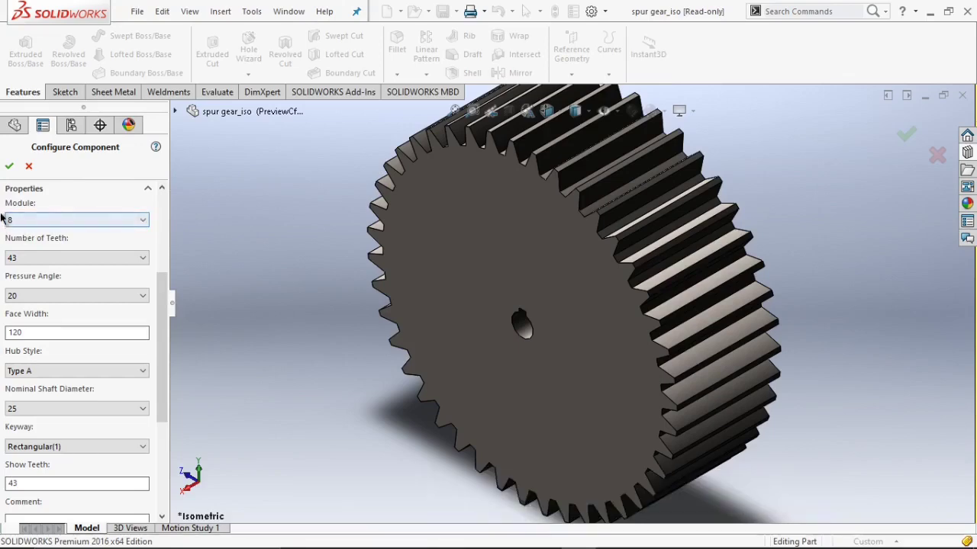
Set the spur gear's number of teeth to 18 and the pressure angle to 20.
click(38, 257)
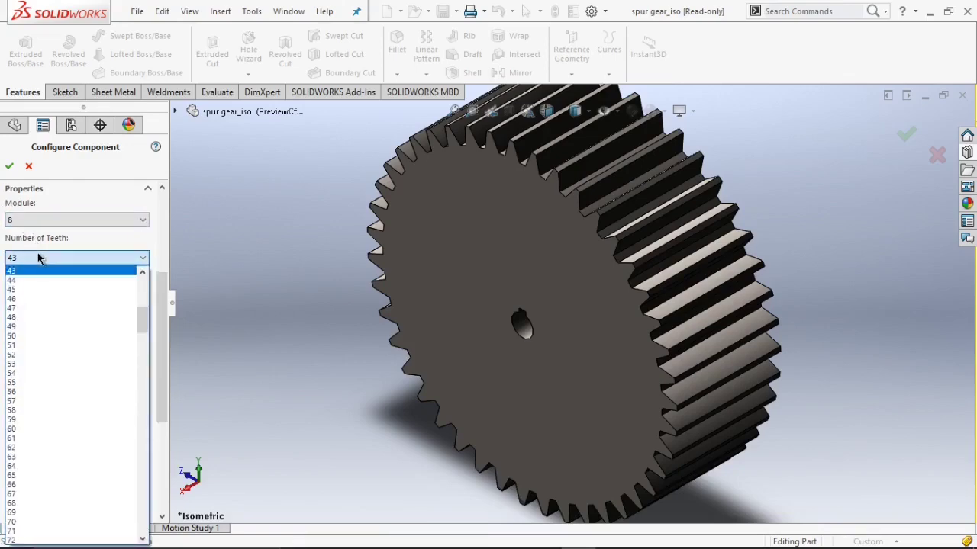
scroll(43, 306, up, 9)
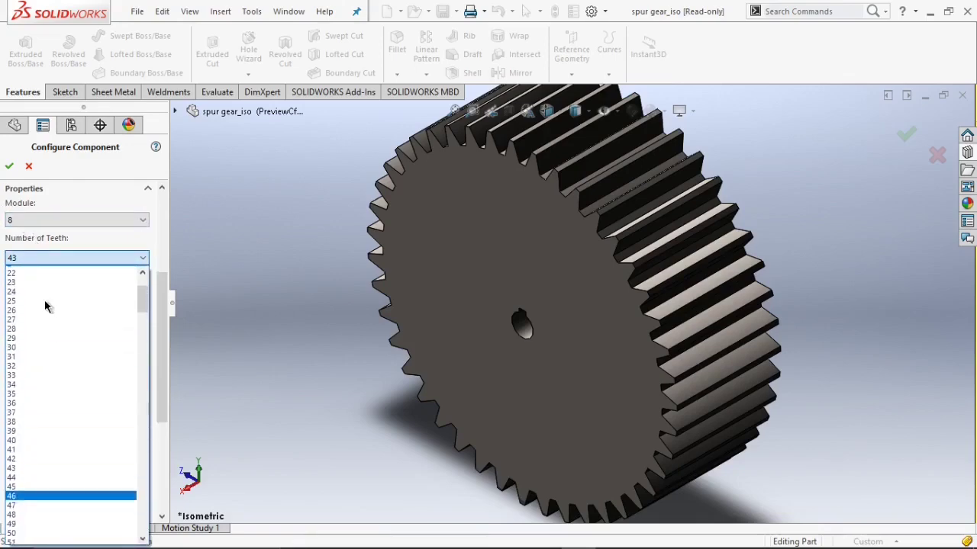
click(30, 276)
click(38, 295)
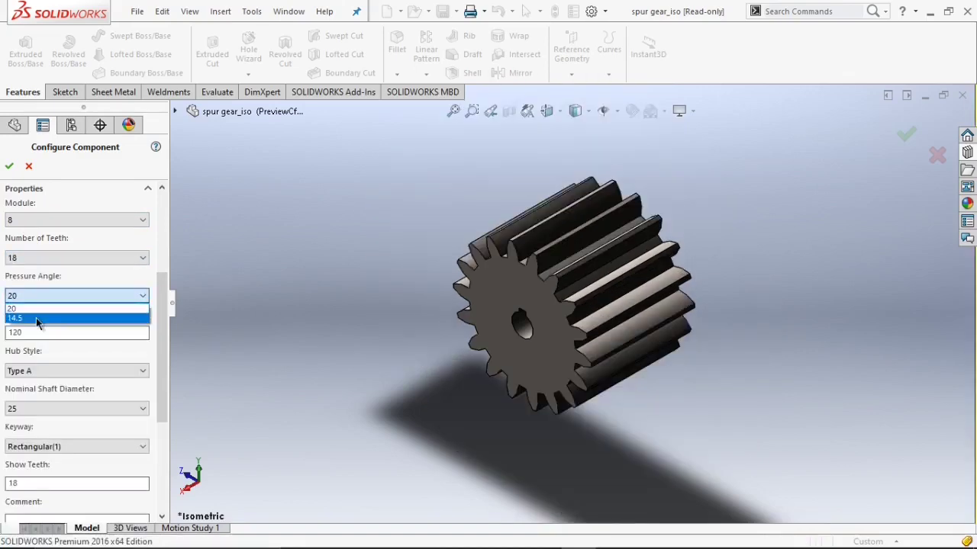
click(40, 311)
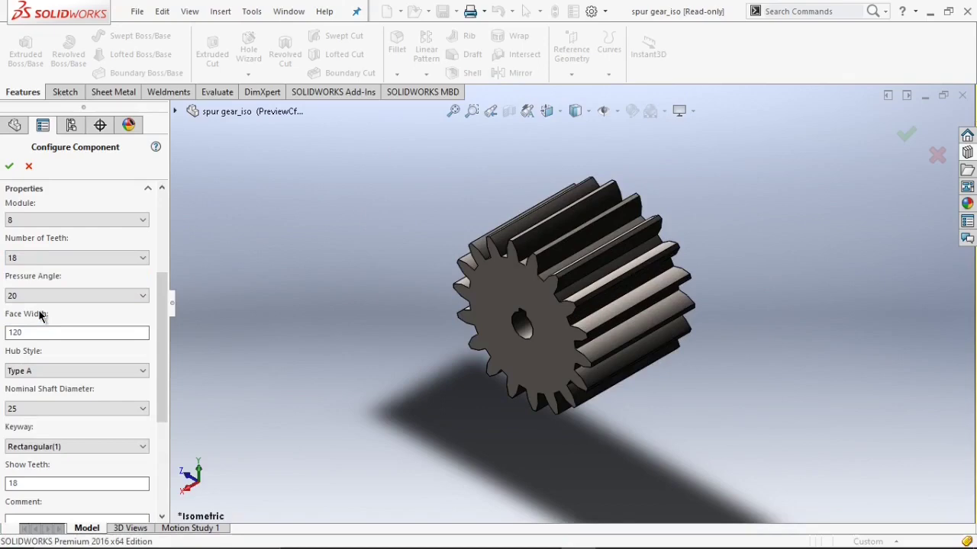
Set the keyway type to Rectangular(2) and inspect the bore.
scroll(40, 326, down, 3)
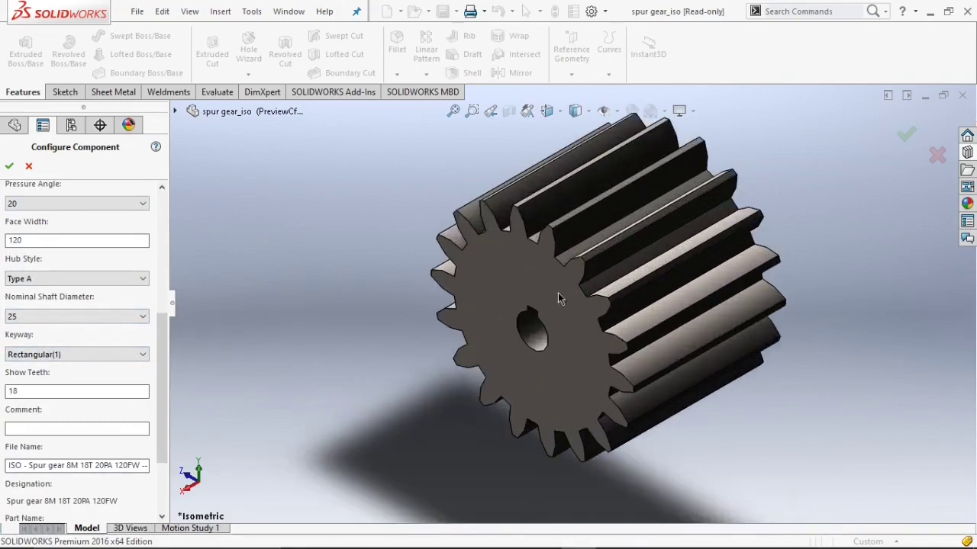
scroll(133, 357, down, 1)
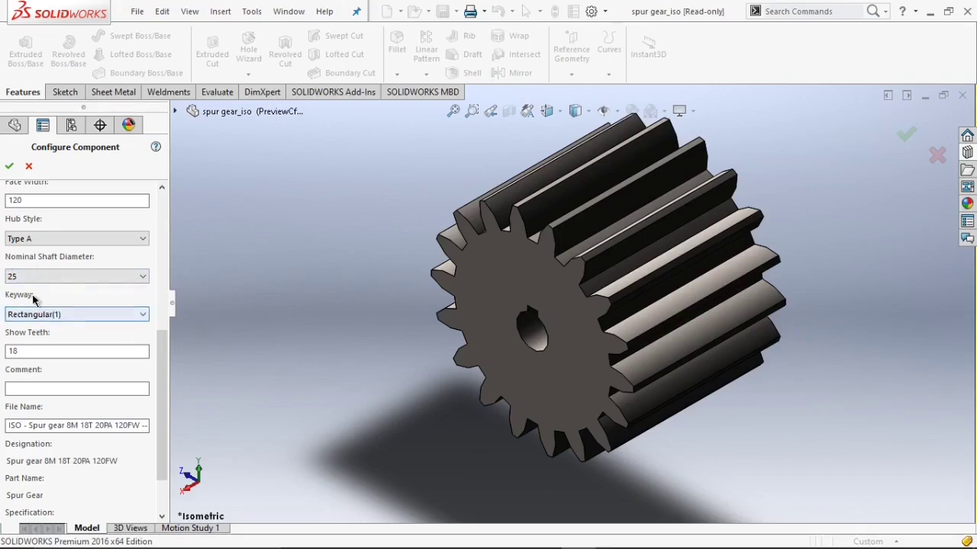
click(65, 319)
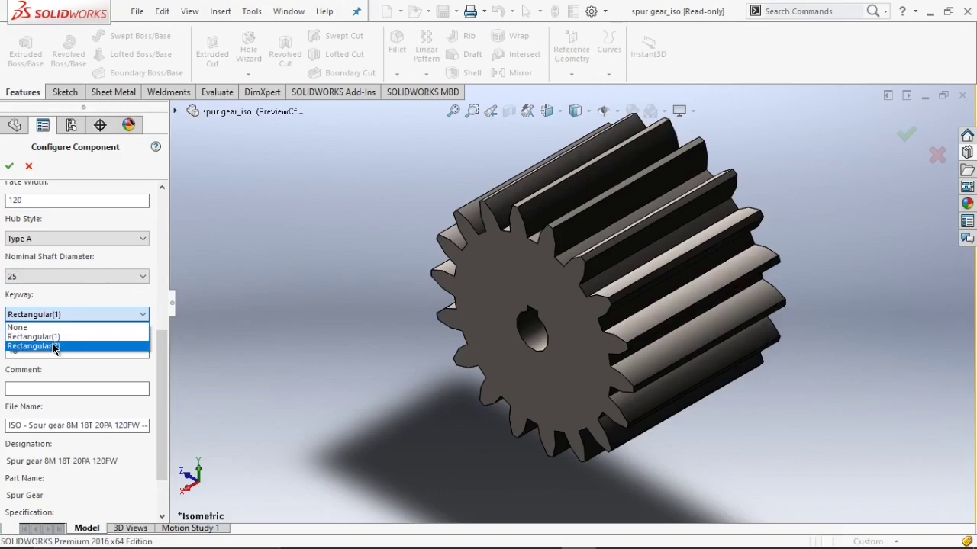
click(54, 347)
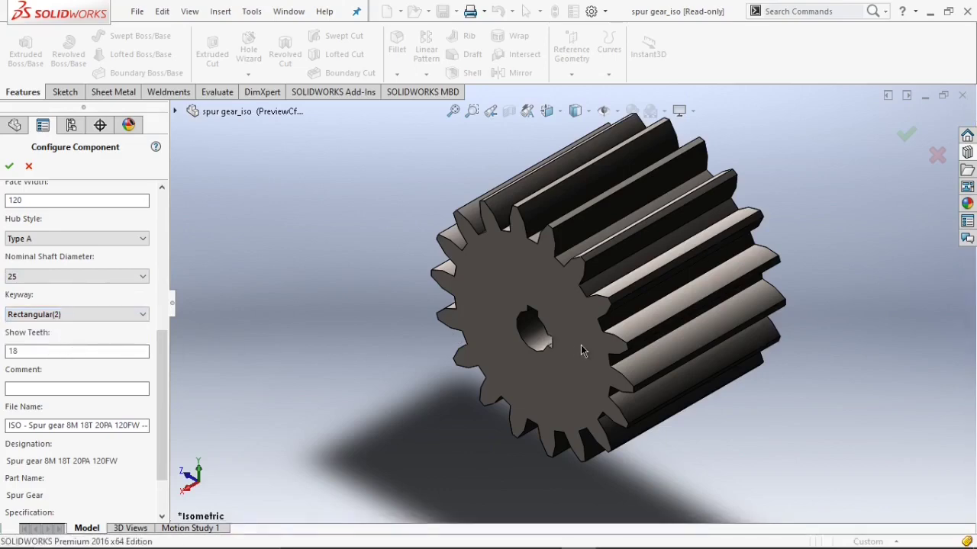
scroll(581, 350, down, 5)
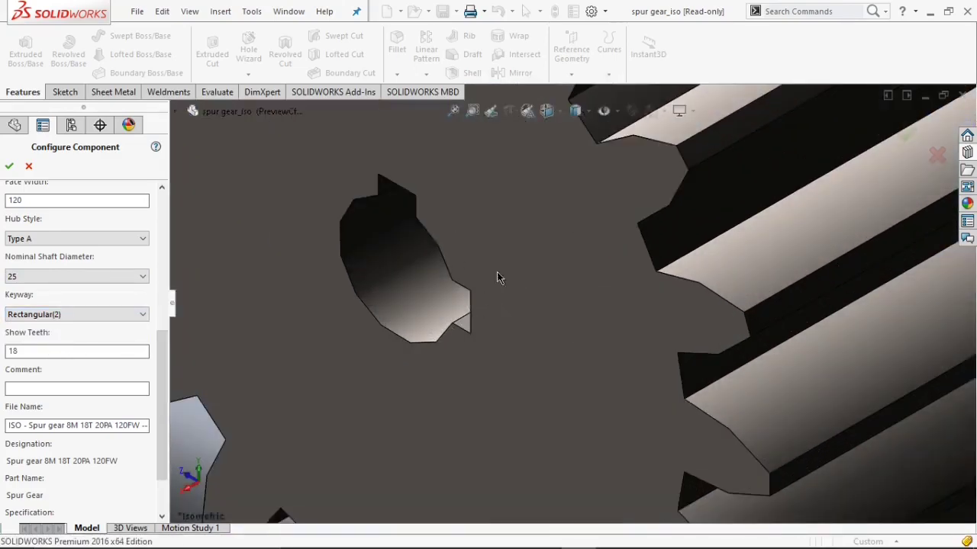
Change the keyway to Rectangular(1) and accept the gear configuration.
click(47, 313)
click(55, 336)
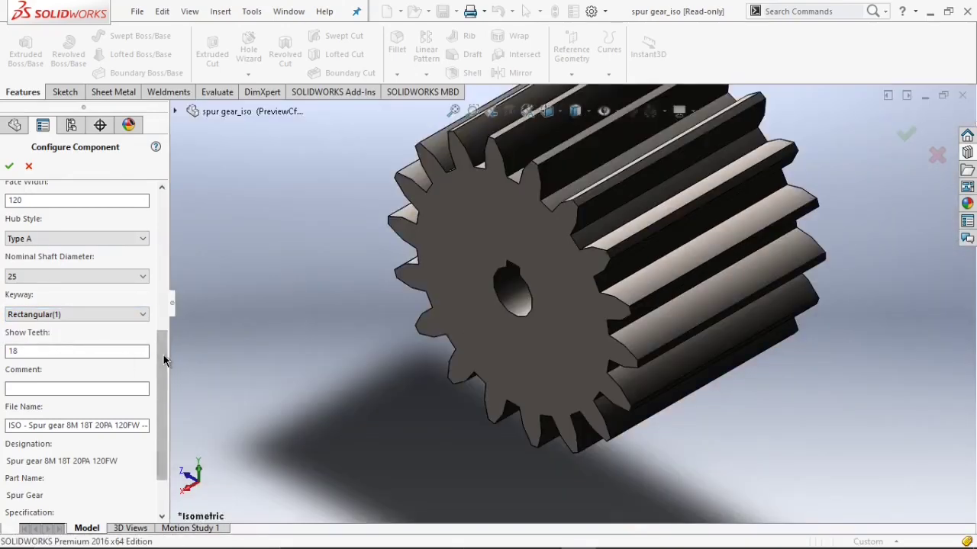
drag(163, 355, 161, 254)
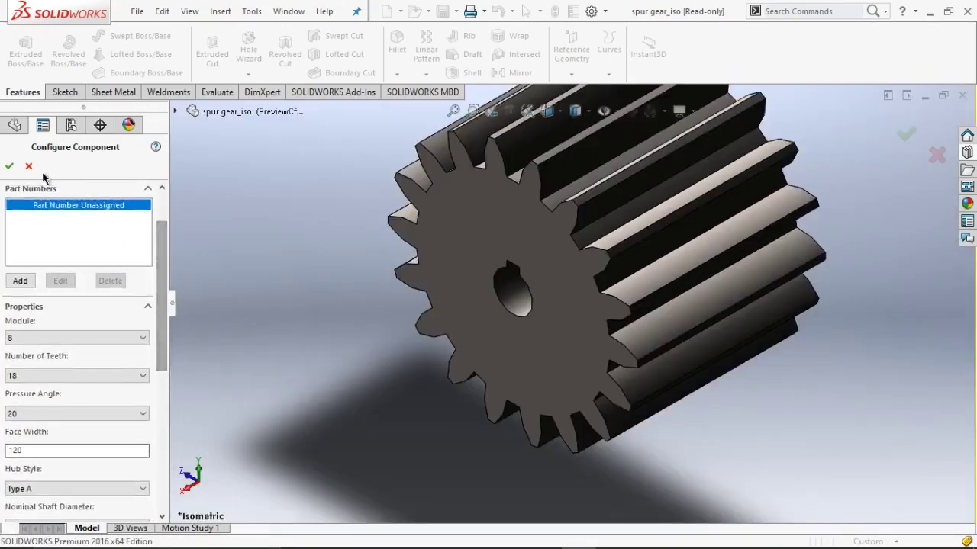
click(9, 166)
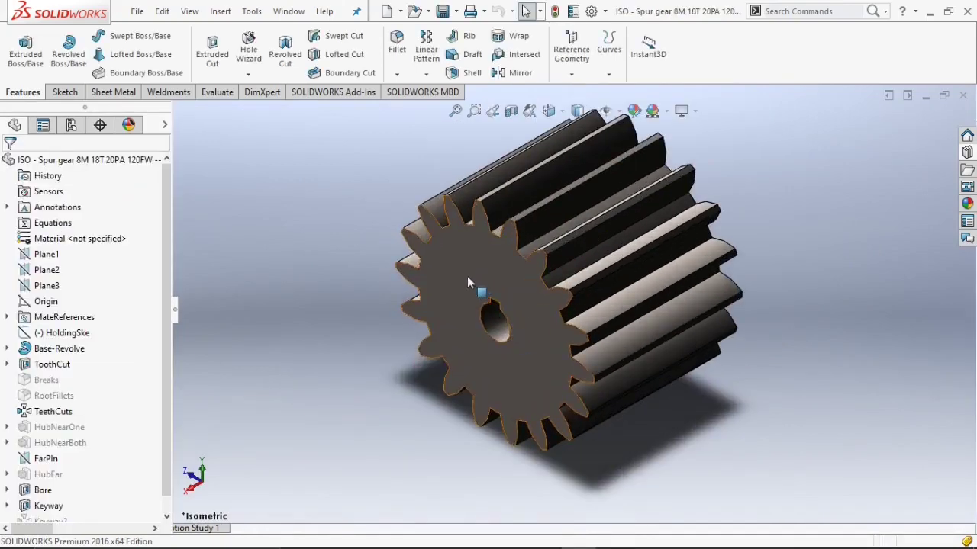
Create a reference axis through the bore's cylindrical face.
scroll(359, 225, up, 2)
scroll(381, 231, down, 1)
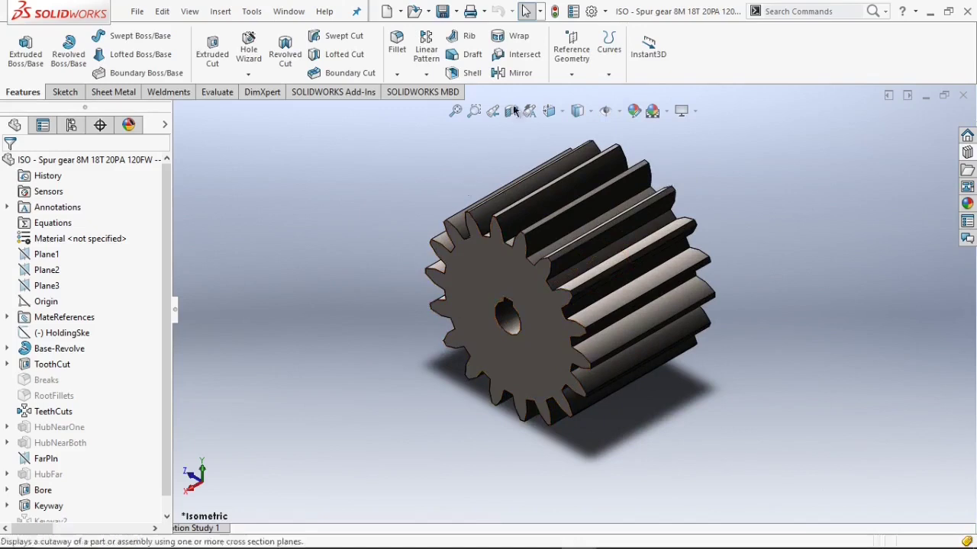
click(571, 74)
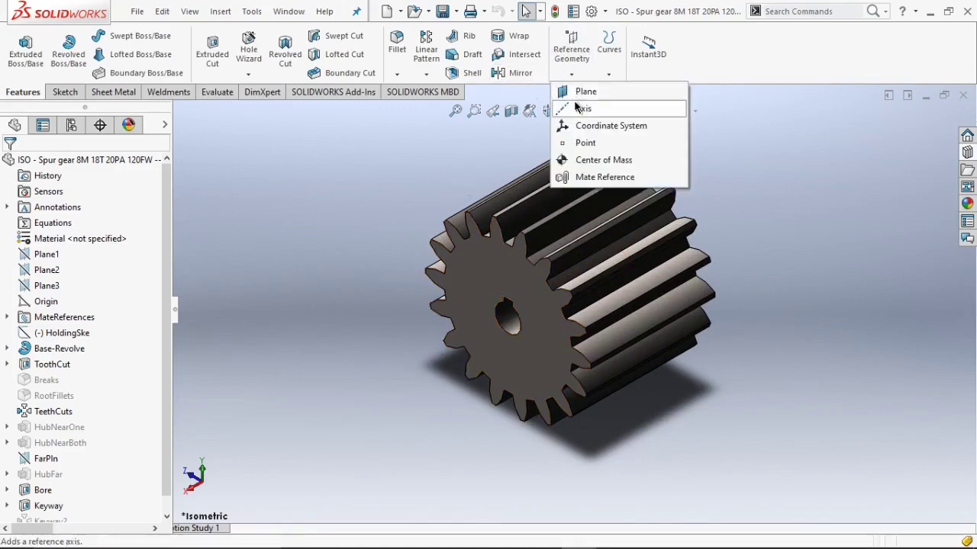
click(582, 108)
scroll(504, 336, down, 3)
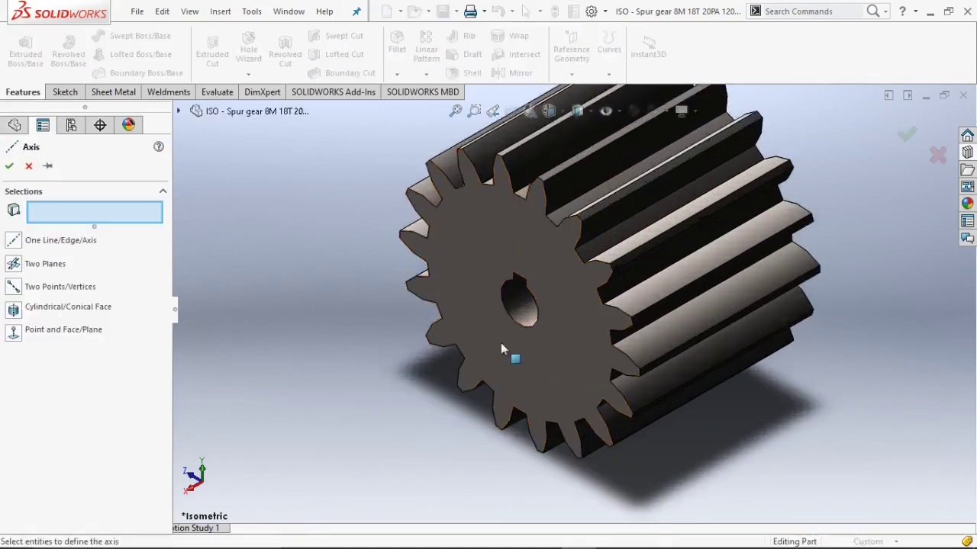
click(520, 303)
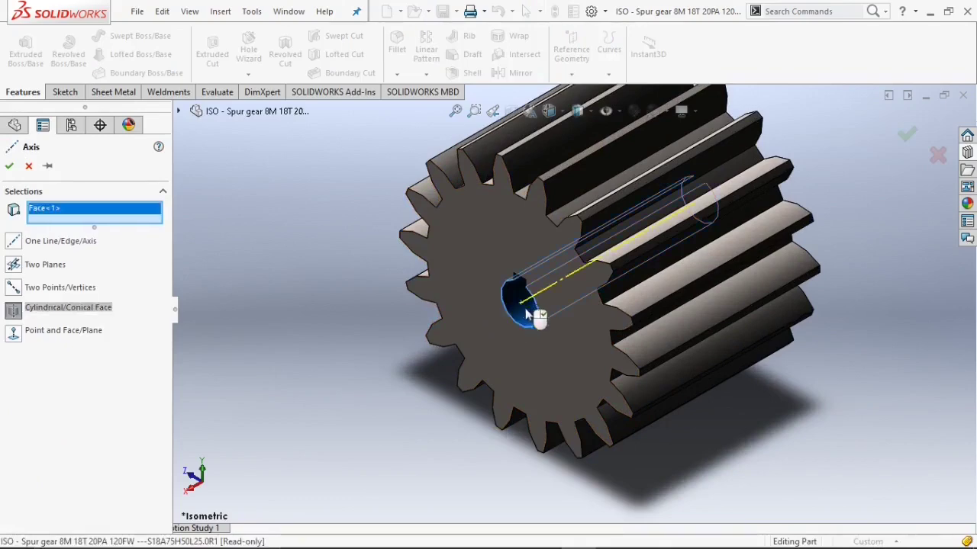
scroll(522, 307, down, 2)
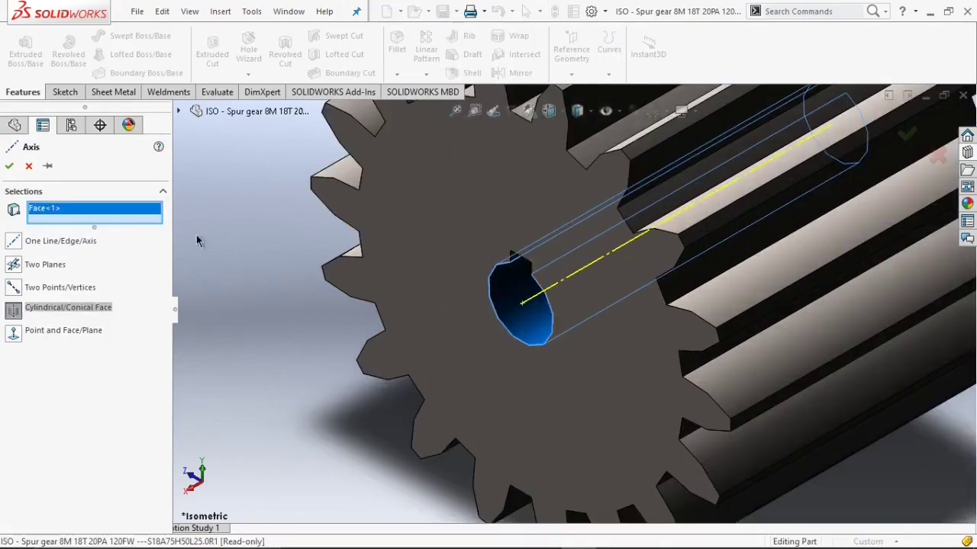
click(9, 168)
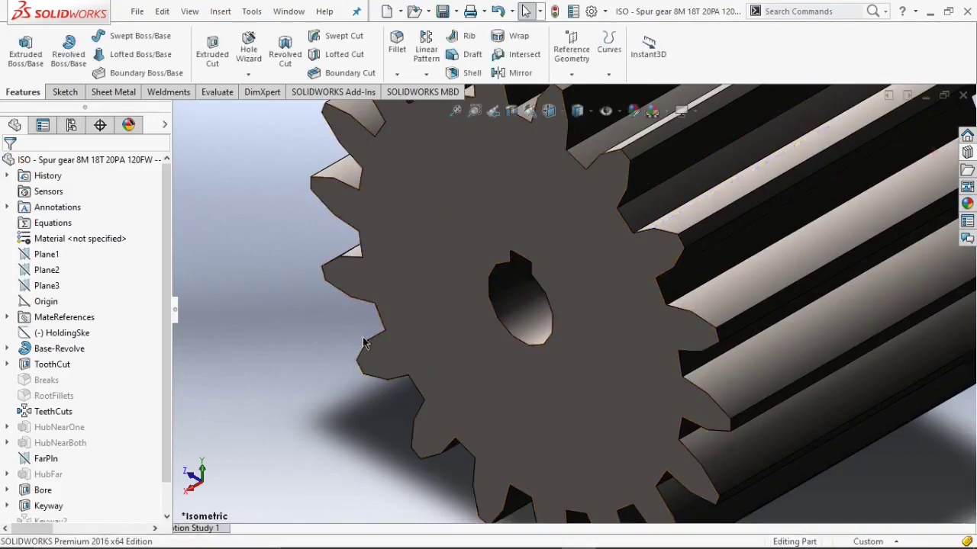
Raise the document's shaded and draft image quality slider to near high resolution.
scroll(690, 340, up, 3)
scroll(558, 331, down, 10)
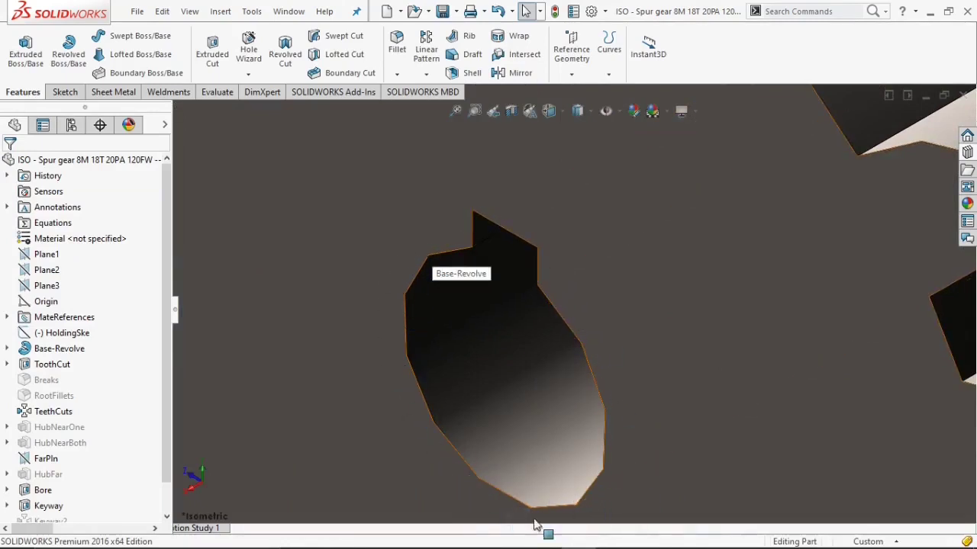
scroll(588, 344, up, 5)
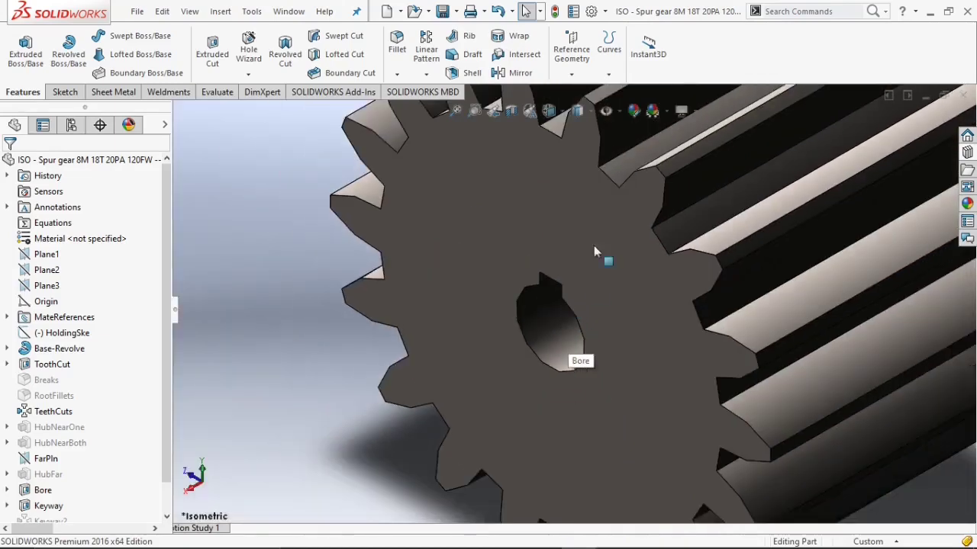
click(591, 11)
click(229, 49)
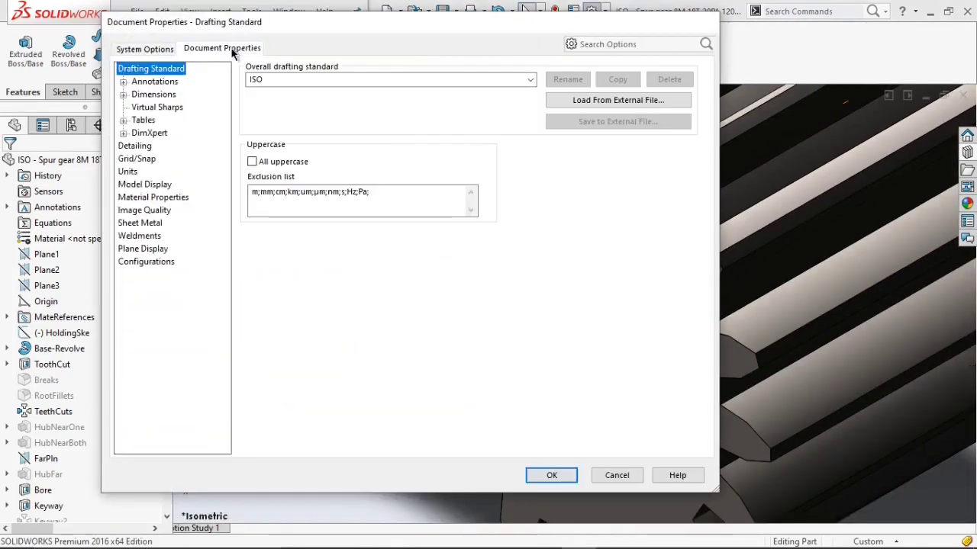
click(146, 211)
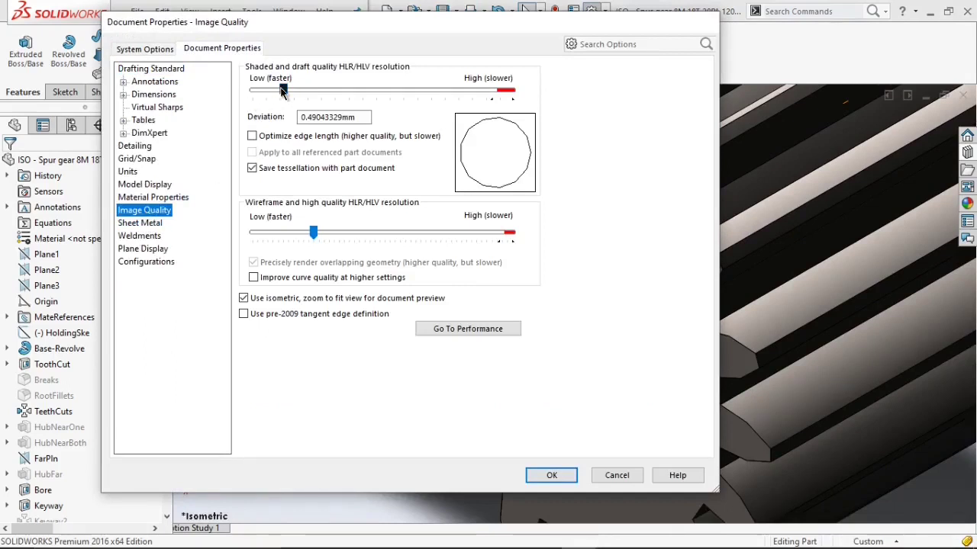
mouse_move(282, 90)
mouse_down()
mouse_move(452, 97)
mouse_move(252, 90)
mouse_move(470, 108)
mouse_up()
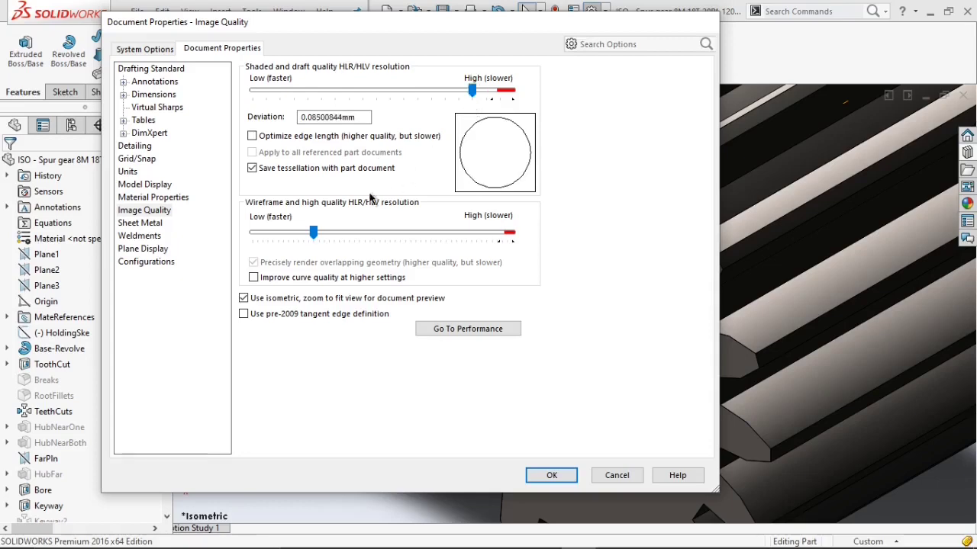
click(552, 476)
In Save As, create a Desktop folder named 'two Stage Speed Reducer' and open it.
scroll(490, 338, down, 5)
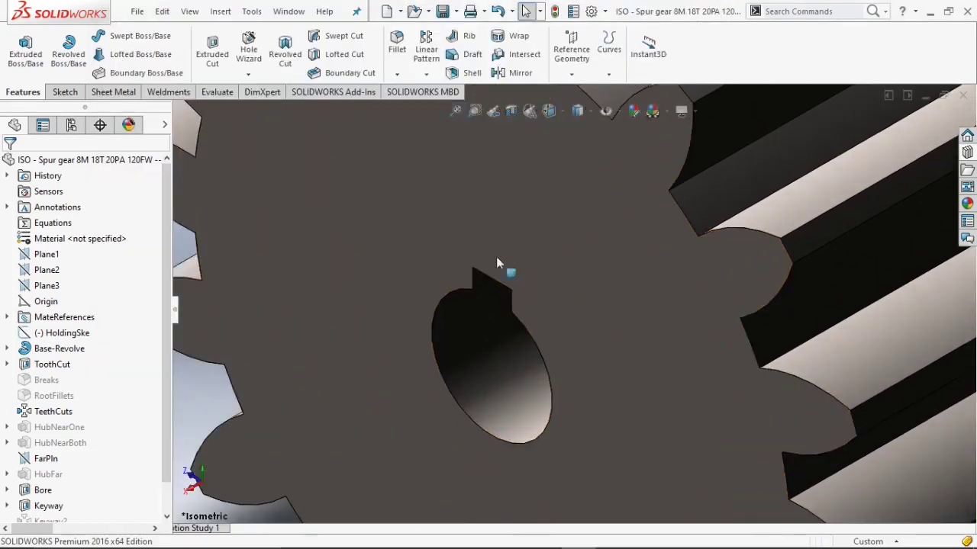
scroll(562, 277, up, 5)
scroll(571, 327, down, 6)
scroll(565, 382, up, 8)
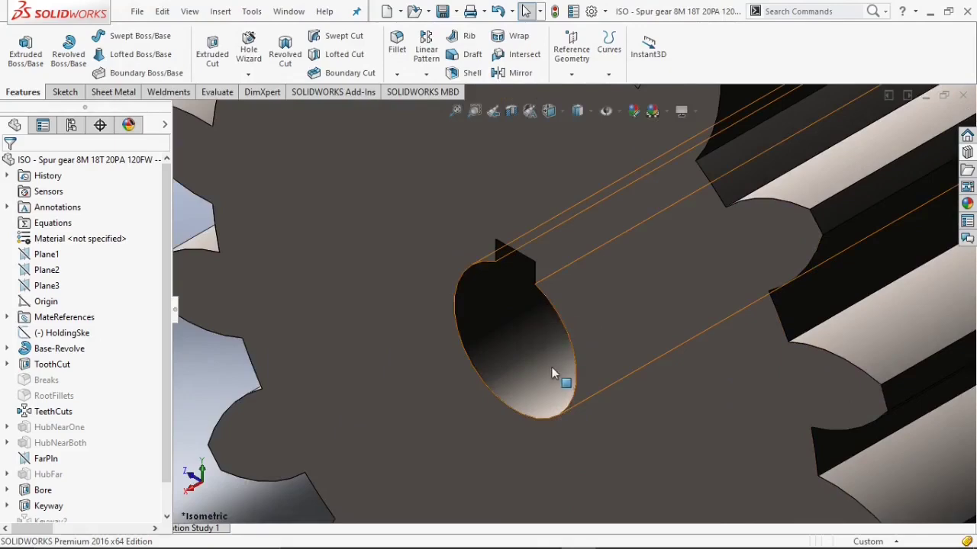
scroll(695, 235, down, 2)
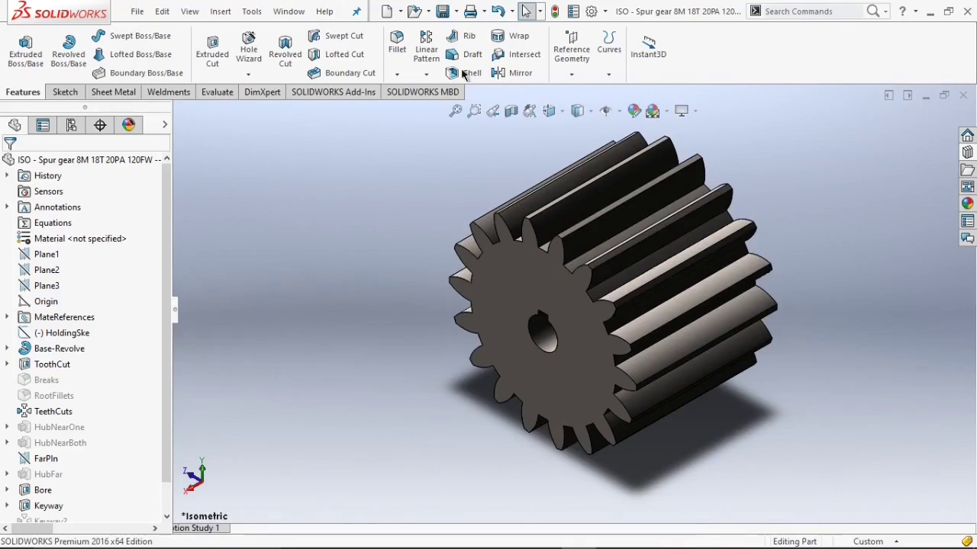
click(457, 13)
click(467, 47)
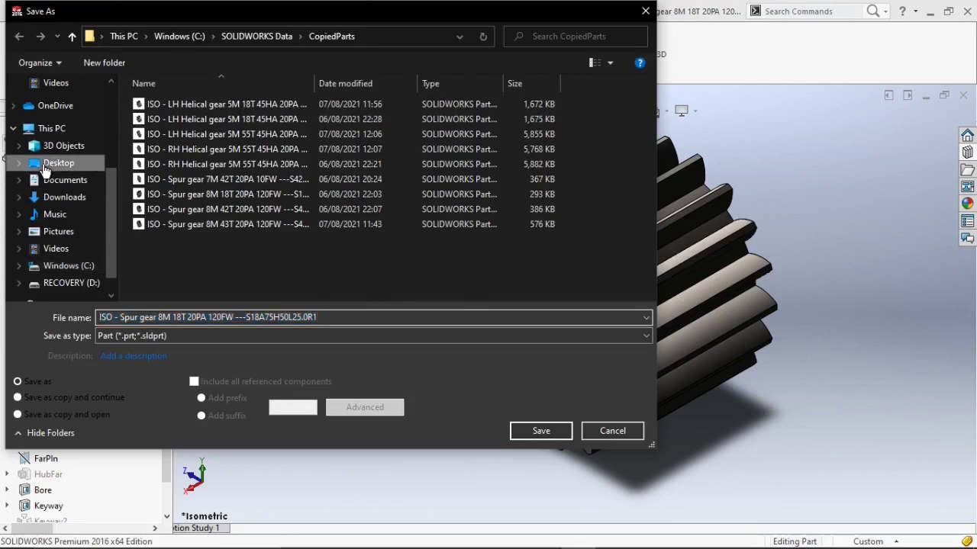
click(43, 165)
right_click(175, 178)
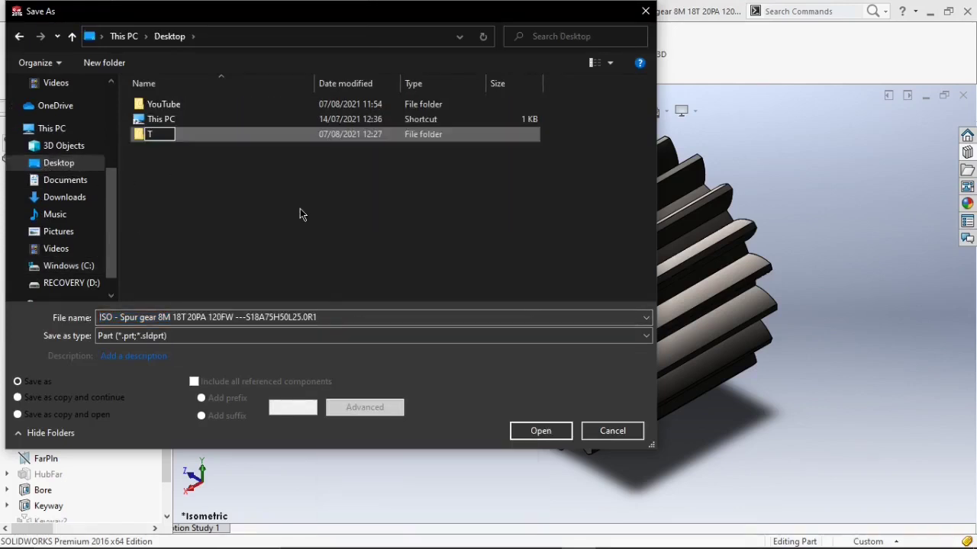
key(BackSpace)
text(two Stage Speed Reducer)
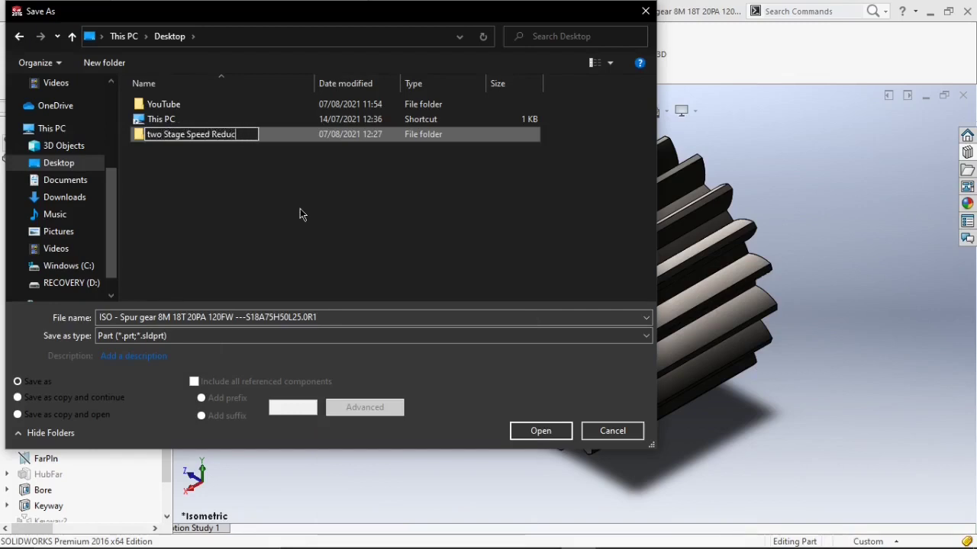
double_click(288, 135)
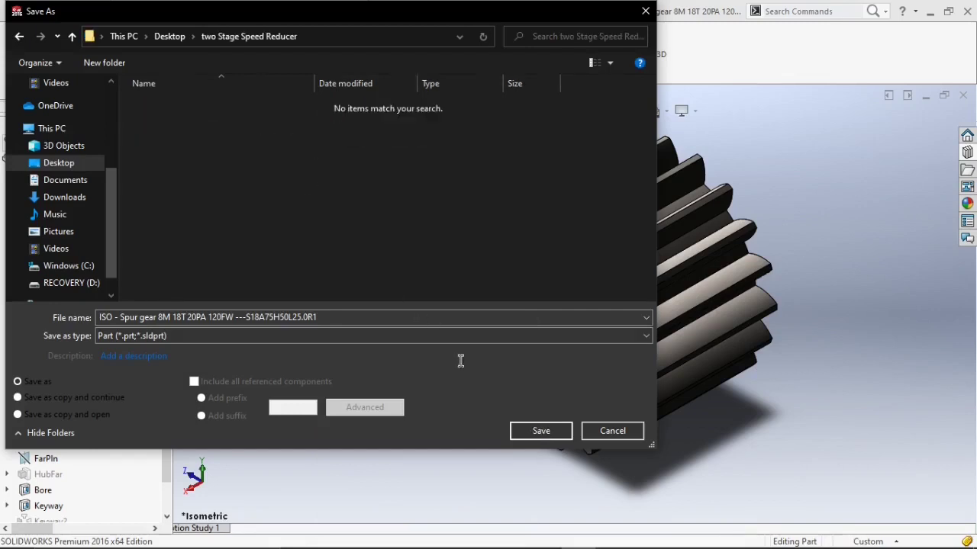
Save the part as Spur Pinion.
click(327, 317)
key(BackSpace)
text(Spur Pinion)
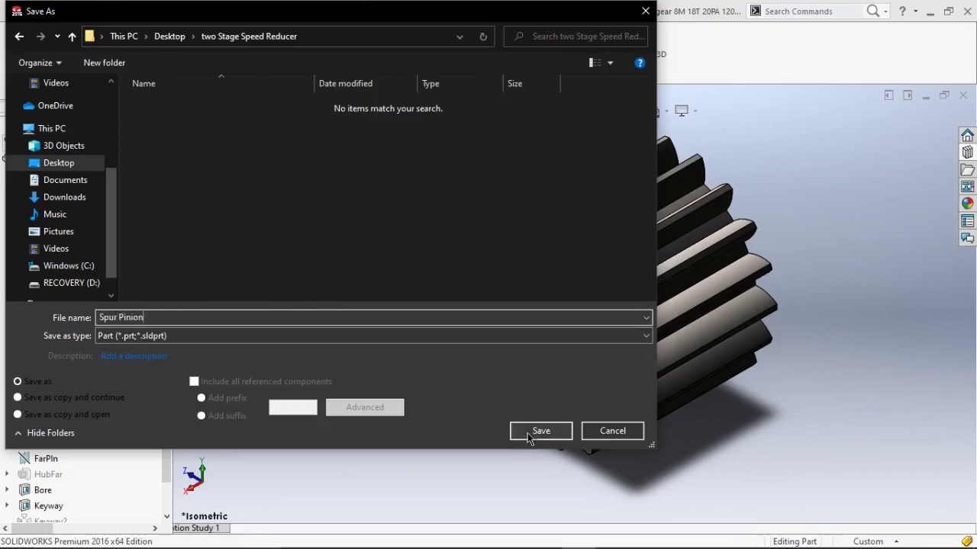
click(538, 431)
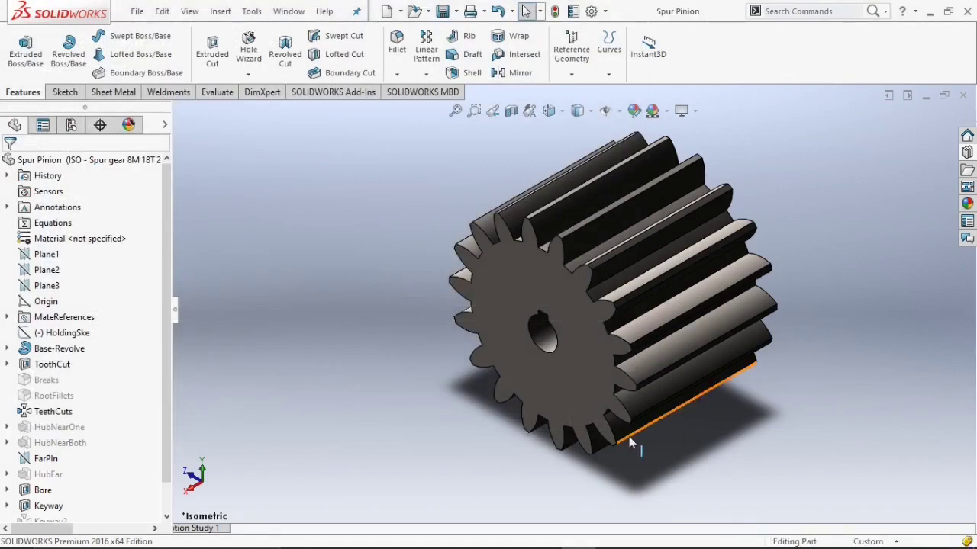
Start creating a new part from the Toolbox Spur Gear in the Design Library's Power Transmission gears.
scroll(629, 440, up, 2)
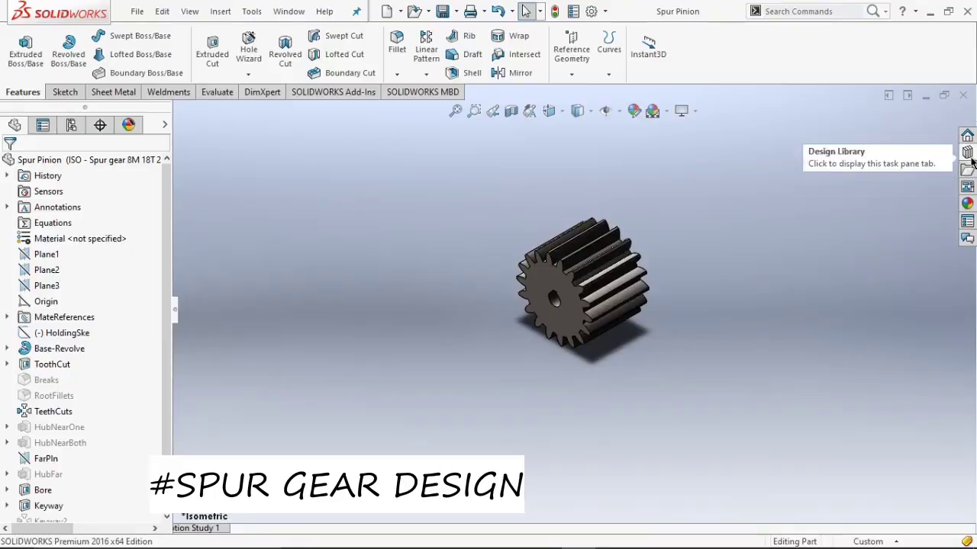
click(967, 154)
right_click(800, 340)
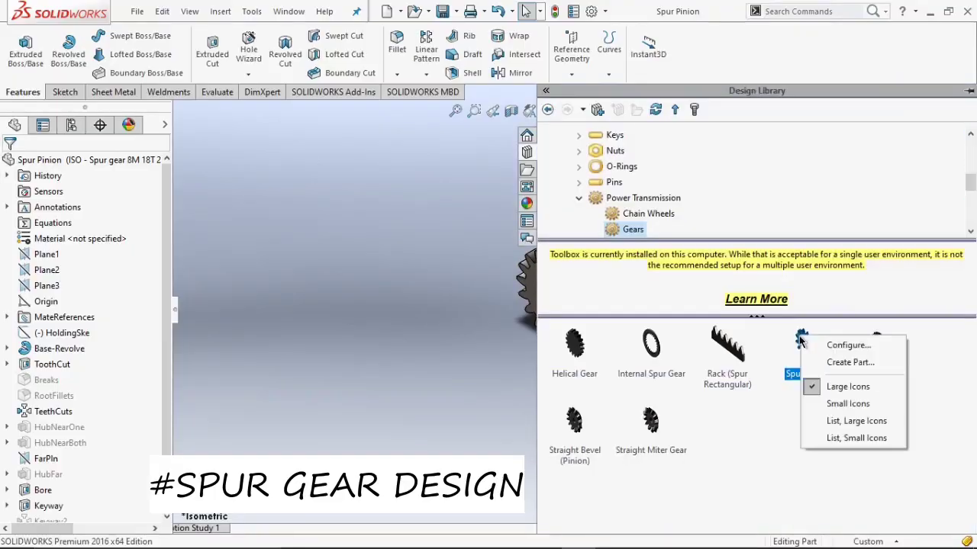
click(823, 363)
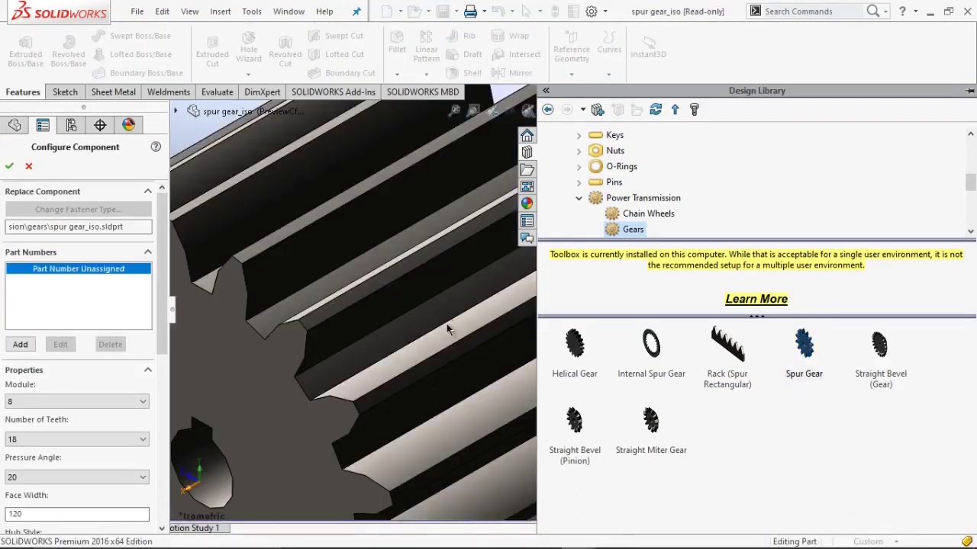
click(446, 323)
drag(162, 307, 159, 372)
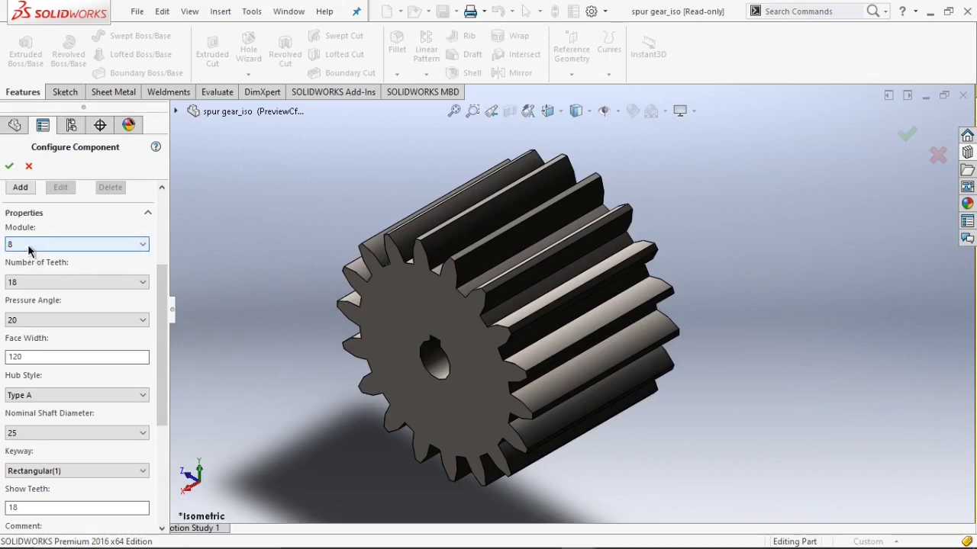
Set the spur gear's number of teeth to 42 and accept the configuration.
click(48, 282)
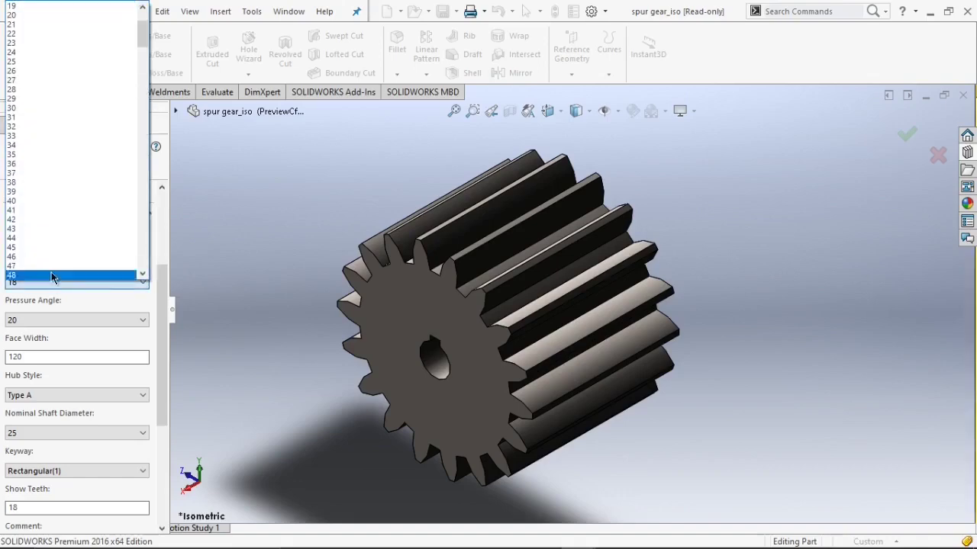
click(46, 219)
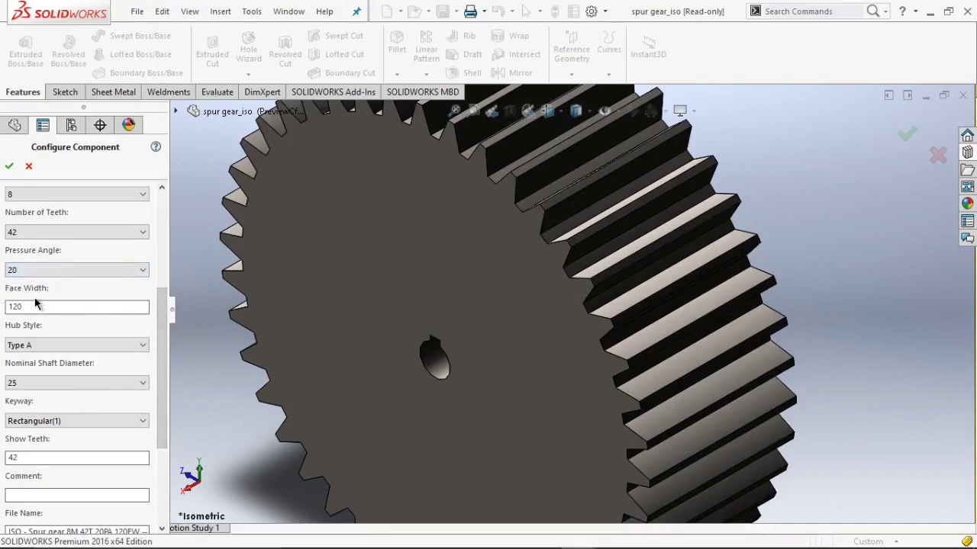
scroll(87, 336, down, 2)
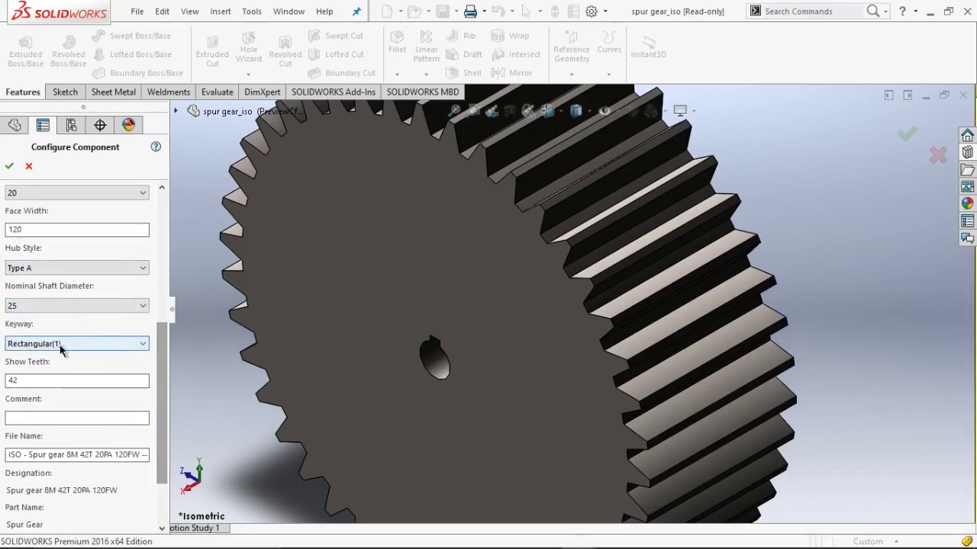
click(9, 165)
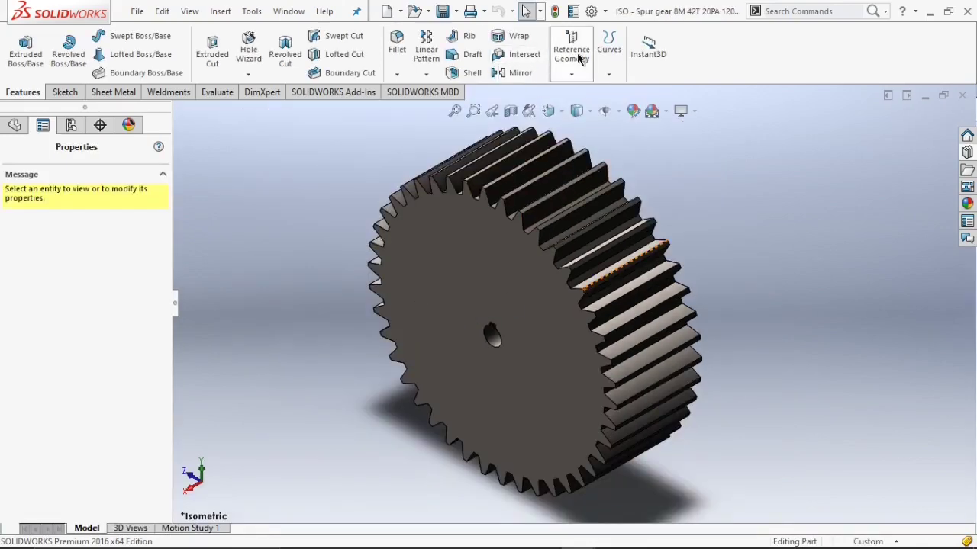
Create a reference axis through the gear bore's cylindrical face.
click(577, 68)
click(577, 107)
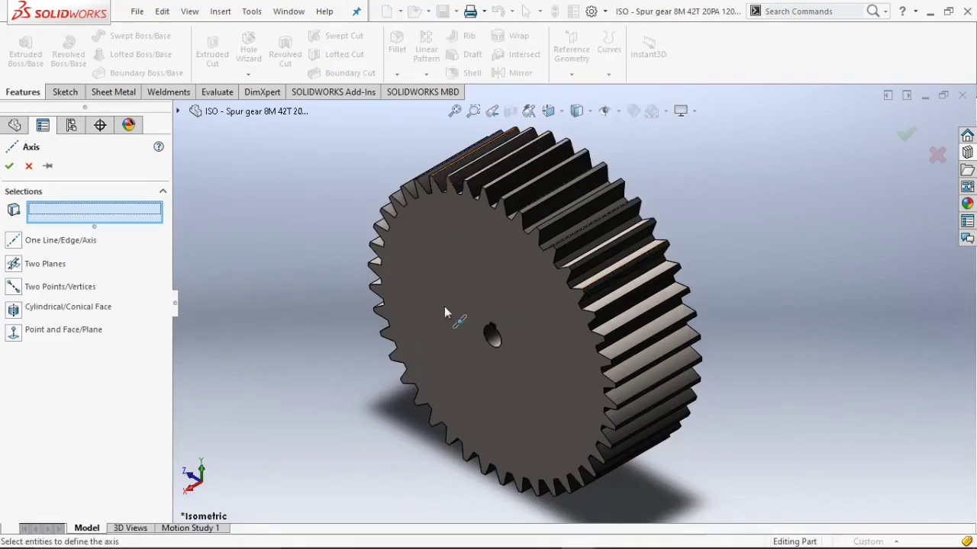
scroll(526, 316, down, 2)
scroll(475, 345, down, 5)
click(464, 352)
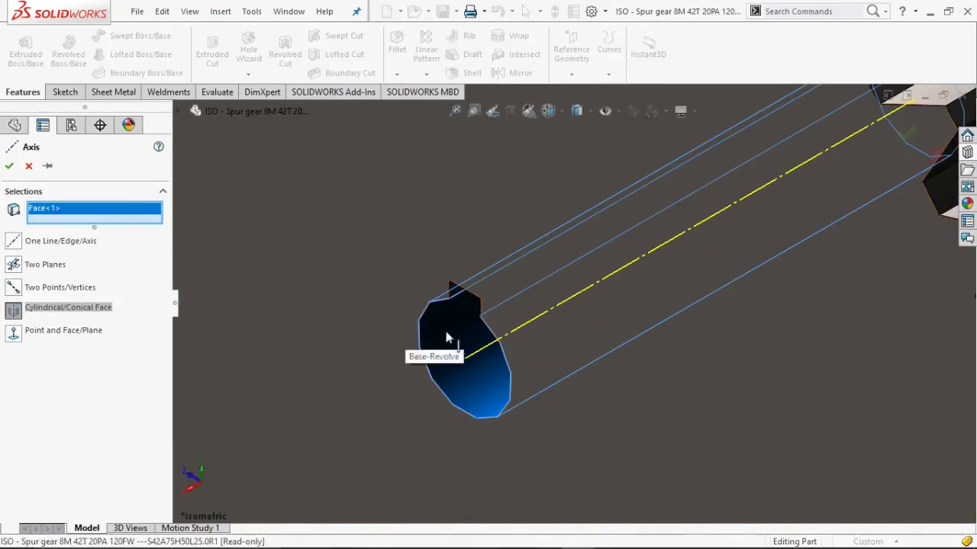
scroll(468, 331, up, 2)
scroll(468, 331, up, 4)
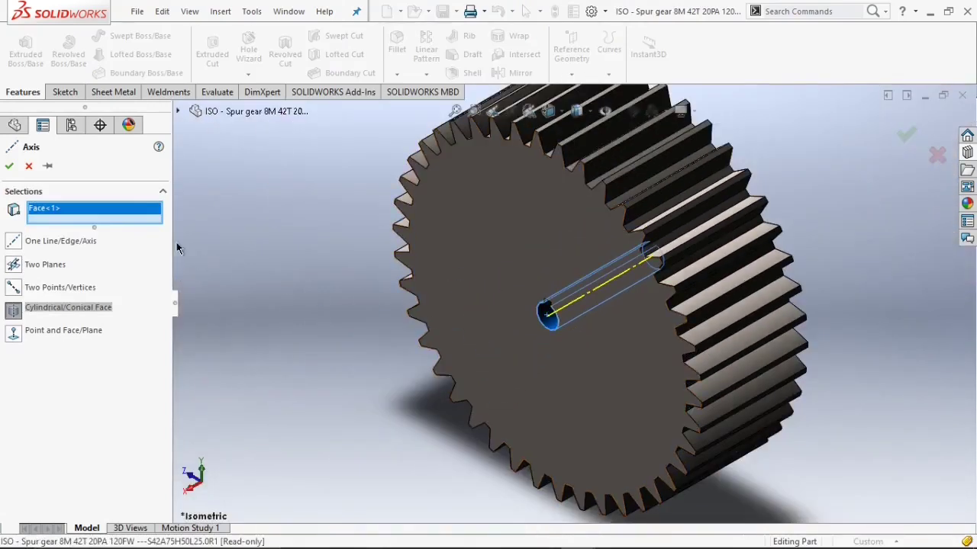
click(8, 167)
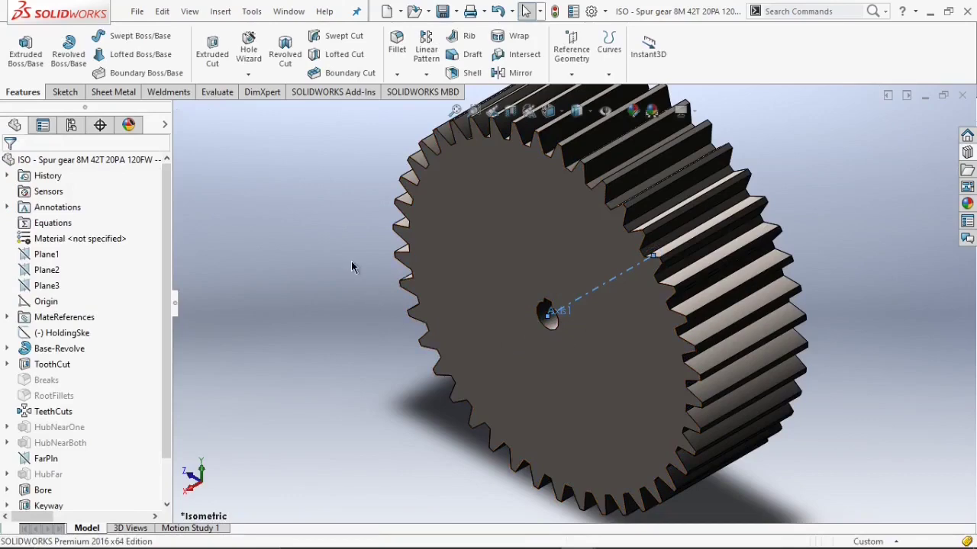
Open the gear's mass properties and examine its mass.
key(f)
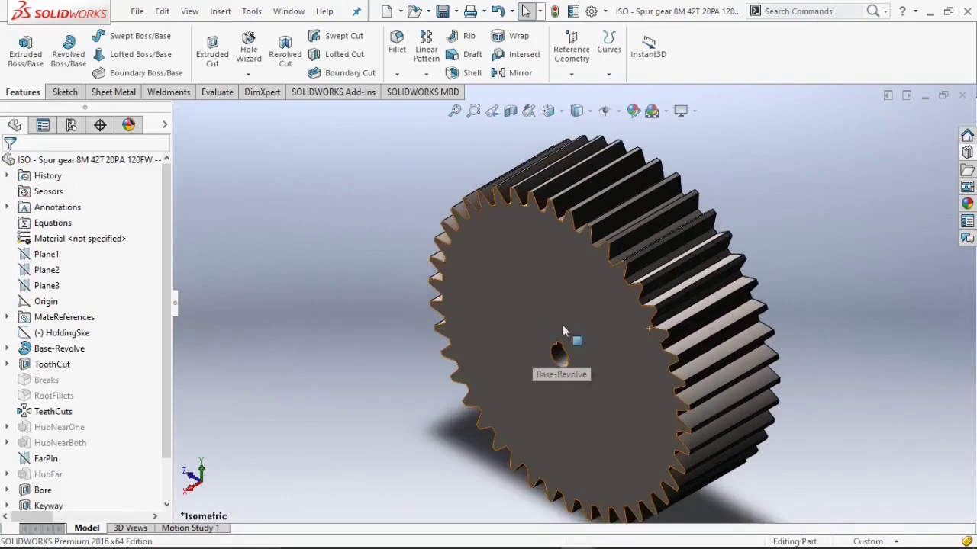
scroll(539, 175, up, 3)
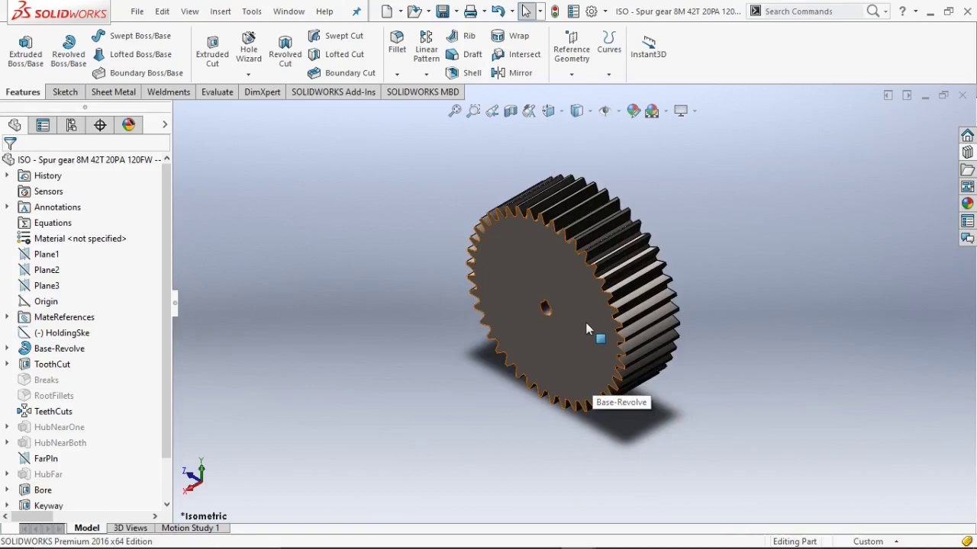
scroll(576, 296, down, 2)
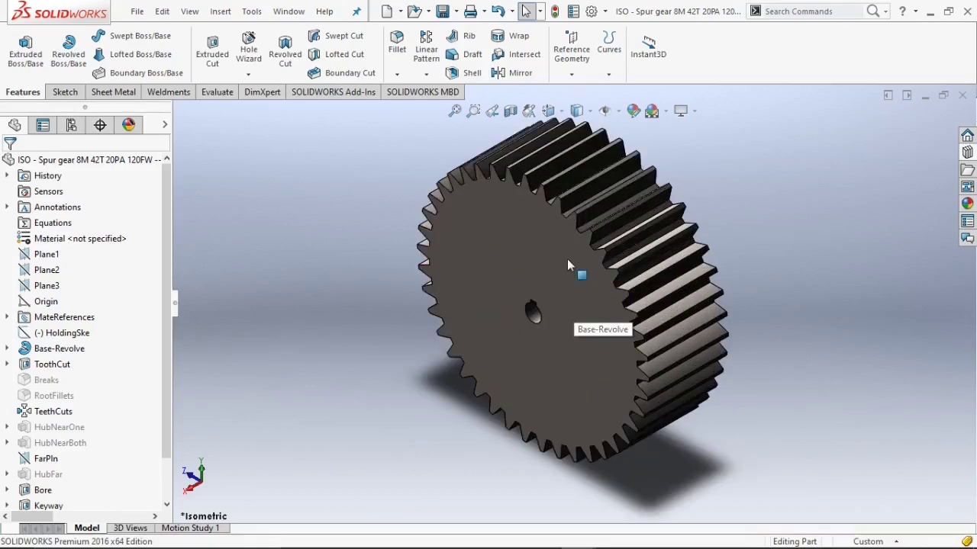
click(566, 265)
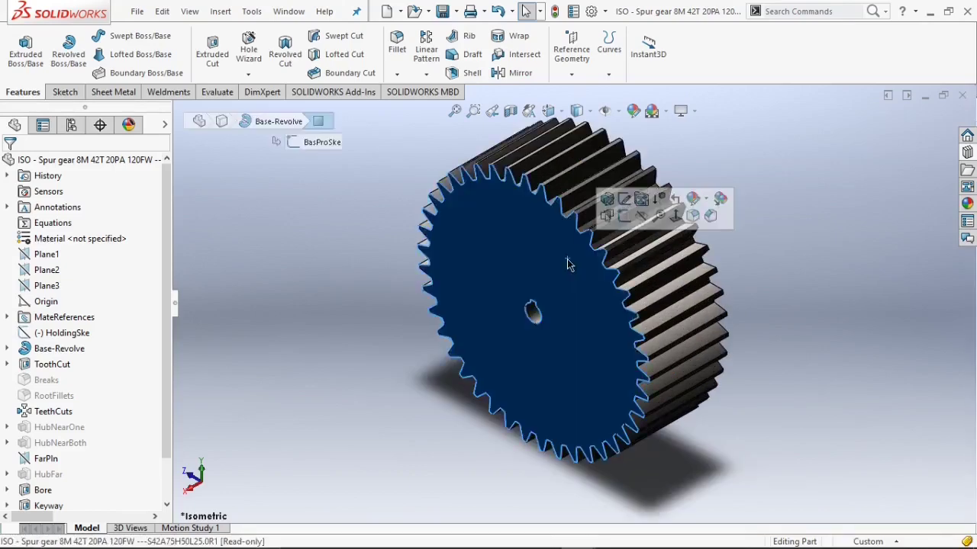
click(215, 92)
click(202, 155)
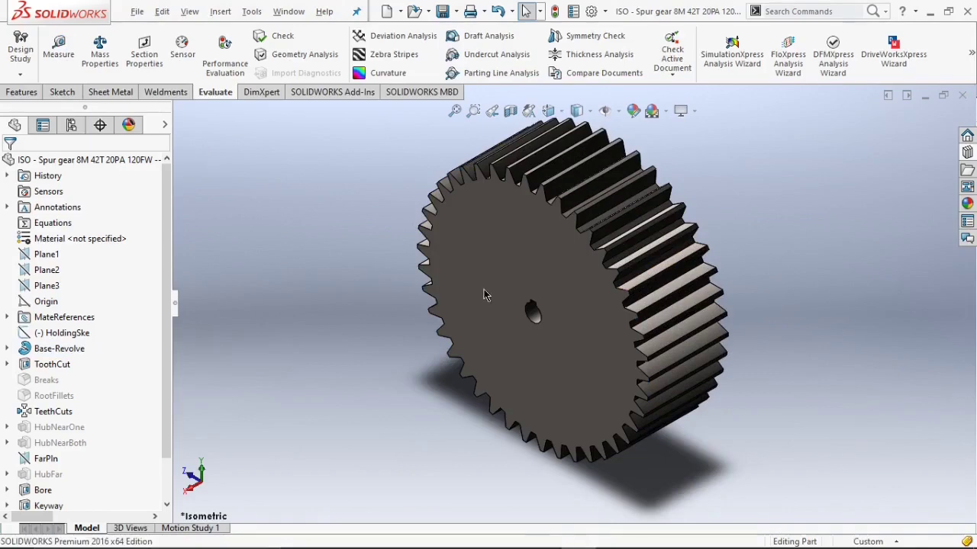
click(104, 59)
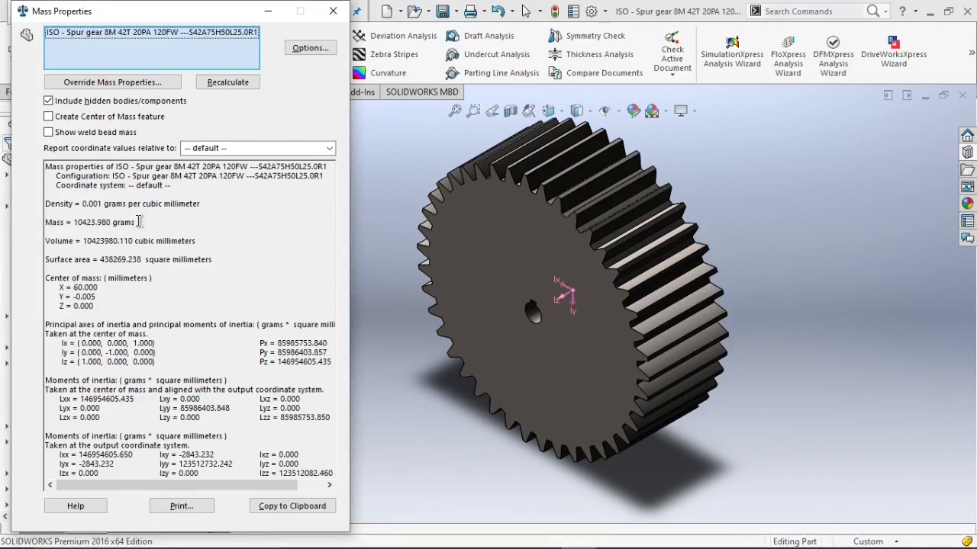
drag(138, 221, 43, 219)
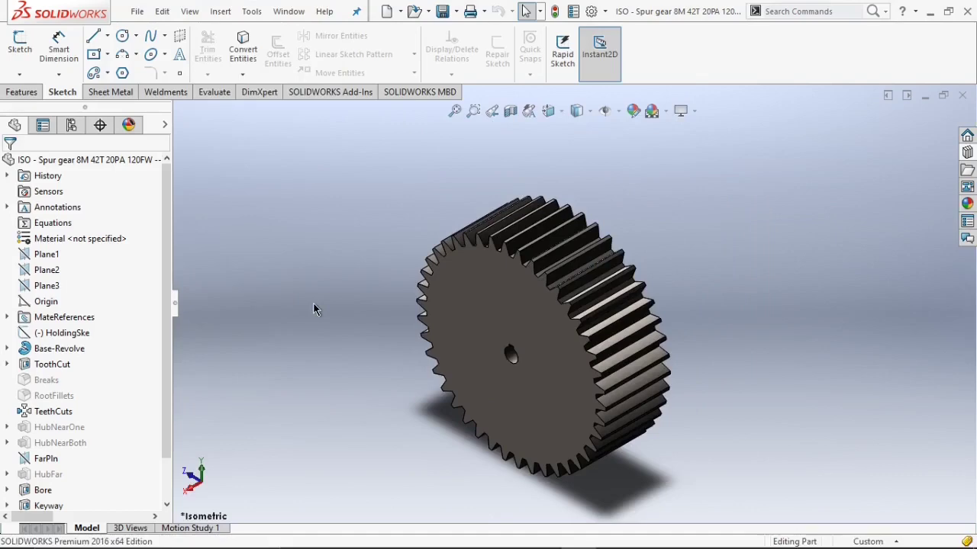
On Plane3, sketch a circle centred at the origin with a radius of about 144 mm.
click(479, 314)
key(Escape)
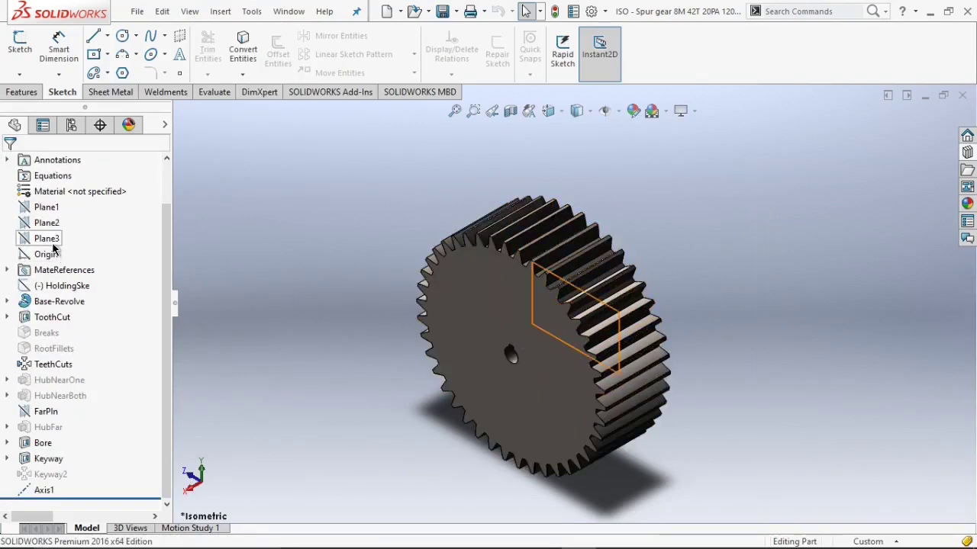
click(47, 239)
click(114, 224)
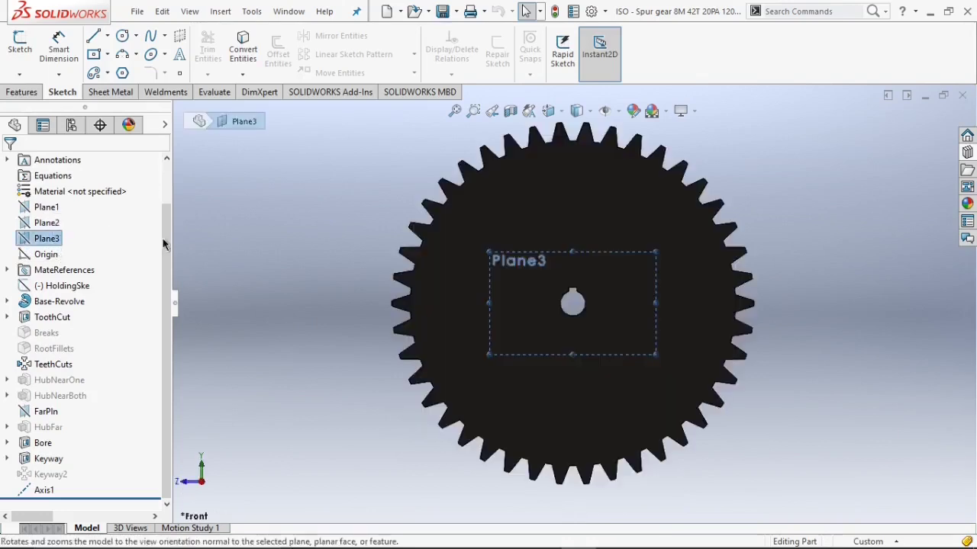
click(593, 113)
click(578, 171)
click(122, 36)
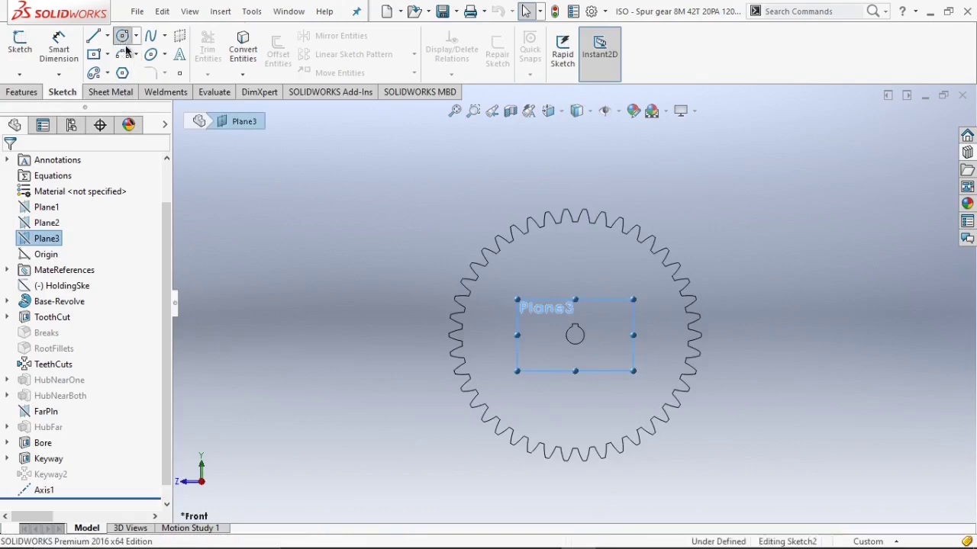
click(575, 334)
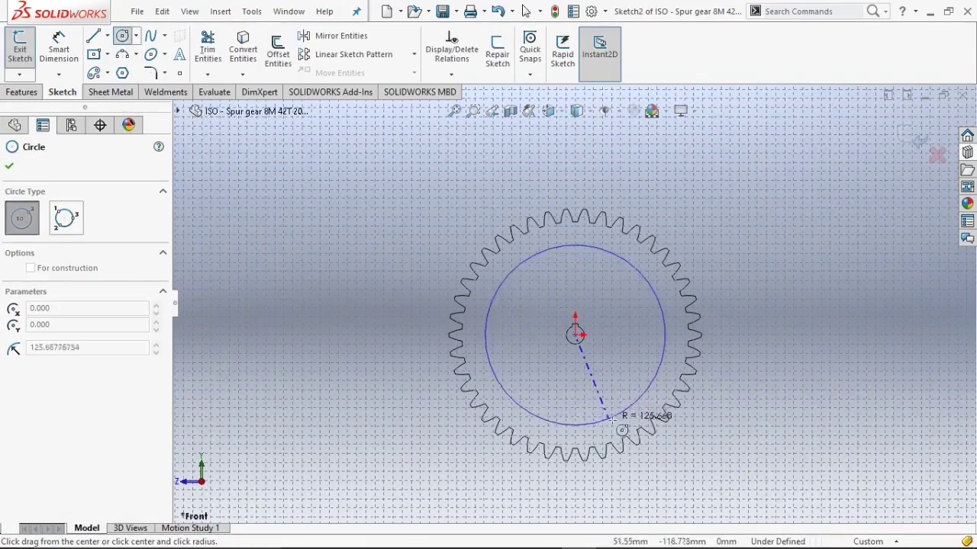
click(624, 432)
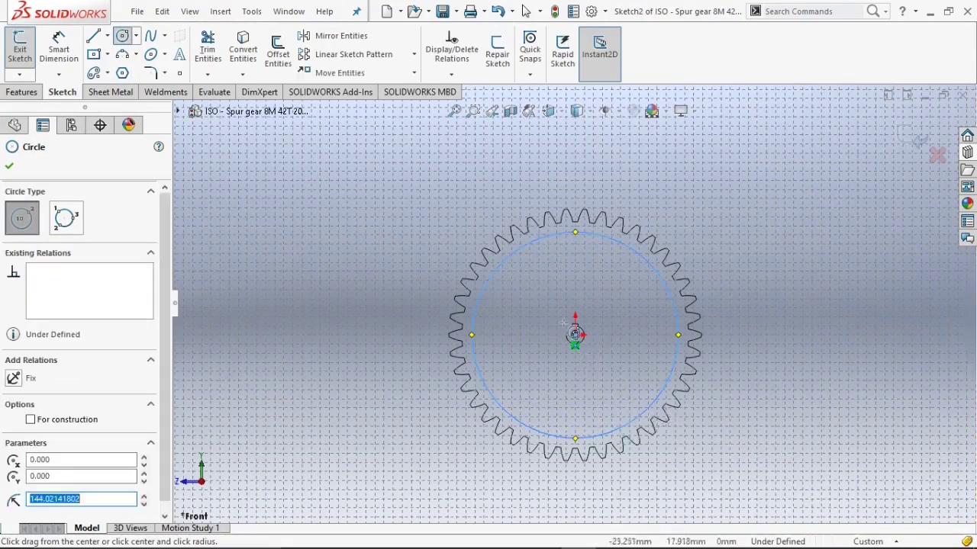
Sketch a second concentric circle at the origin with a radius of about 33 mm.
scroll(576, 333, down, 3)
click(573, 329)
click(600, 359)
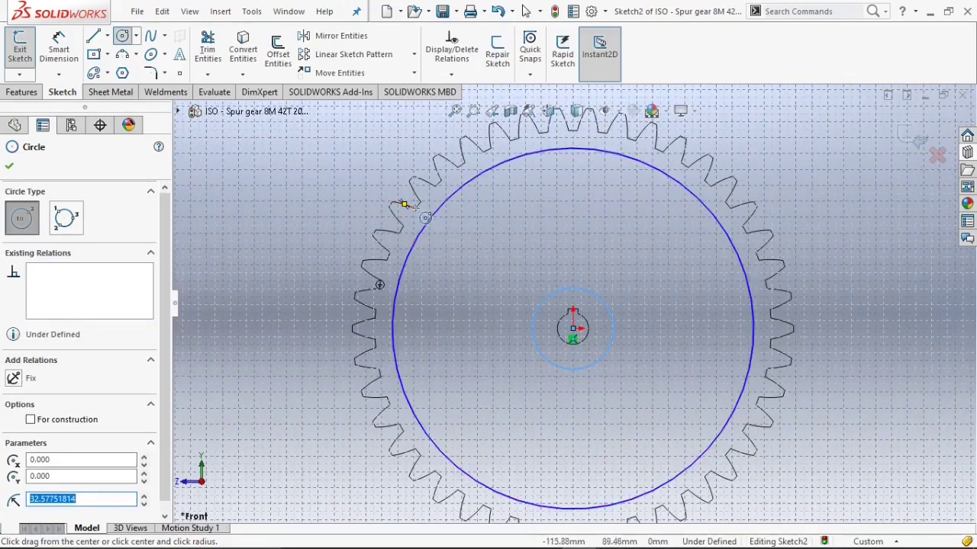
scroll(572, 329, down, 3)
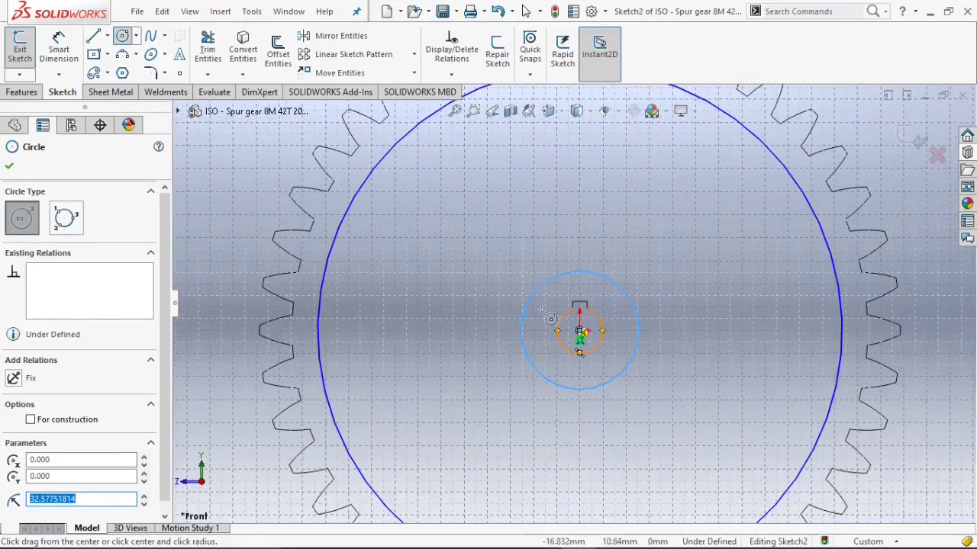
scroll(586, 366, up, 2)
scroll(589, 379, up, 2)
key(Escape)
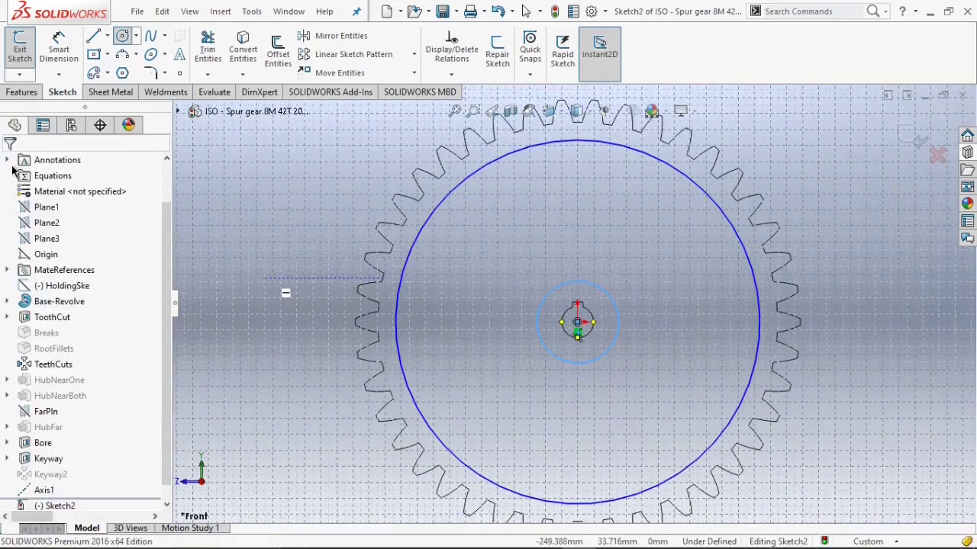
Cut-extrude the ring between the two sketched circles 20 mm deep into the gear face.
click(25, 94)
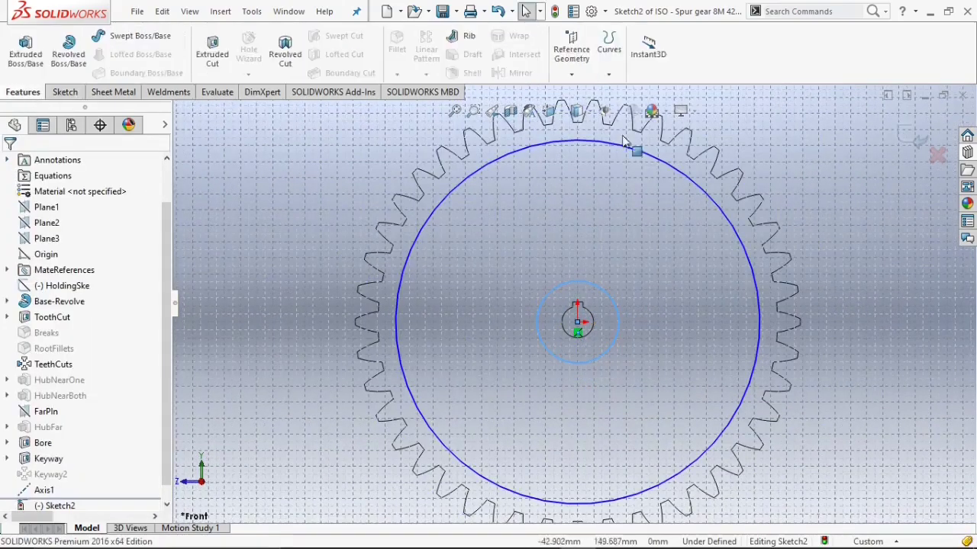
scroll(633, 146, up, 2)
click(594, 113)
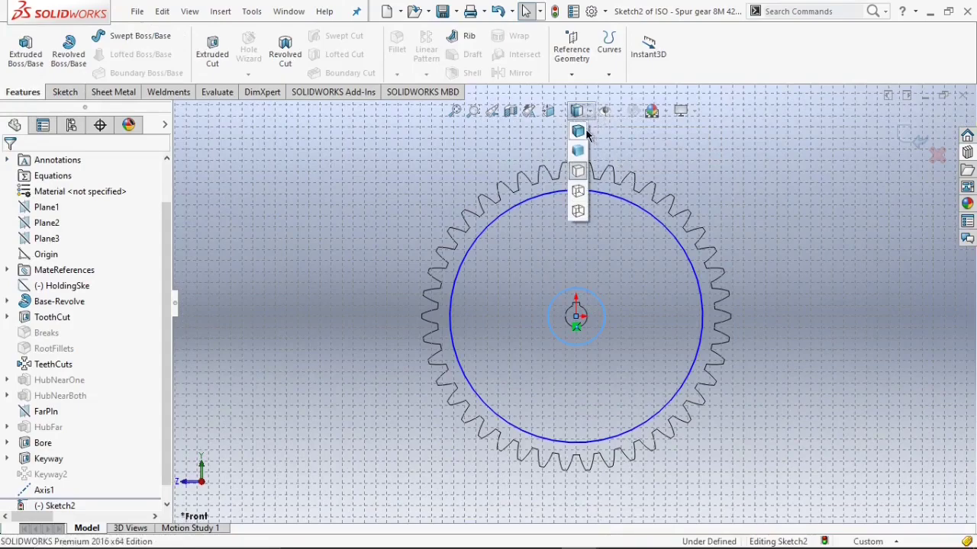
click(586, 133)
key(Left)
key(Left)
key(Down)
scroll(689, 172, up, 3)
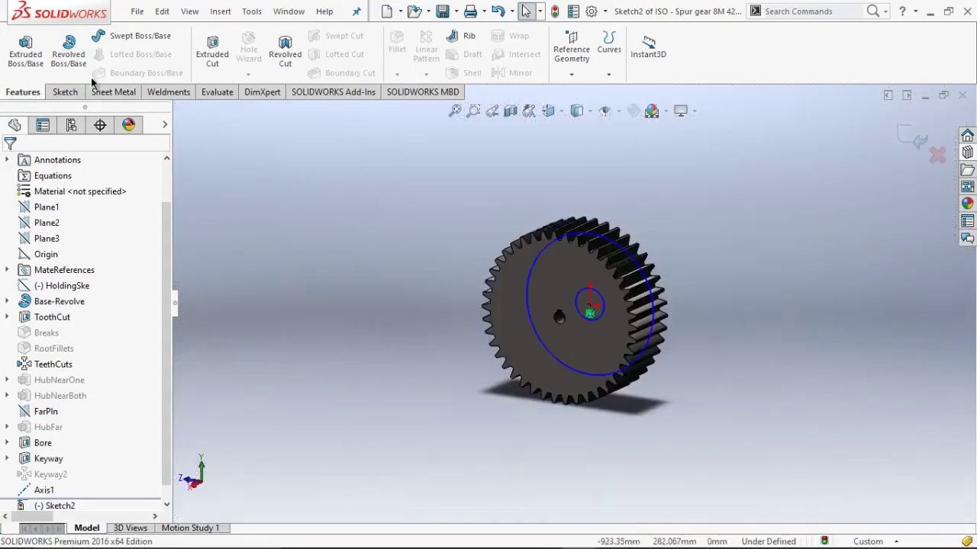
click(203, 59)
scroll(660, 343, down, 2)
scroll(660, 343, down, 3)
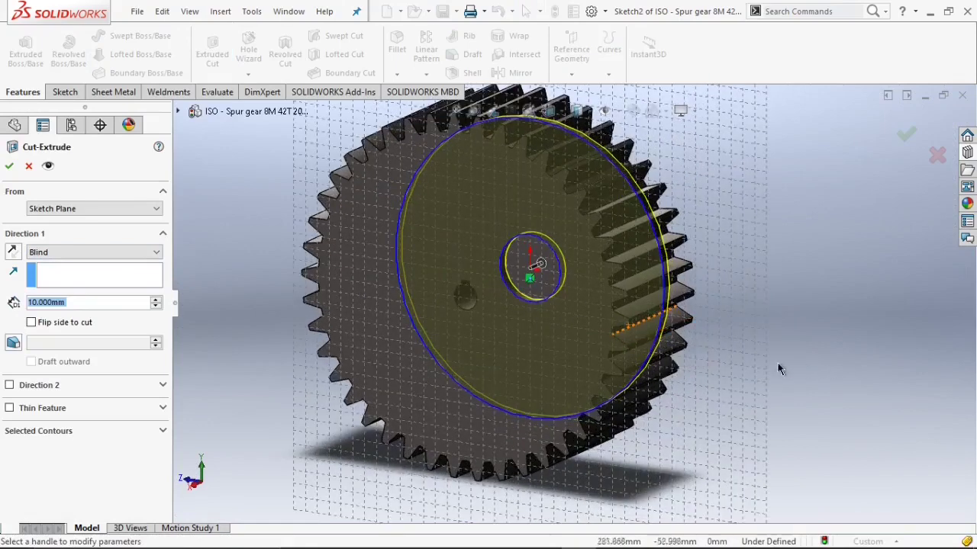
scroll(641, 364, up, 3)
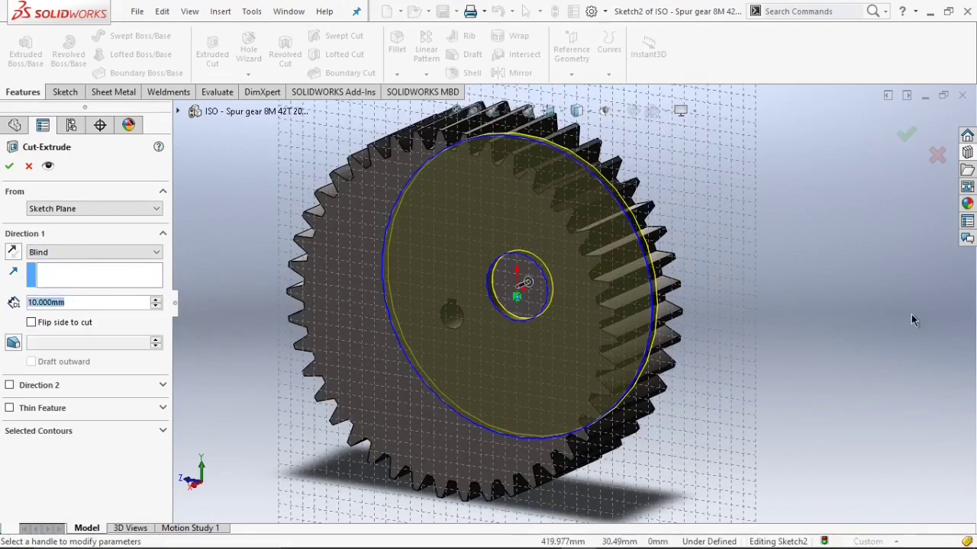
text(20)
key(Return)
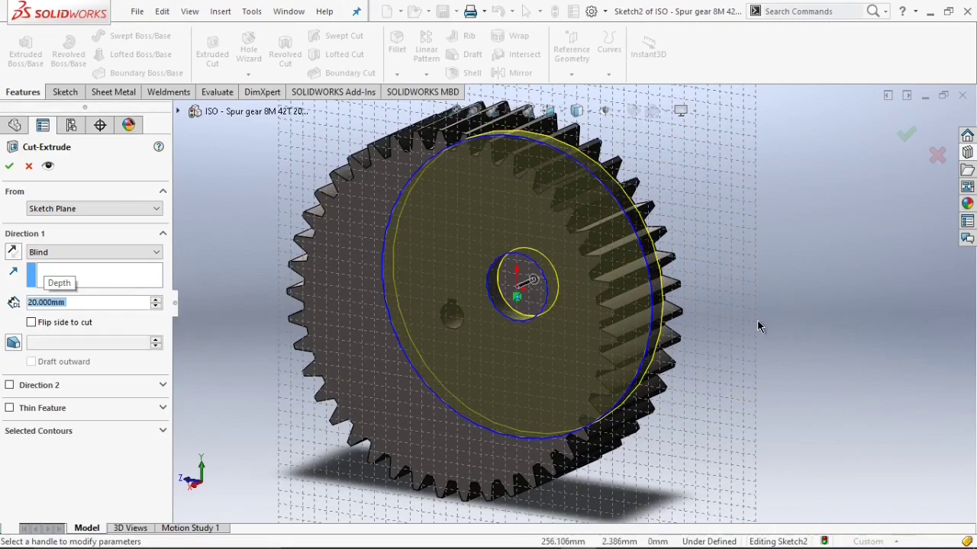
key(Return)
Rotate and zoom around the gear to inspect the recessed face.
key(Left)
key(Left)
key(Left)
key(Left)
key(Left)
key(Down)
key(Down)
scroll(710, 352, up, 2)
scroll(636, 316, down, 2)
scroll(635, 316, up, 2)
key(Left)
key(Left)
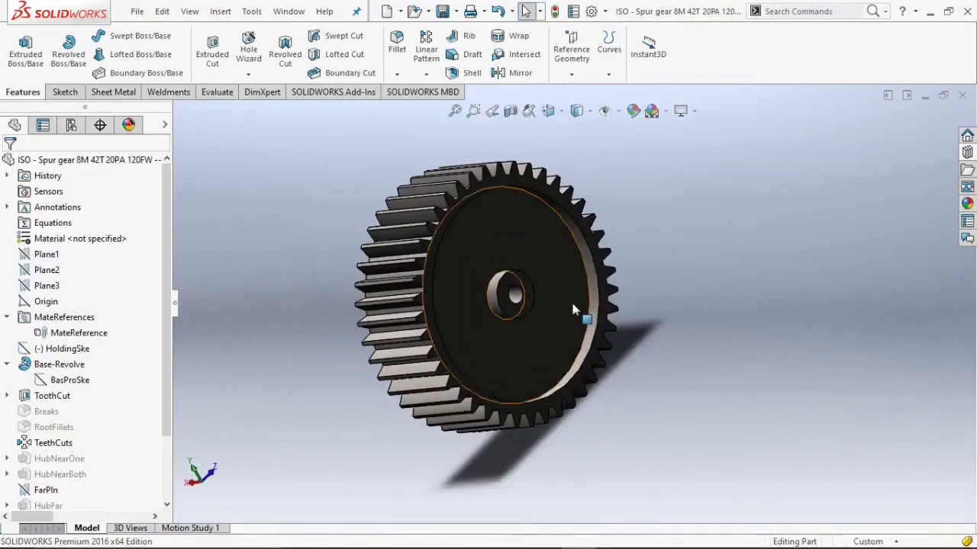
scroll(586, 312, down, 2)
key(Left)
key(Right)
key(Right)
key(Right)
scroll(590, 314, up, 2)
scroll(593, 314, down, 3)
scroll(549, 268, up, 2)
Create a reference plane offset 60 mm from Plane3.
key(Left)
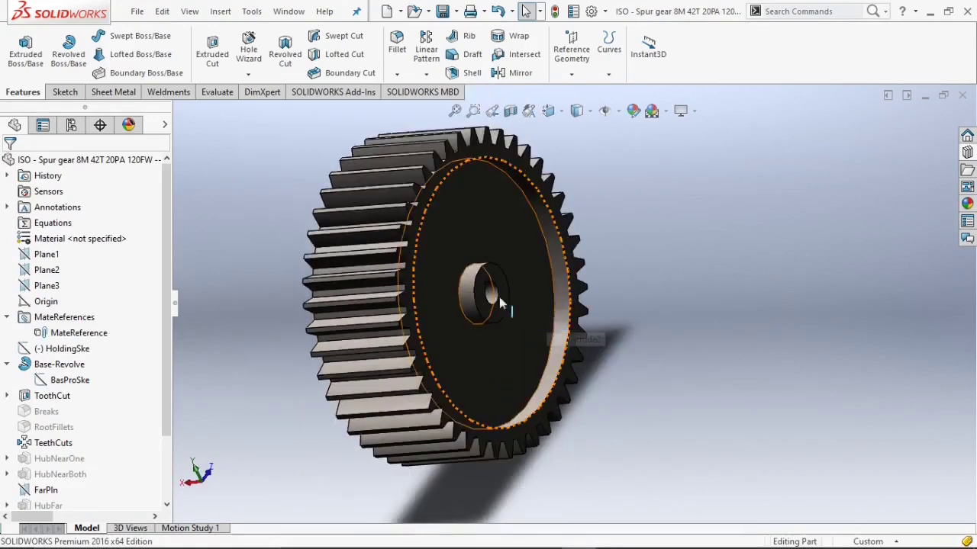
key(Left)
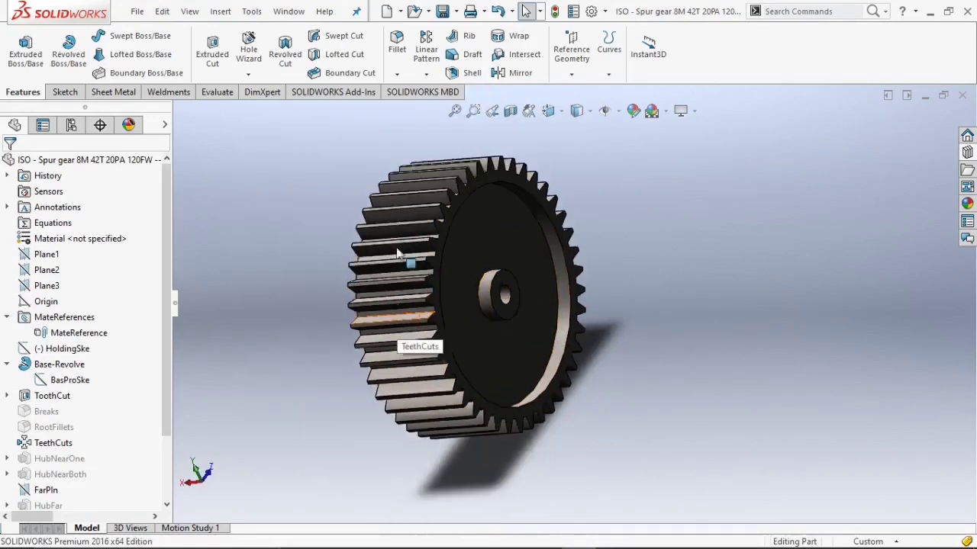
key(Right)
key(Right)
key(Right)
key(Left)
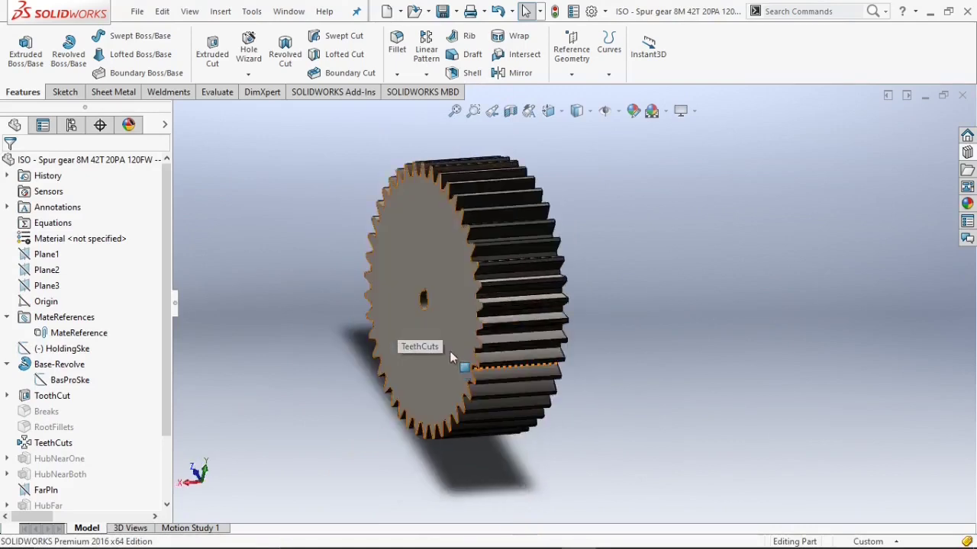
scroll(465, 323, up, 2)
click(567, 69)
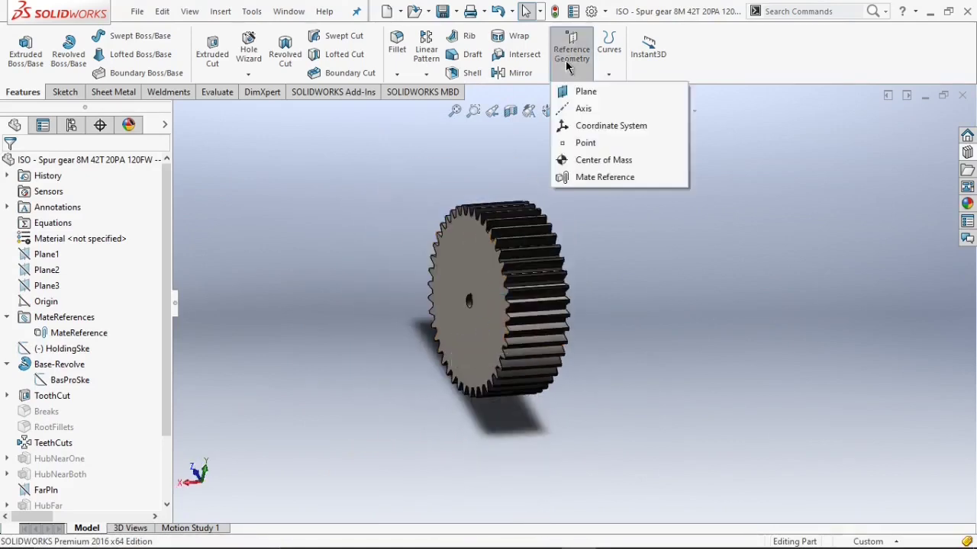
click(584, 93)
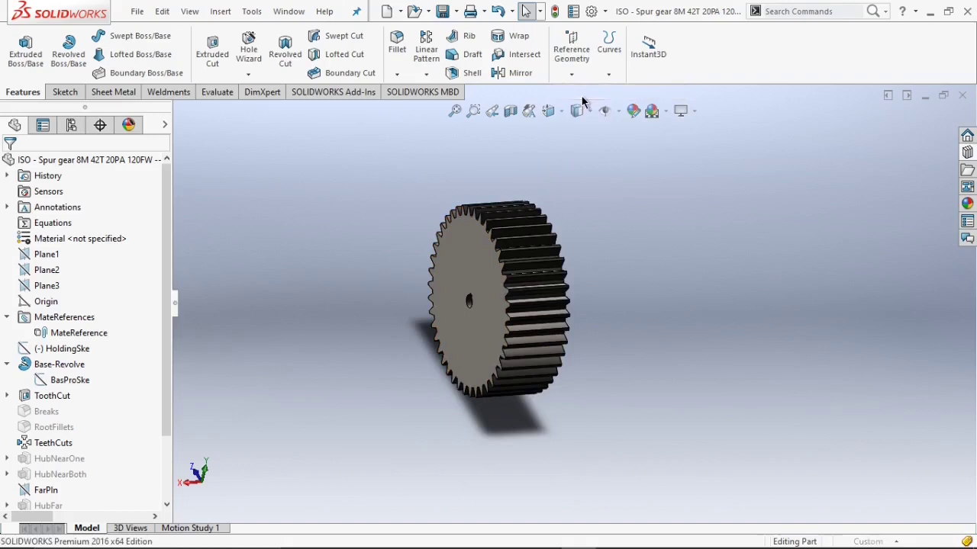
click(190, 111)
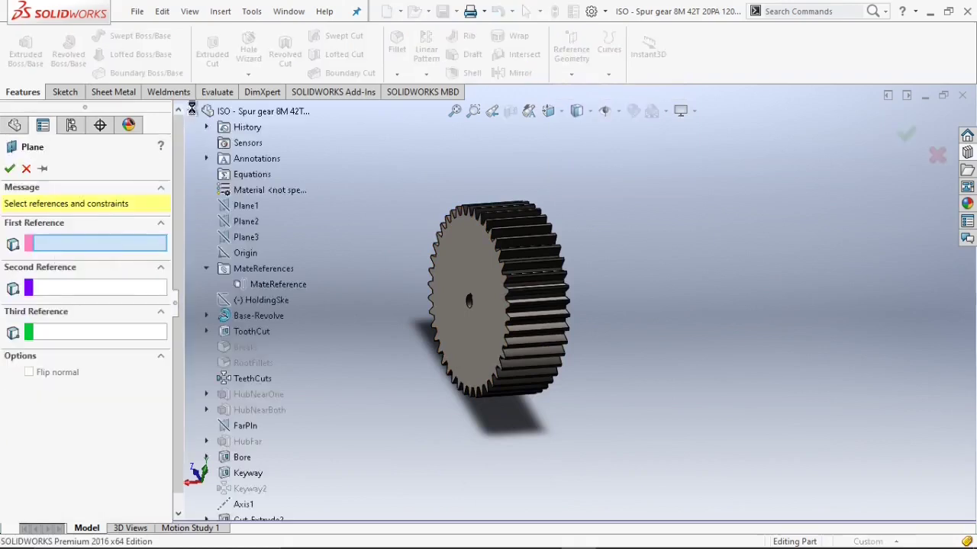
click(245, 237)
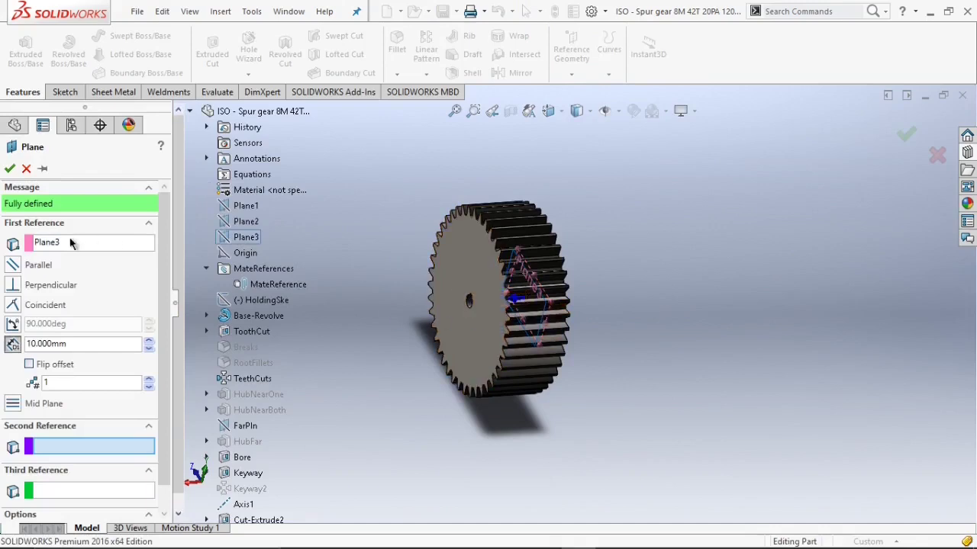
click(84, 347)
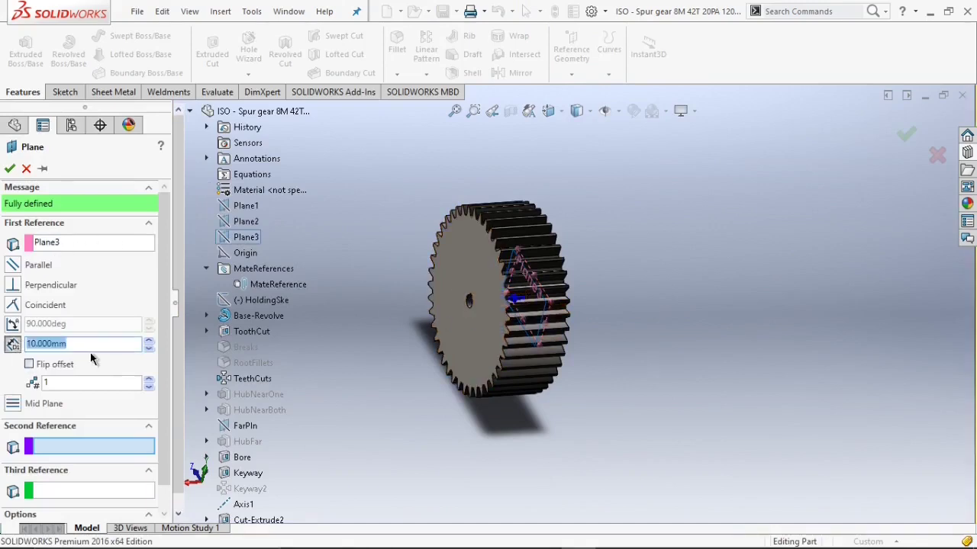
text(60)
key(Return)
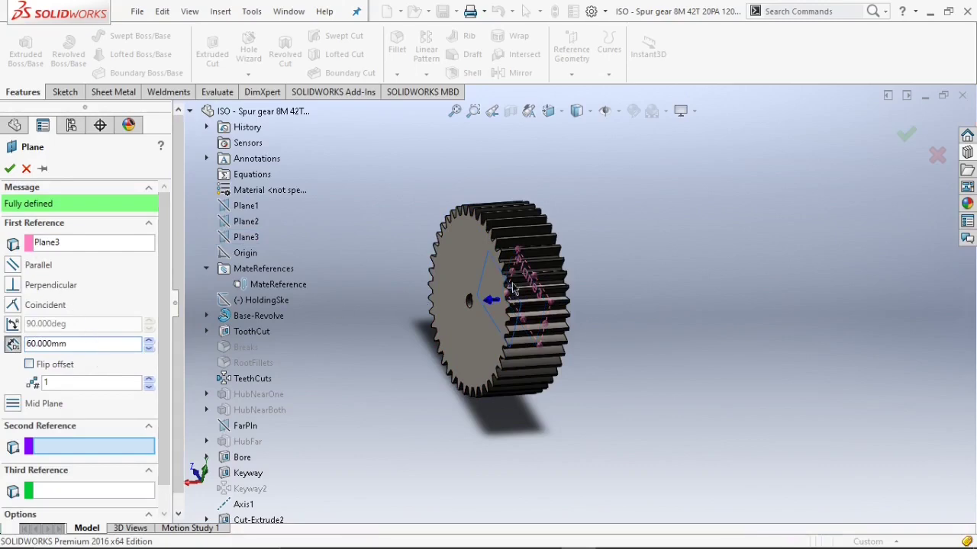
scroll(400, 288, down, 4)
scroll(534, 305, up, 3)
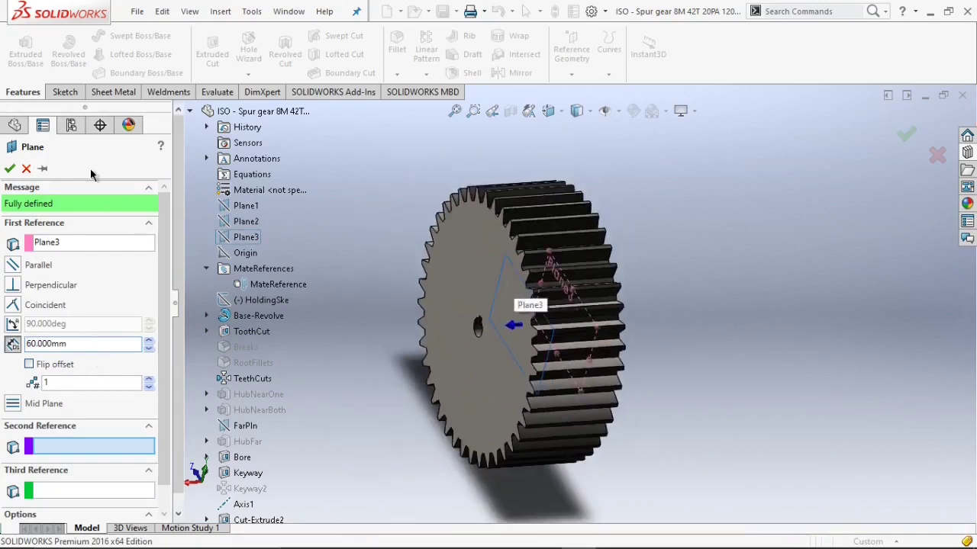
click(11, 169)
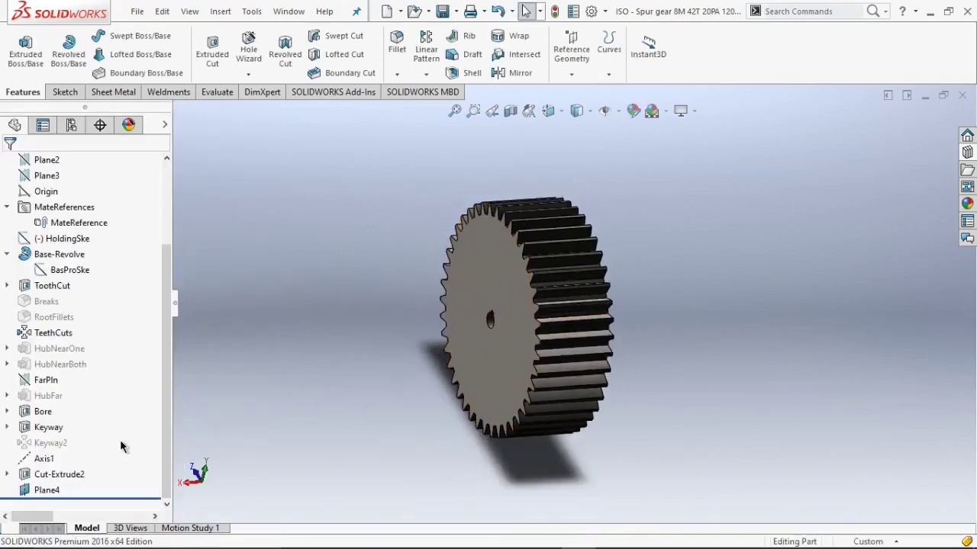
Mirror the Cut-Extrude2 recess about Plane4 to the gear's opposite face.
click(46, 490)
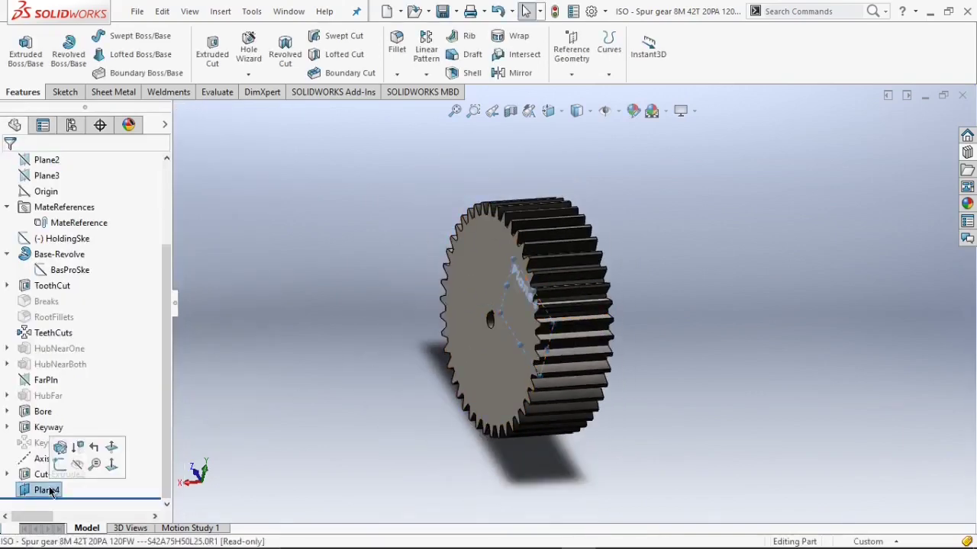
click(519, 73)
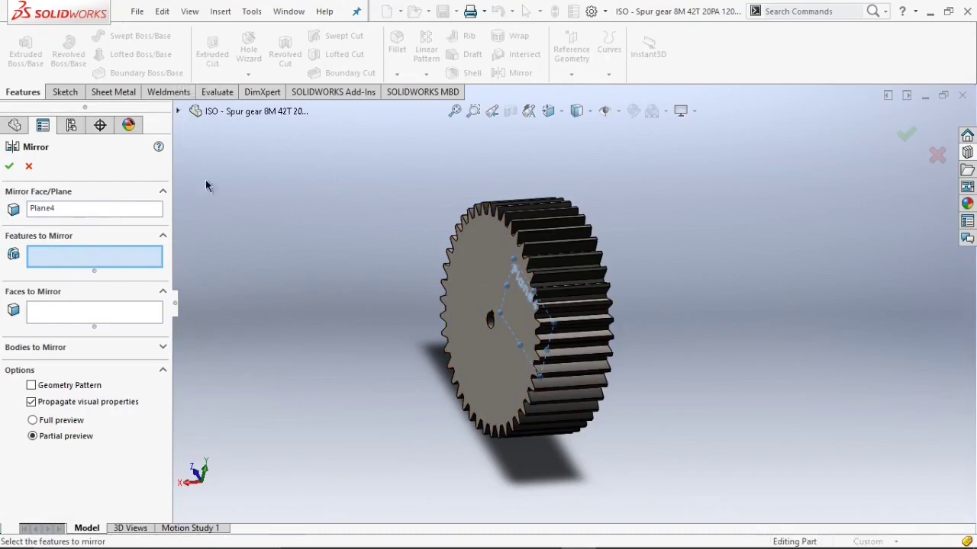
click(178, 111)
click(258, 488)
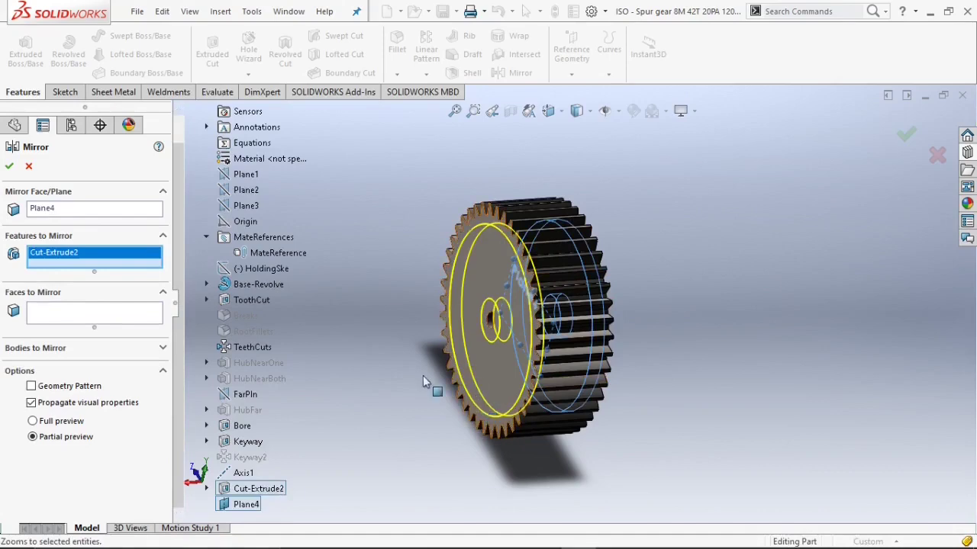
click(9, 168)
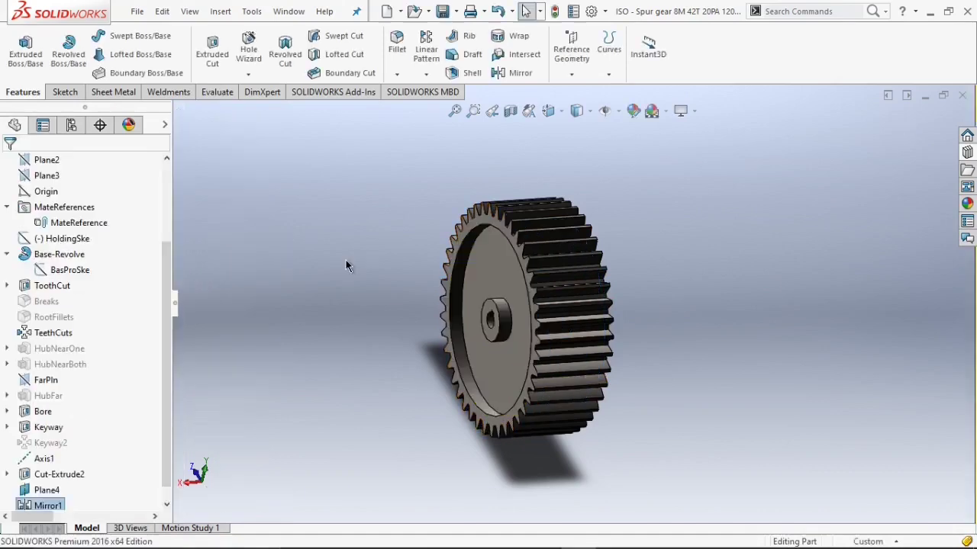
Rotate around the gear to inspect both recessed faces, then view the face straight on.
key(Left)
key(Right)
key(Right)
key(Right)
key(Right)
key(Right)
key(Right)
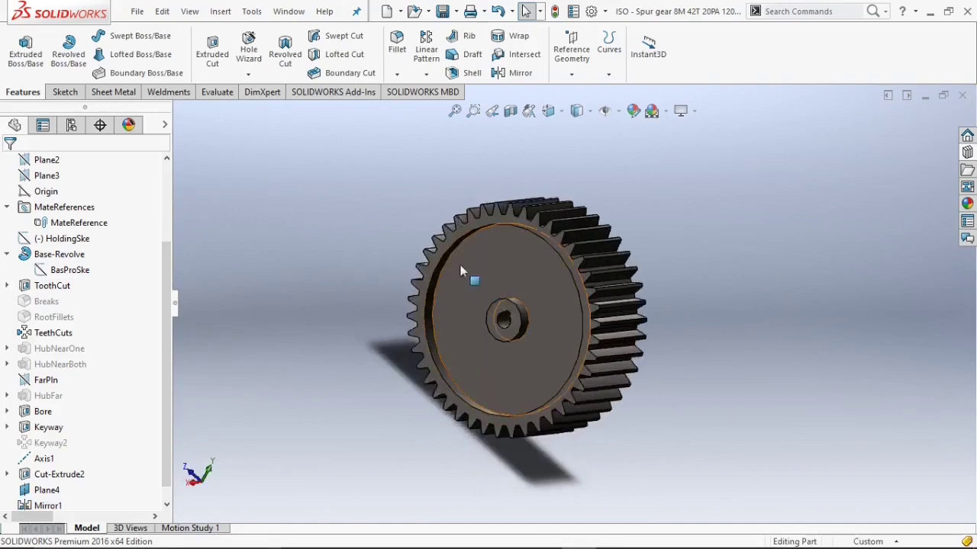
scroll(496, 281, down, 1)
scroll(496, 281, up, 1)
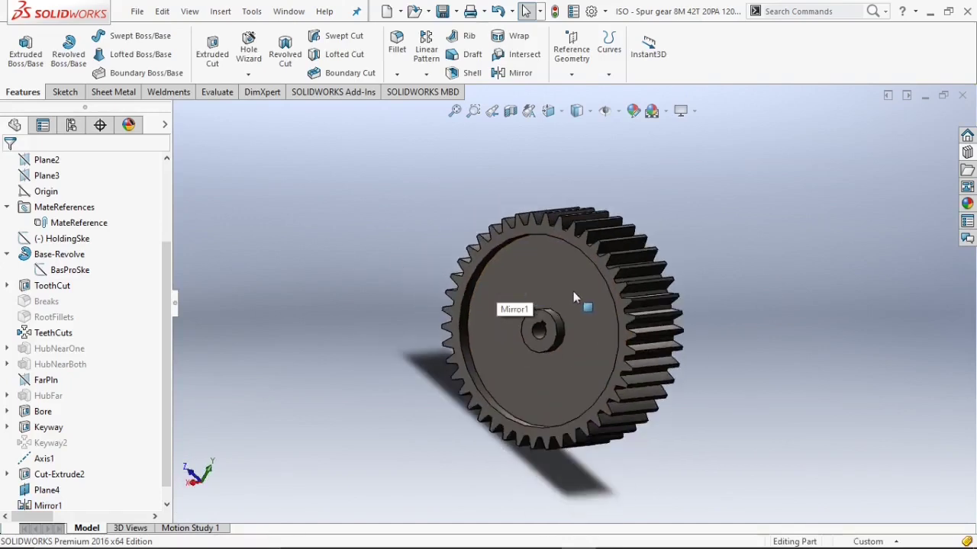
scroll(574, 297, up, 2)
scroll(573, 297, down, 2)
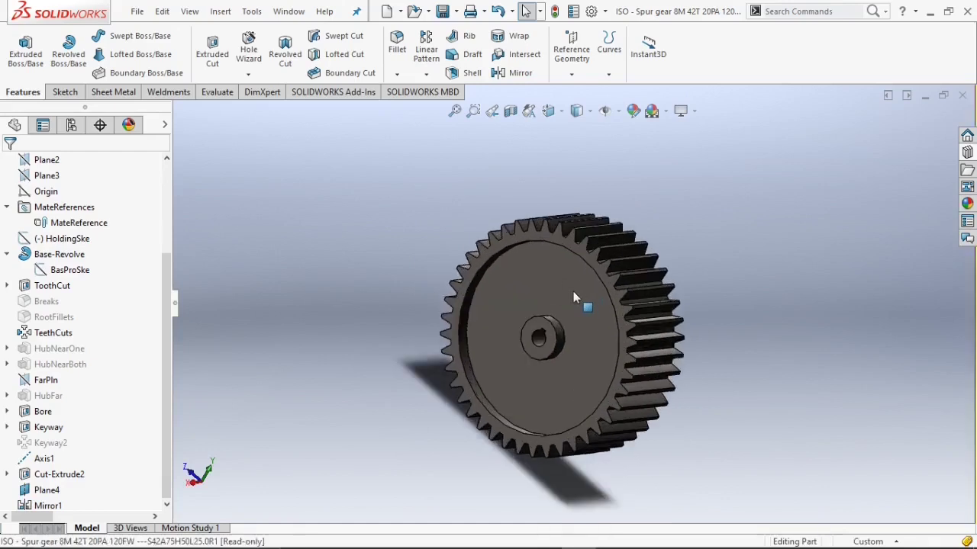
click(574, 297)
click(656, 263)
scroll(601, 227, down, 2)
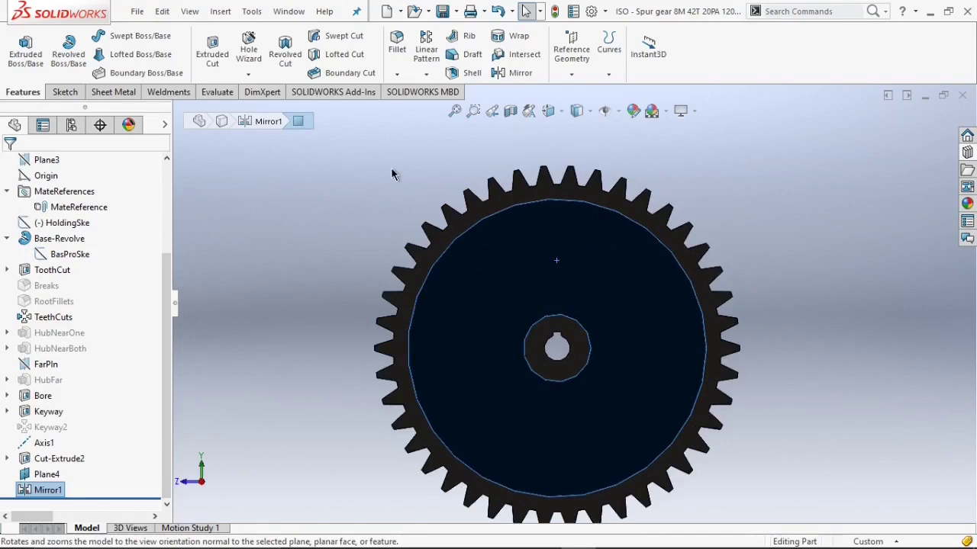
key(Escape)
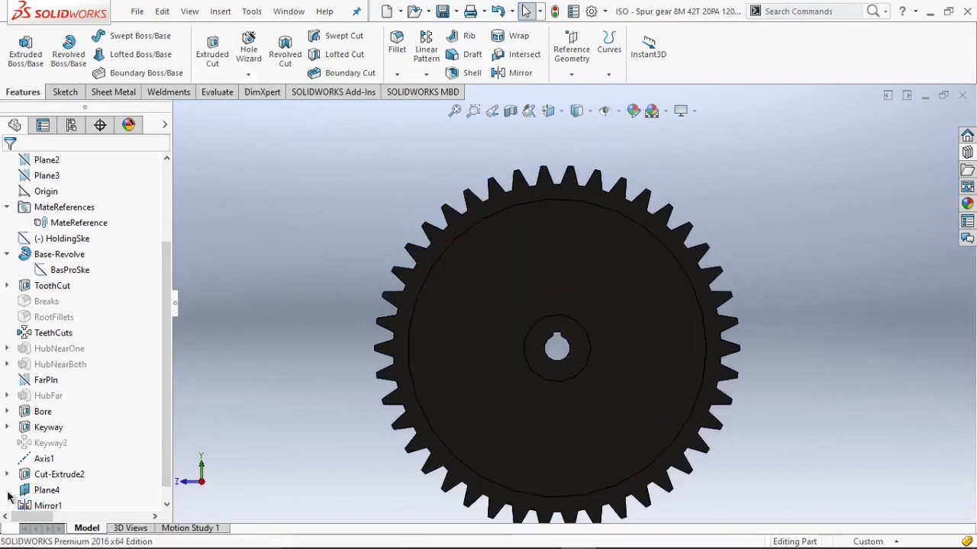
Open a sketch on Plane4 and draw two circles above the hub, radii about 42 mm and 17 mm.
scroll(35, 493, down, 1)
click(44, 474)
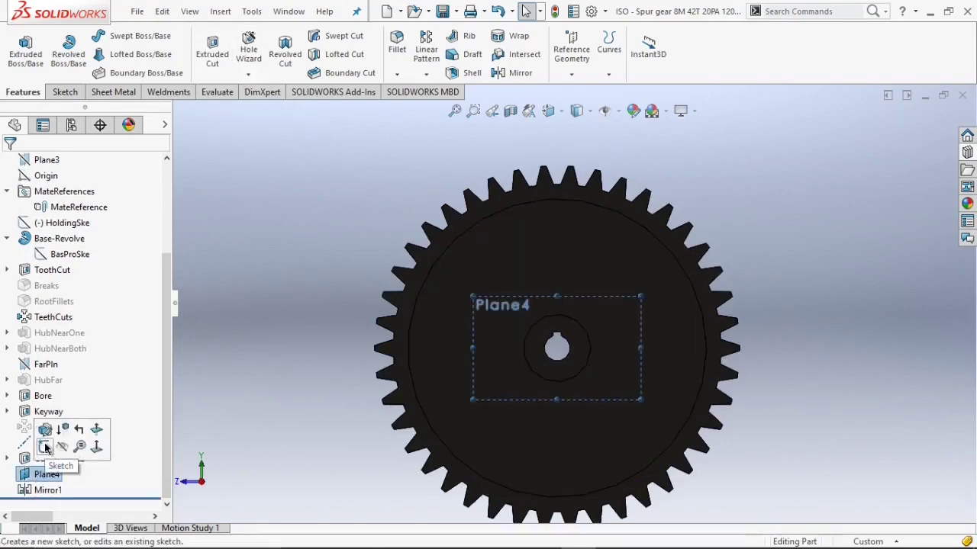
click(44, 447)
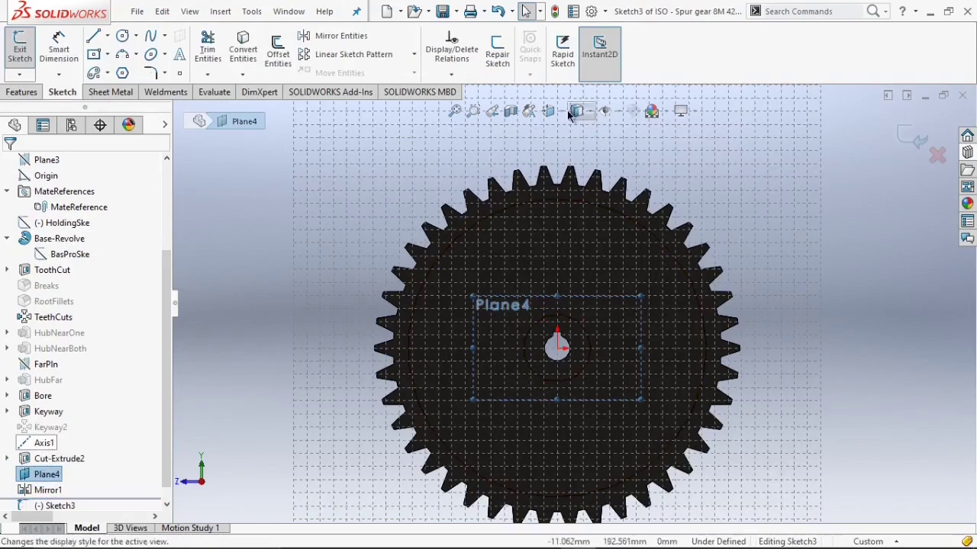
click(576, 174)
click(137, 36)
click(143, 54)
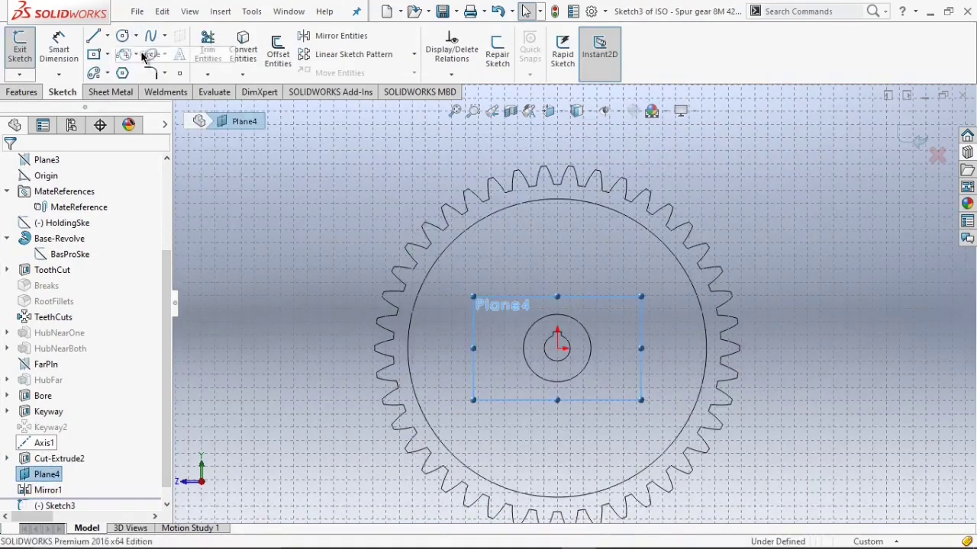
click(557, 225)
click(581, 260)
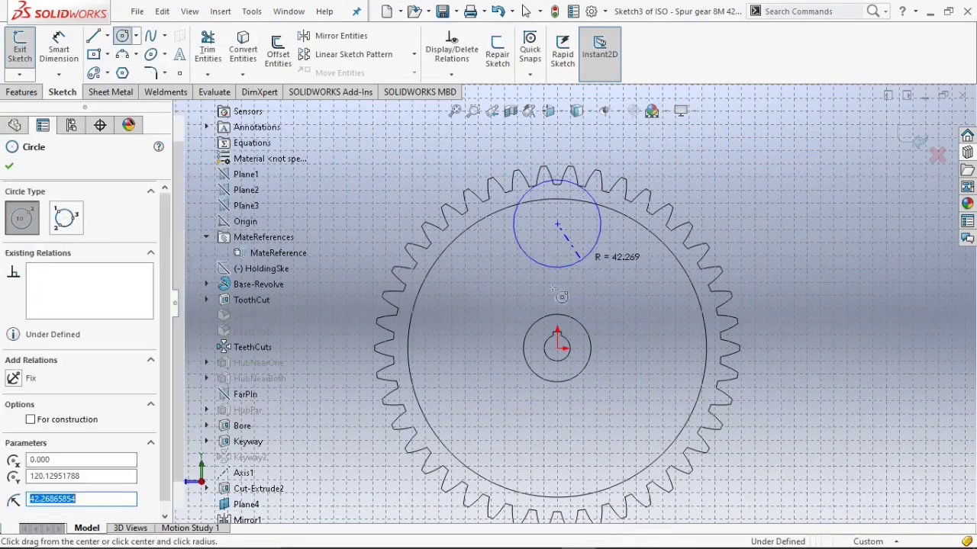
click(557, 301)
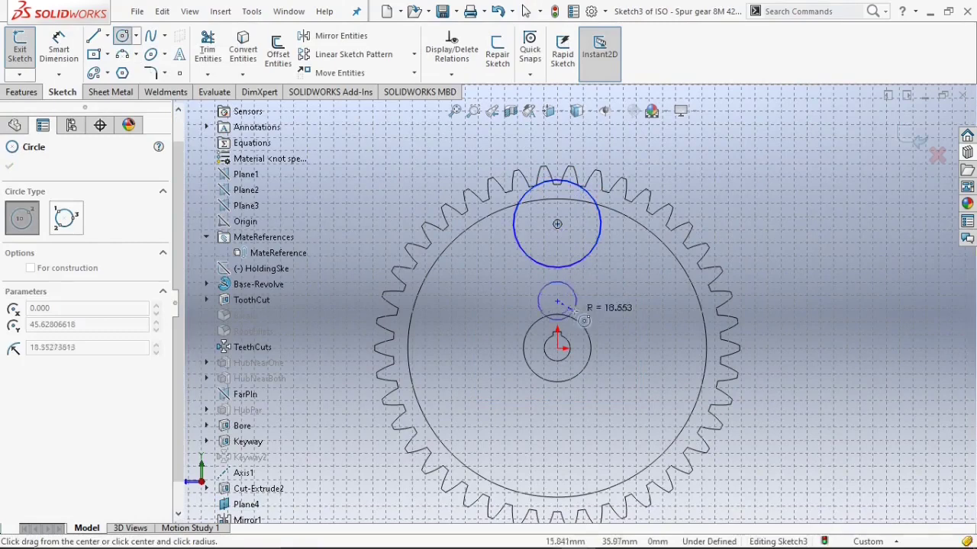
click(600, 306)
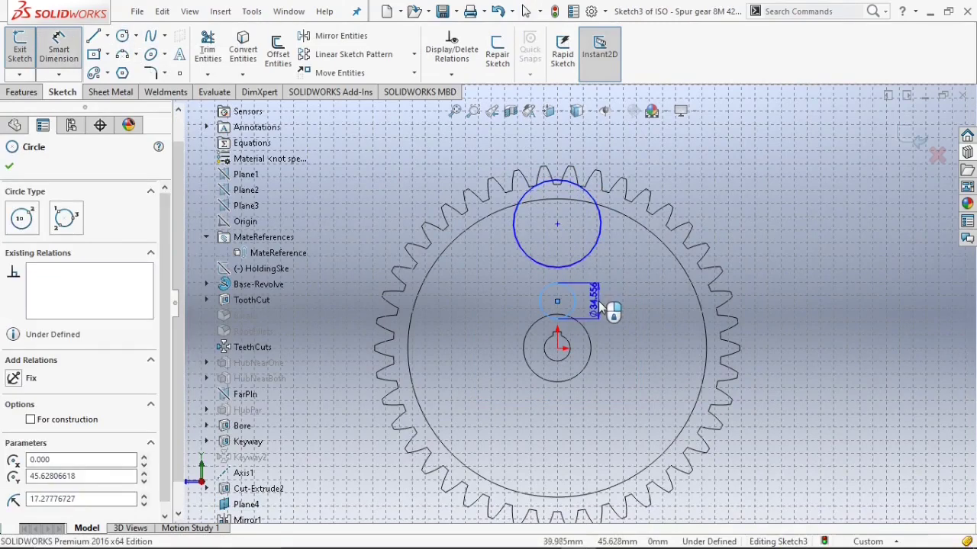
Dimension the small circle's diameter as 30 mm and the large circle's diameter as 60 mm.
click(576, 290)
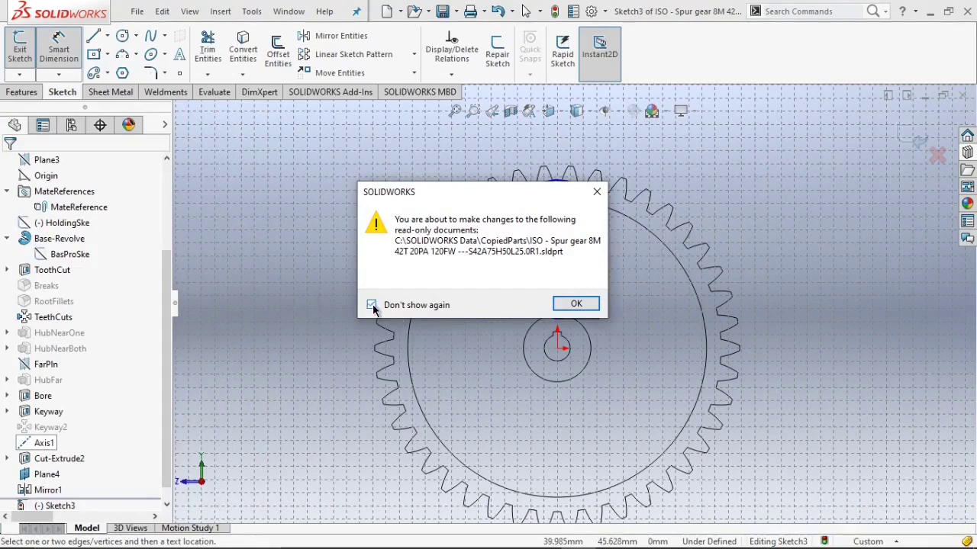
click(576, 304)
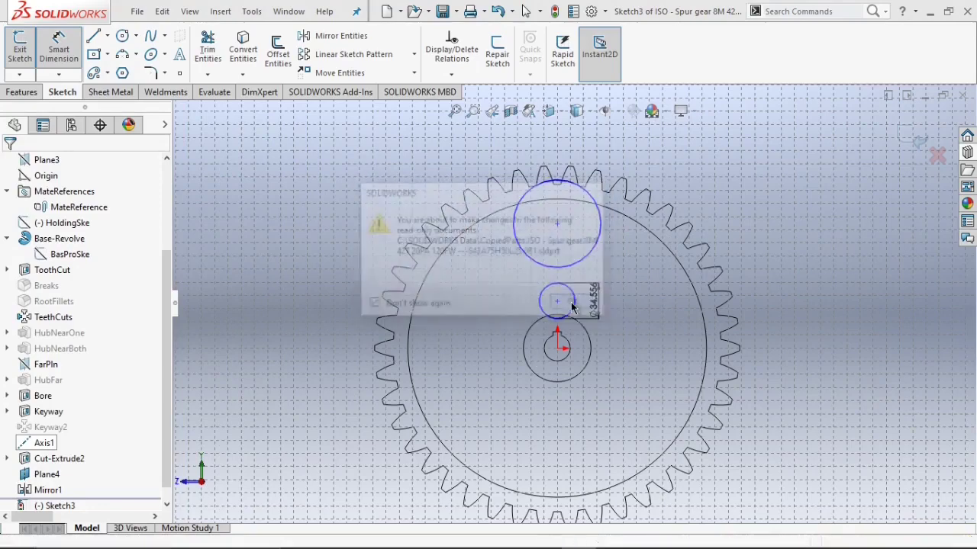
click(598, 301)
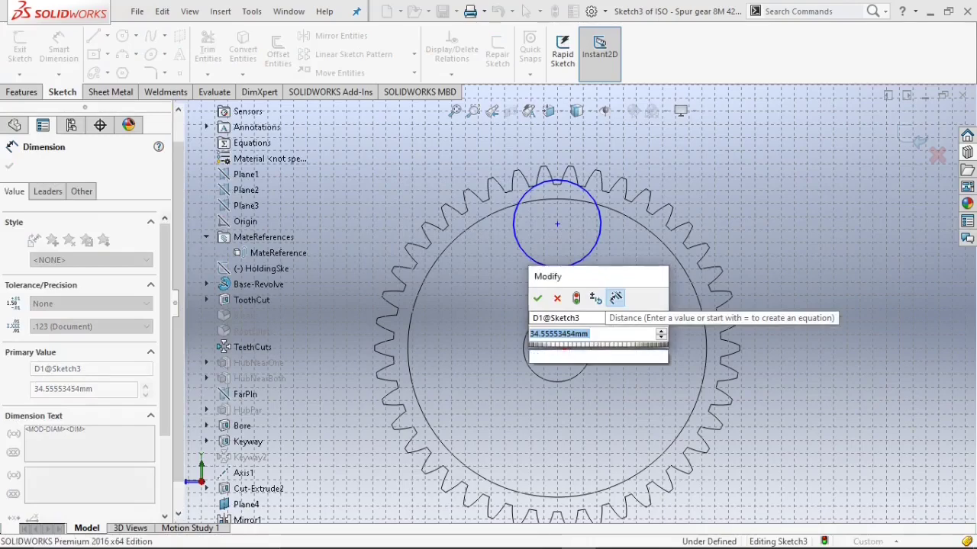
text(30)
key(Return)
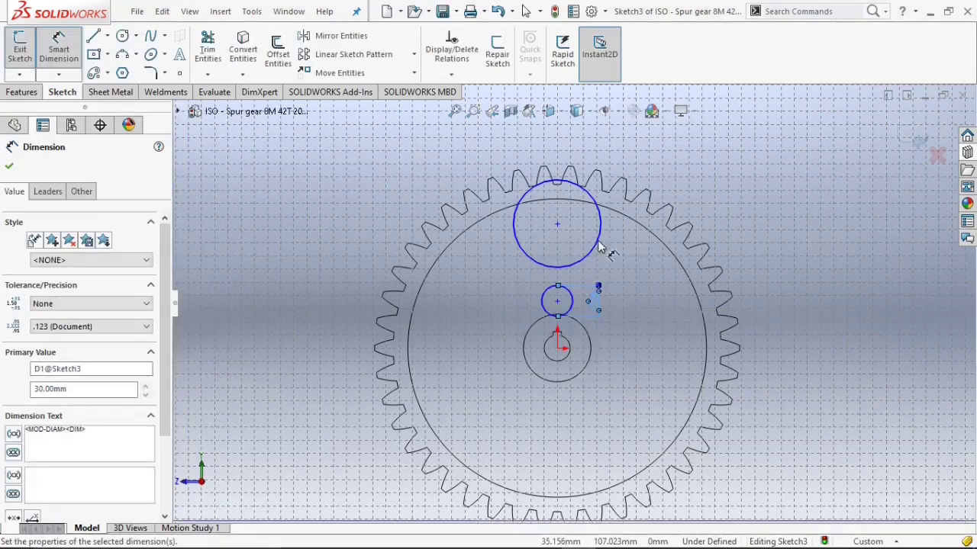
click(599, 247)
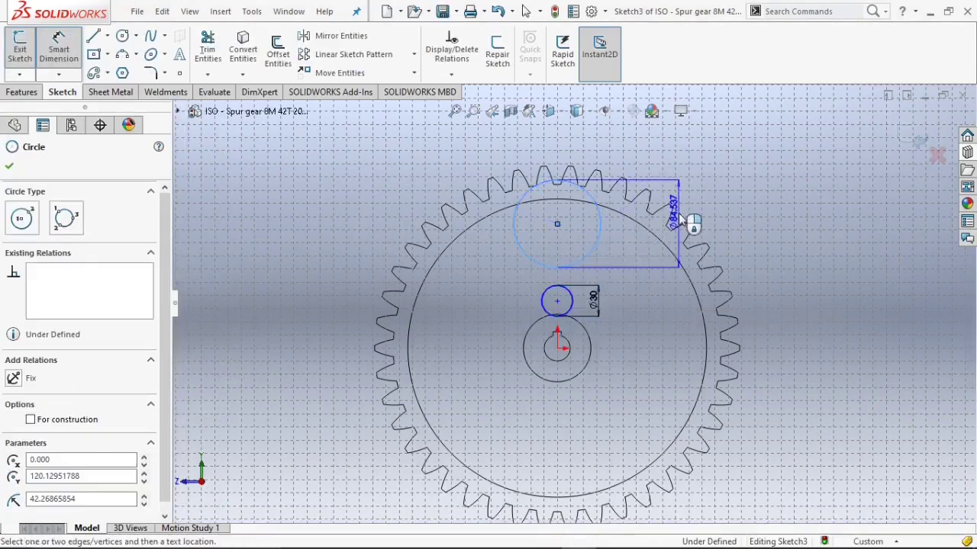
click(683, 221)
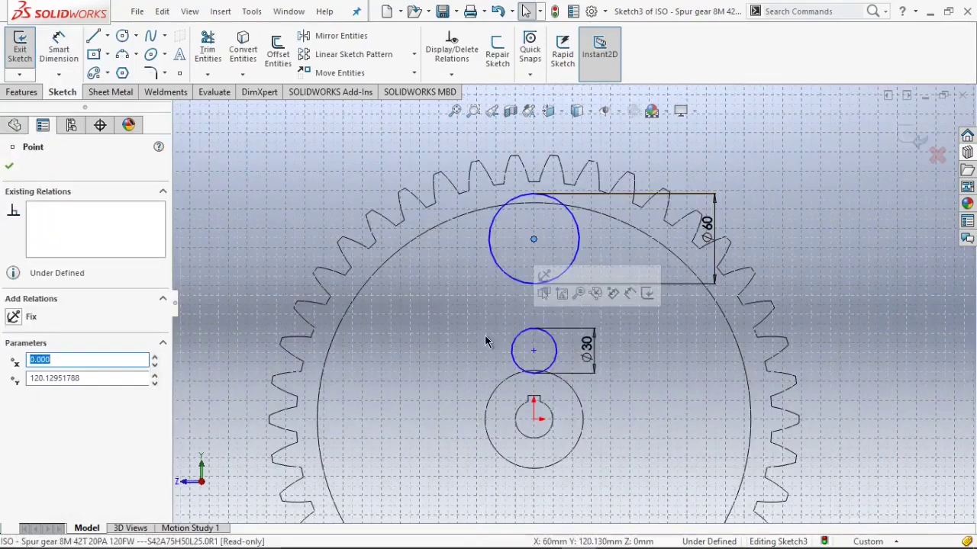
Add a vertical relation between the centres of the two circles.
ctrl+click(534, 351)
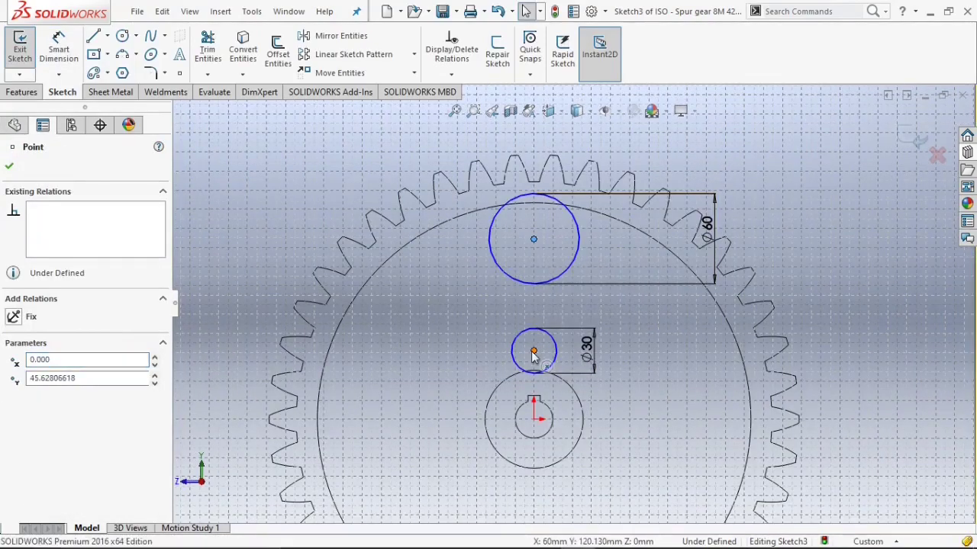
click(32, 414)
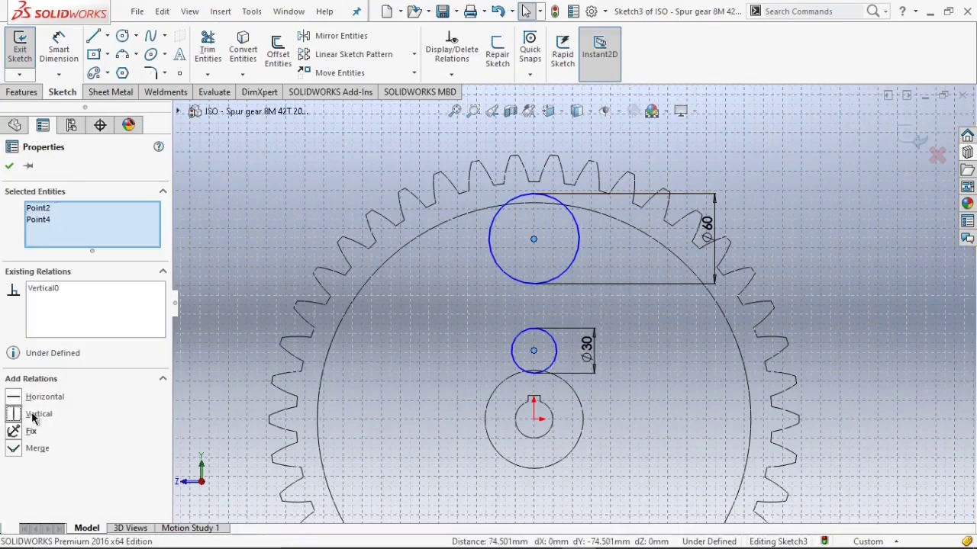
click(9, 167)
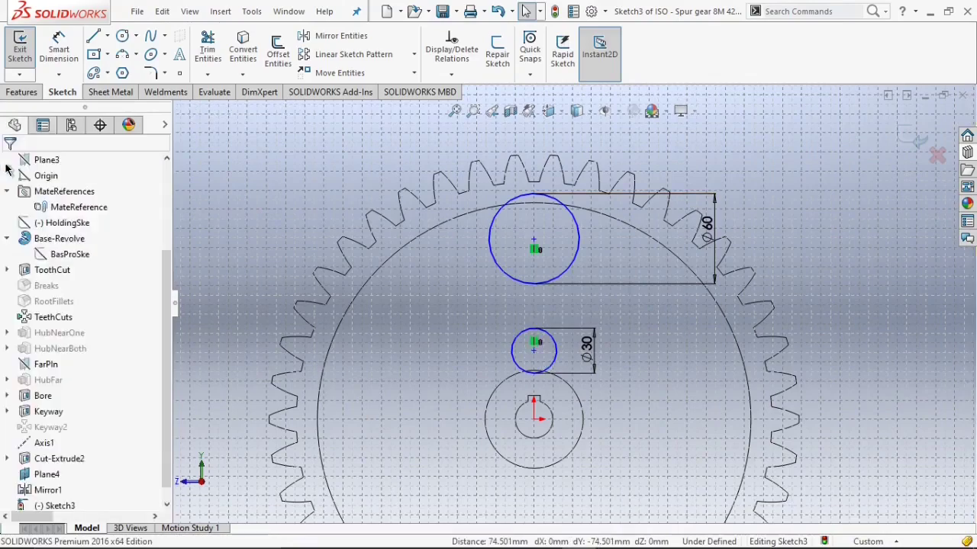
Draw a line joining the left sides of the large and small circles.
click(492, 263)
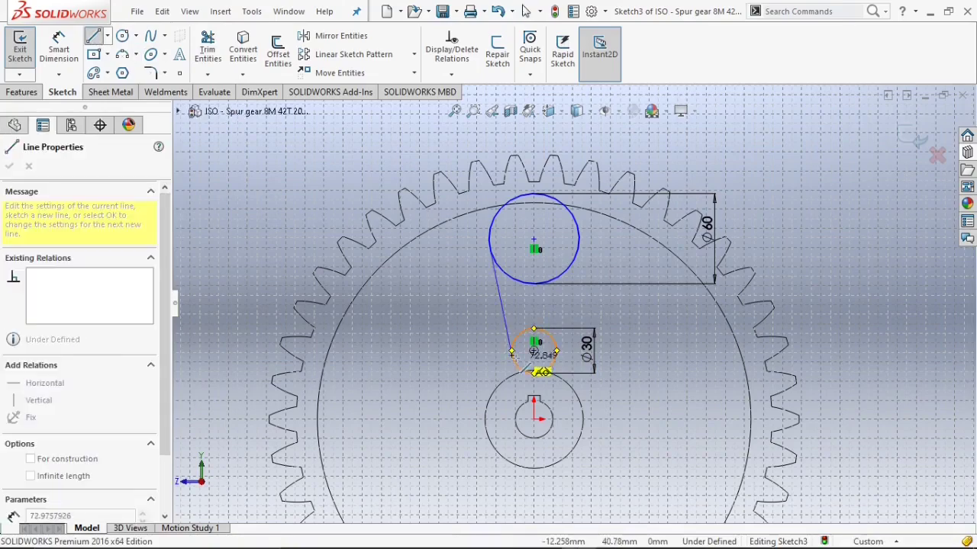
click(511, 356)
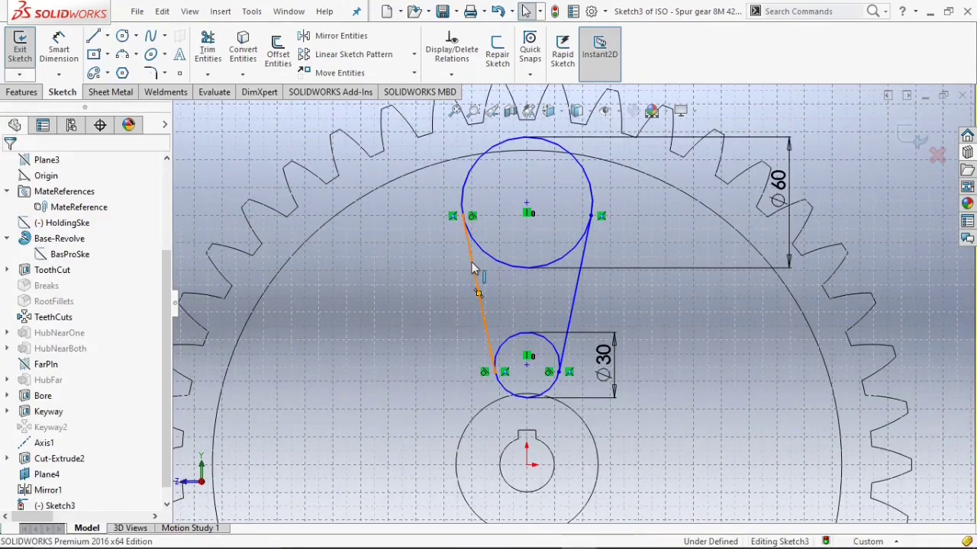
click(471, 269)
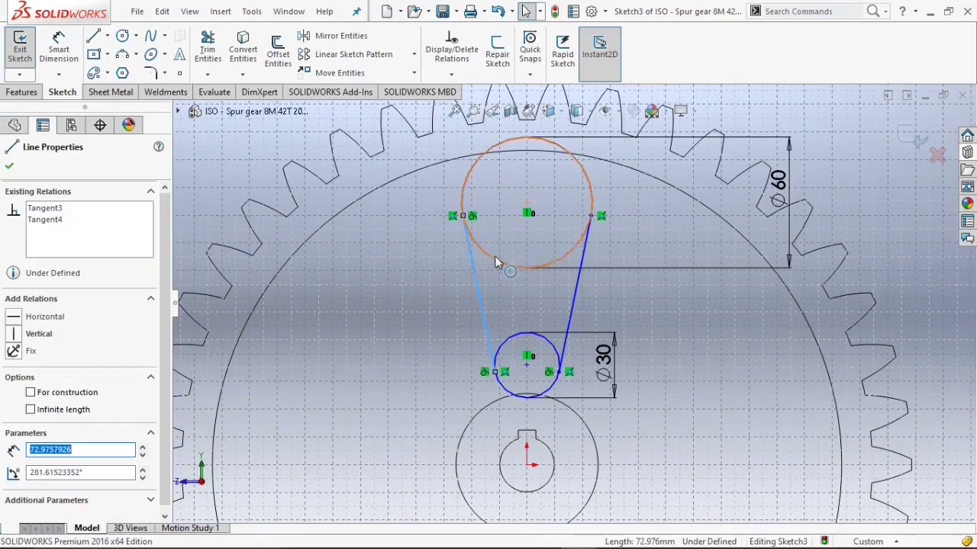
ctrl+click(494, 260)
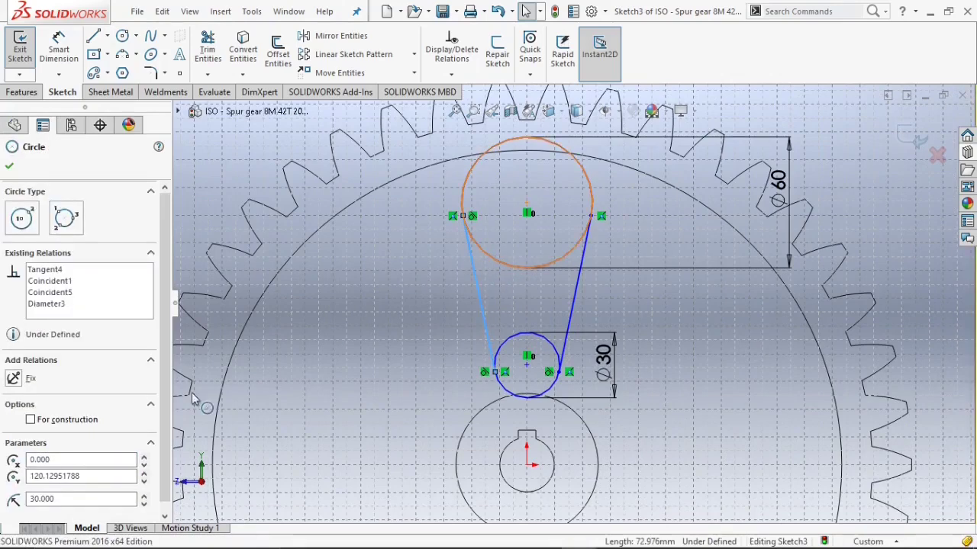
click(392, 333)
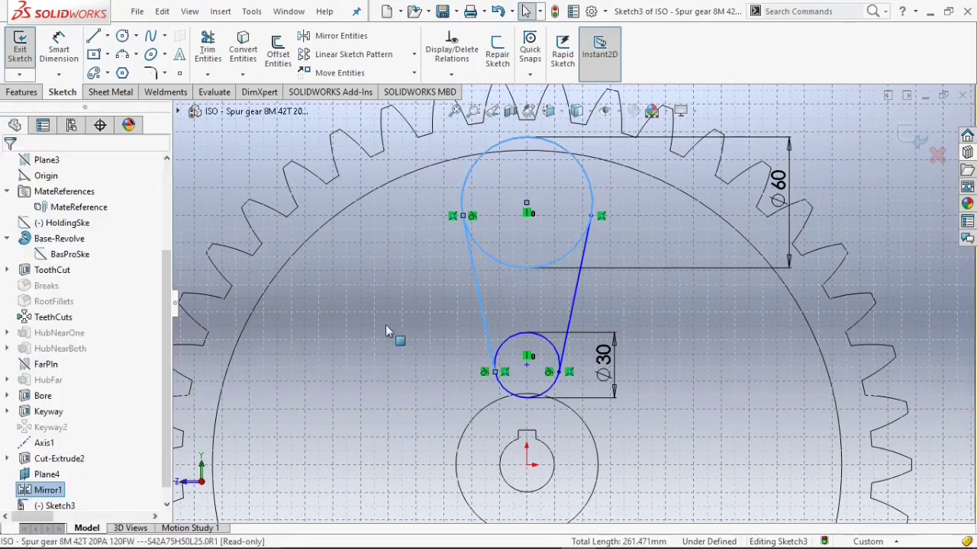
click(489, 336)
ctrl+click(499, 349)
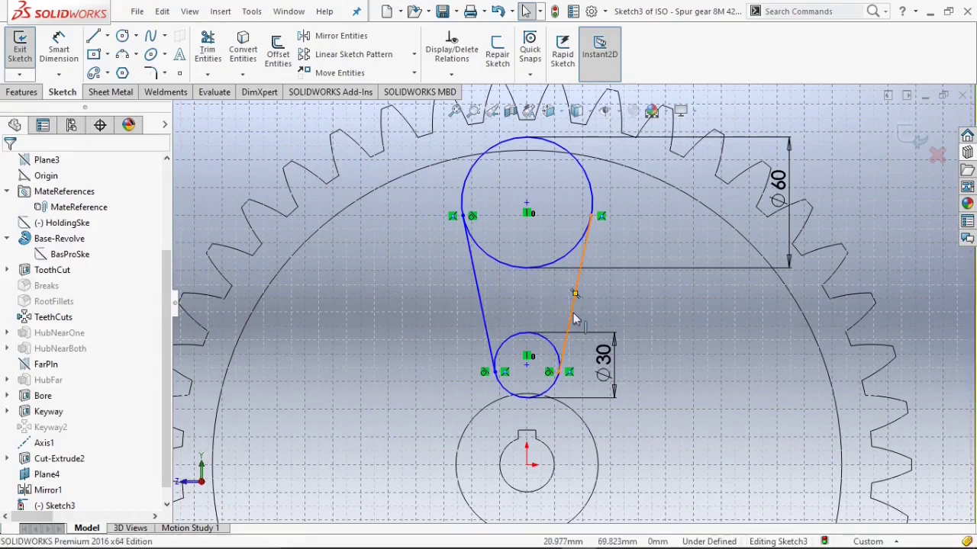
Make the right connecting line tangent to both the large and small circles.
click(574, 290)
click(575, 244)
ctrl+click(575, 252)
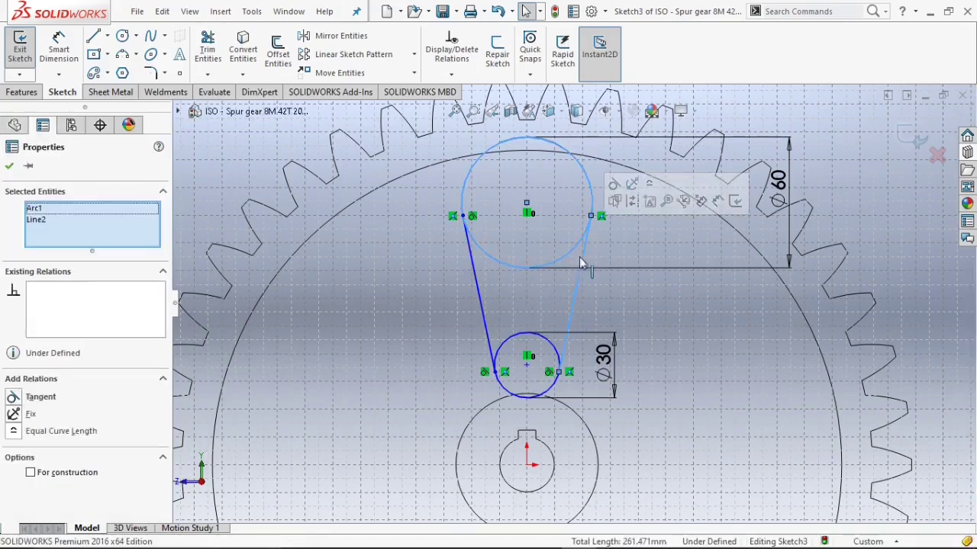
click(39, 397)
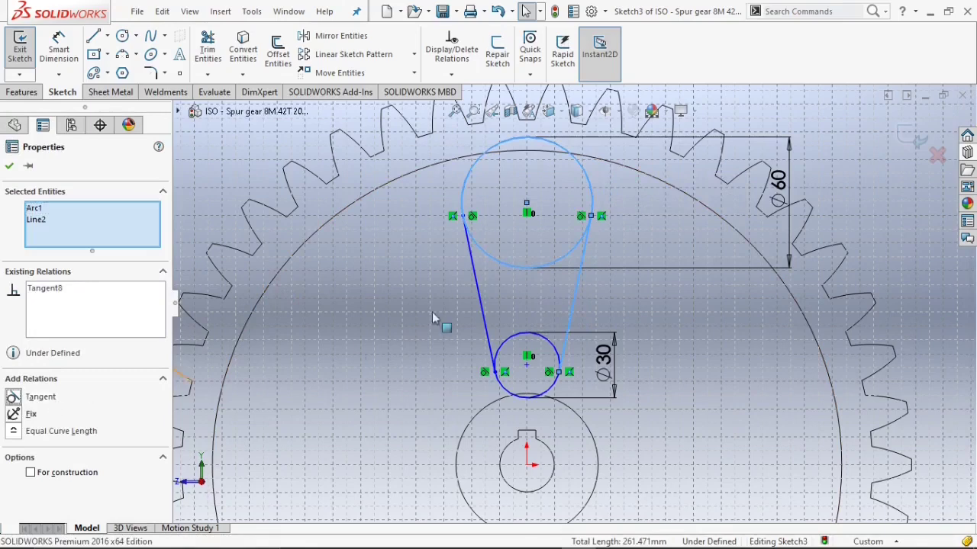
click(450, 283)
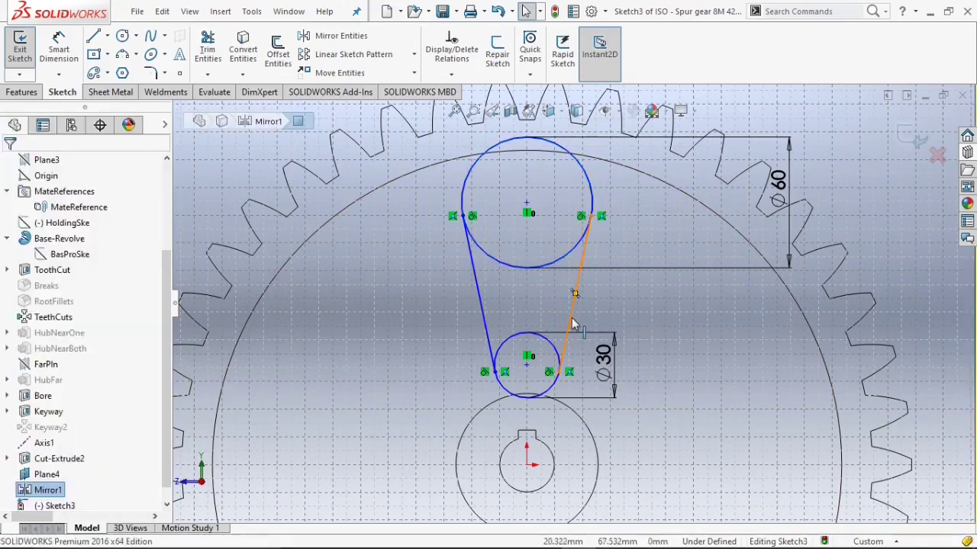
click(573, 325)
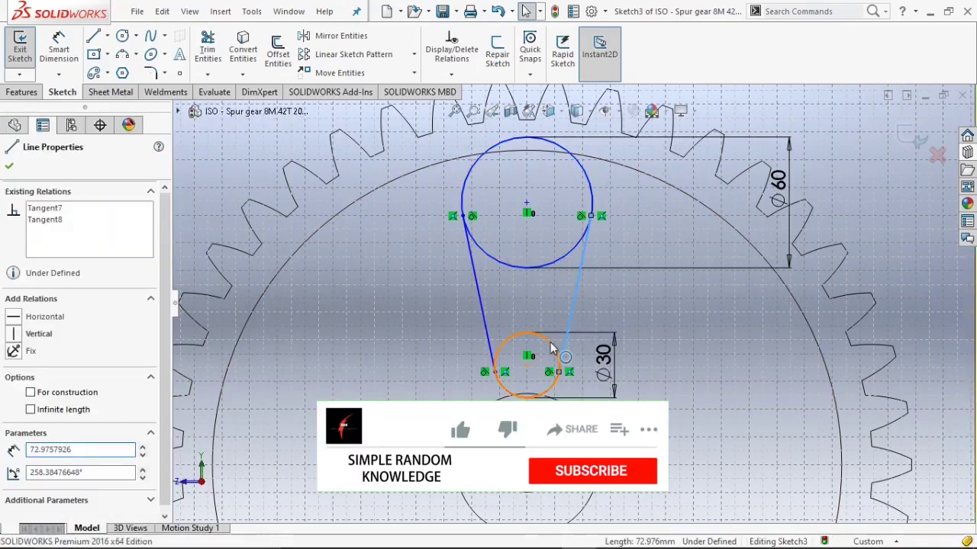
click(553, 347)
ctrl+click(563, 340)
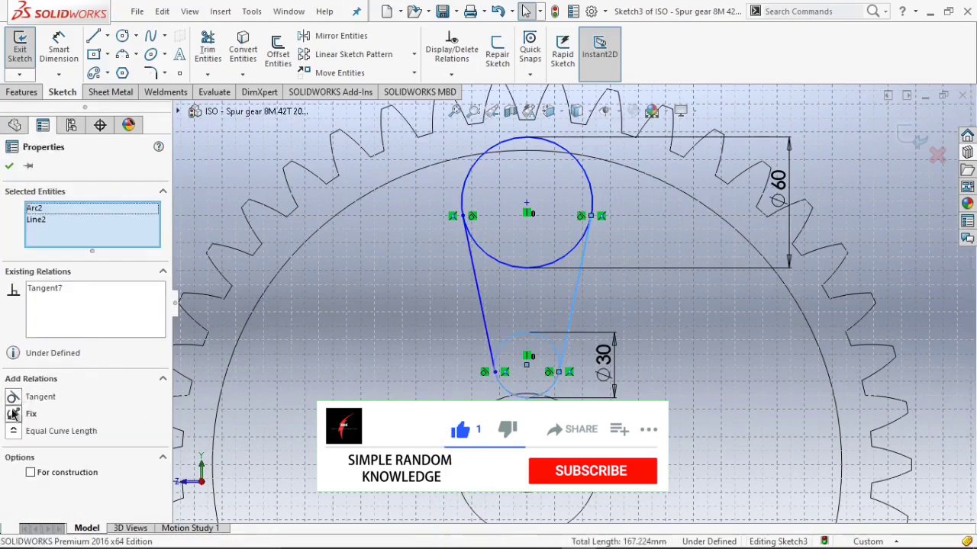
click(9, 167)
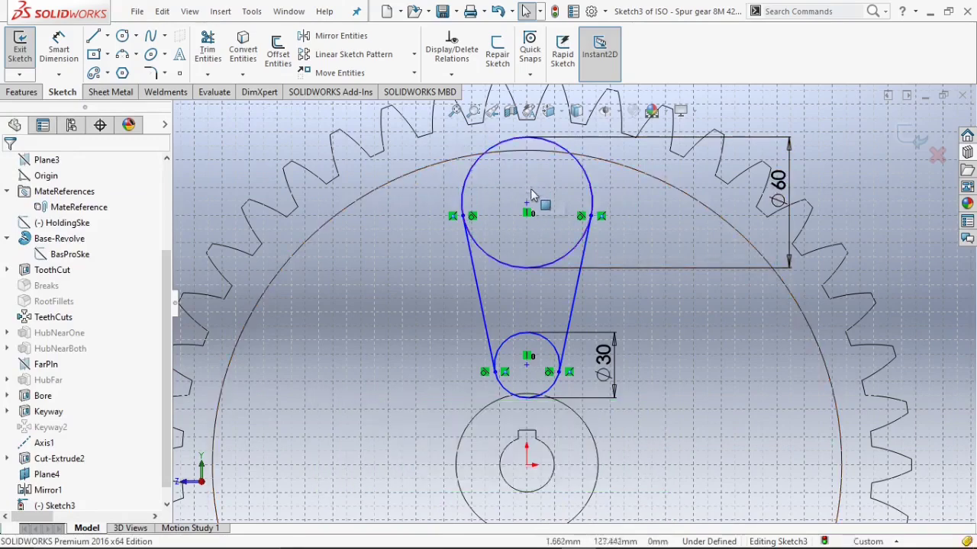
Drag the circle centres vertically to reposition the slot, with the small circle's centre about 50 mm above the origin.
drag(527, 207, 527, 225)
scroll(530, 395, down, 3)
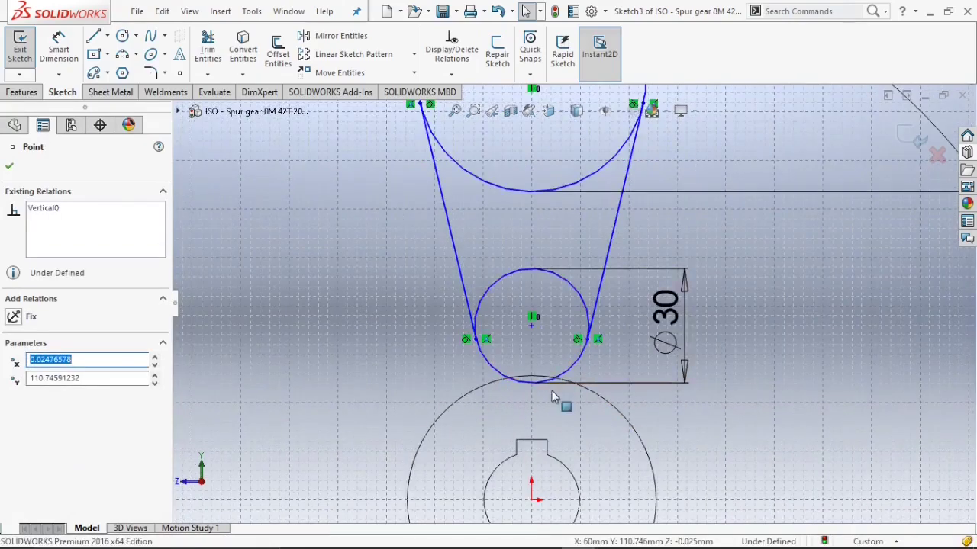
drag(534, 323, 532, 308)
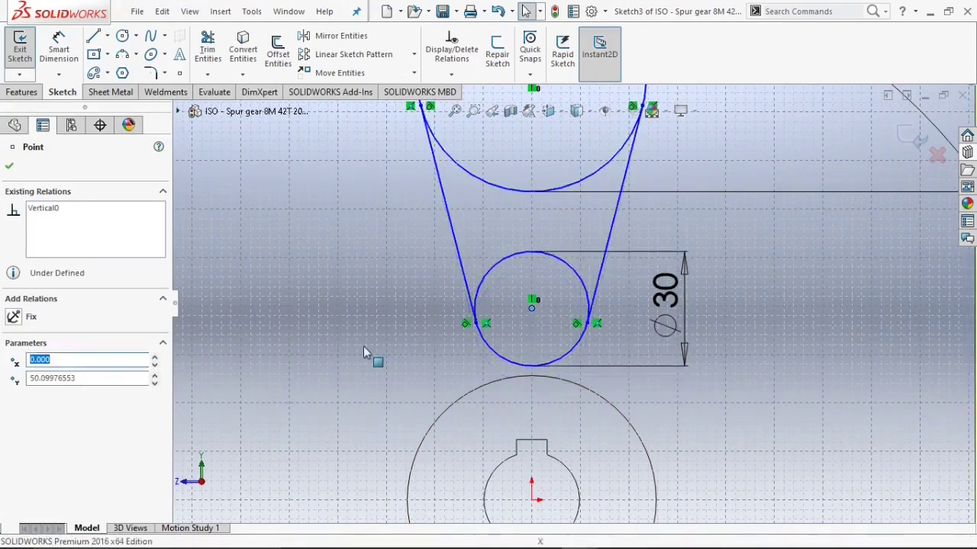
click(363, 346)
scroll(521, 283, up, 4)
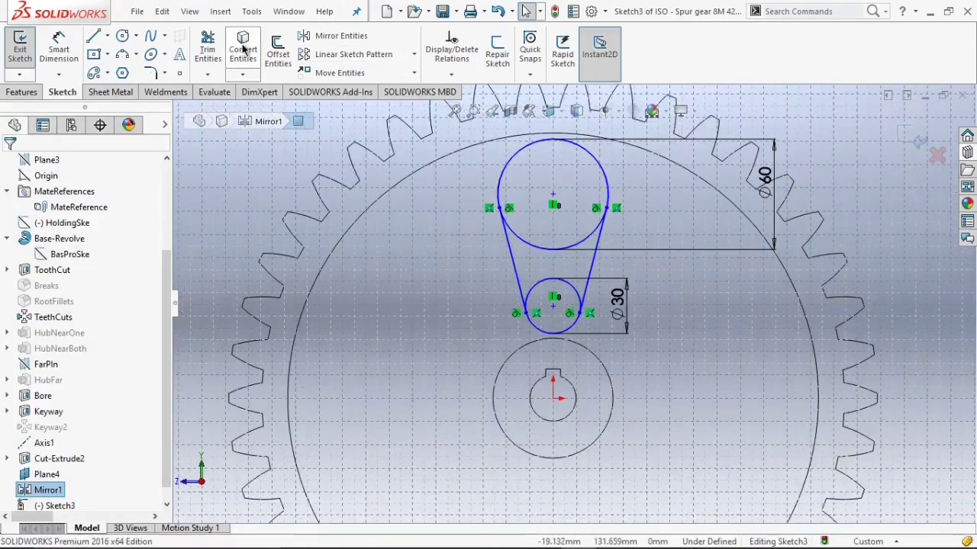
Power-trim the inner arcs of both circles to leave a closed teardrop-shaped slot profile.
click(207, 47)
mouse_move(581, 217)
mouse_down()
mouse_move(534, 290)
mouse_move(506, 286)
mouse_up()
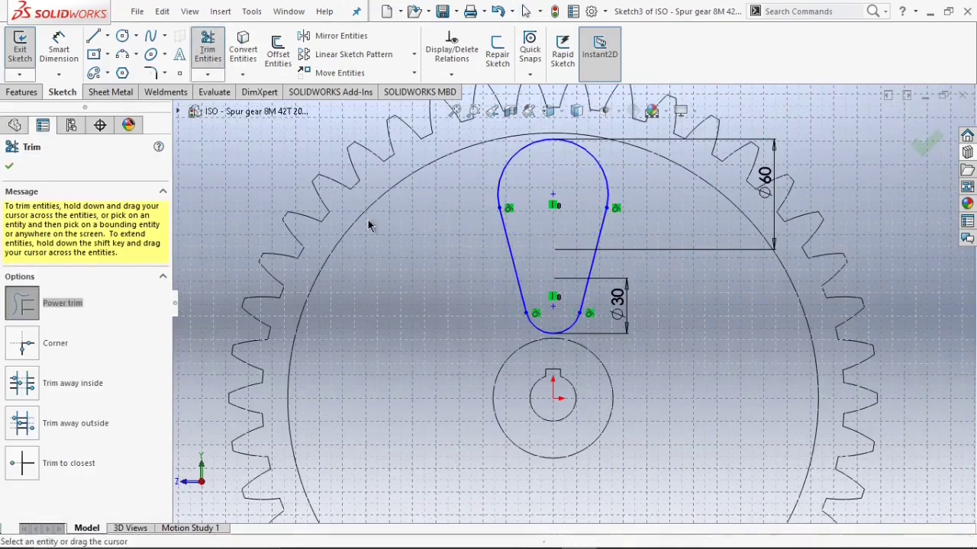
click(9, 165)
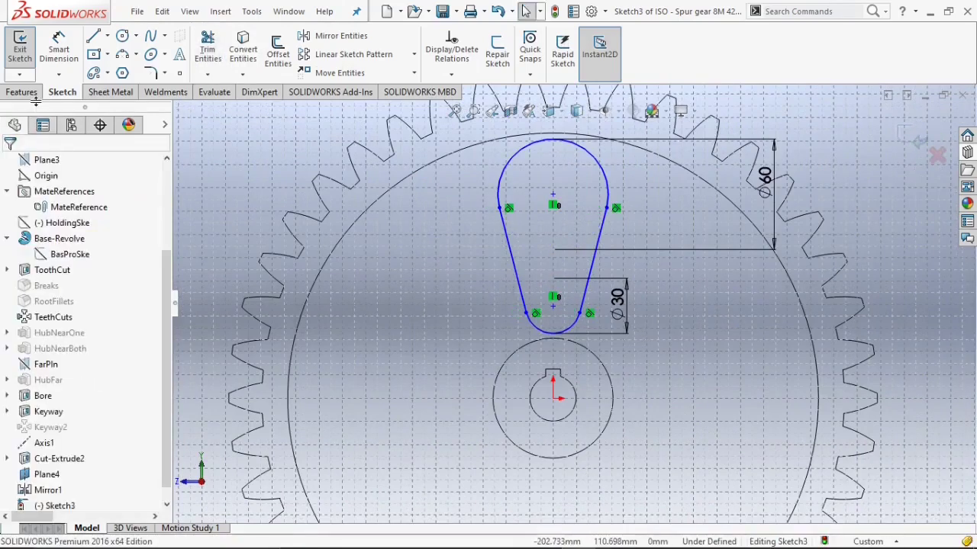
Cut-extrude the teardrop profile with the Through All - Both end condition.
click(36, 93)
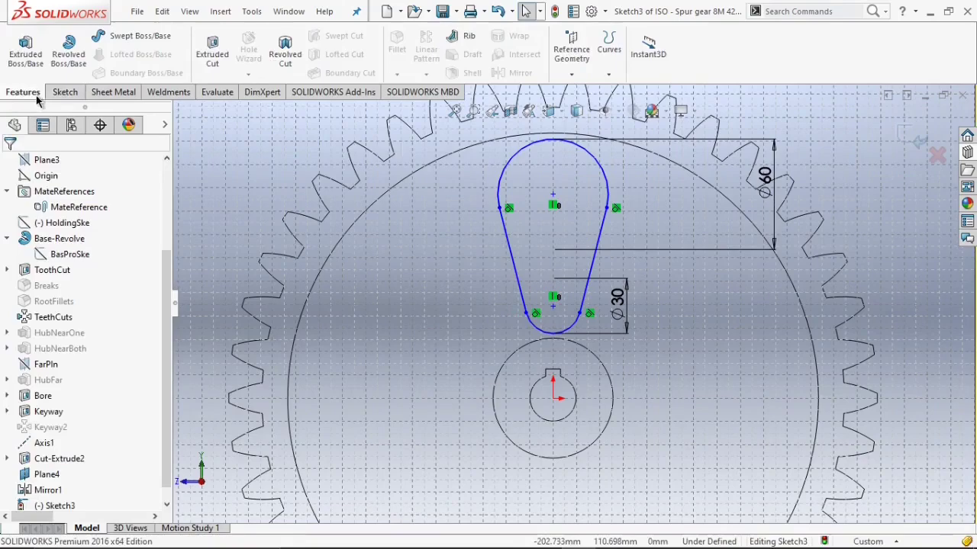
click(216, 70)
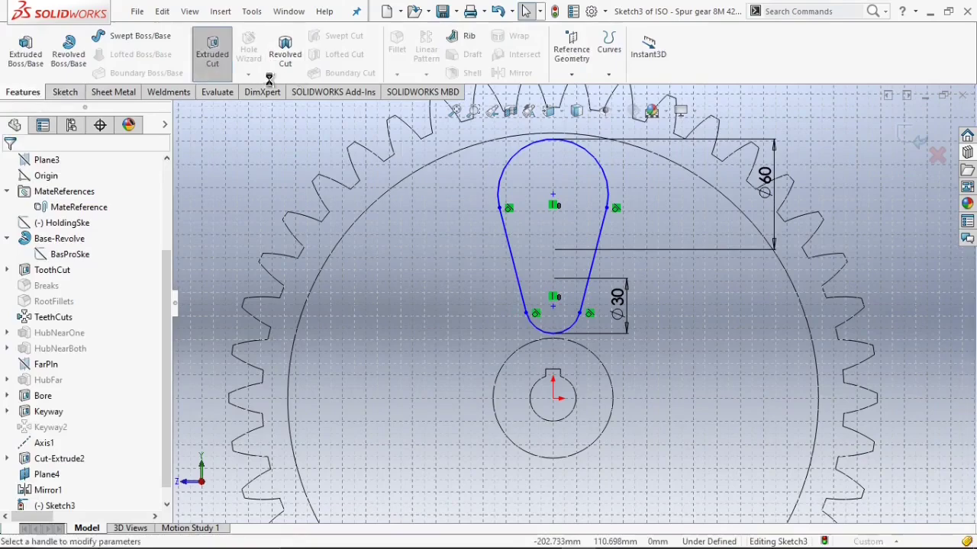
click(592, 114)
click(577, 131)
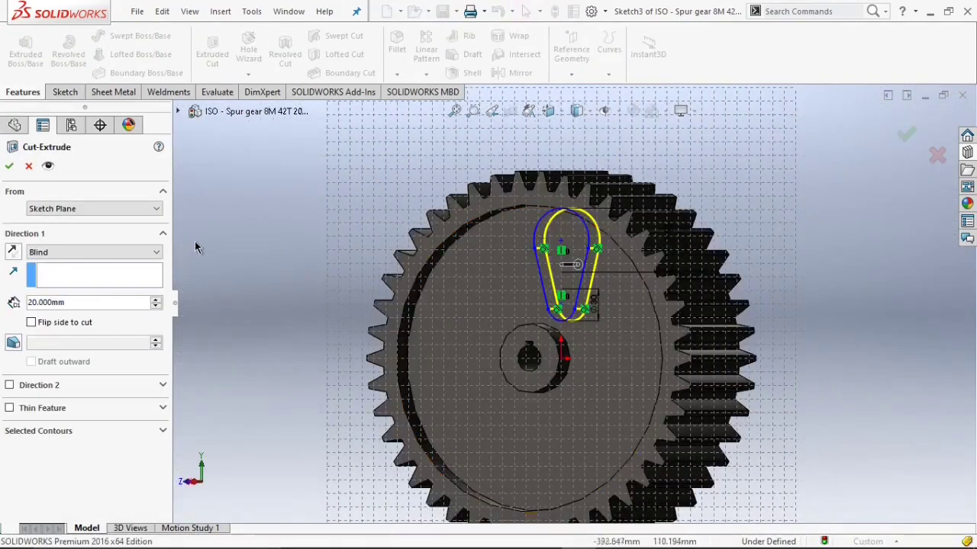
click(84, 253)
click(68, 283)
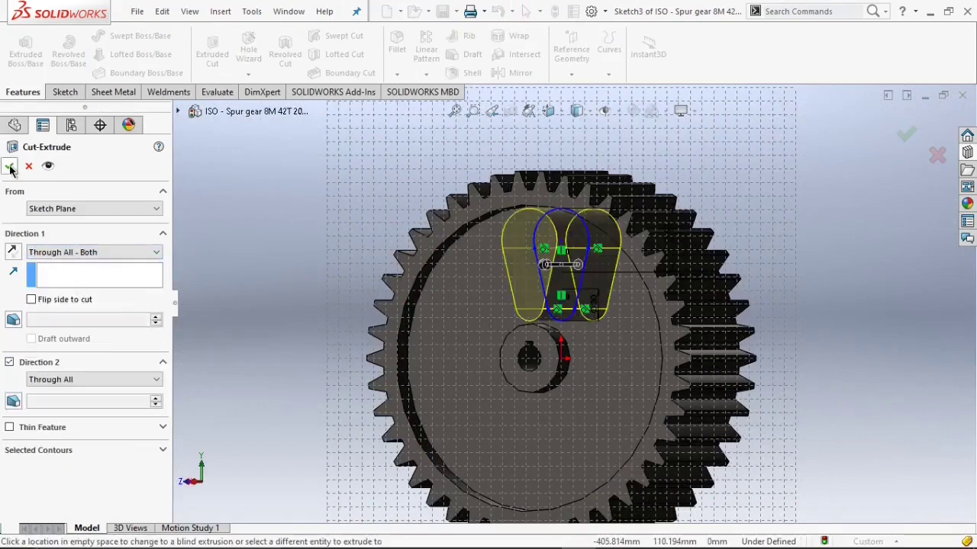
click(11, 169)
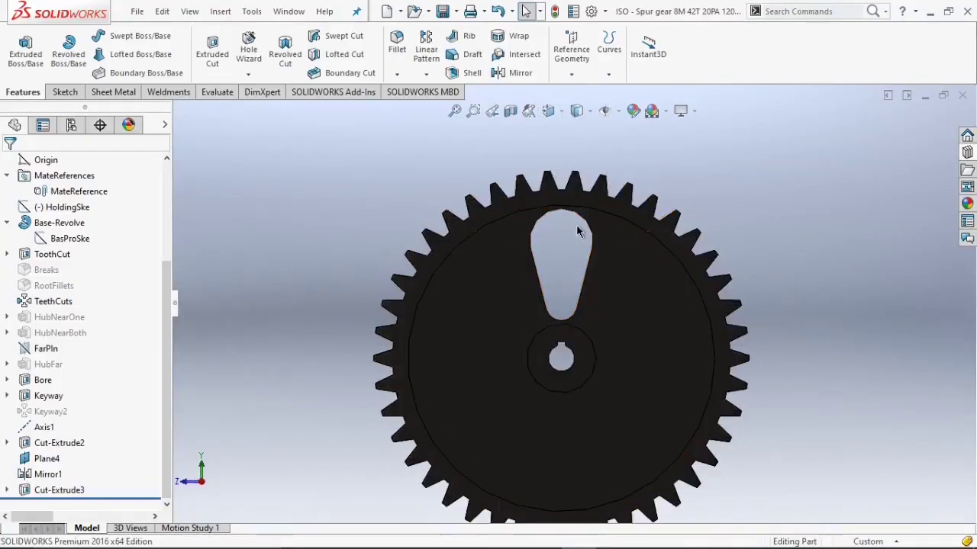
Raise the document's shaded and wireframe image quality sliders toward high resolution.
scroll(568, 236, down, 3)
scroll(488, 275, down, 4)
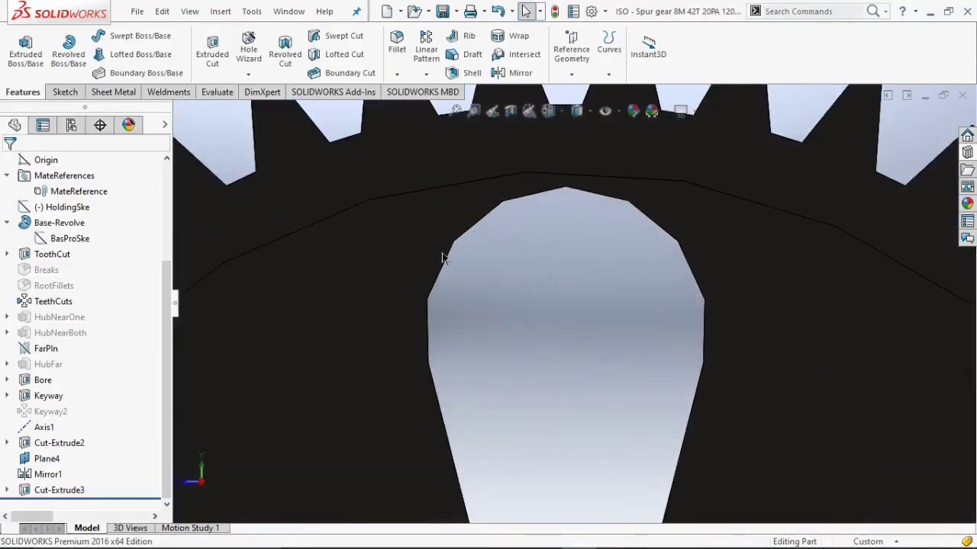
scroll(621, 183, up, 4)
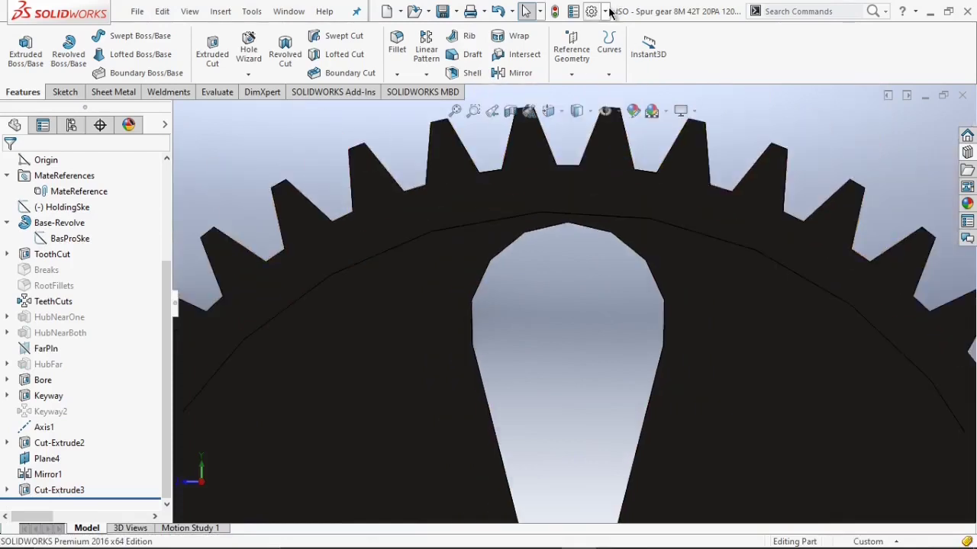
click(605, 10)
click(623, 30)
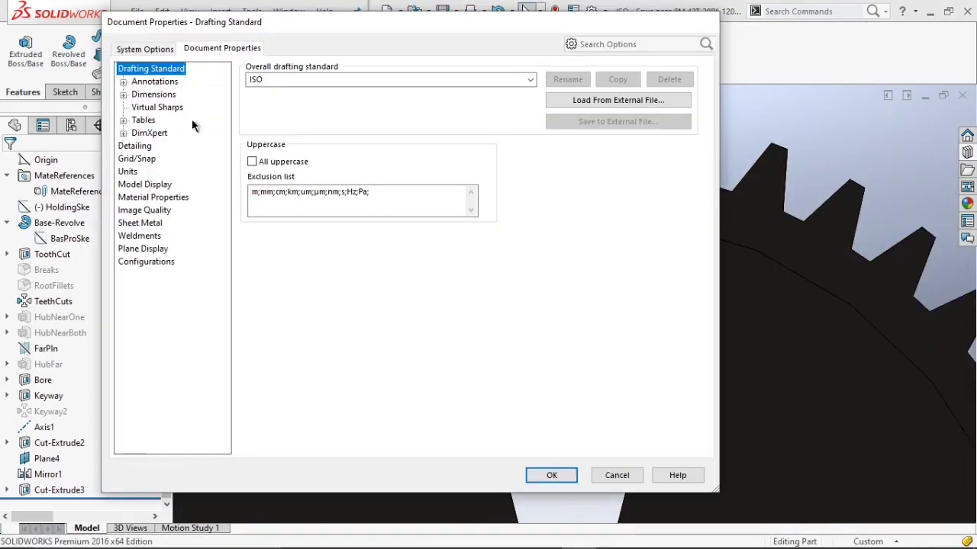
click(145, 210)
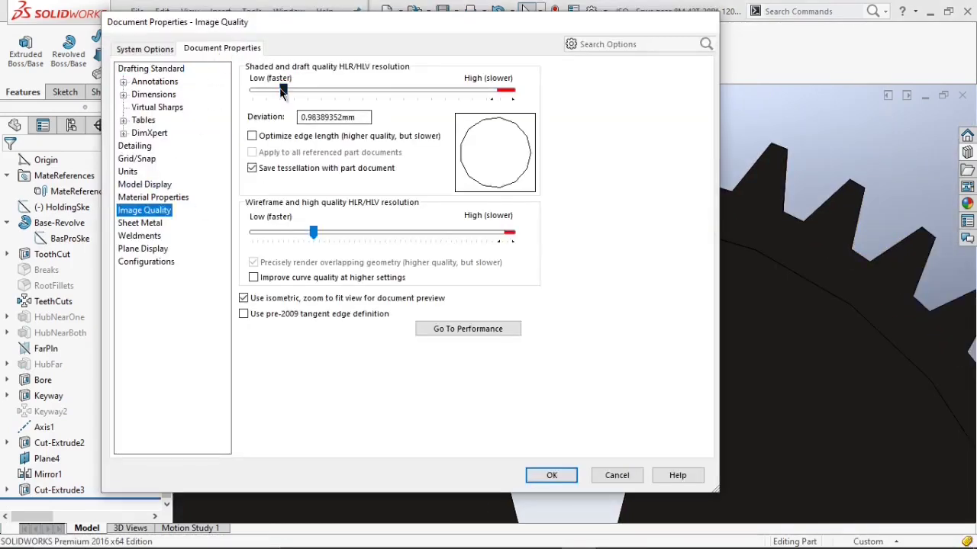
drag(283, 91, 361, 100)
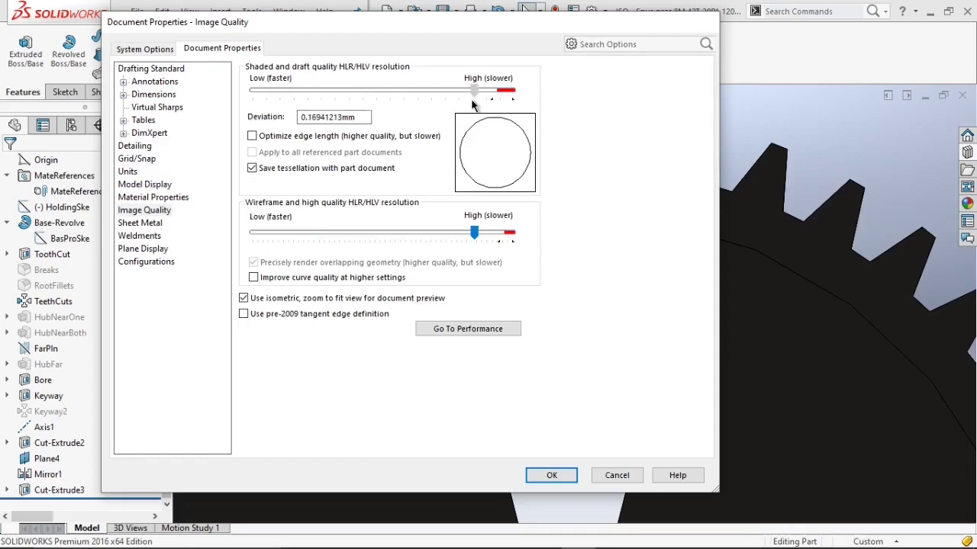
click(551, 476)
Circular-pattern the teardrop cut into 5 equally spaced instances over 360 degrees around the gear's circular edge.
scroll(672, 366, up, 6)
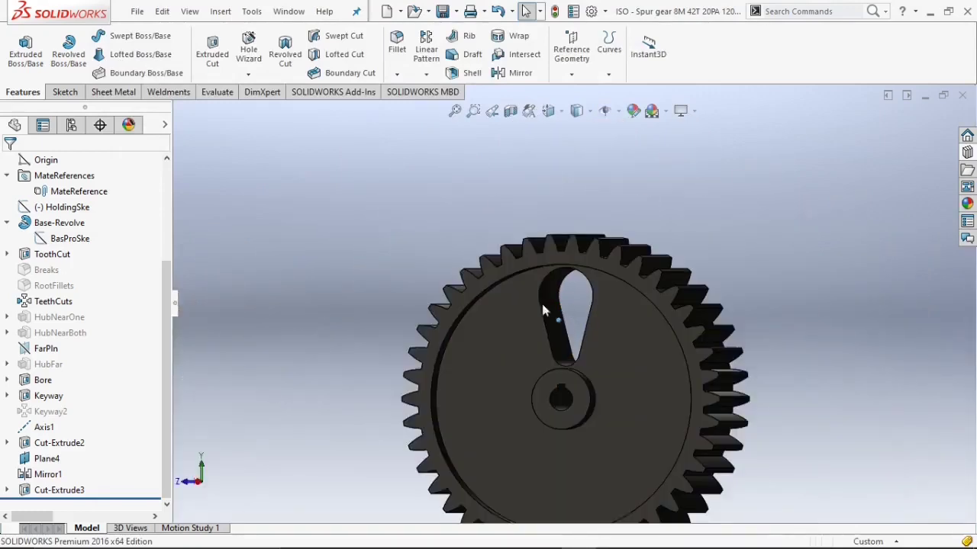
click(426, 74)
click(428, 107)
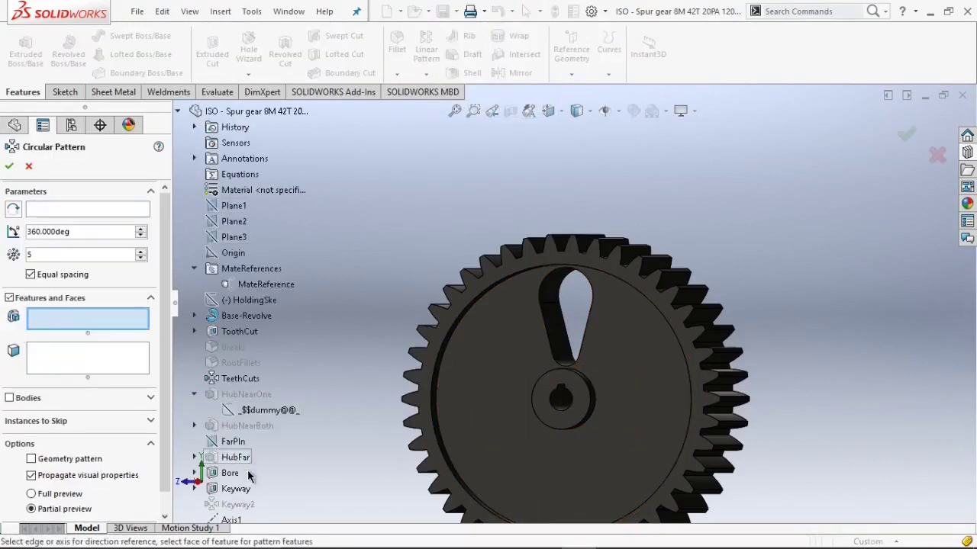
scroll(251, 496, down, 3)
click(264, 505)
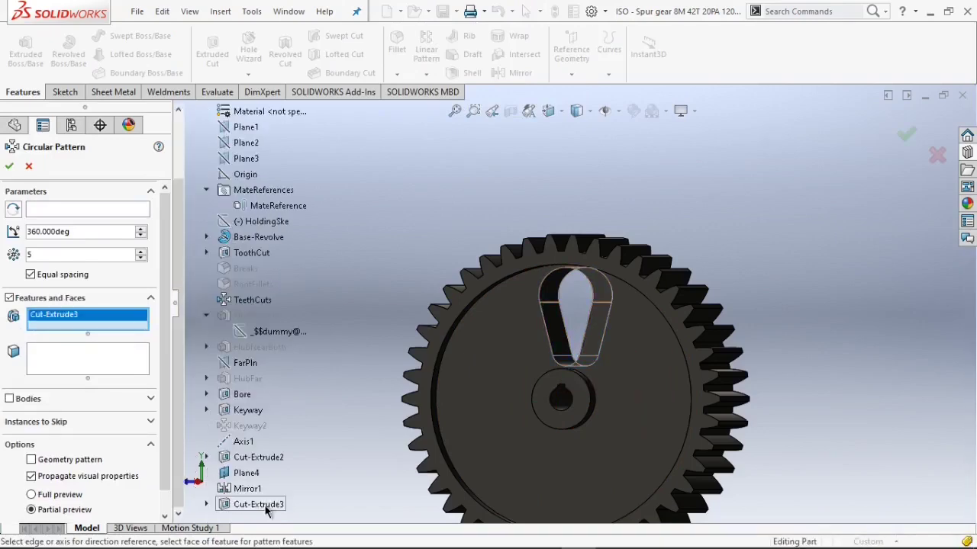
click(40, 209)
scroll(513, 370, down, 5)
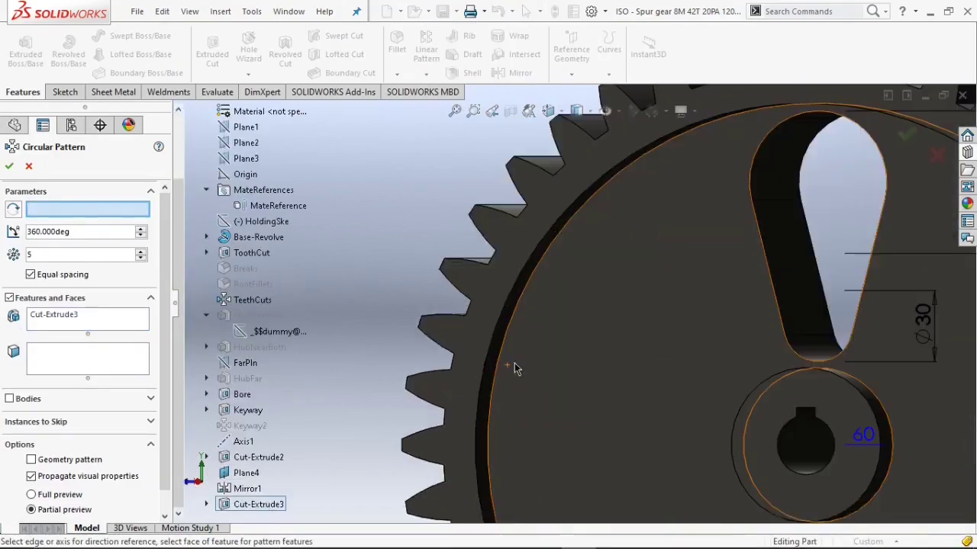
click(511, 351)
scroll(622, 396, up, 5)
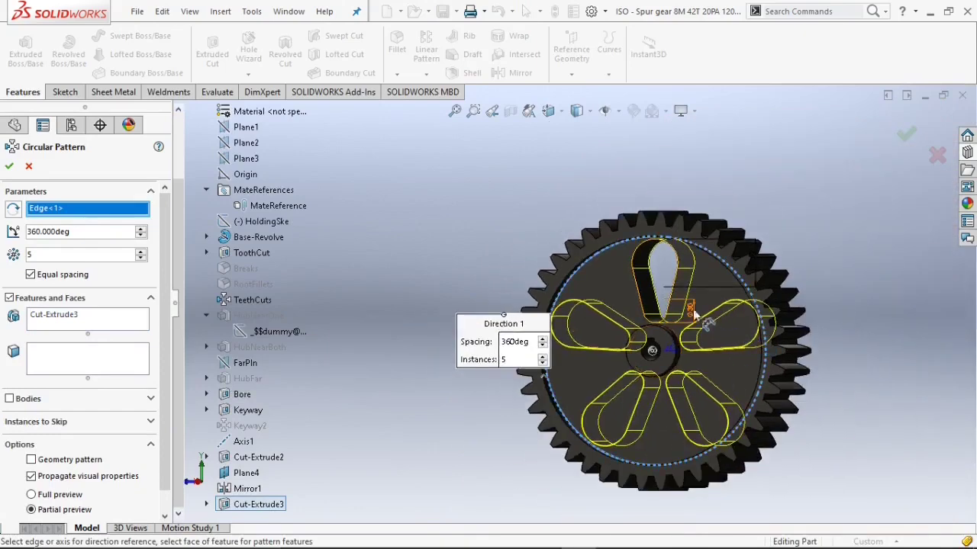
click(9, 167)
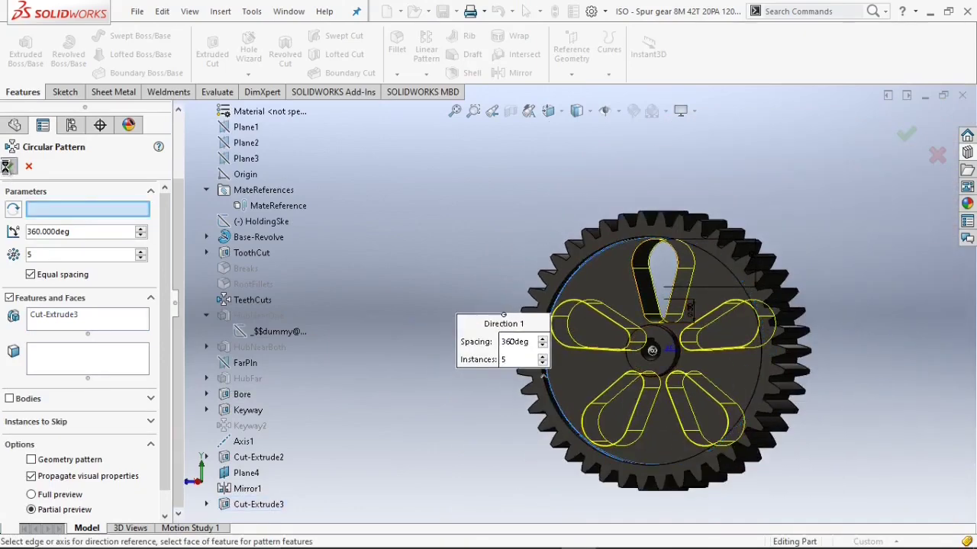
scroll(708, 391, down, 1)
scroll(394, 370, up, 1)
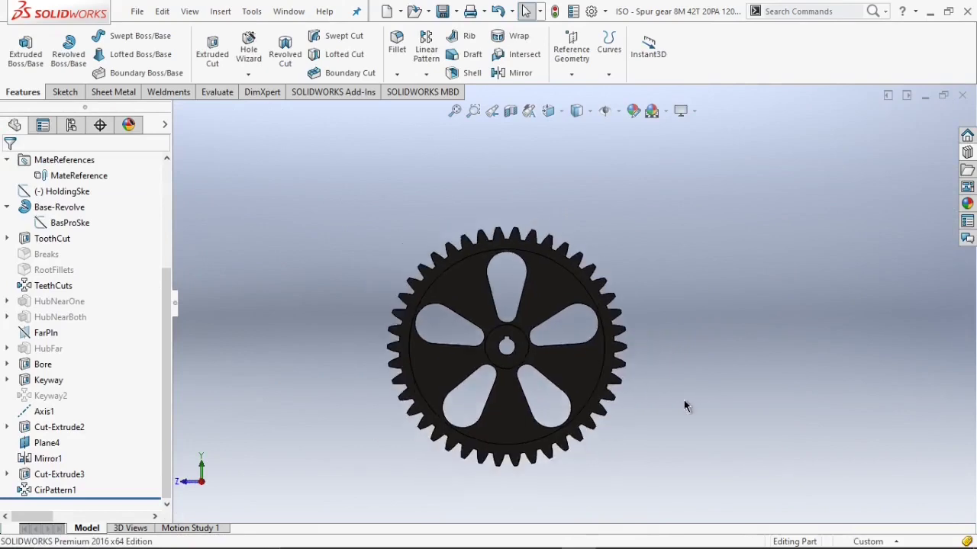
scroll(366, 374, down, 2)
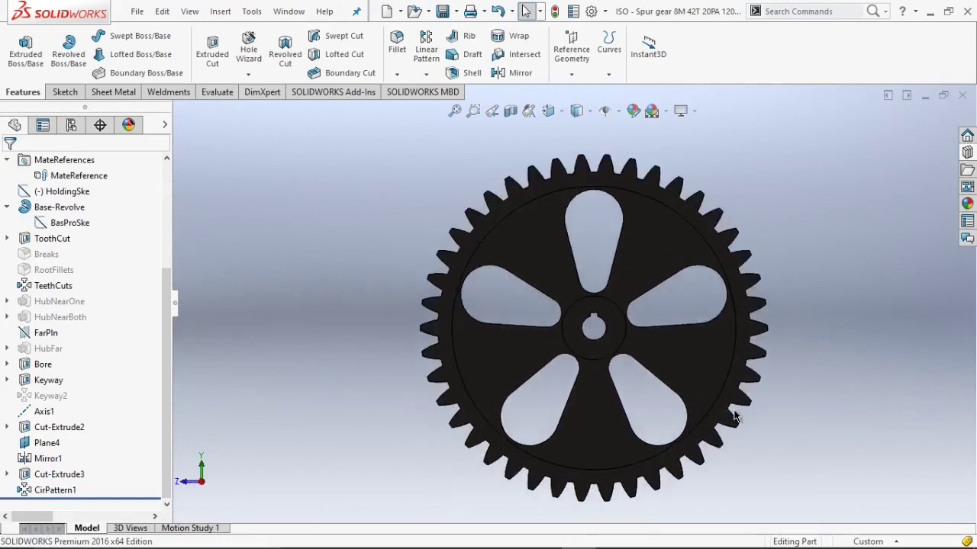
Check the mass properties of the patterned spur gear.
click(220, 92)
click(99, 67)
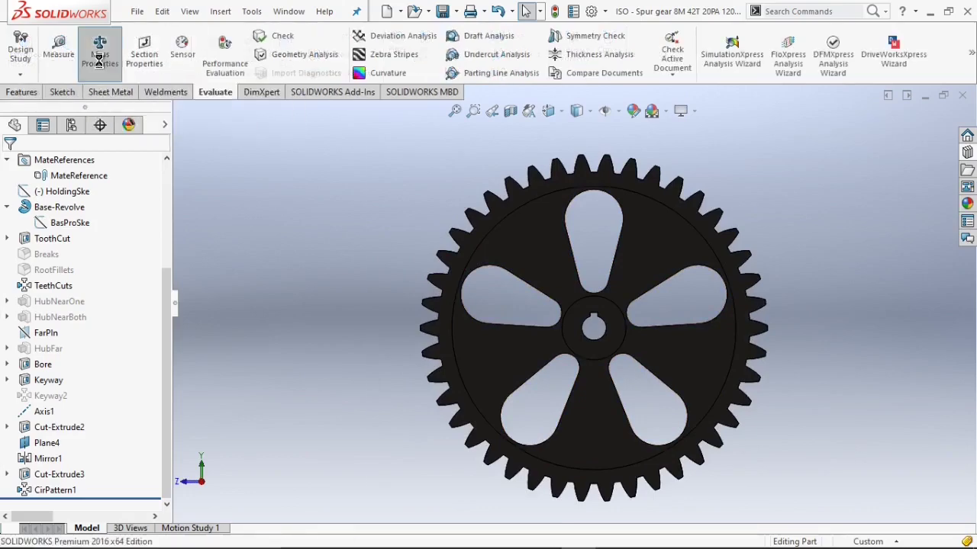
drag(136, 220, 73, 222)
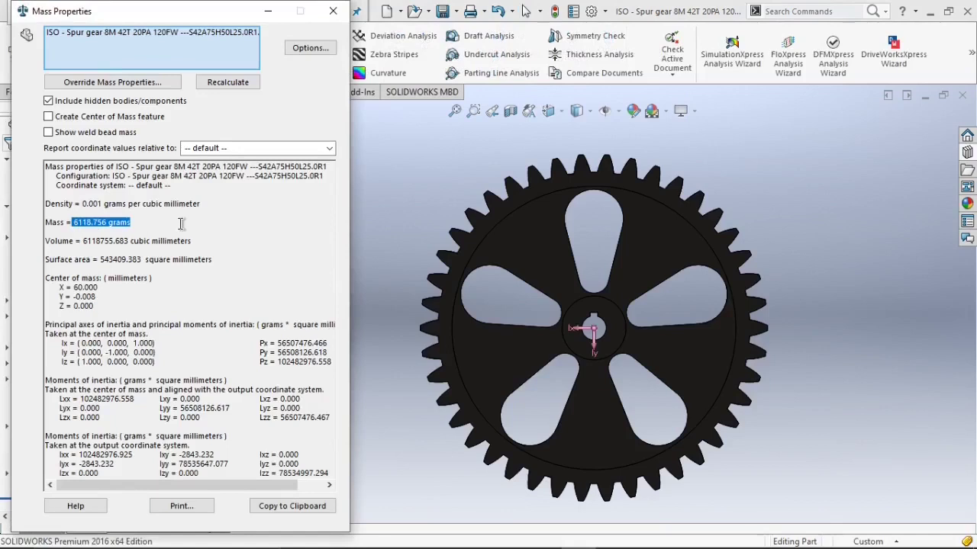
click(172, 223)
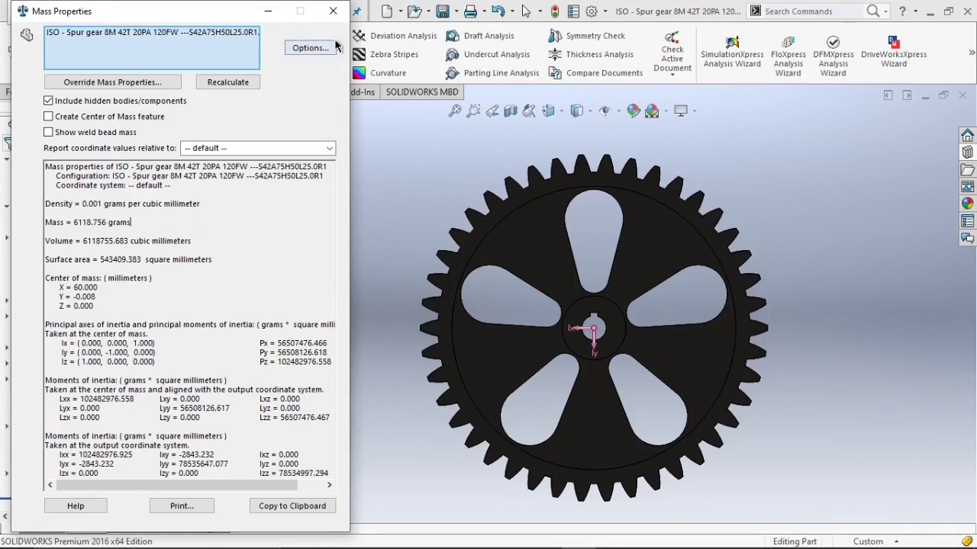
click(332, 13)
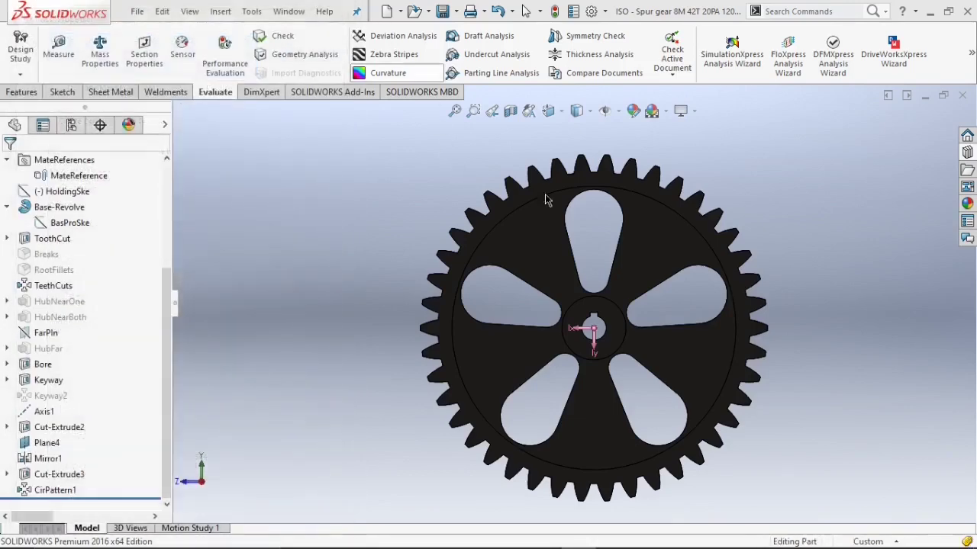
Inspect the patterned spur gear from different angles and zoom levels.
key(Left)
key(Left)
key(Left)
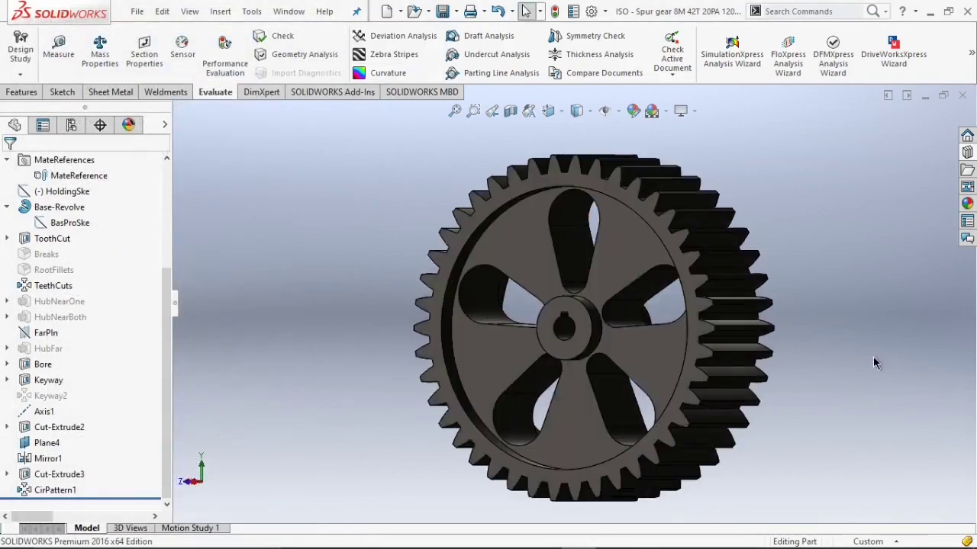
key(Right)
scroll(53, 242, up, 3)
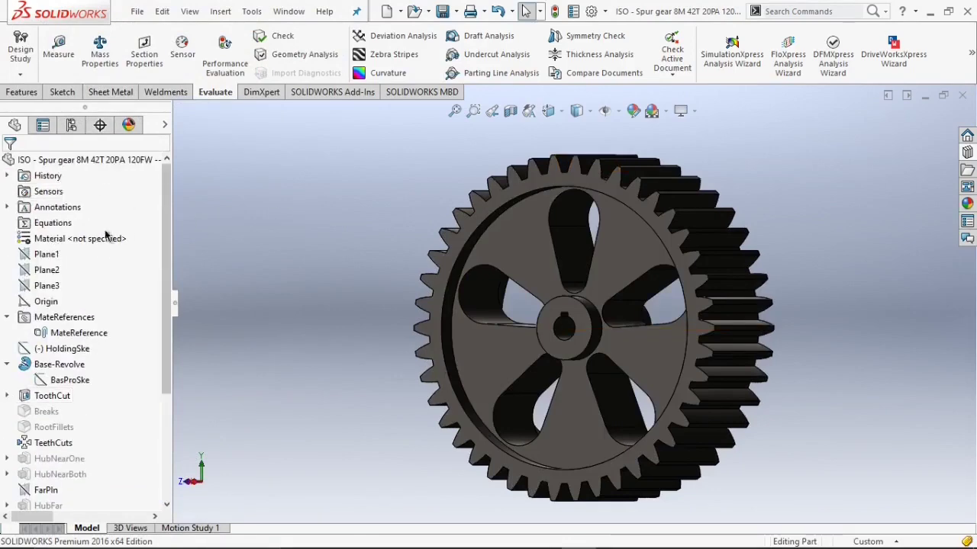
scroll(507, 301, up, 3)
scroll(769, 293, down, 3)
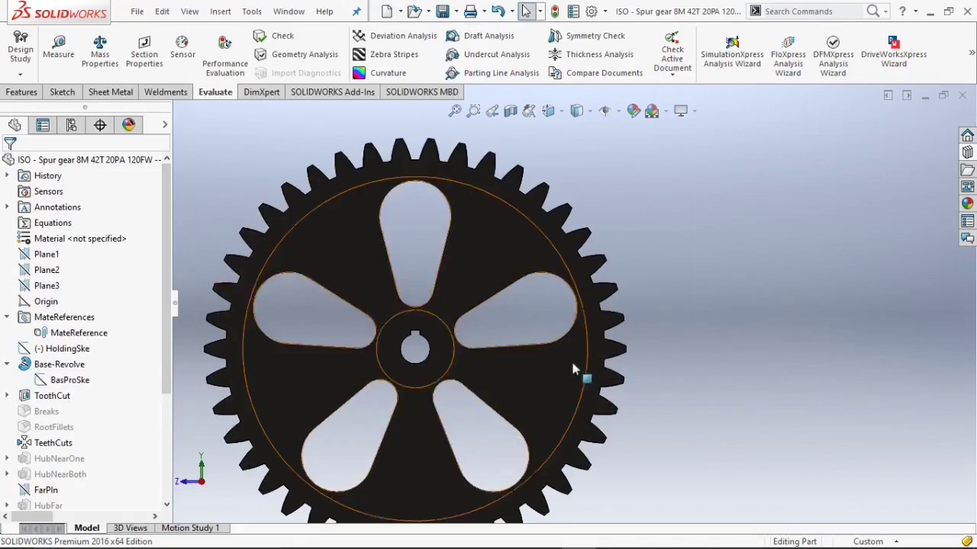
scroll(725, 400, up, 3)
scroll(577, 353, down, 2)
scroll(688, 354, up, 1)
scroll(686, 353, up, 1)
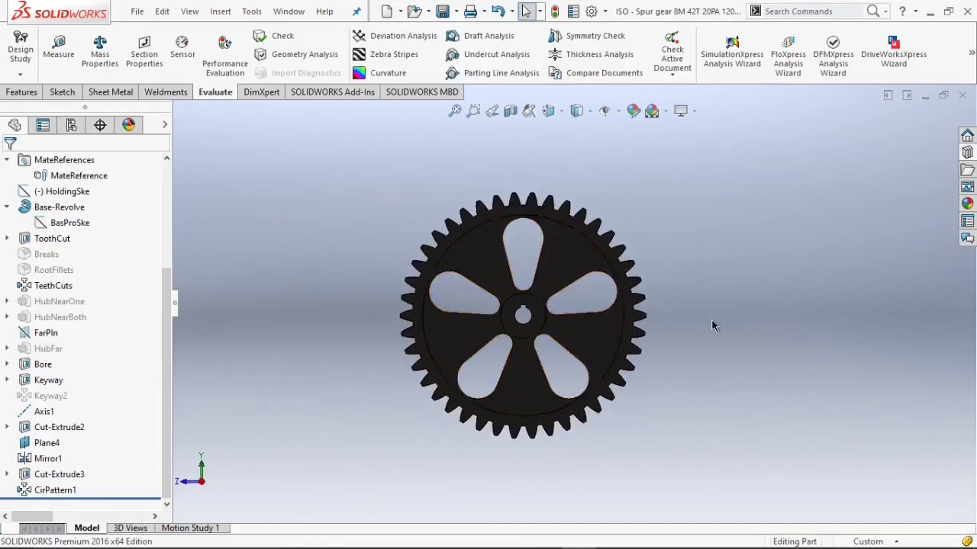
key(Left)
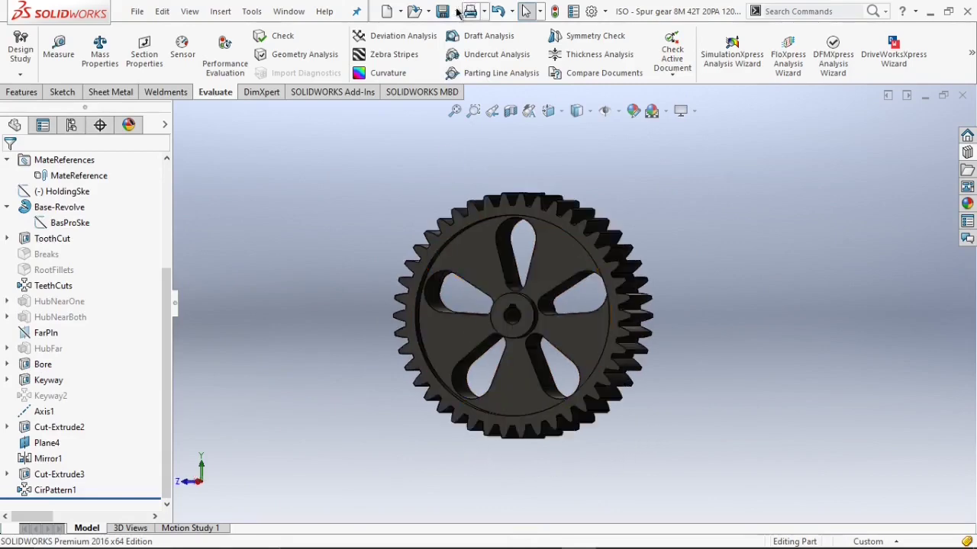
Save the gear as Spur Gear in the two Stage Speed Reducer folder on the Desktop.
click(457, 12)
click(462, 37)
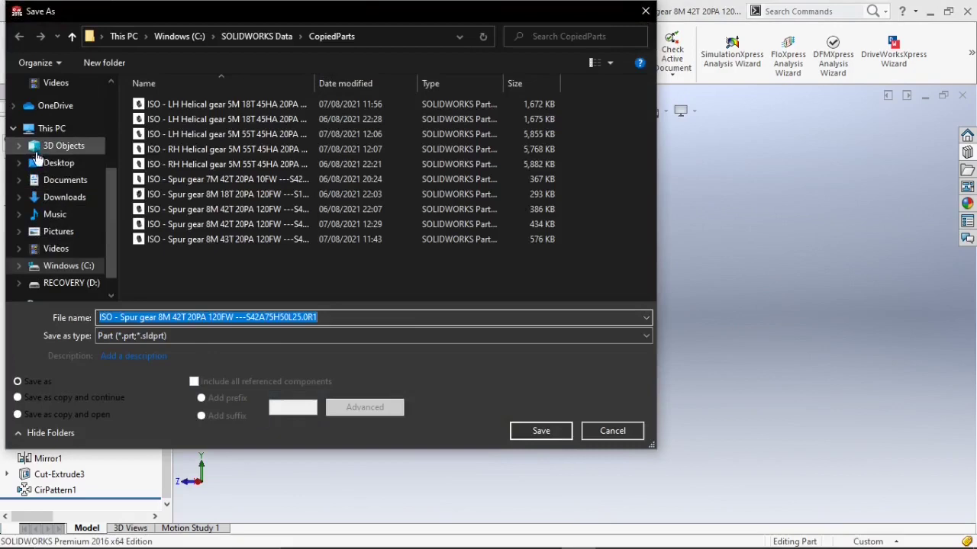
click(59, 162)
double_click(168, 103)
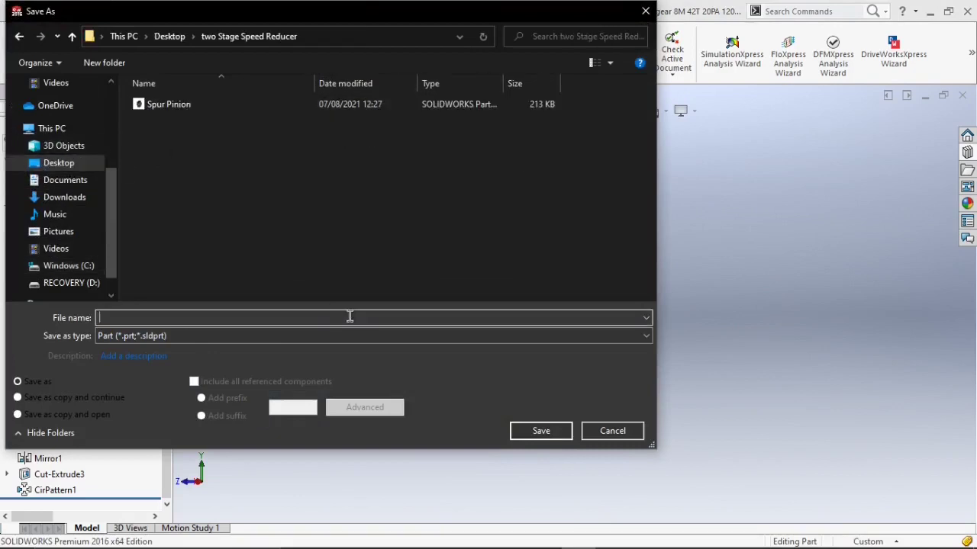
text(Sp)
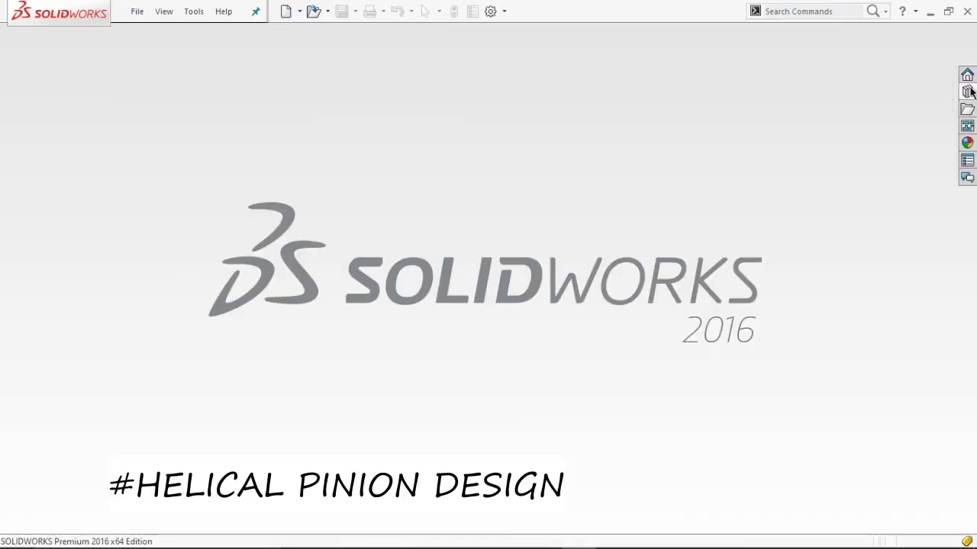
Create a new helical gear part from the Toolbox gear library.
click(967, 91)
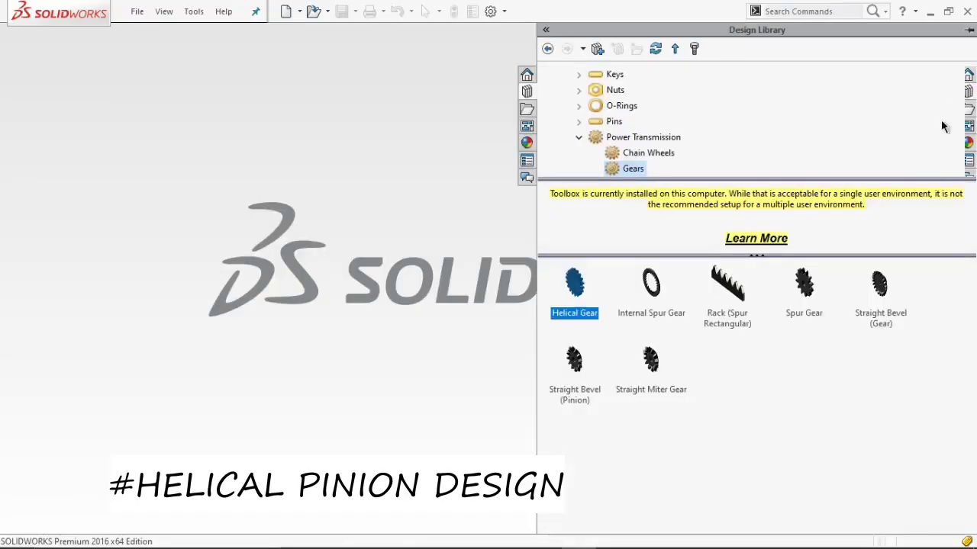
right_click(579, 287)
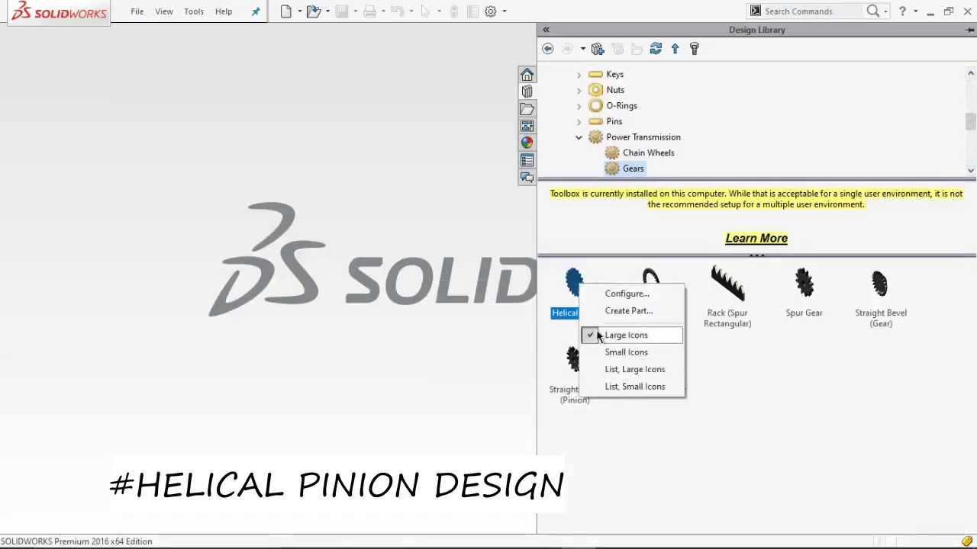
click(610, 311)
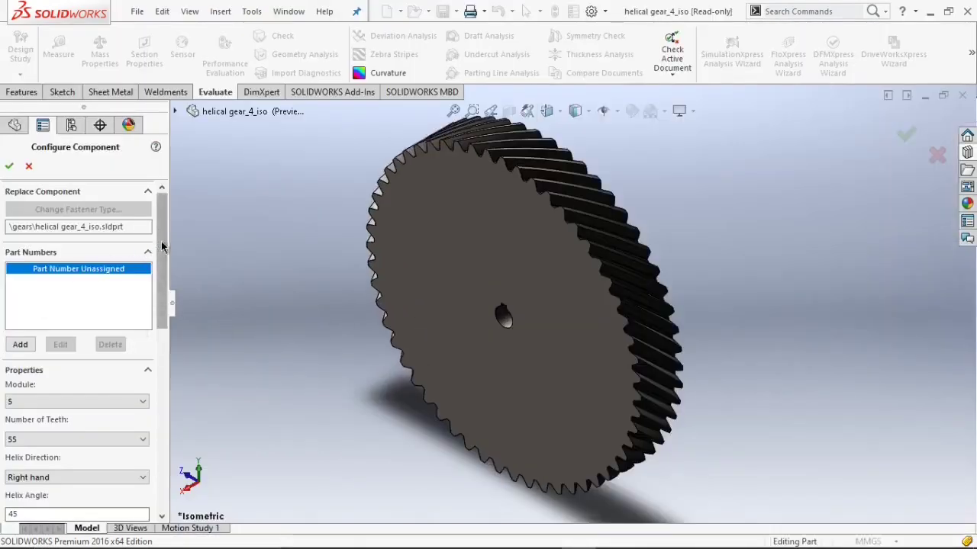
Configure the helical gear with 18 teeth and a left-hand helix direction, then accept the configuration.
scroll(153, 246, down, 5)
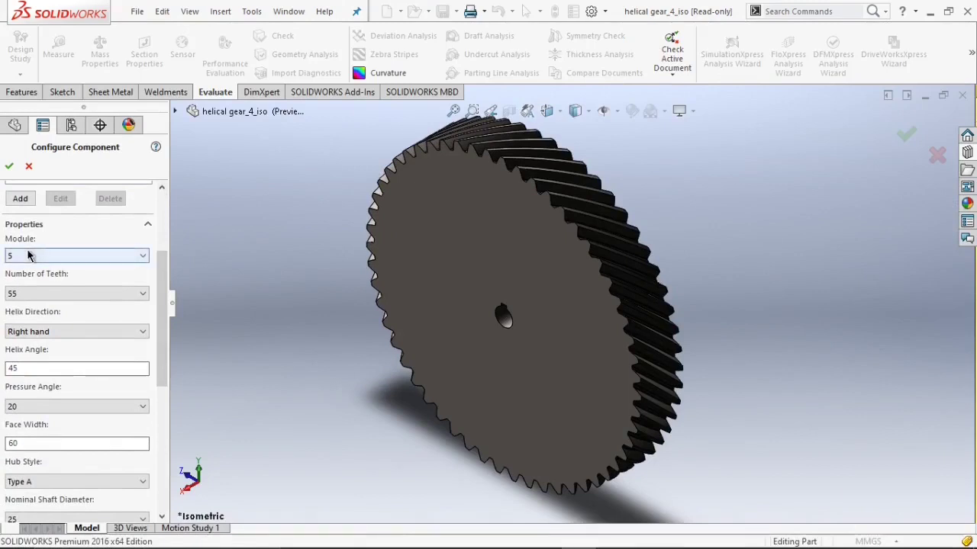
click(28, 255)
click(28, 255)
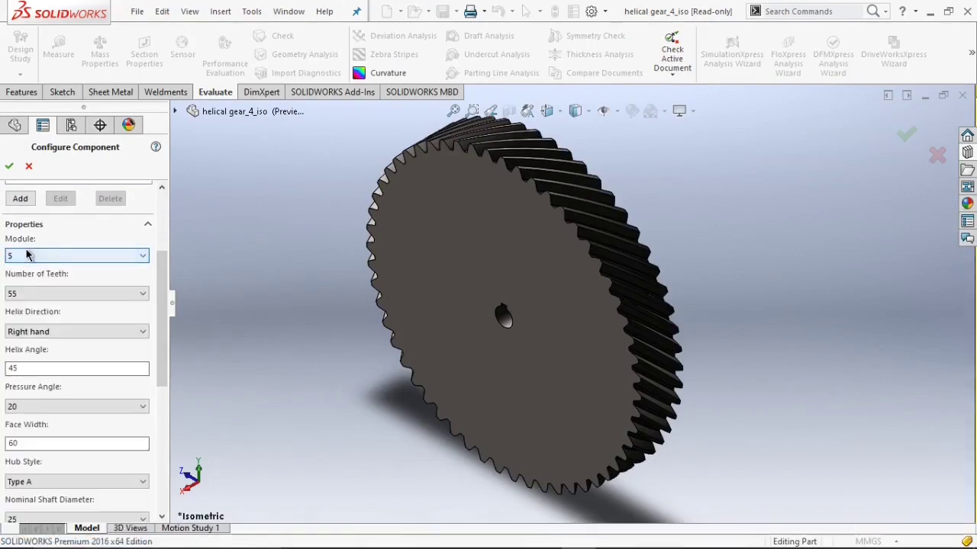
click(15, 295)
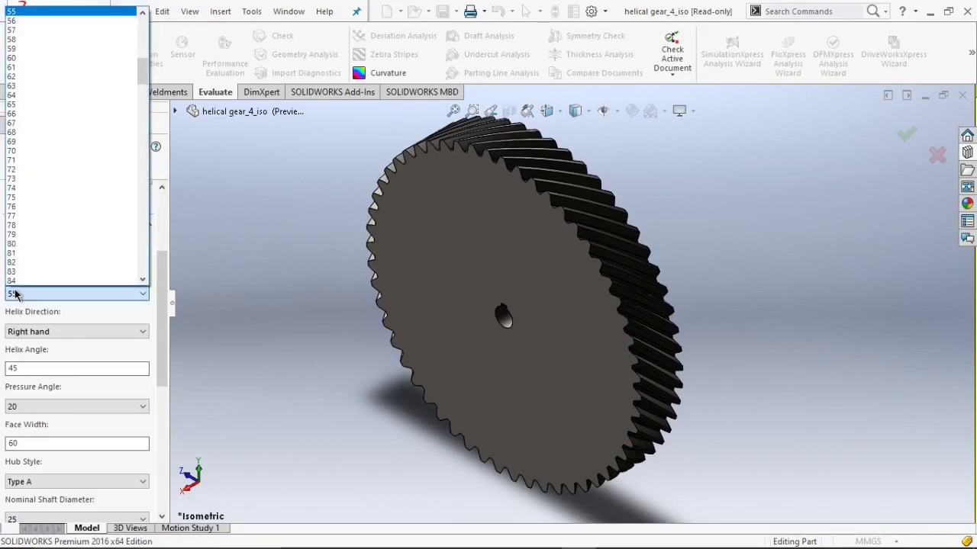
scroll(15, 229, up, 15)
click(23, 113)
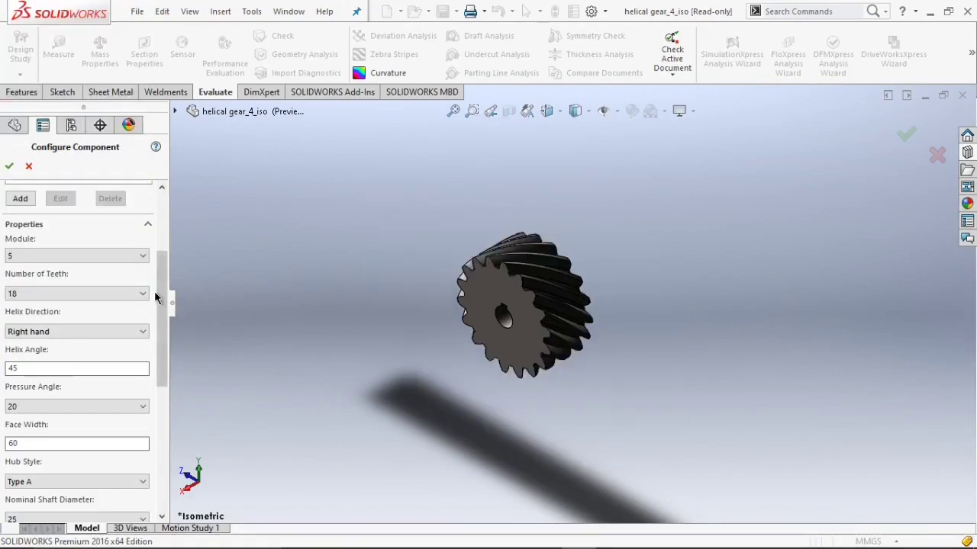
drag(157, 296, 166, 335)
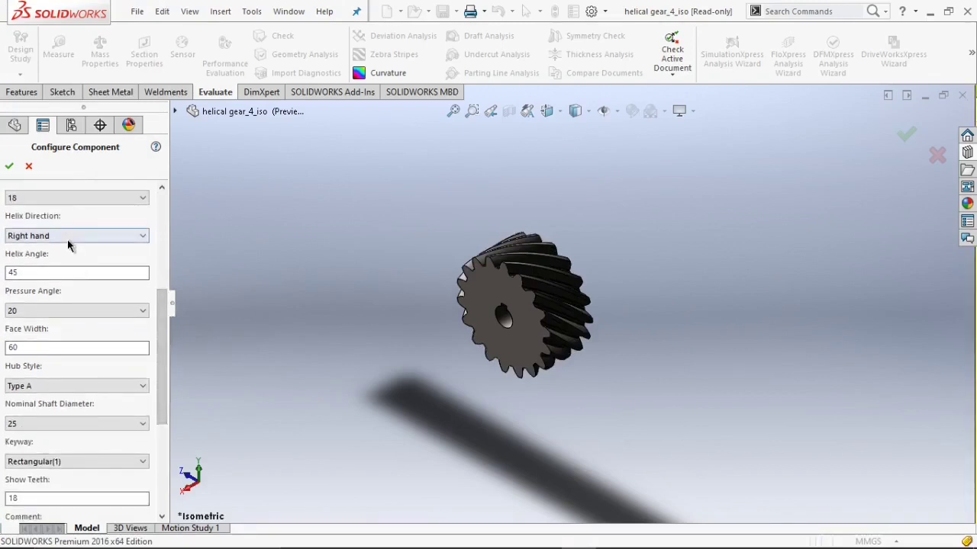
click(67, 237)
click(51, 260)
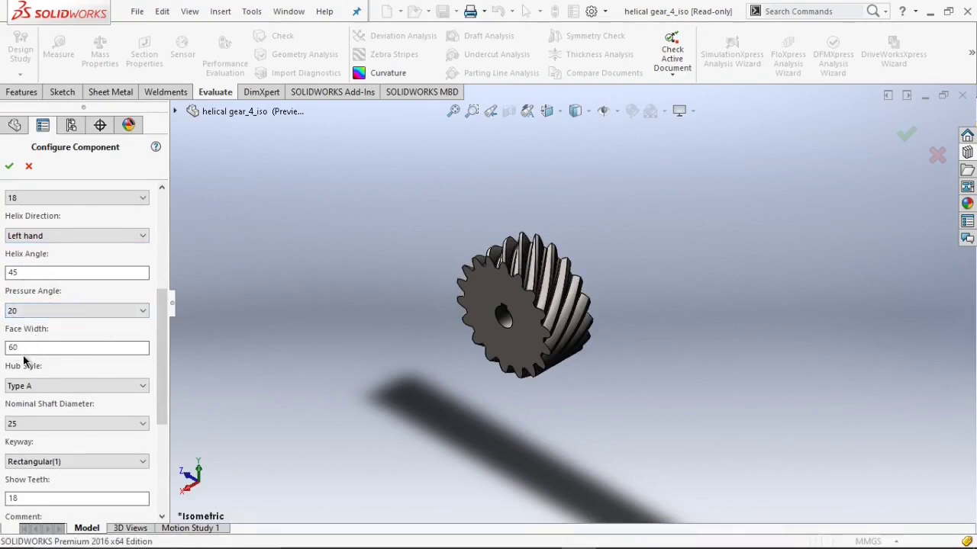
scroll(33, 348, down, 5)
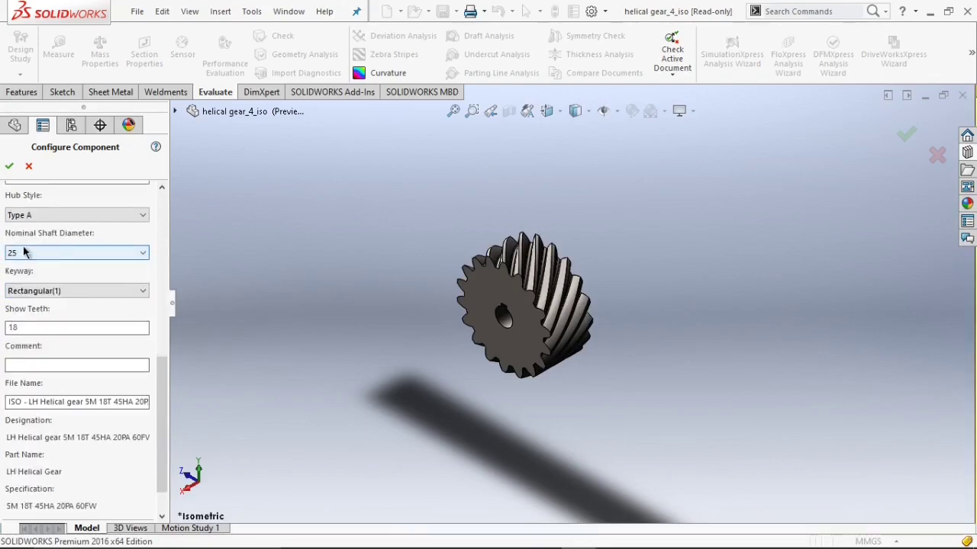
scroll(524, 345, down, 8)
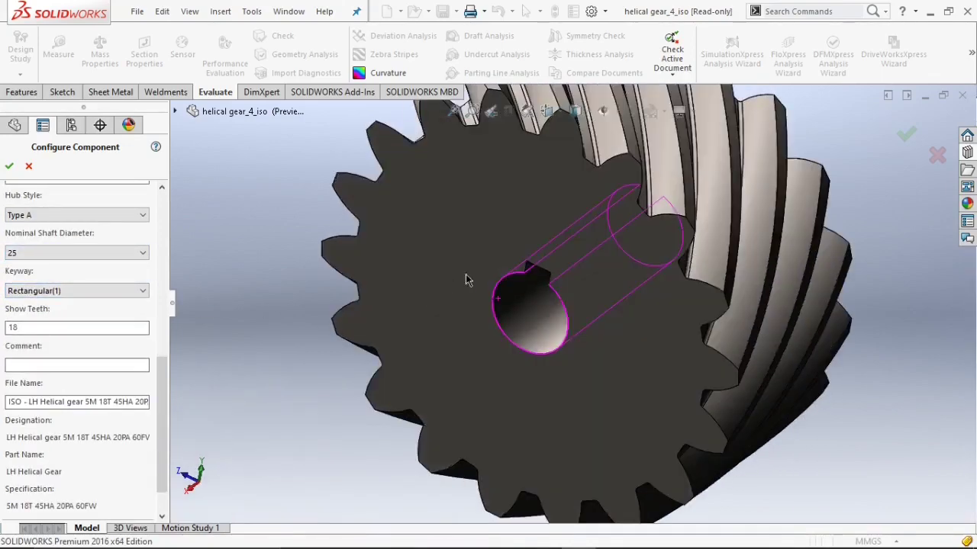
scroll(554, 294, up, 4)
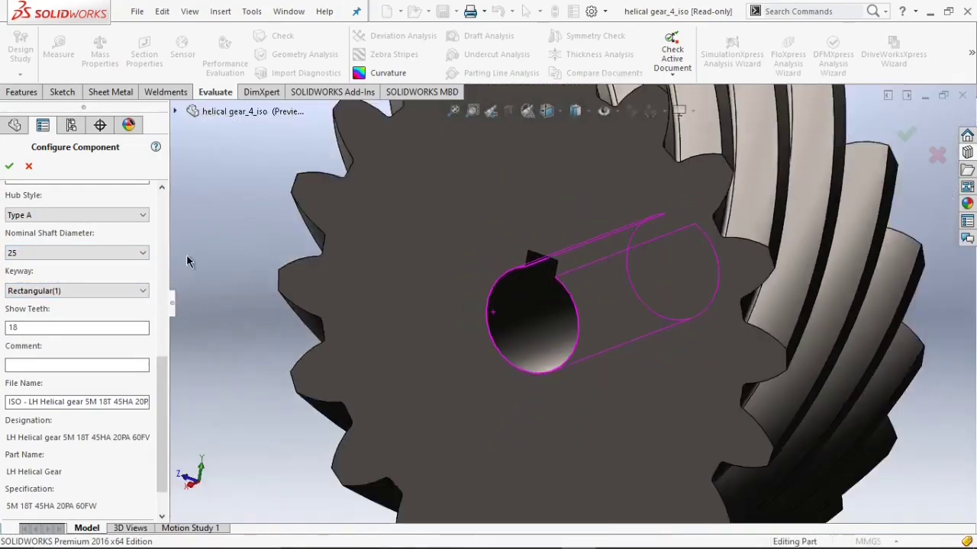
scroll(127, 221, up, 10)
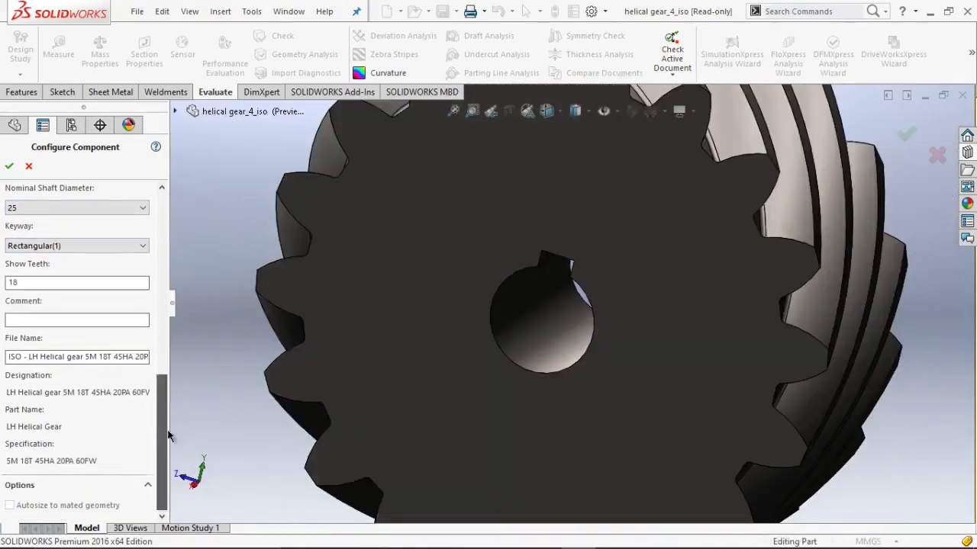
click(10, 165)
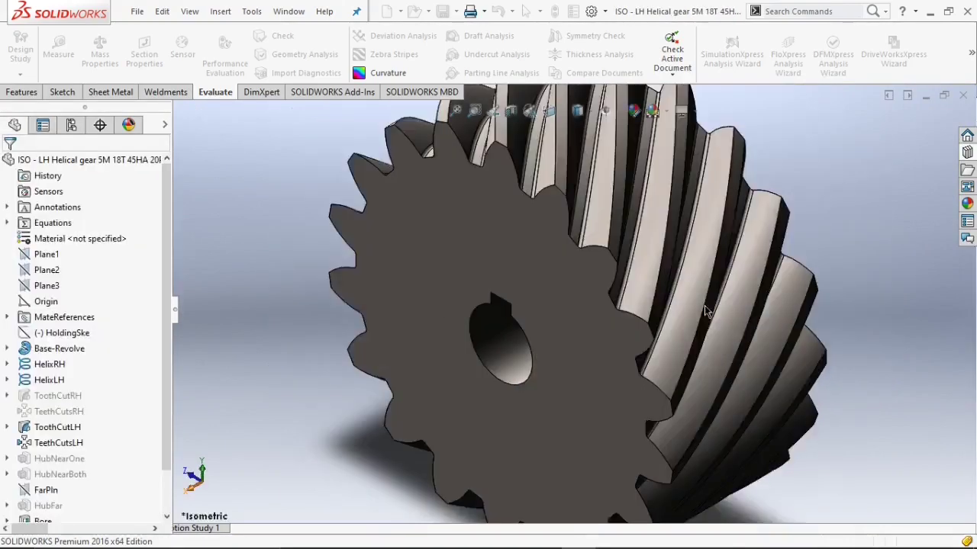
Create a reference axis through the helical pinion's cylindrical bore face.
click(21, 91)
click(560, 65)
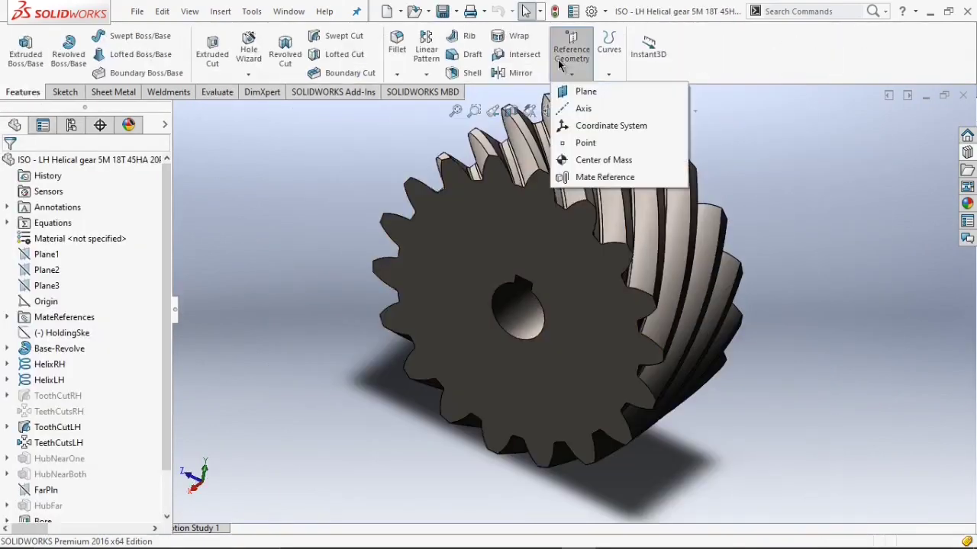
click(582, 108)
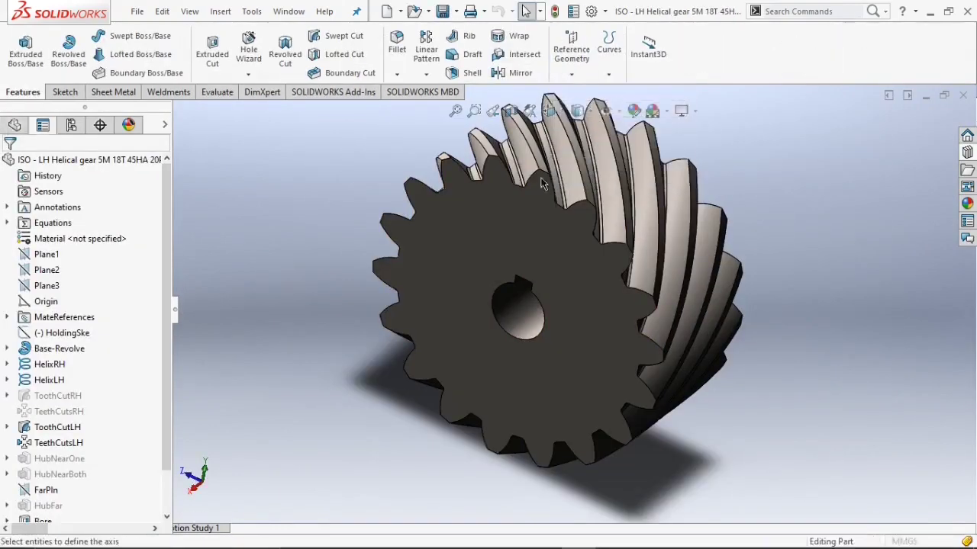
scroll(546, 296, down, 2)
click(534, 305)
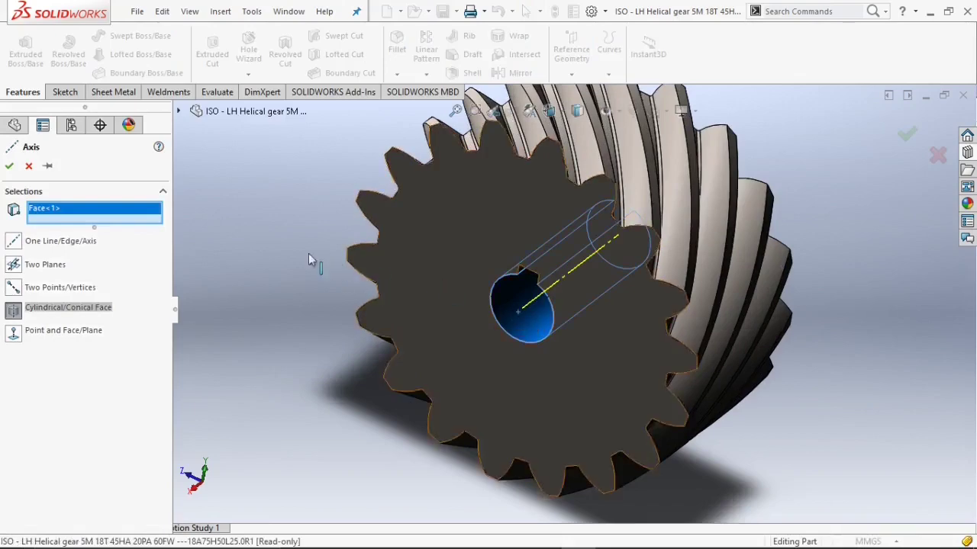
click(8, 165)
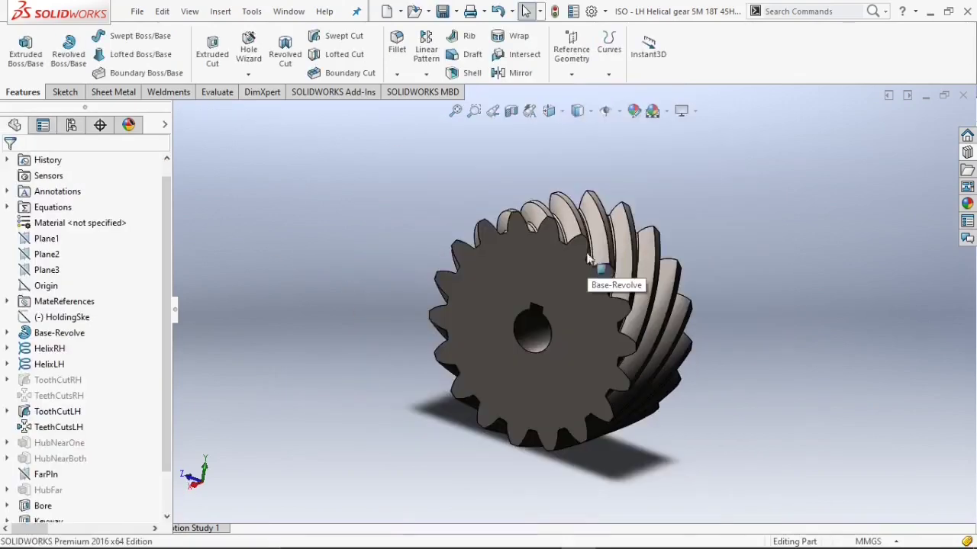
Save the part as Helical Pinion in the two Stage Speed Reducer folder.
click(458, 12)
click(473, 47)
text(Helical Pinion)
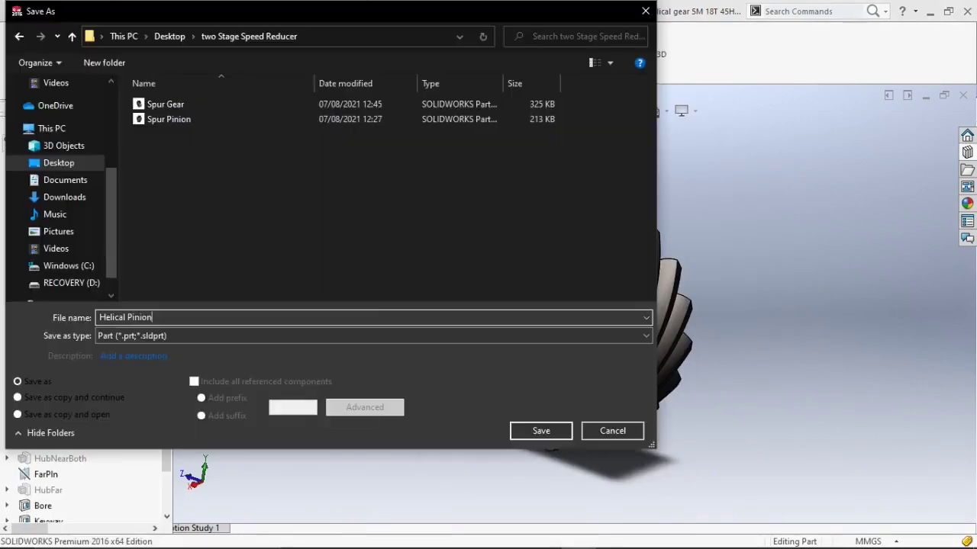
click(515, 429)
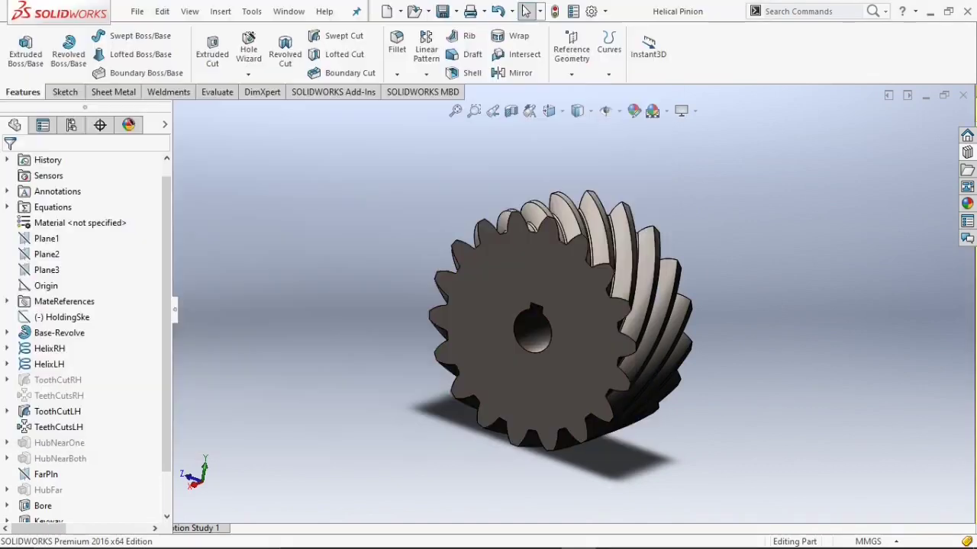
Create another helical gear part from the Toolbox gear library.
click(965, 95)
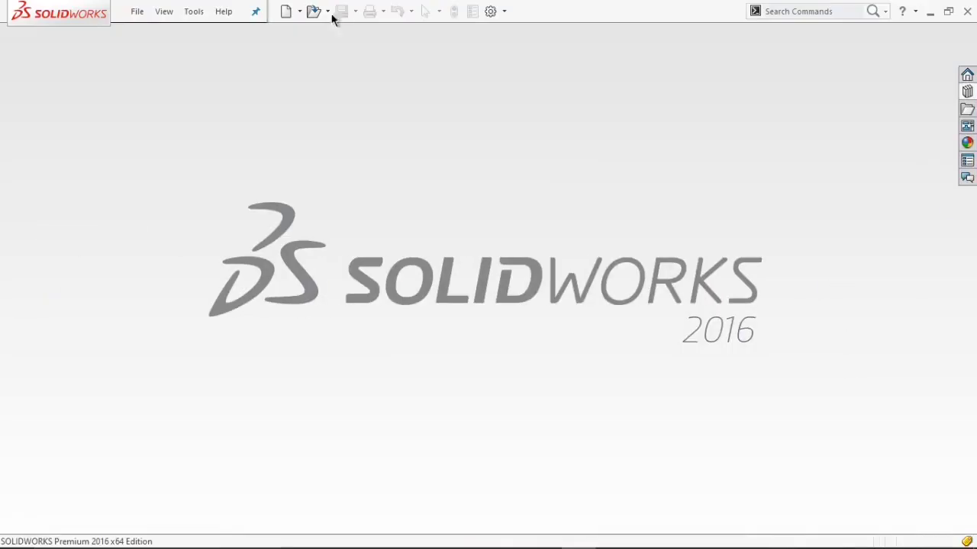
click(967, 92)
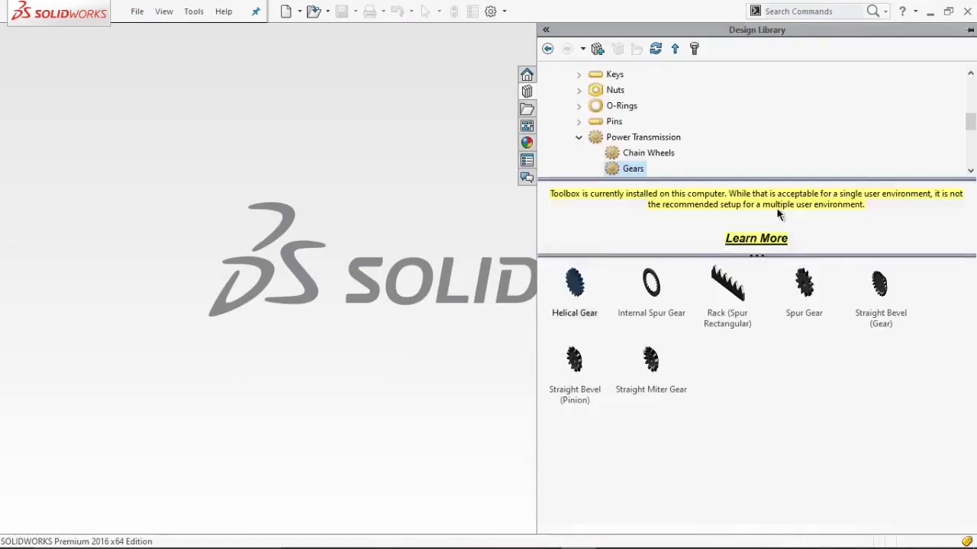
right_click(576, 285)
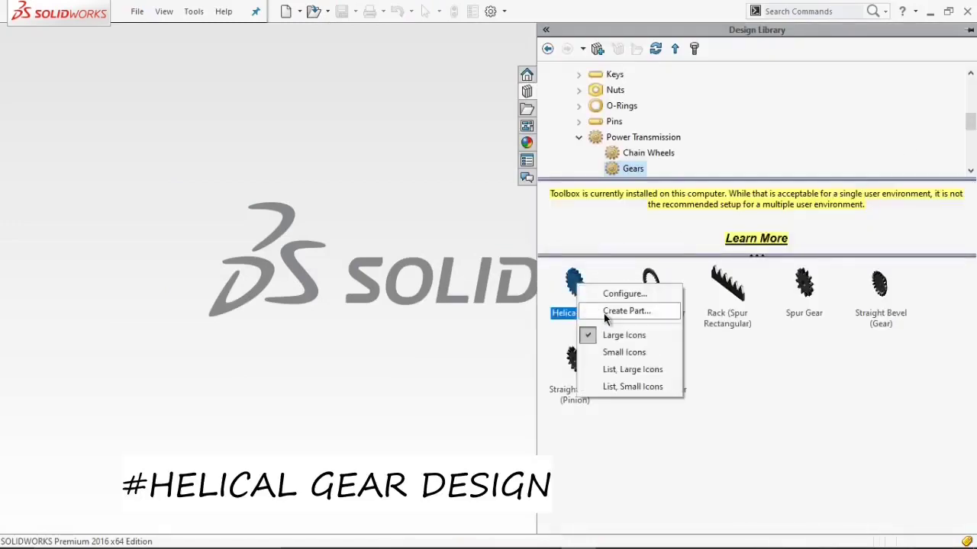
click(603, 312)
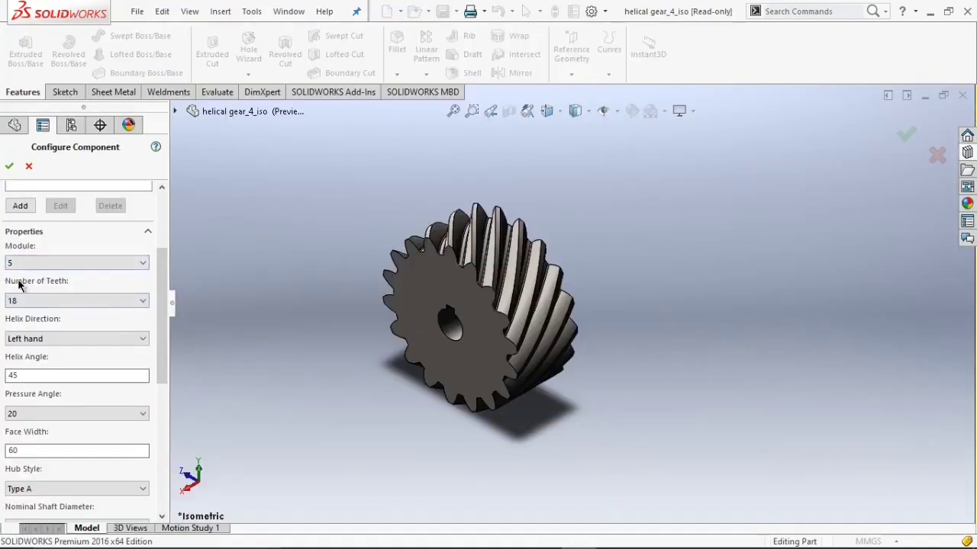
Configure the helical gear with 55 teeth and a right-hand helix direction, then accept the configuration.
scroll(152, 332, down, 2)
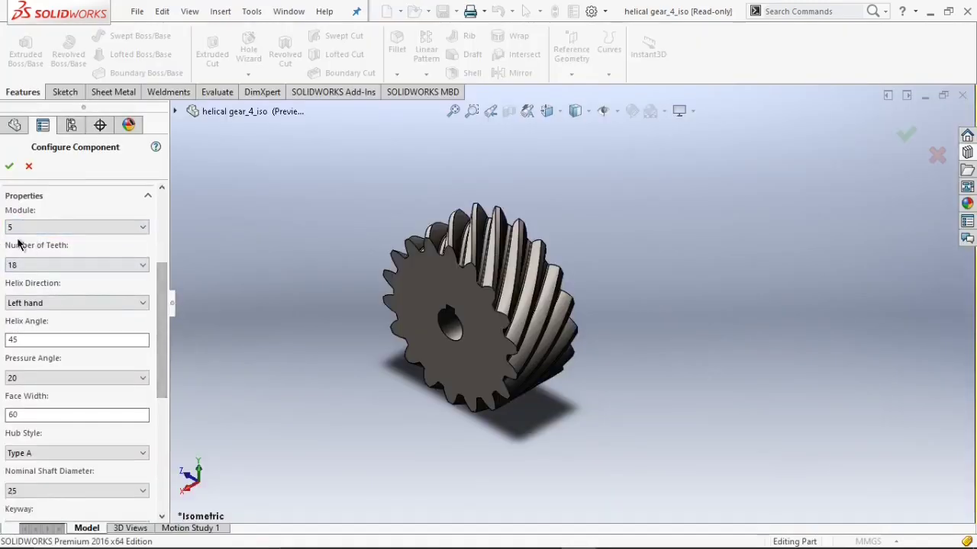
click(27, 263)
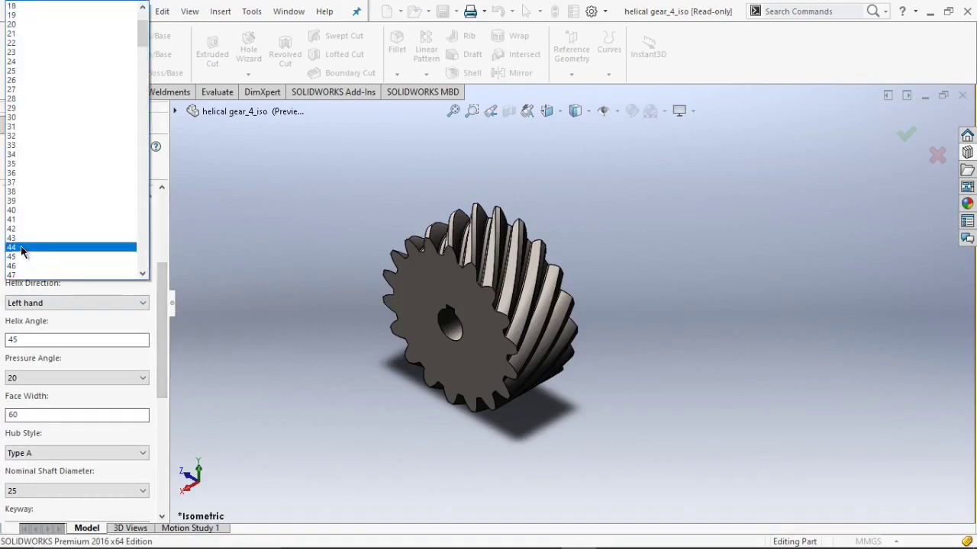
scroll(53, 214, down, 1)
scroll(53, 214, down, 2)
click(80, 267)
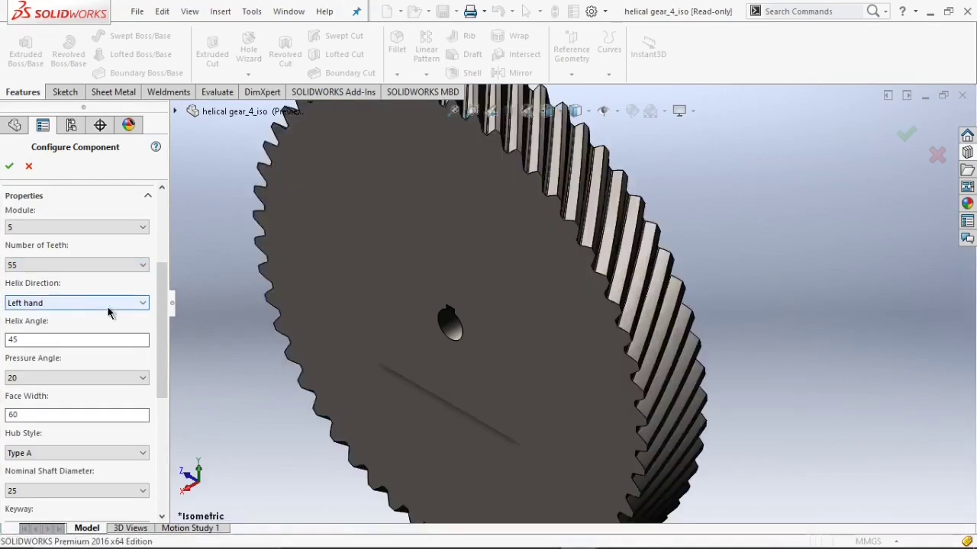
click(109, 305)
click(55, 316)
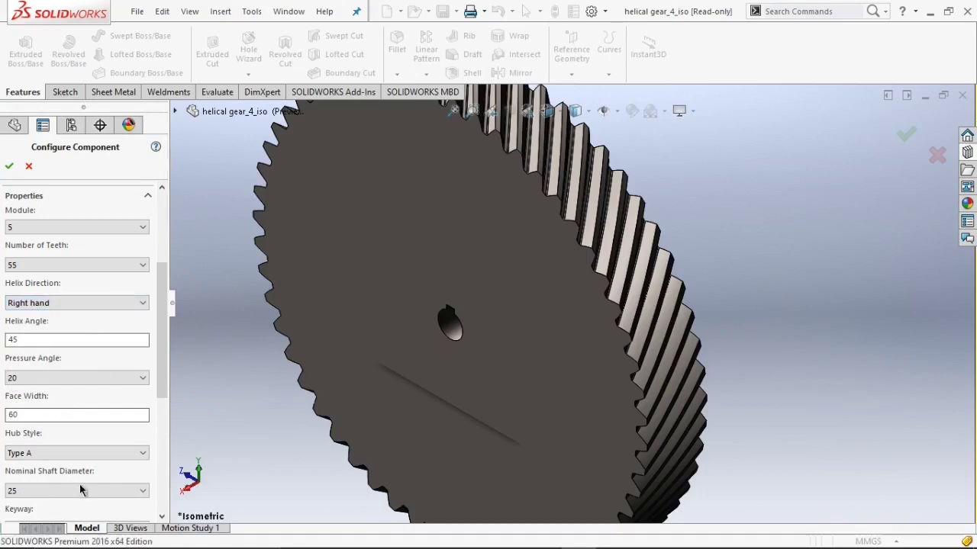
drag(161, 344, 156, 269)
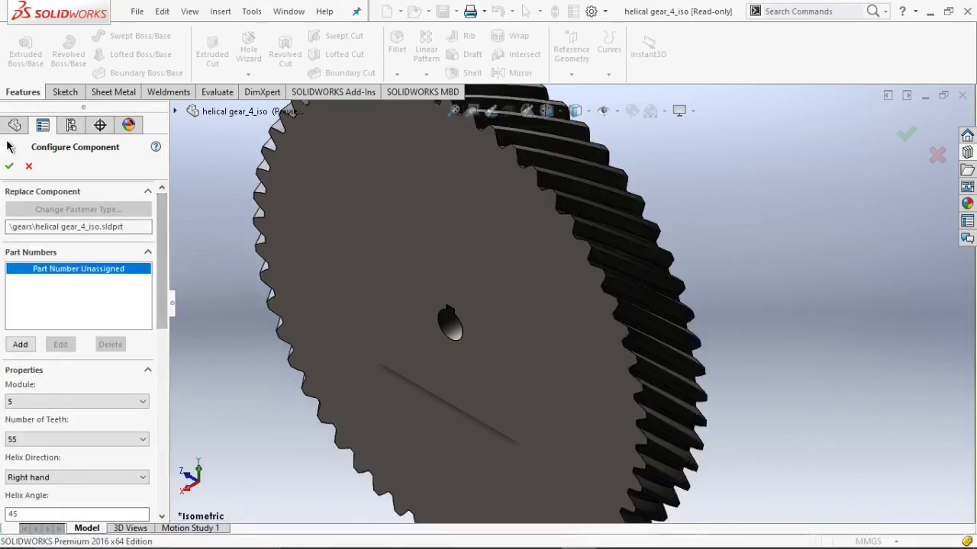
click(11, 166)
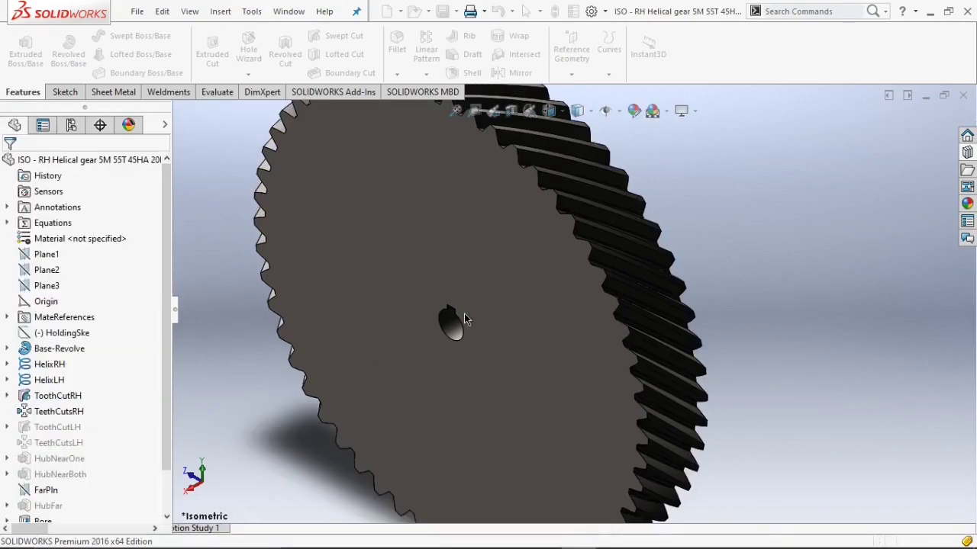
Open the gear's mass properties to inspect them.
scroll(494, 291, down, 3)
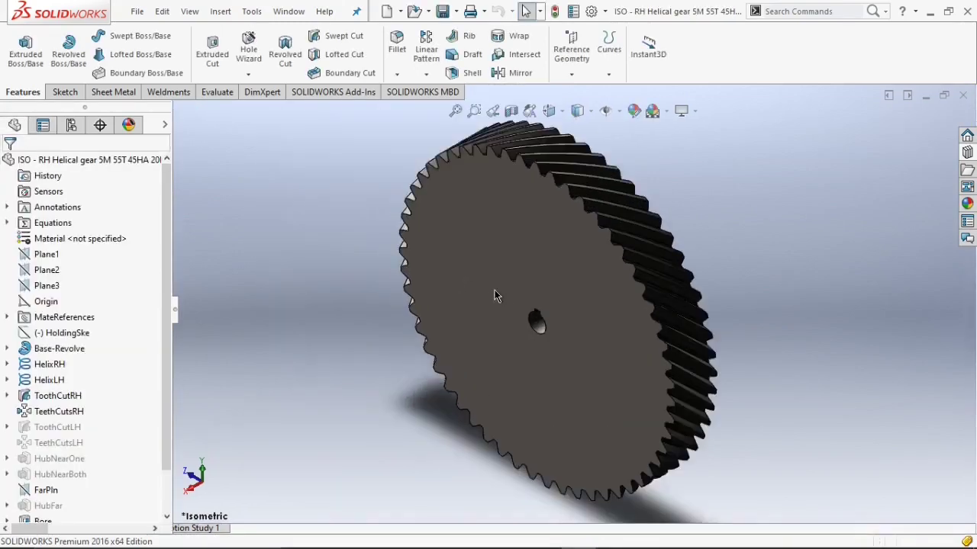
middle_drag(493, 291, 519, 253)
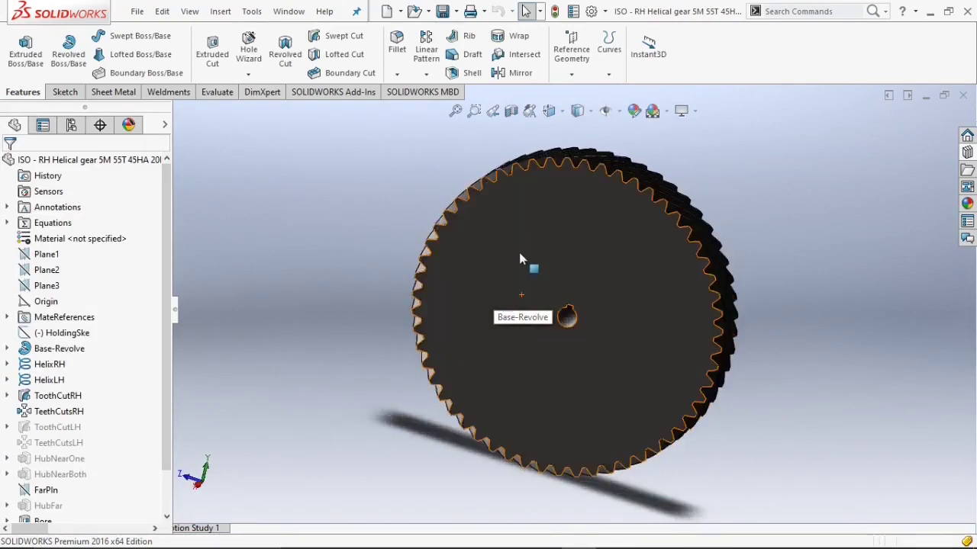
scroll(520, 253, down, 2)
scroll(520, 254, up, 1)
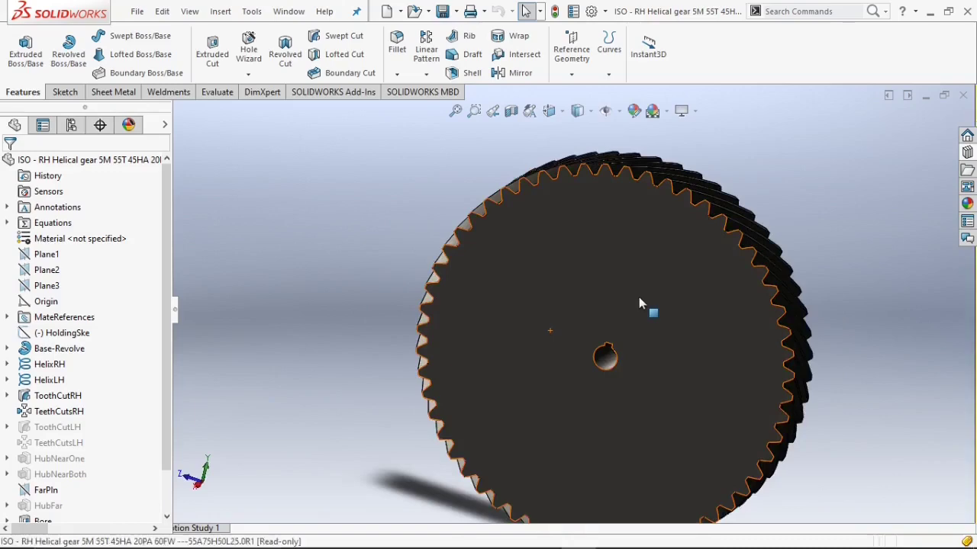
click(208, 93)
click(96, 46)
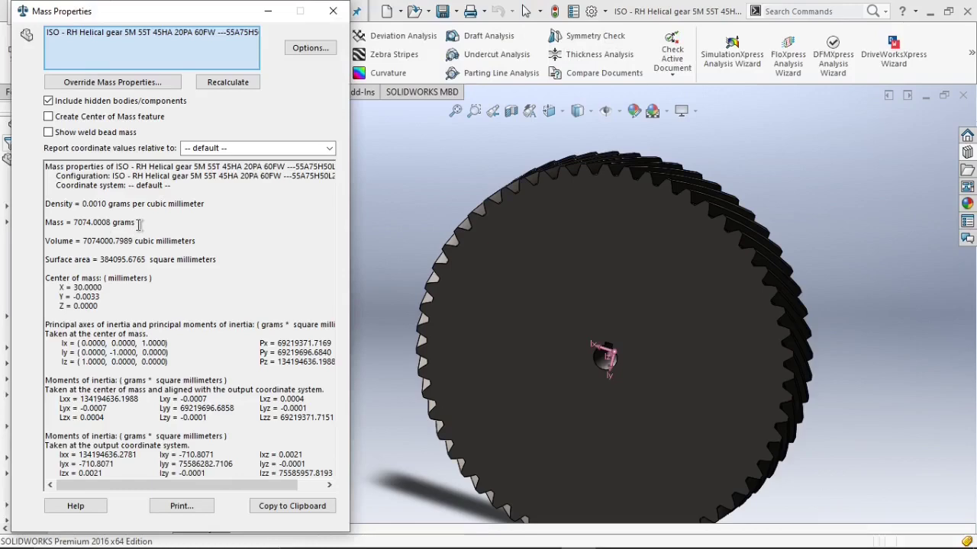
click(332, 11)
Start a sketch on Plane3 and draw a large circle centred on the origin inside the gear teeth.
click(570, 250)
click(407, 219)
click(724, 332)
click(48, 285)
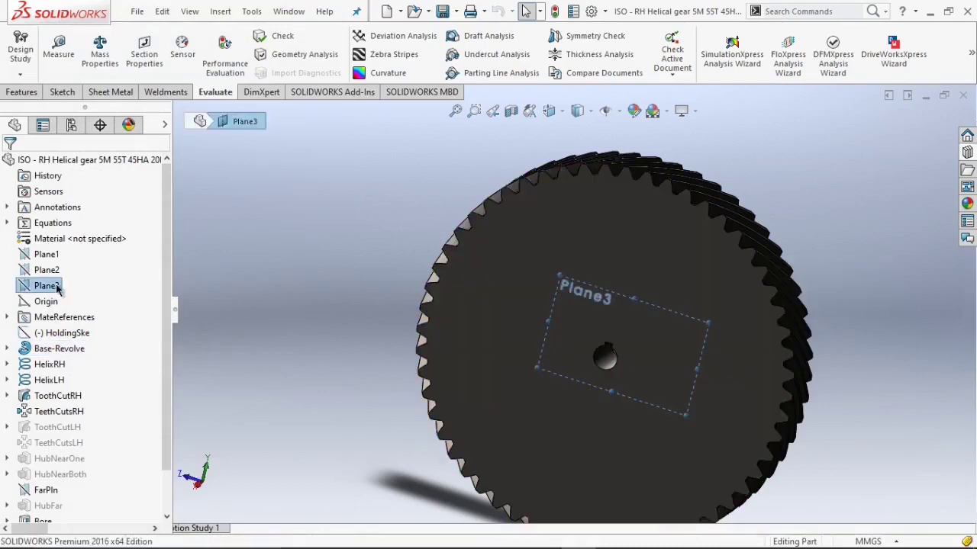
right_click(64, 288)
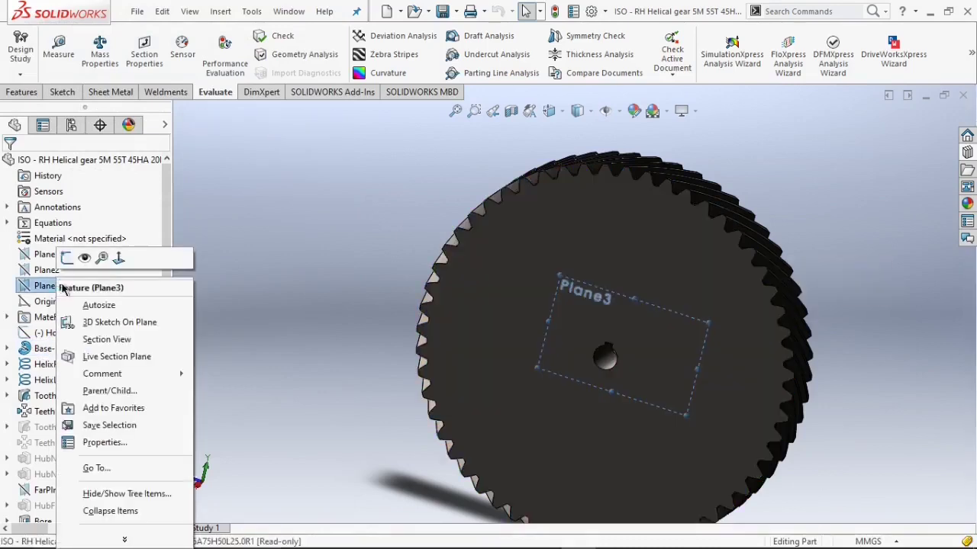
click(119, 258)
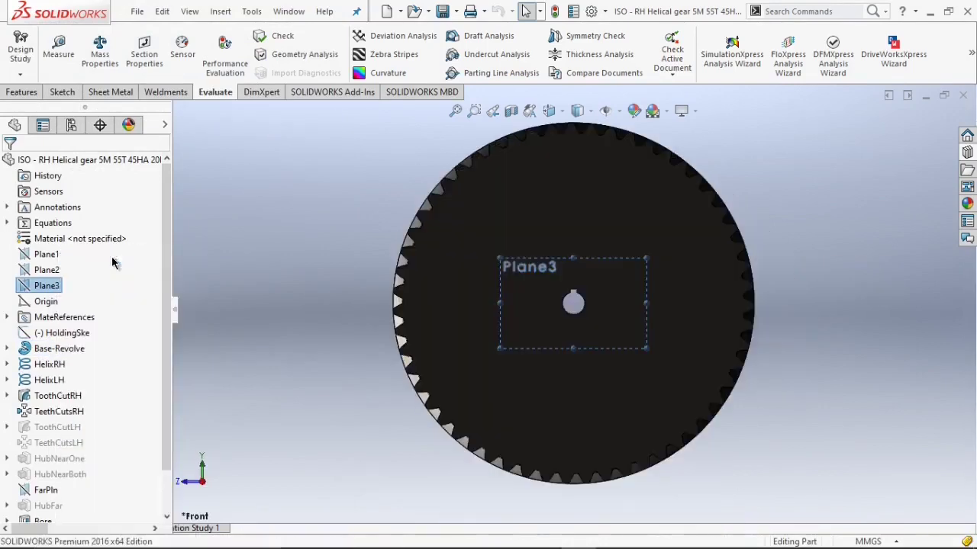
click(578, 111)
click(580, 174)
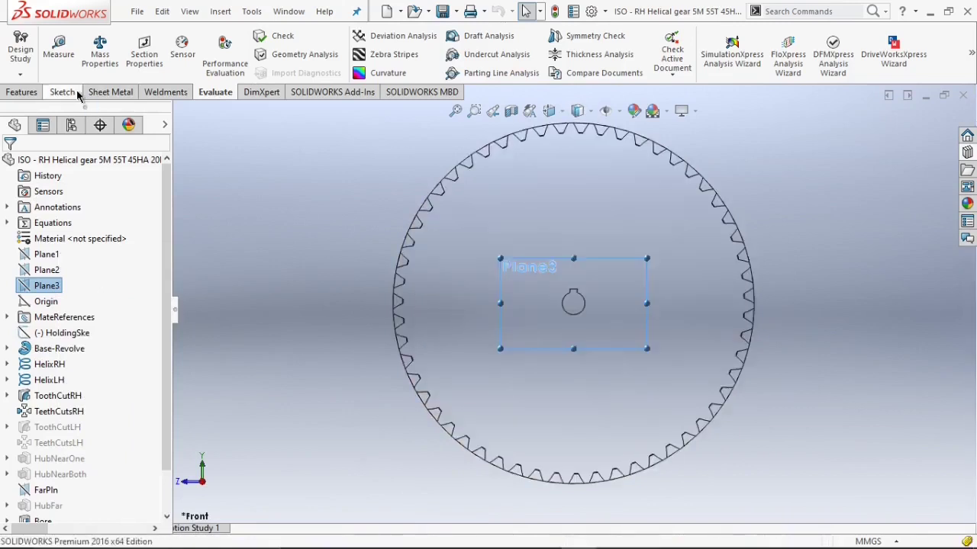
click(64, 91)
click(136, 36)
click(149, 54)
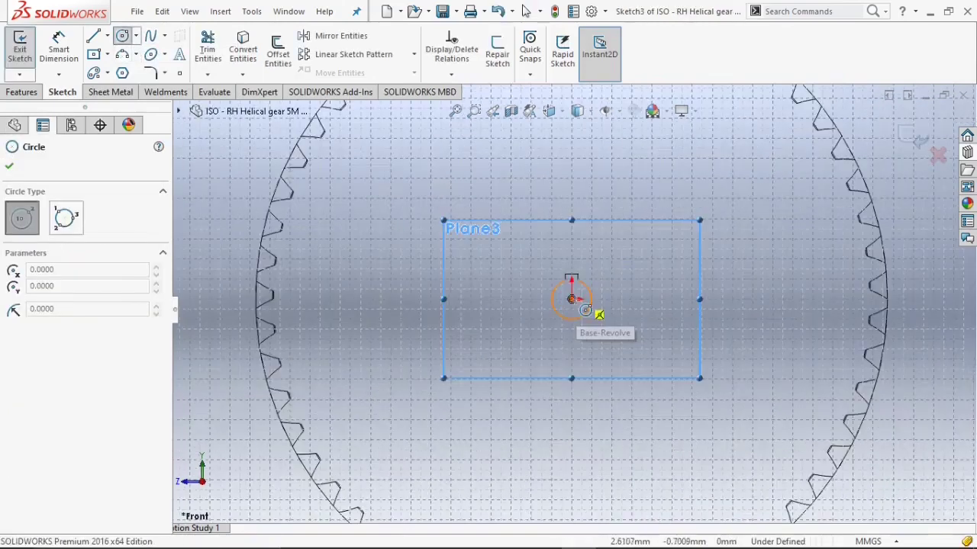
click(571, 298)
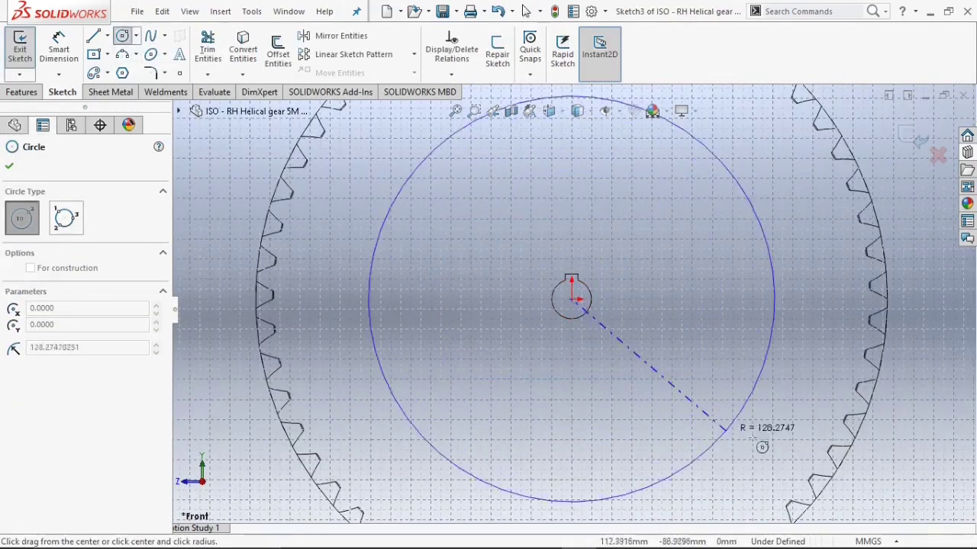
click(801, 443)
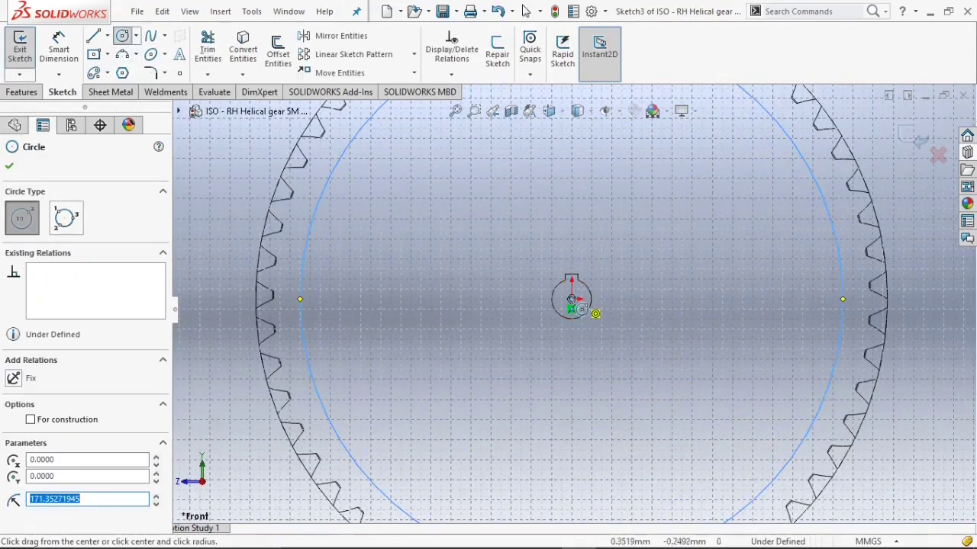
Draw a small circle centred on the origin around the bore and close the circle tool.
click(572, 298)
click(591, 327)
key(f)
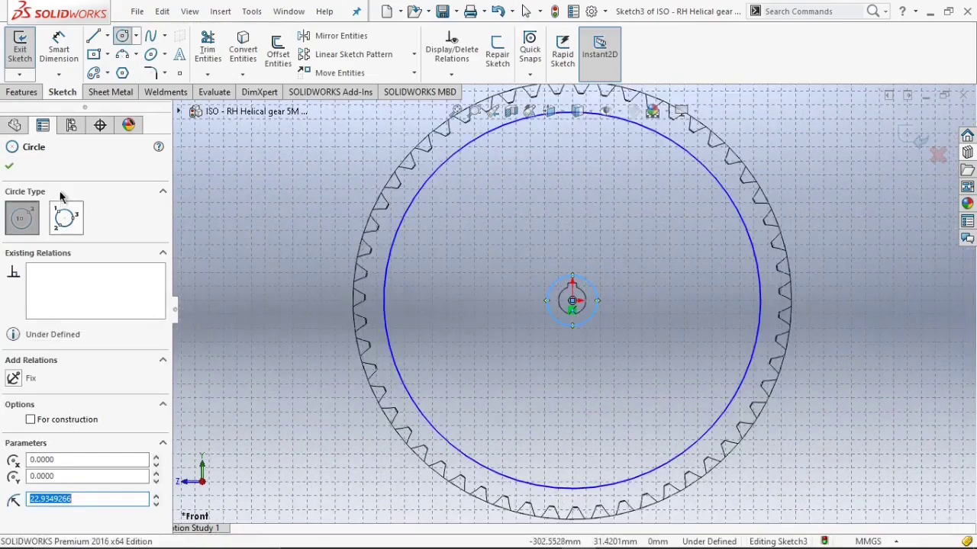
click(10, 167)
key(z)
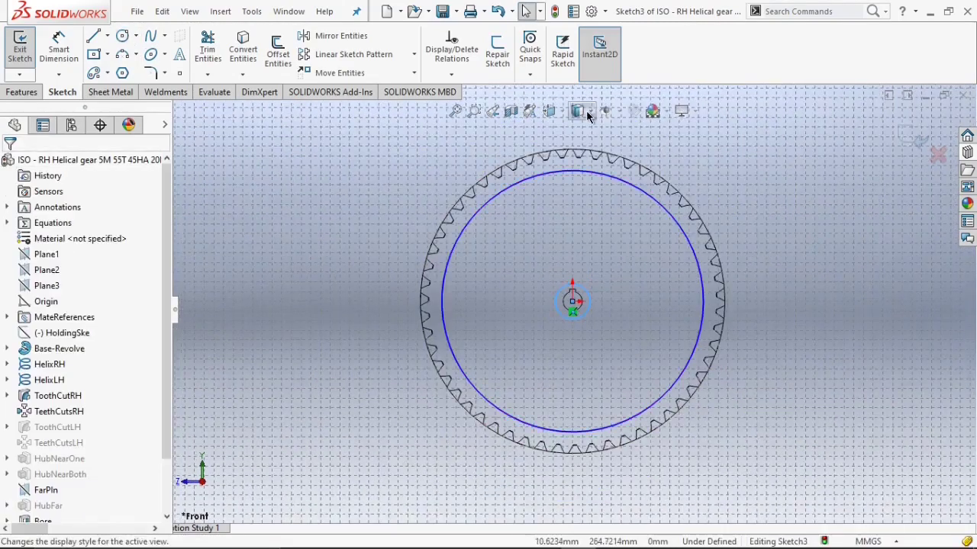
click(589, 114)
click(581, 145)
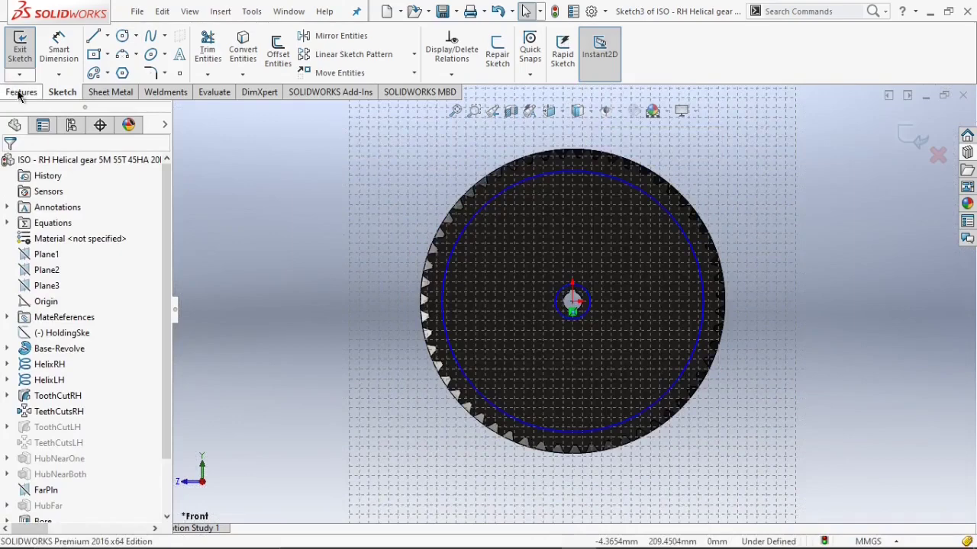
Extrude-cut the ring between the two circles 10 mm deep into the gear face, reversing the cut direction.
click(21, 91)
click(211, 58)
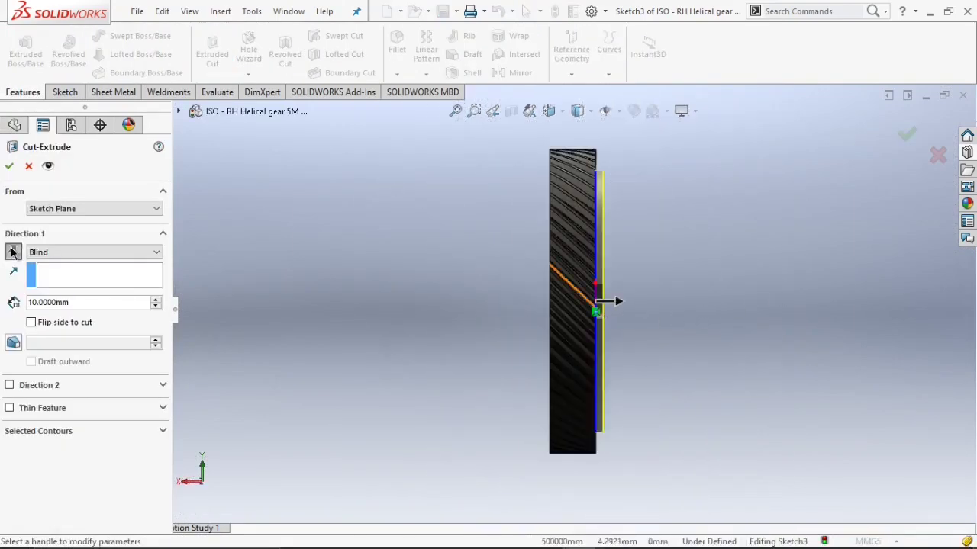
click(12, 253)
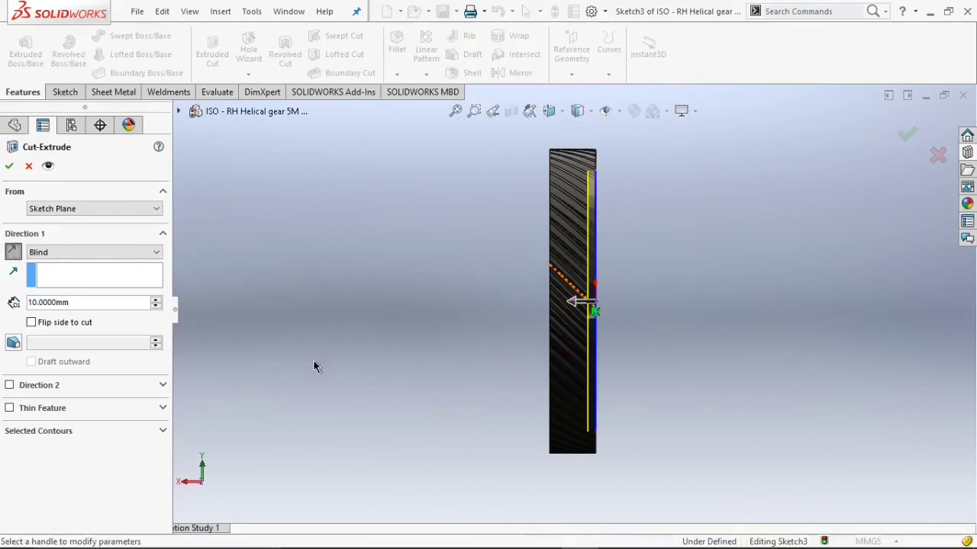
scroll(613, 268, down, 2)
scroll(613, 267, up, 2)
key(Left)
key(Right)
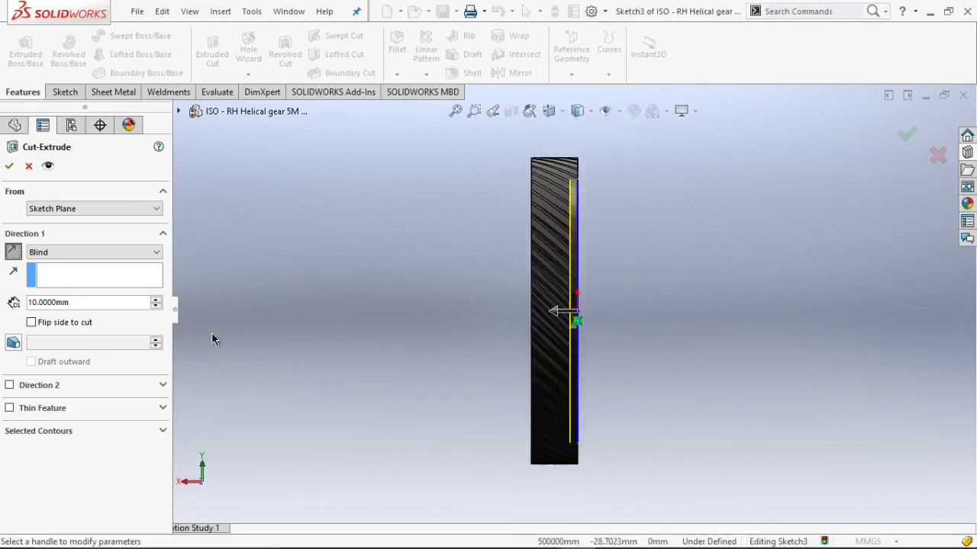
click(8, 167)
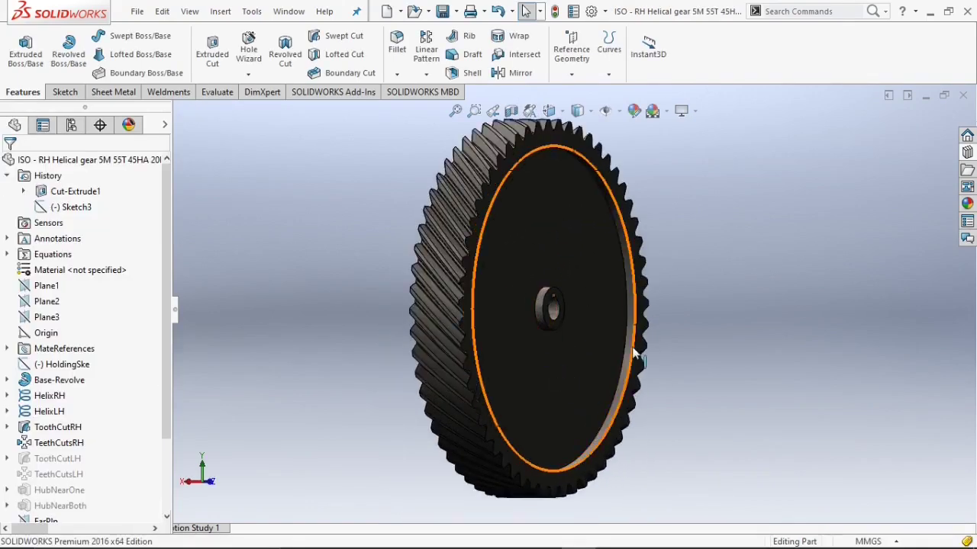
Create a reference plane offset 30 mm from Plane3.
scroll(576, 307, up, 2)
key(Right)
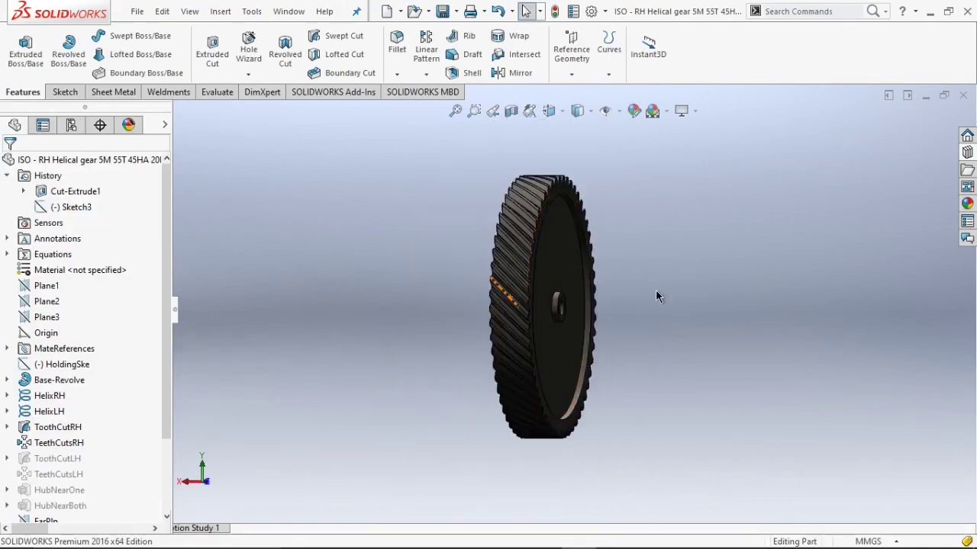
key(Right)
key(Right)
click(569, 68)
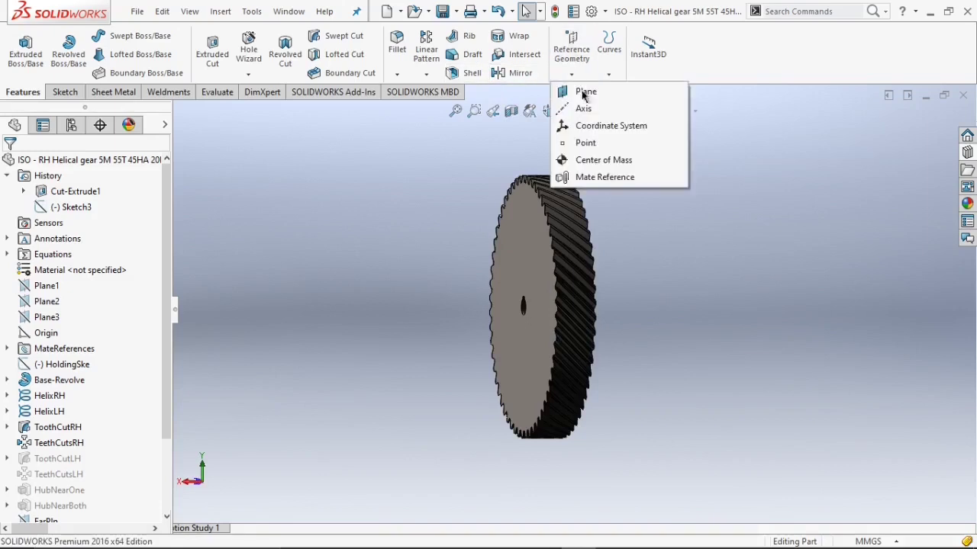
click(590, 98)
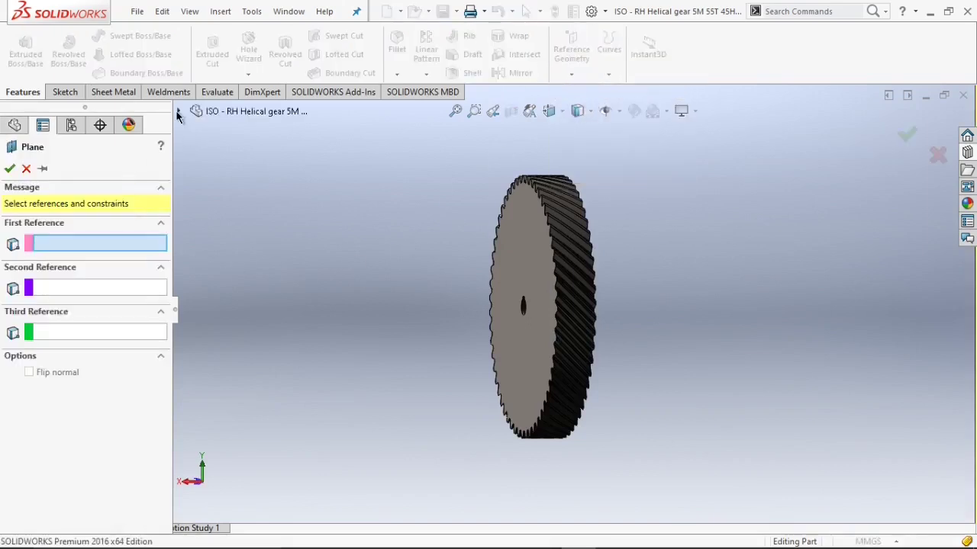
click(178, 111)
click(247, 237)
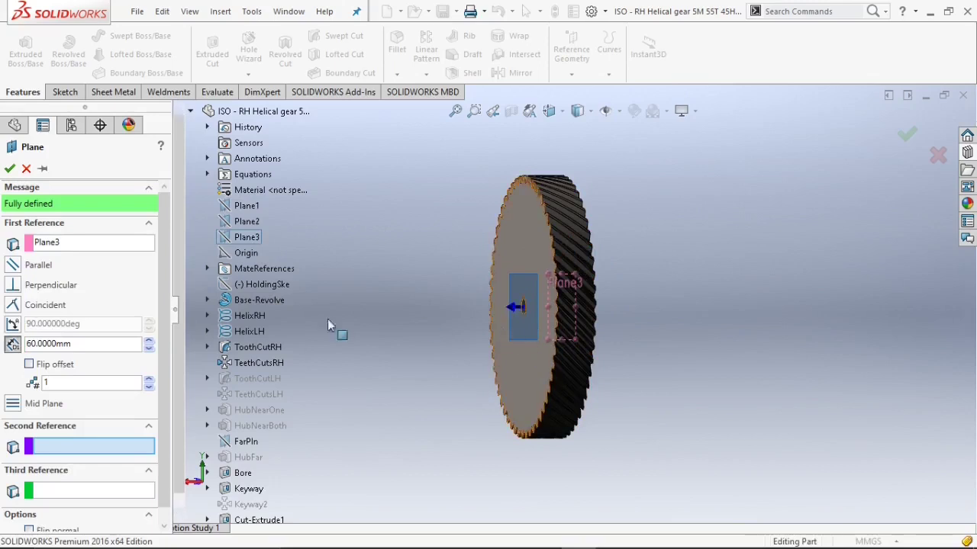
double_click(57, 343)
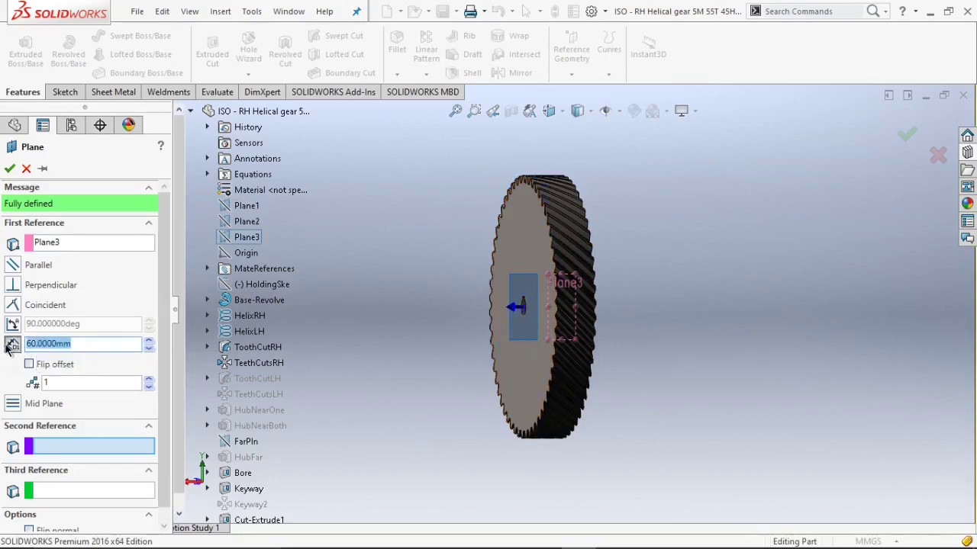
key(Return)
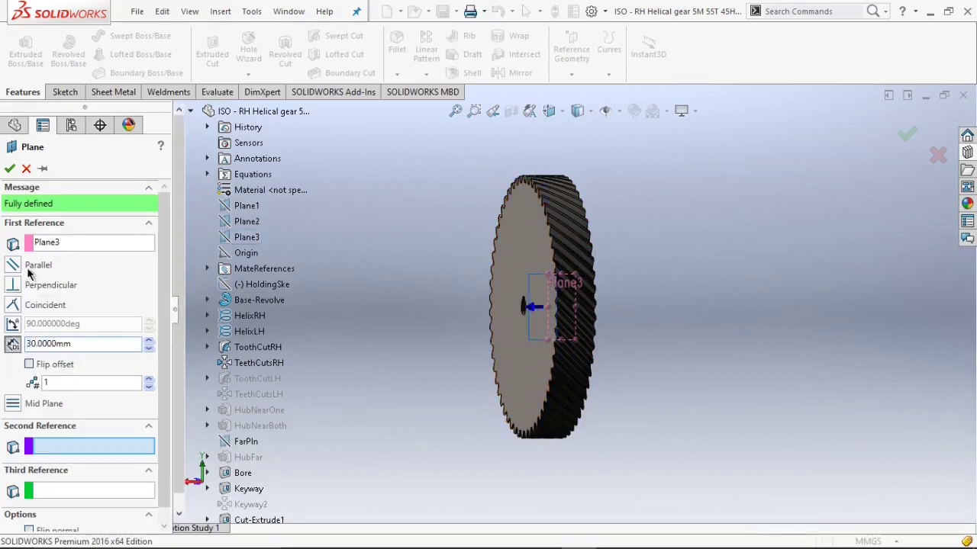
click(9, 170)
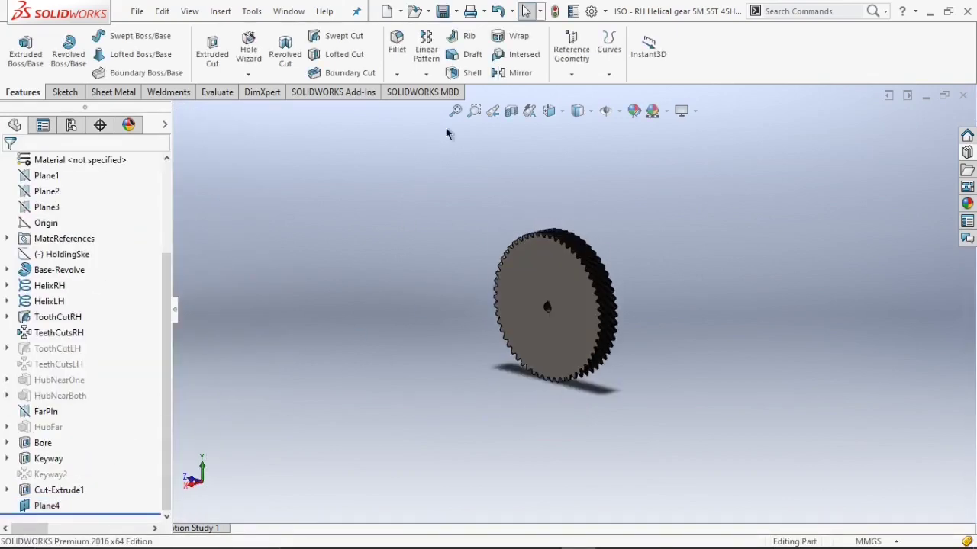
Mirror the Cut-Extrude1 ring cut about Plane4 to the opposite gear face.
click(519, 74)
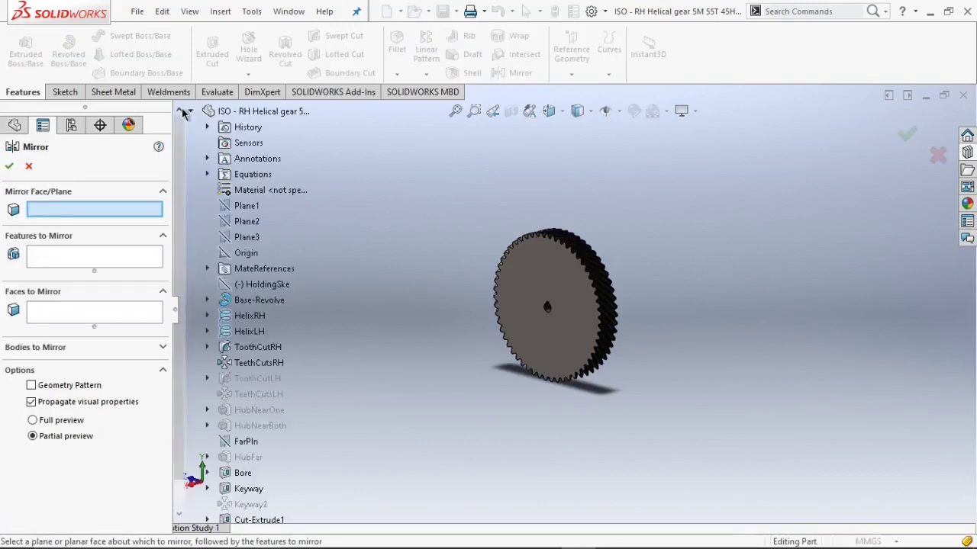
click(247, 504)
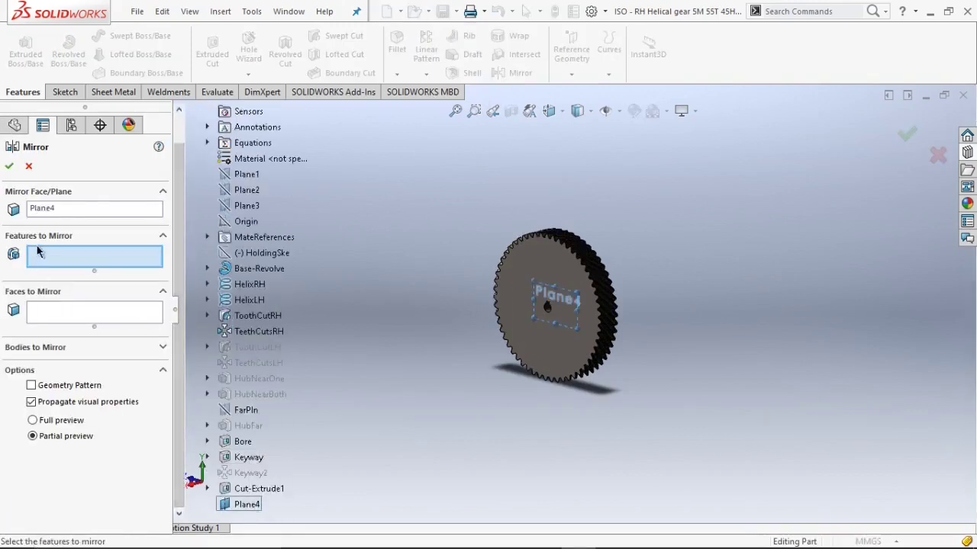
click(257, 488)
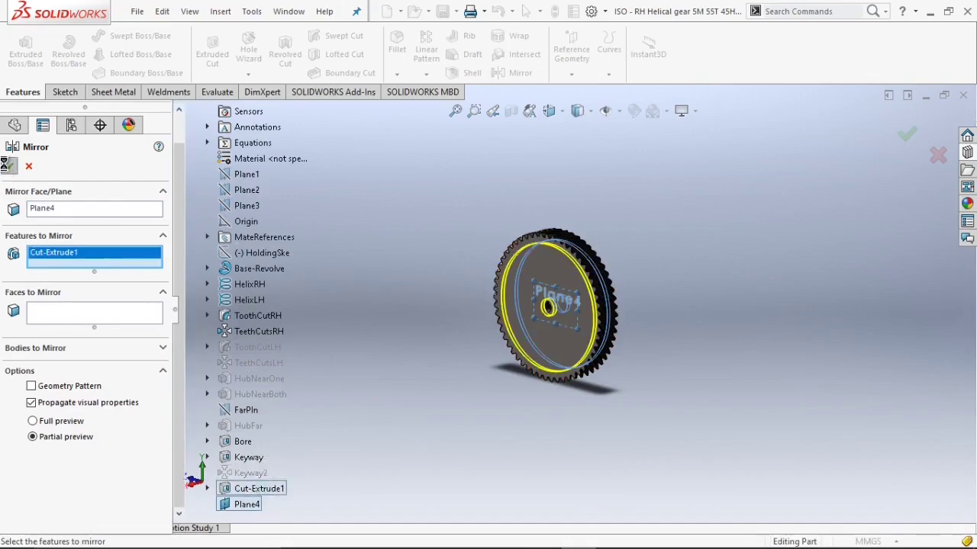
scroll(614, 266, down, 5)
middle_drag(613, 266, 543, 281)
scroll(576, 289, up, 3)
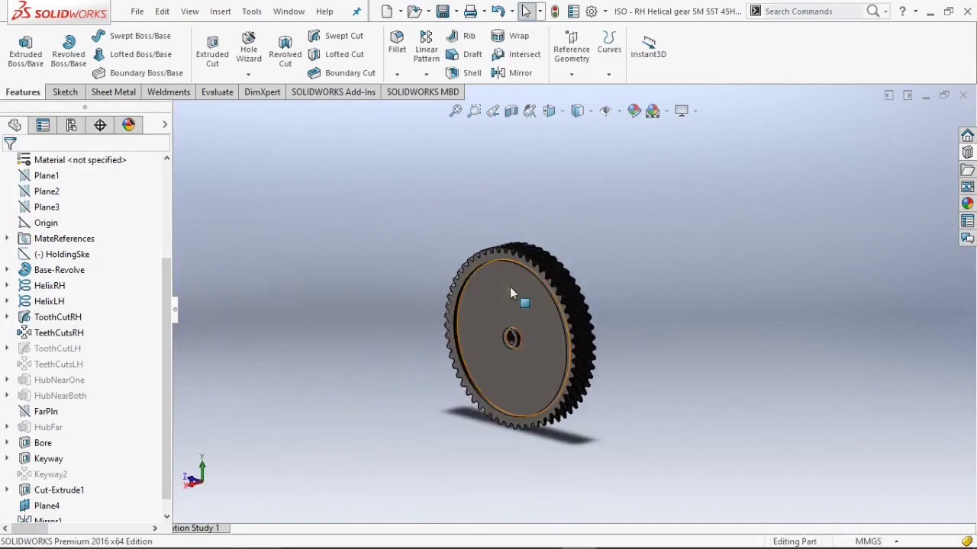
Start a sketch on Plane4, viewed normal to the gear face with hidden edges shown.
click(502, 309)
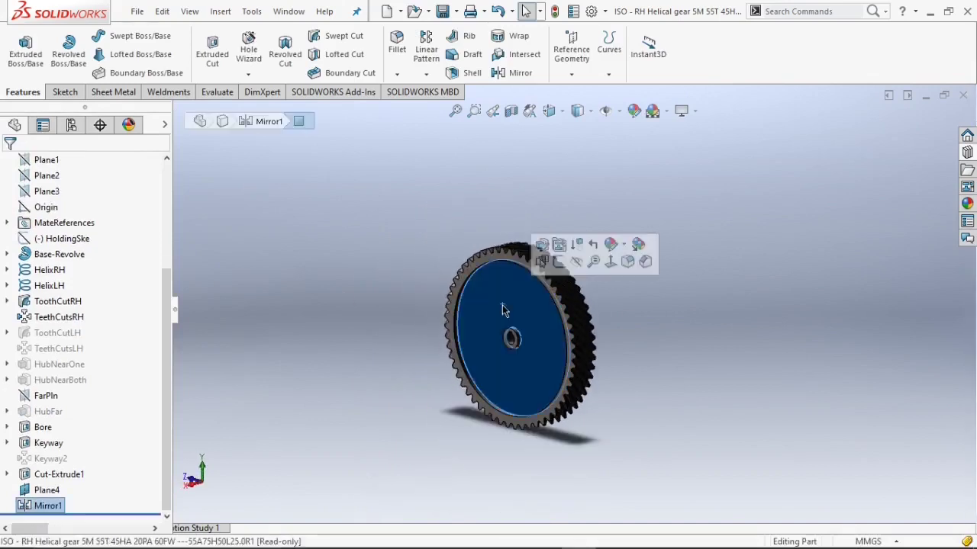
click(611, 263)
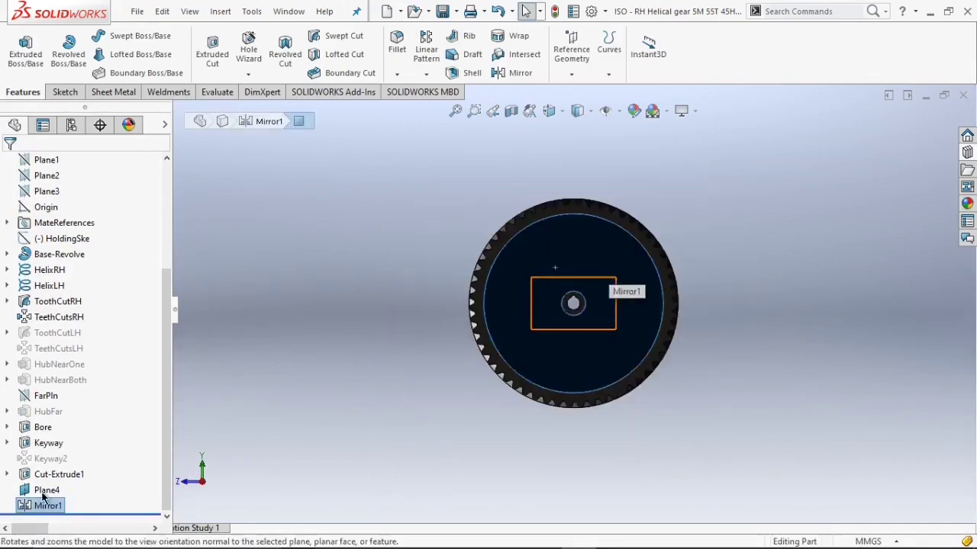
click(34, 491)
right_click(35, 491)
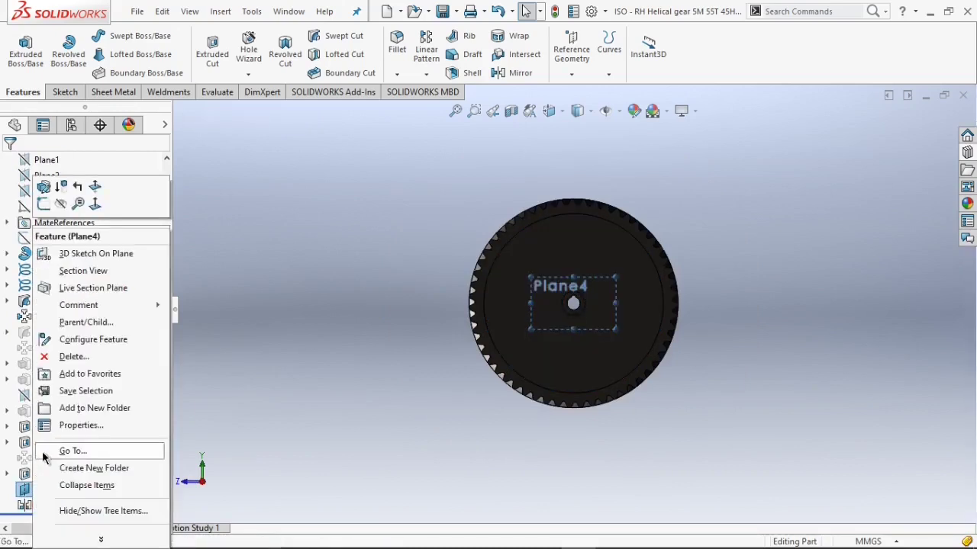
click(80, 185)
click(588, 112)
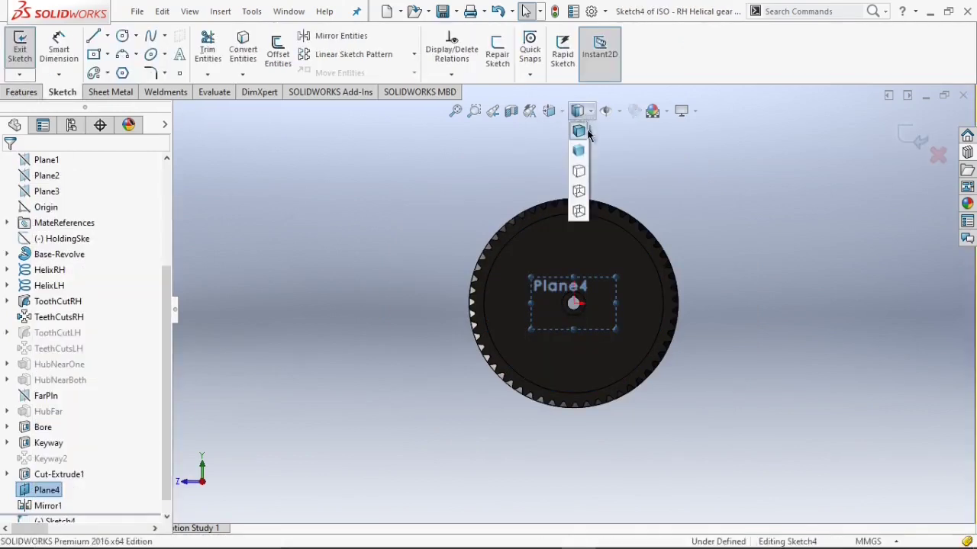
click(578, 177)
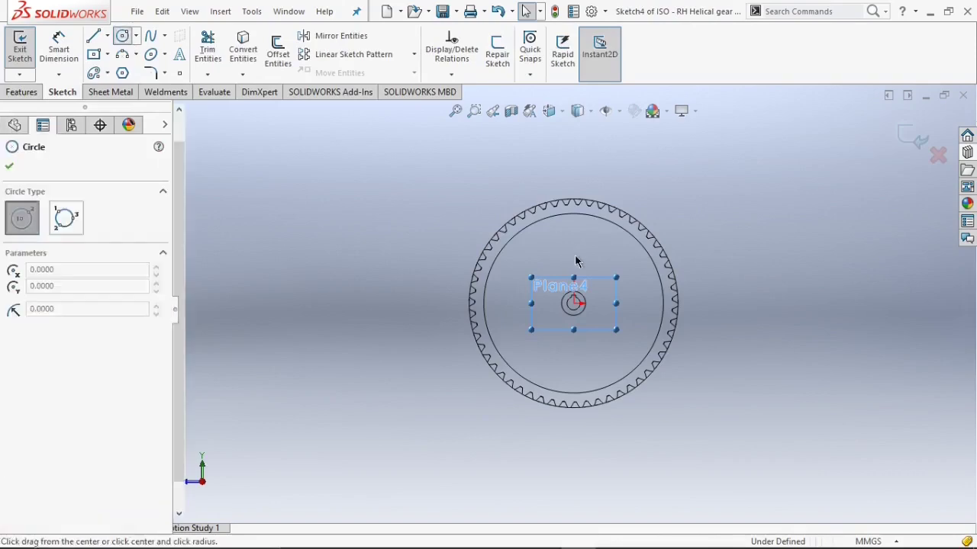
scroll(568, 245, down, 3)
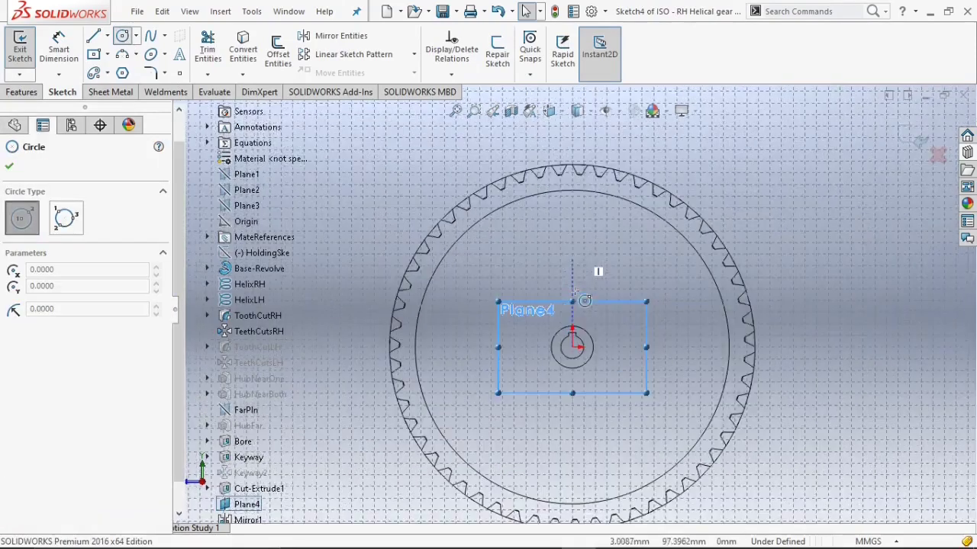
Sketch two circles stacked above the bore and dimension the upper circle's diameter as 90 mm.
click(572, 220)
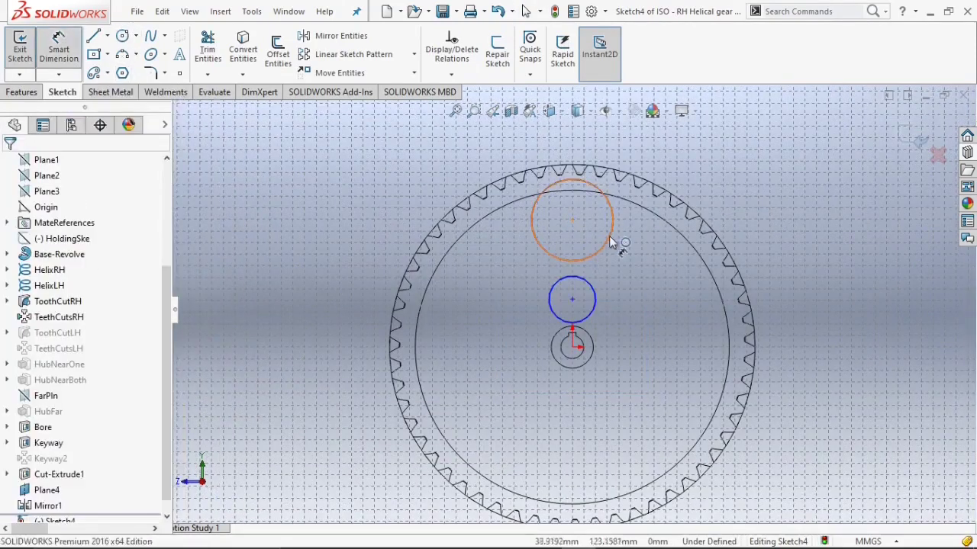
click(612, 235)
click(643, 226)
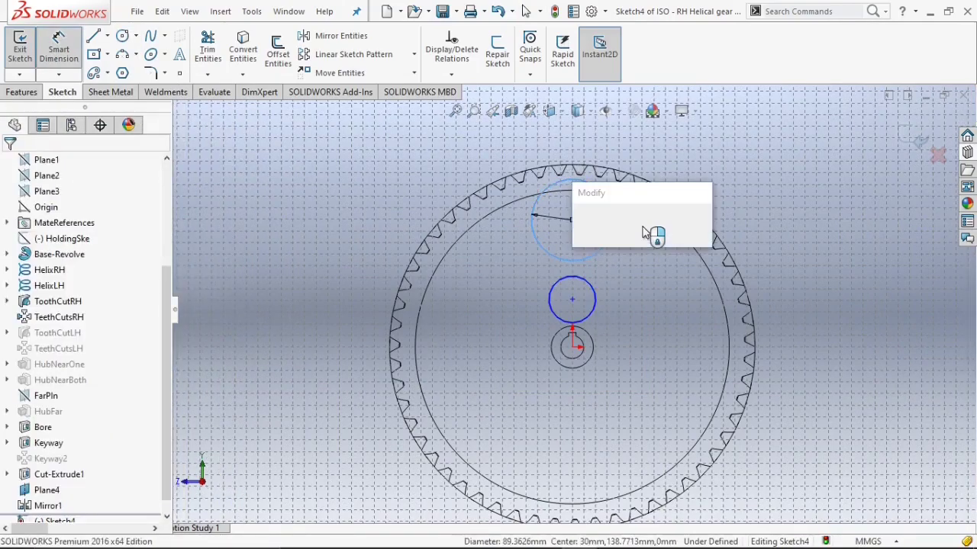
text(90)
key(Return)
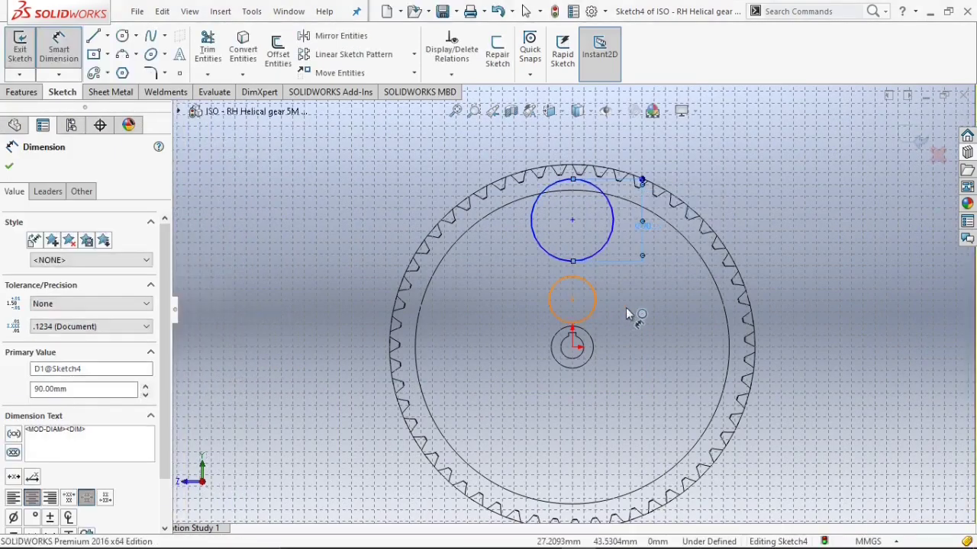
Dimension the lower circle's diameter as 50 mm.
click(643, 308)
click(643, 309)
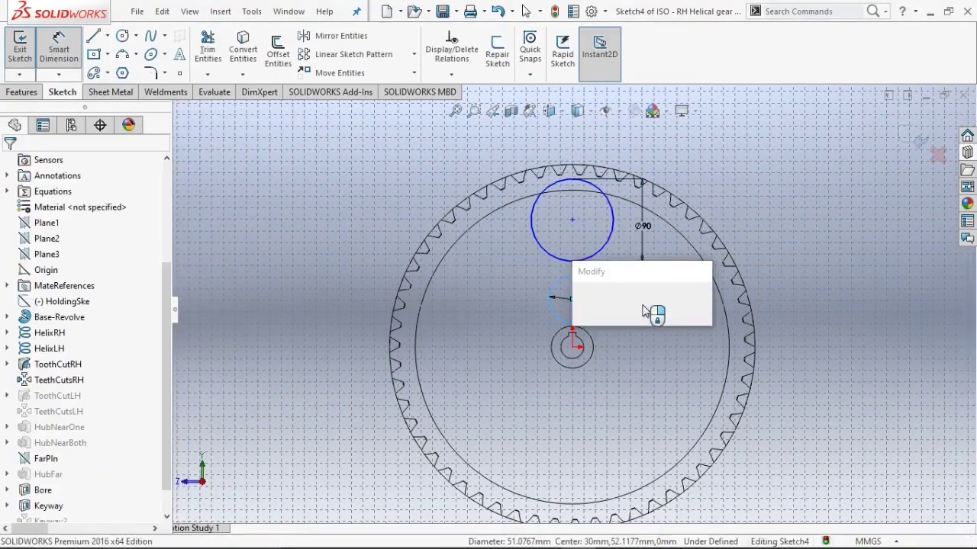
text(50)
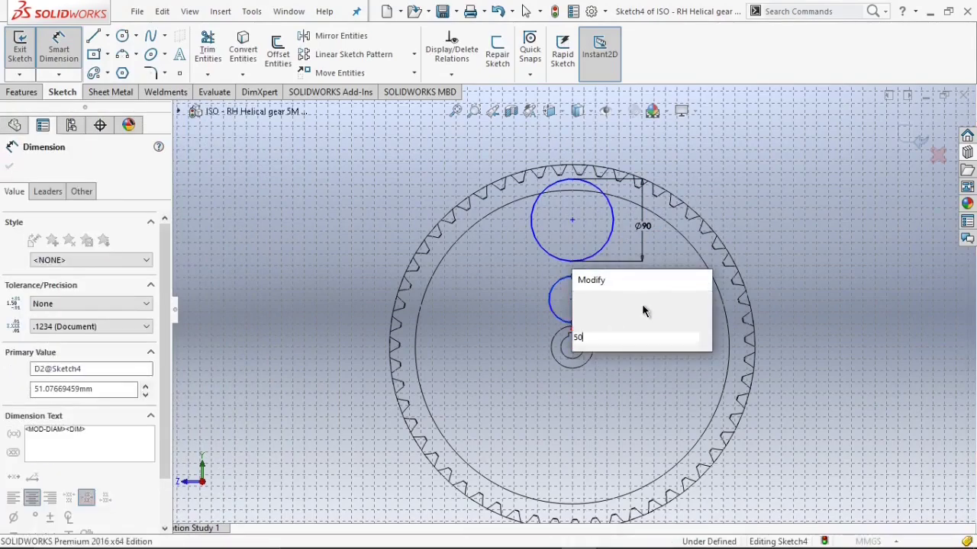
key(Return)
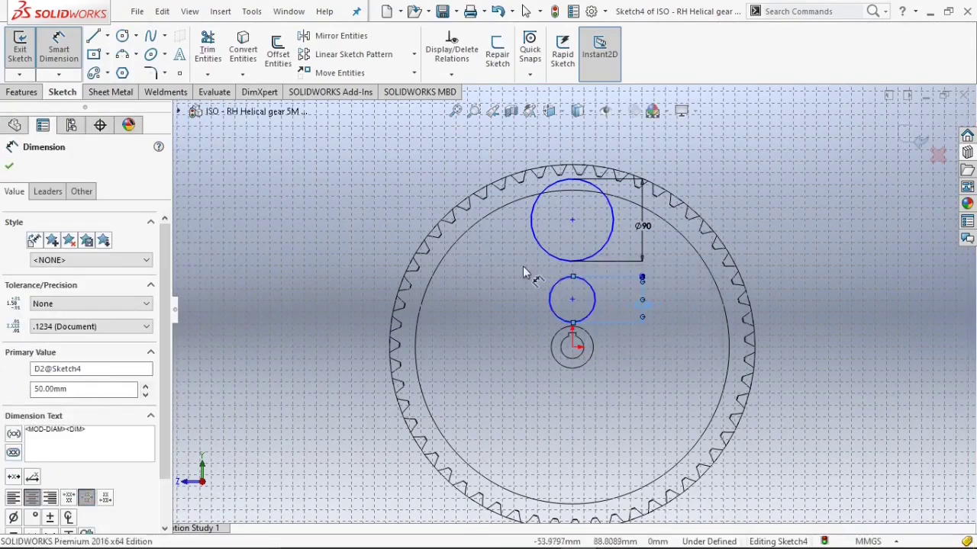
click(526, 273)
key(Escape)
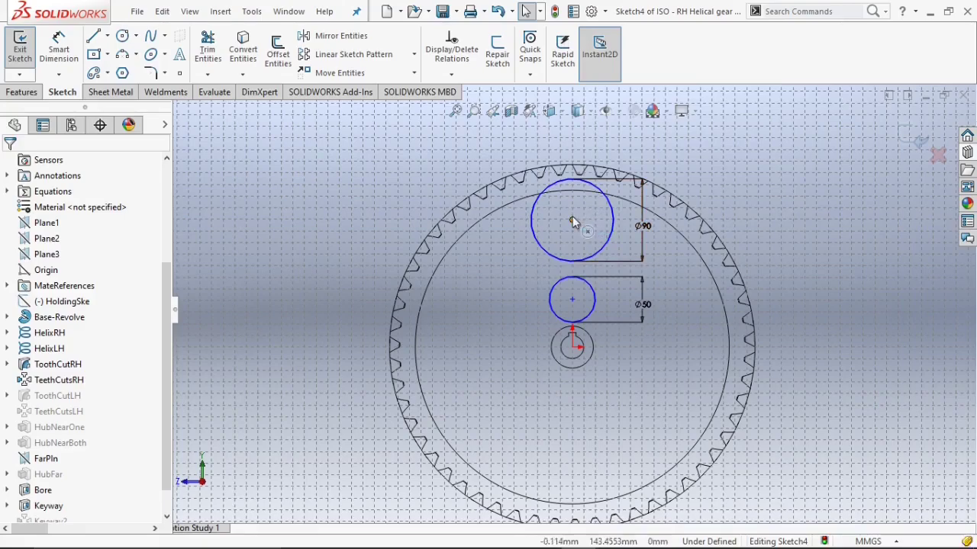
Add a Vertical relation between the centres of the two circles.
click(573, 219)
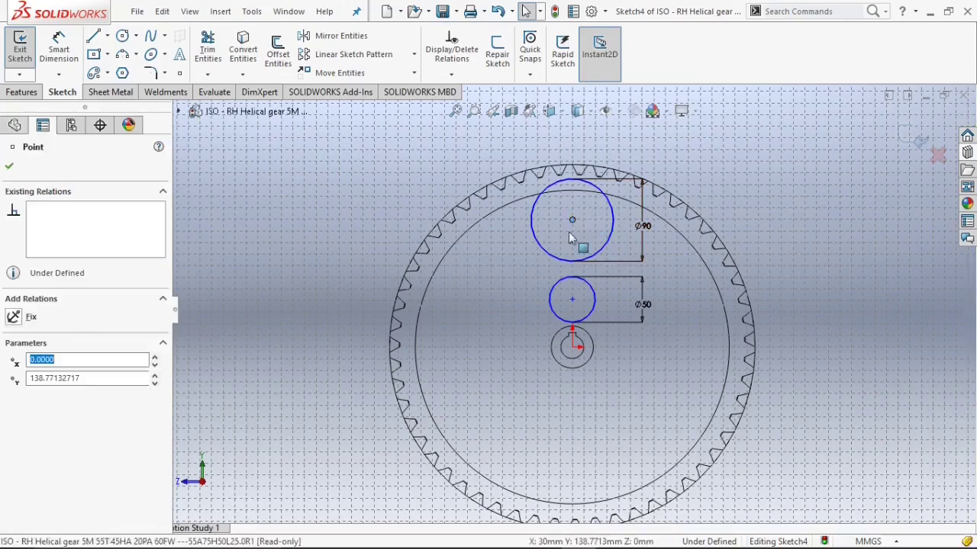
ctrl+click(572, 299)
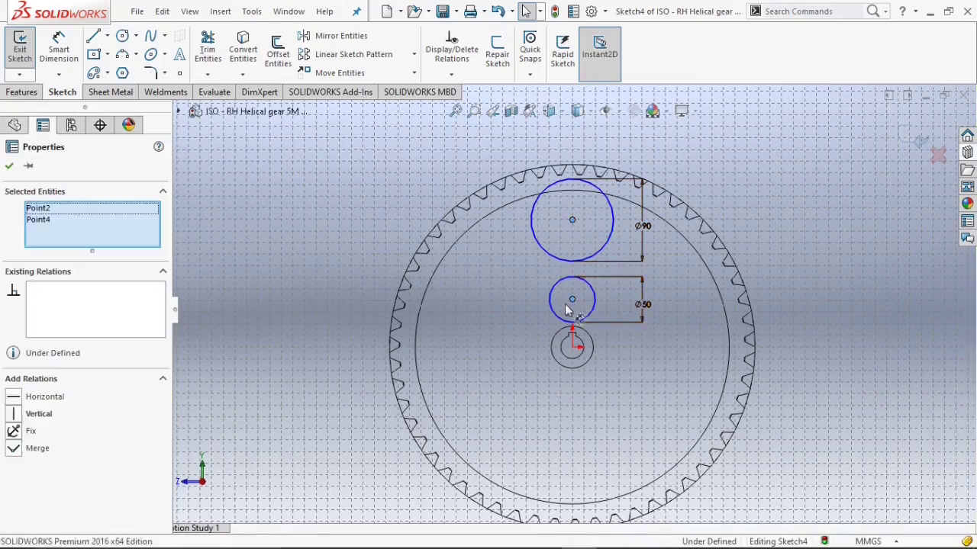
click(59, 415)
key(Escape)
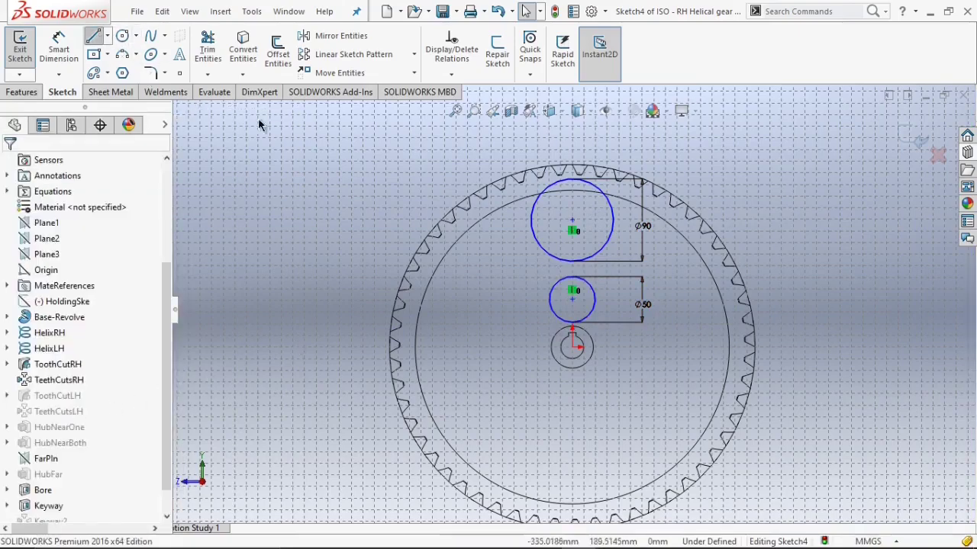
Draw a line joining the left sides of the upper and lower circles.
scroll(600, 237, down, 2)
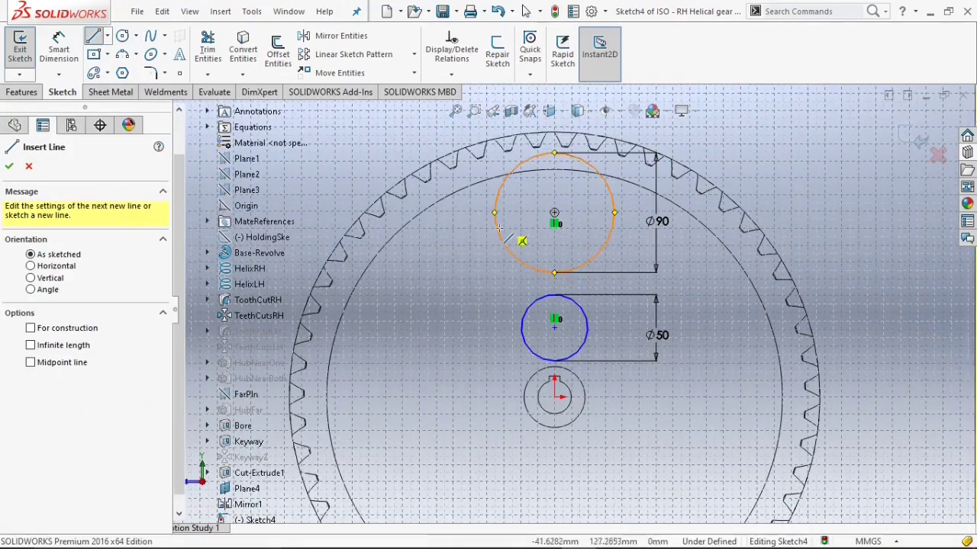
click(499, 229)
click(522, 336)
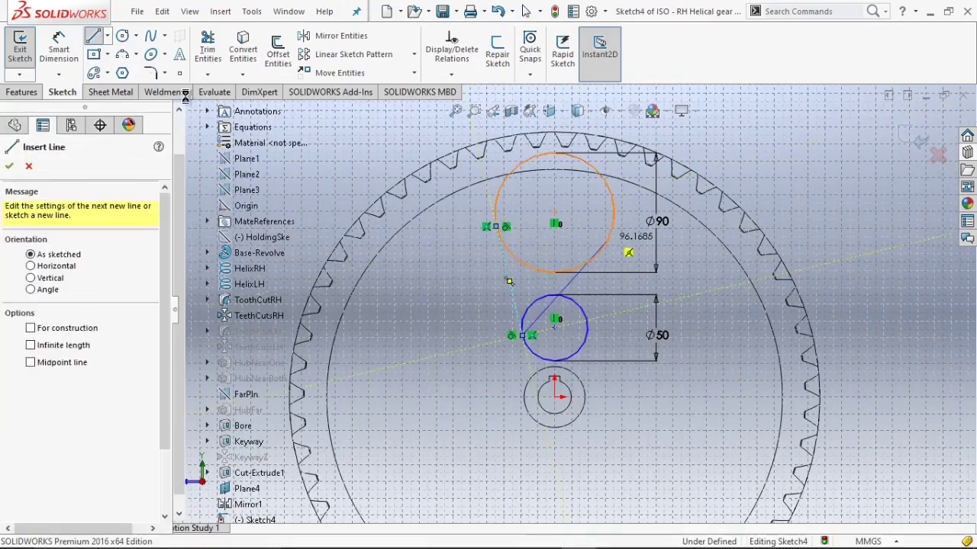
key(Escape)
Draw a second line joining the right sides of the upper and lower circles.
click(94, 38)
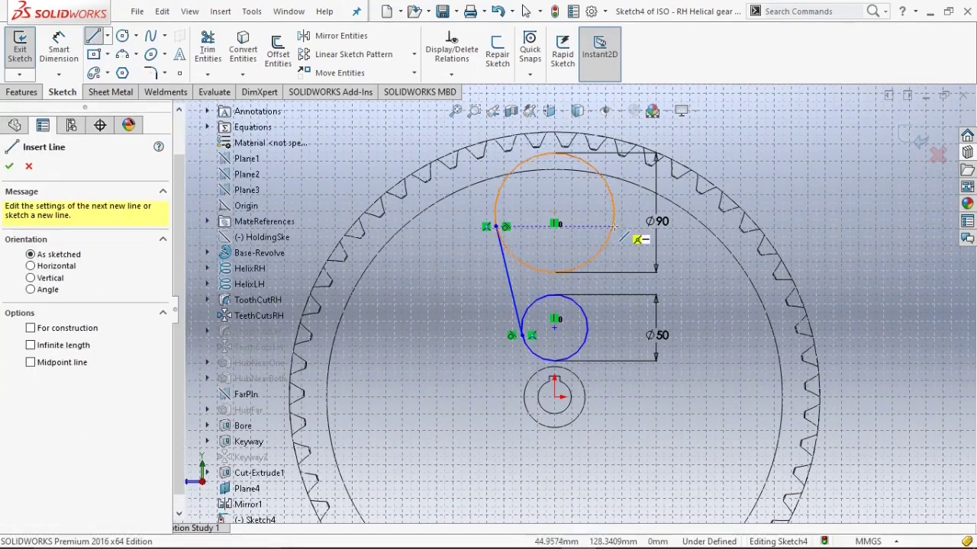
click(610, 224)
click(587, 333)
key(Escape)
scroll(461, 238, down, 2)
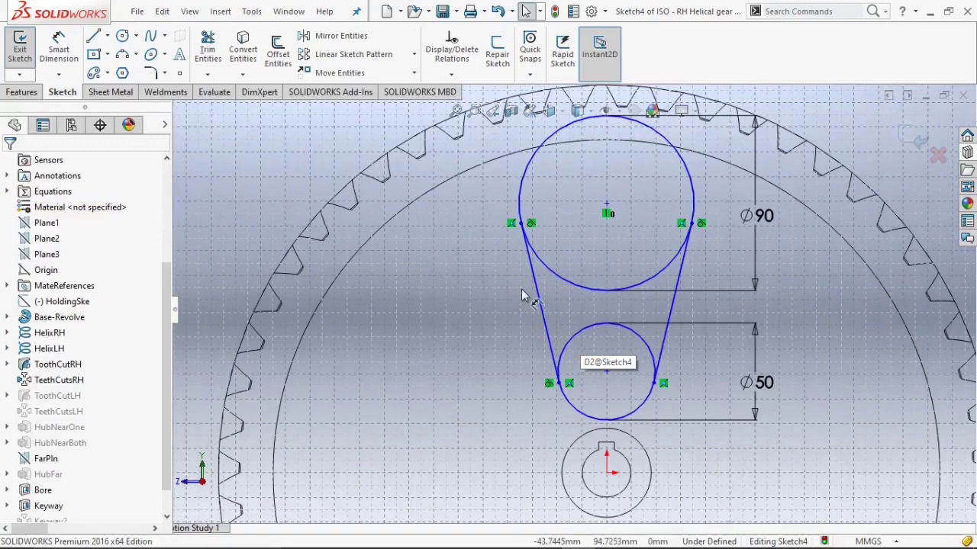
Make the left line tangent to the upper circle.
click(539, 303)
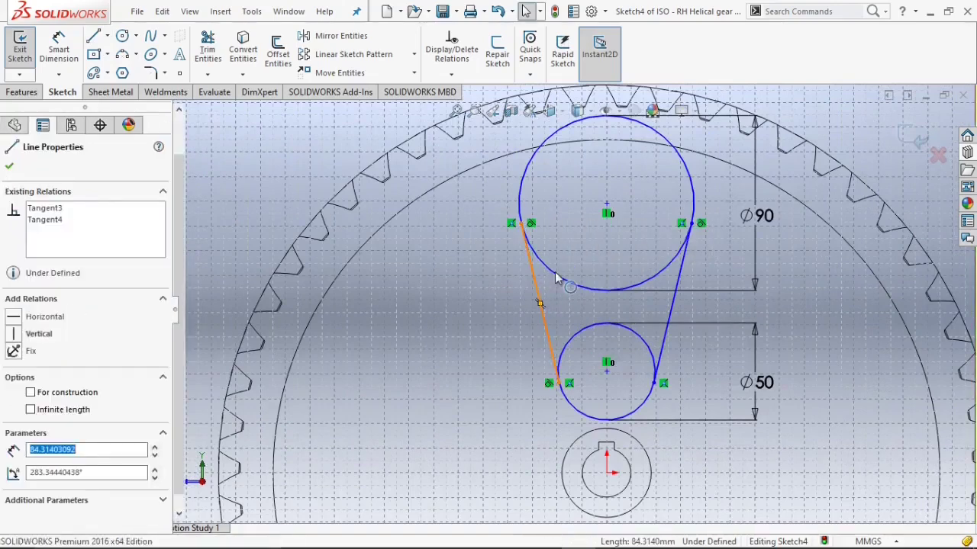
ctrl+click(557, 275)
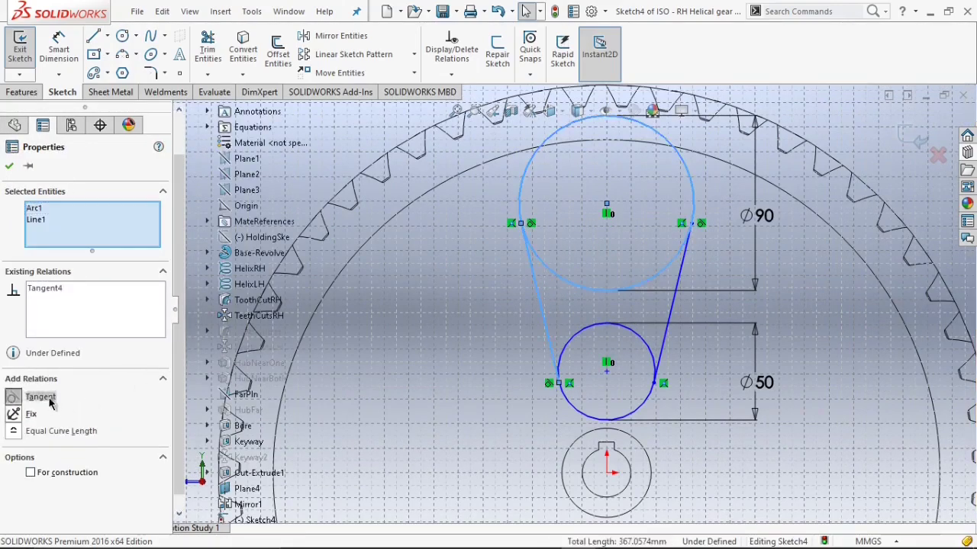
click(8, 167)
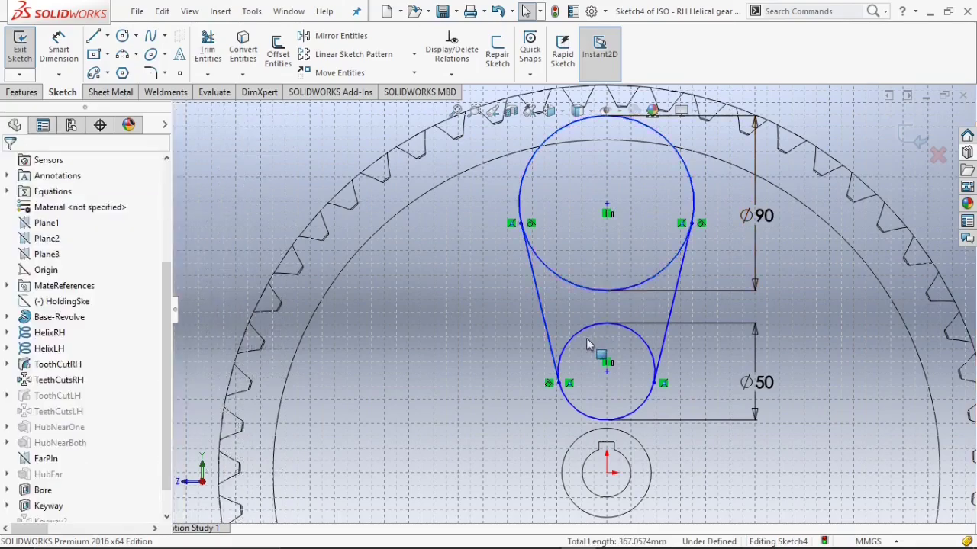
Add tangent relations between the left line and lower circle and between the right line and upper circle.
click(563, 349)
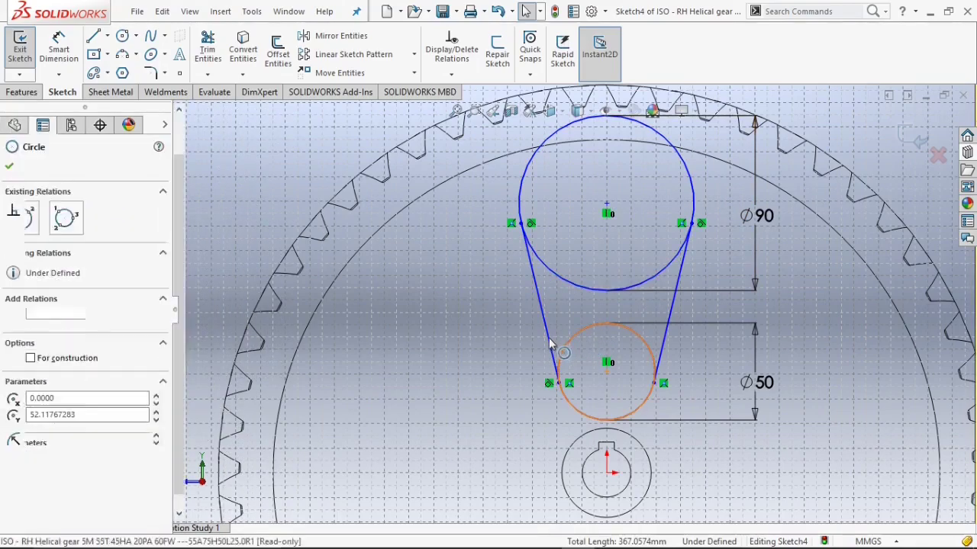
ctrl+click(550, 343)
click(556, 425)
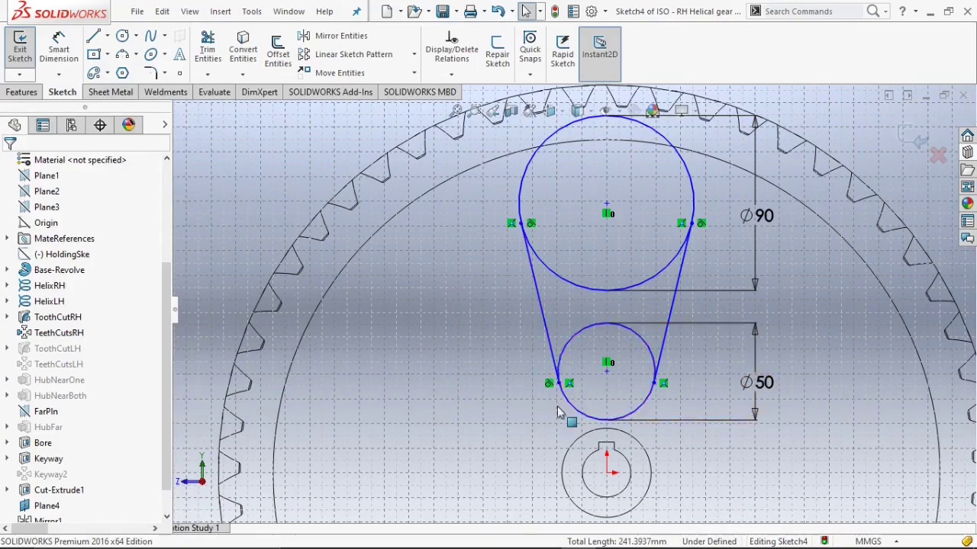
scroll(652, 292, down, 1)
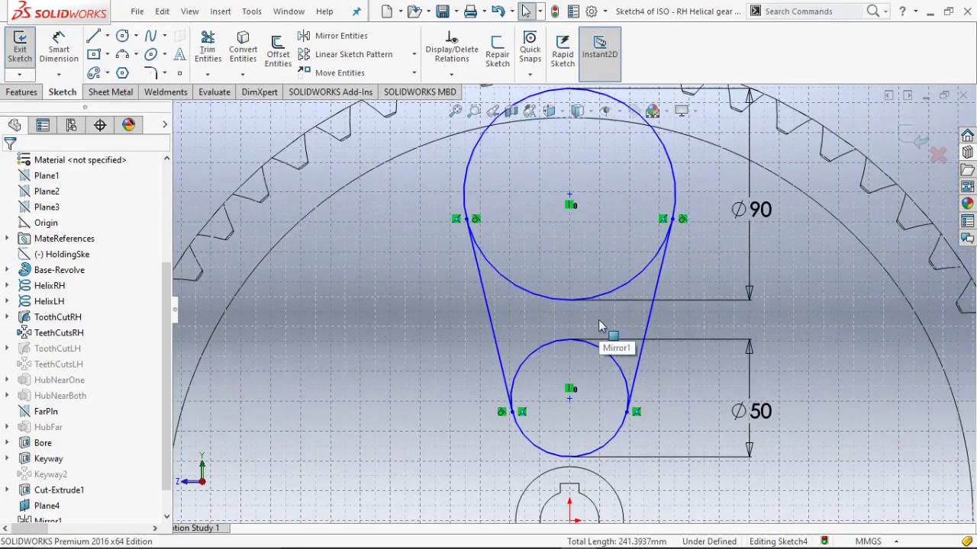
click(639, 272)
ctrl+click(658, 293)
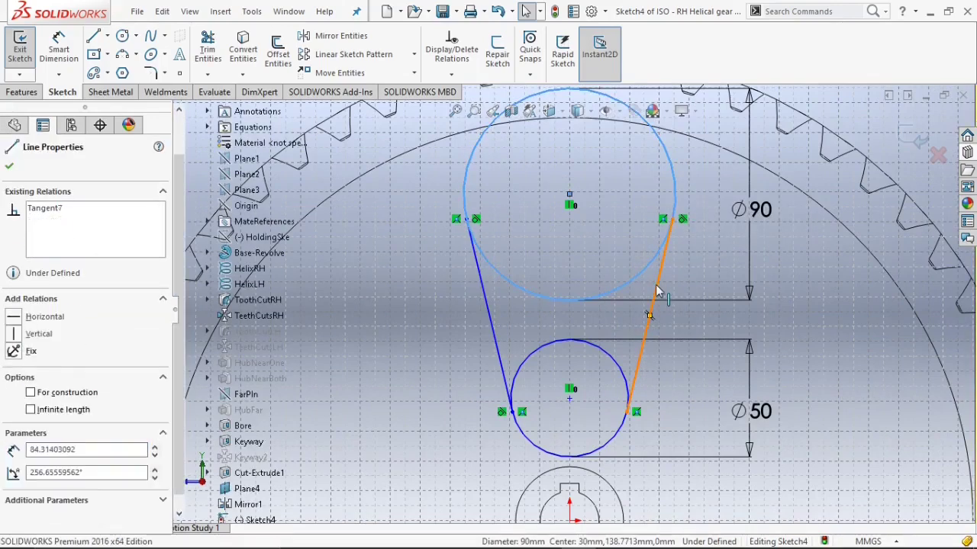
click(10, 166)
Make the right line tangent to the lower circle.
click(627, 376)
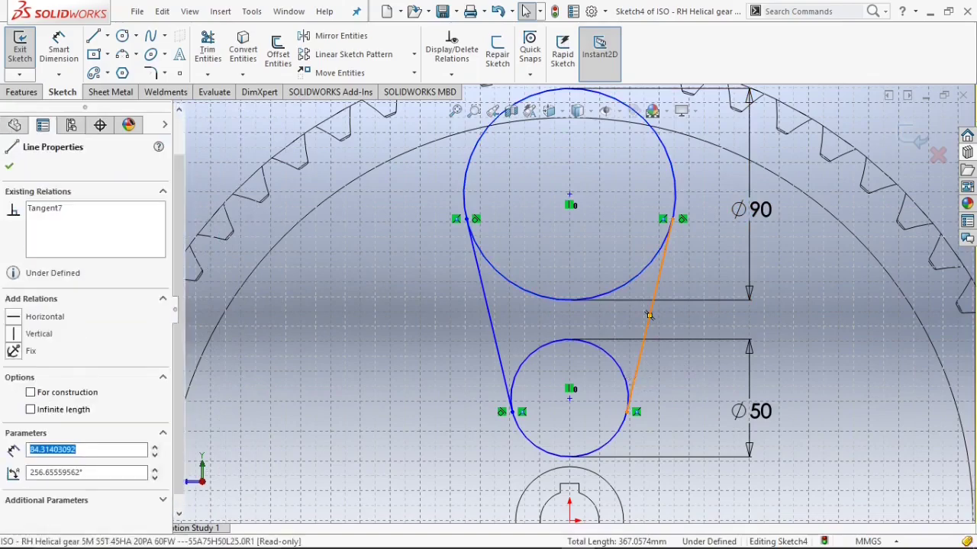
ctrl+click(623, 378)
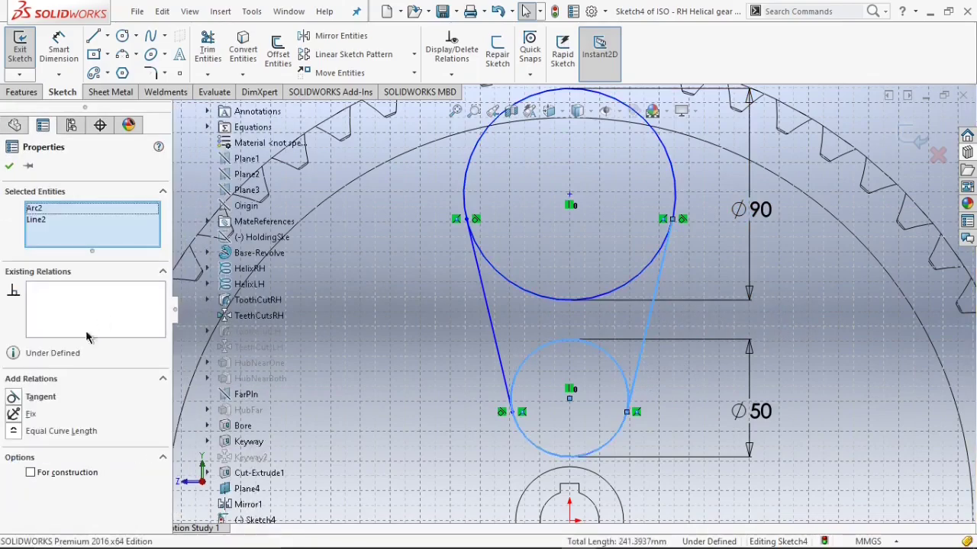
click(18, 400)
click(9, 167)
scroll(487, 328, up, 2)
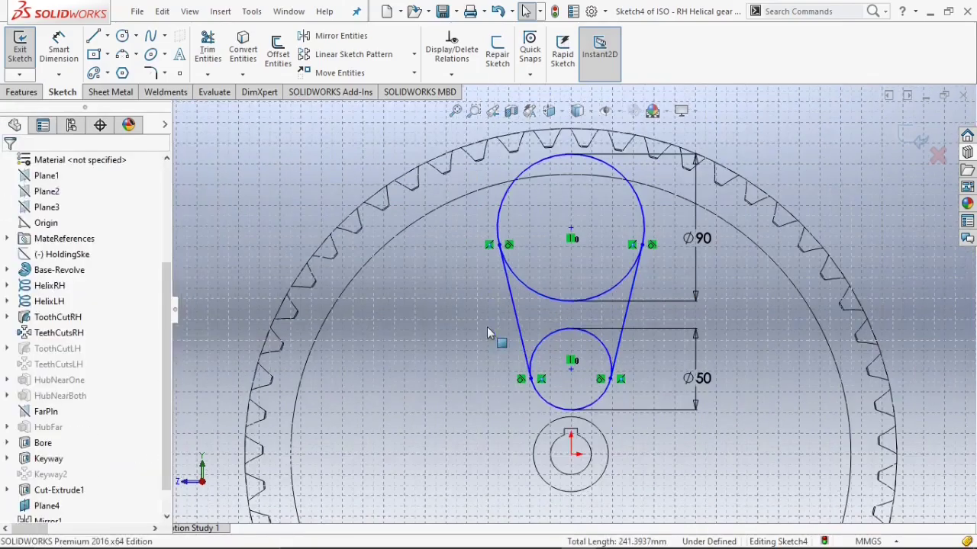
scroll(574, 220, up, 1)
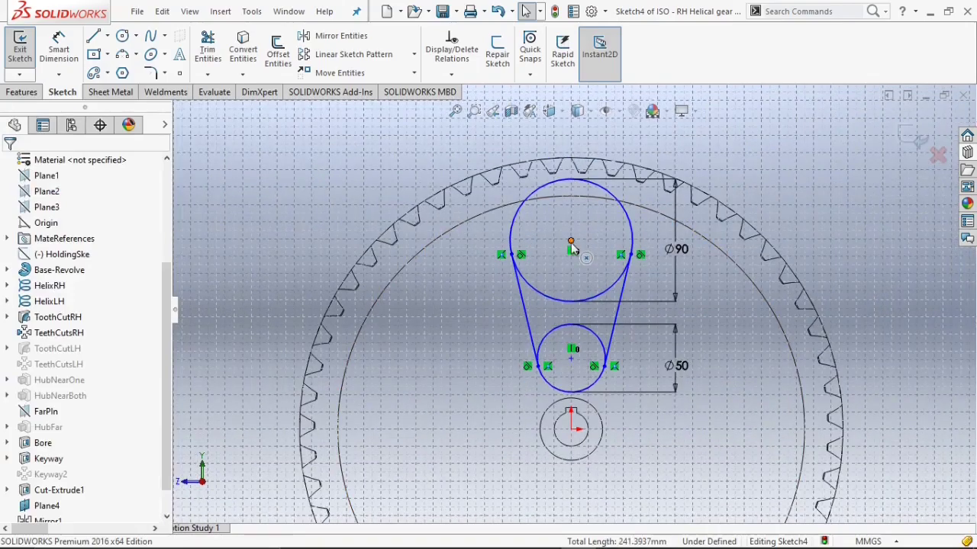
Move the upper circle's centre downward so the upper circle meets the lower circle.
drag(573, 245, 571, 265)
drag(570, 264, 570, 264)
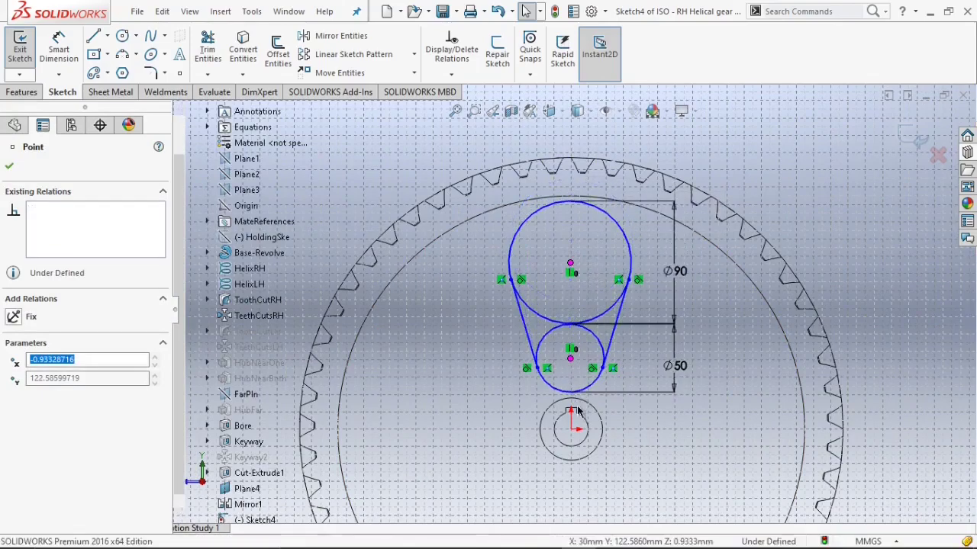
Trim away the inner arcs of both circles, leaving a single teardrop-shaped outline.
scroll(574, 336, down, 2)
click(207, 49)
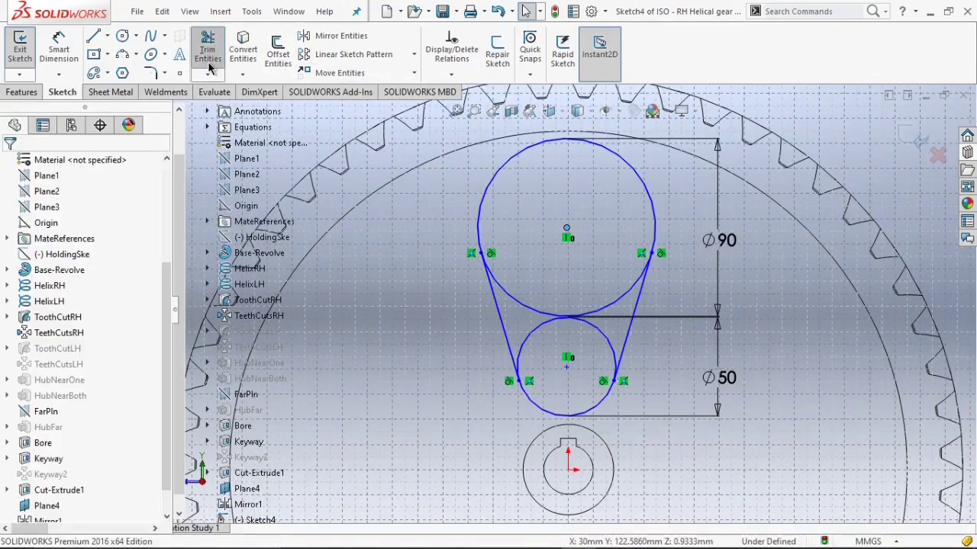
drag(566, 316, 565, 356)
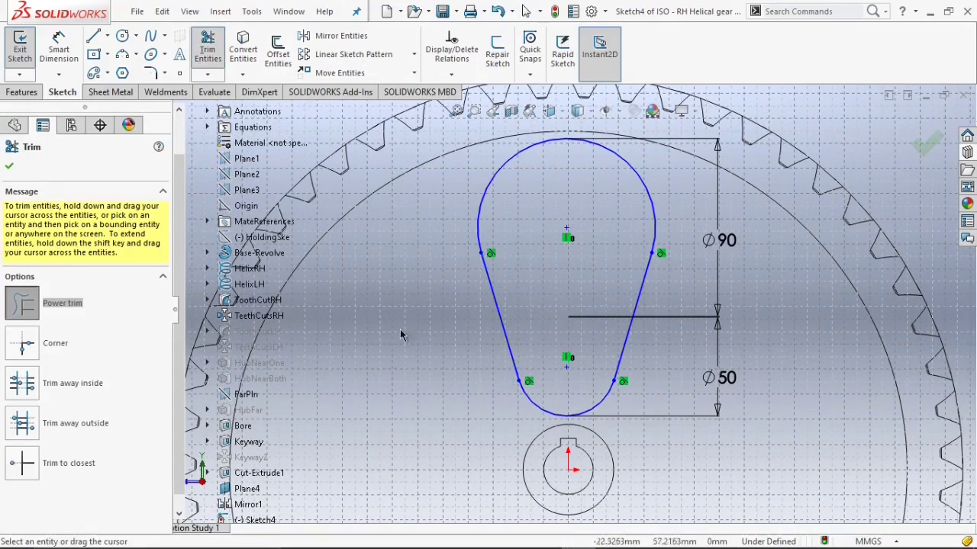
click(10, 167)
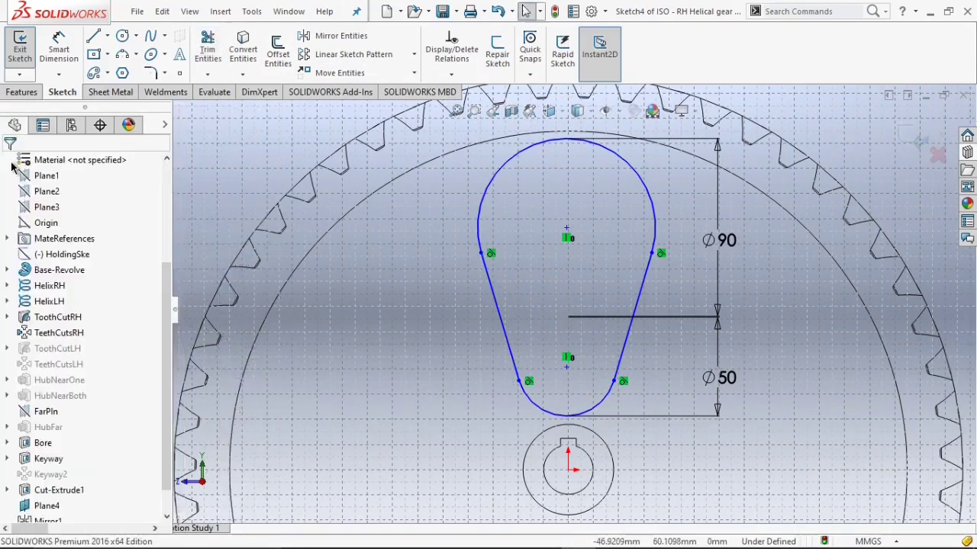
Cut-extrude the teardrop profile through the gear with the Through All - Both end condition.
click(30, 93)
click(209, 53)
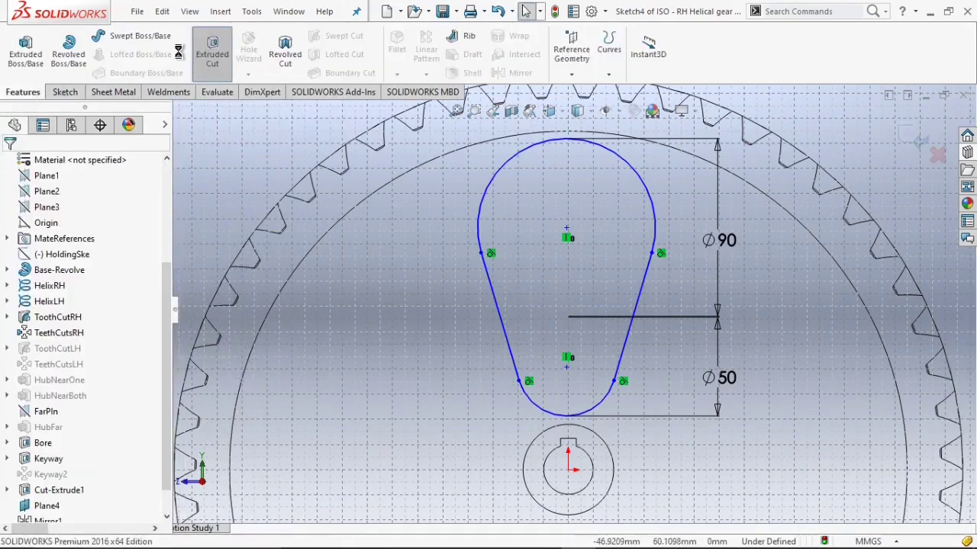
click(588, 113)
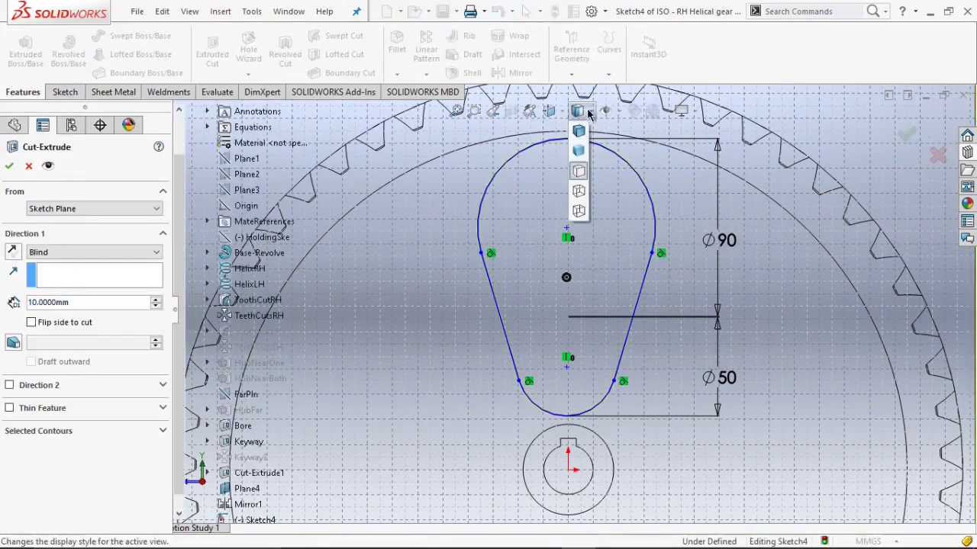
click(580, 131)
click(91, 252)
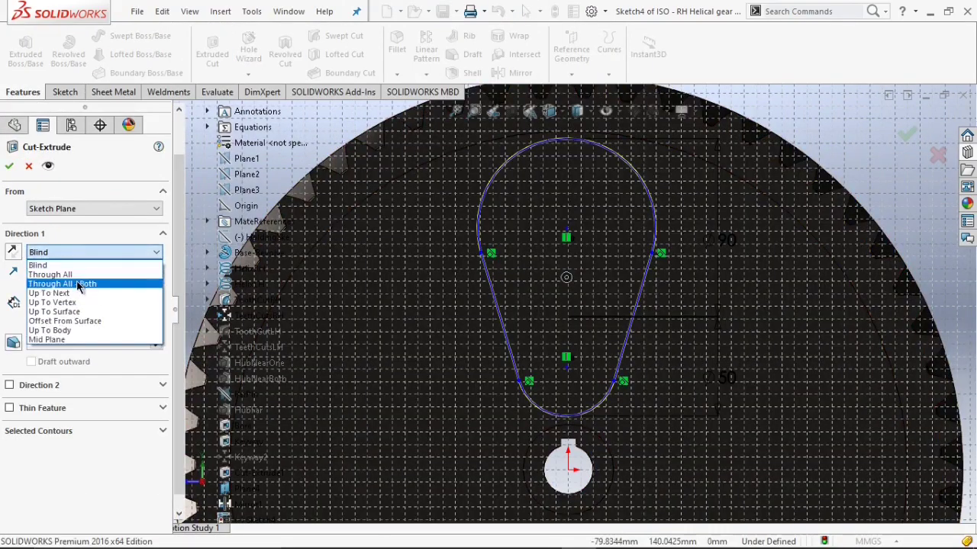
click(82, 285)
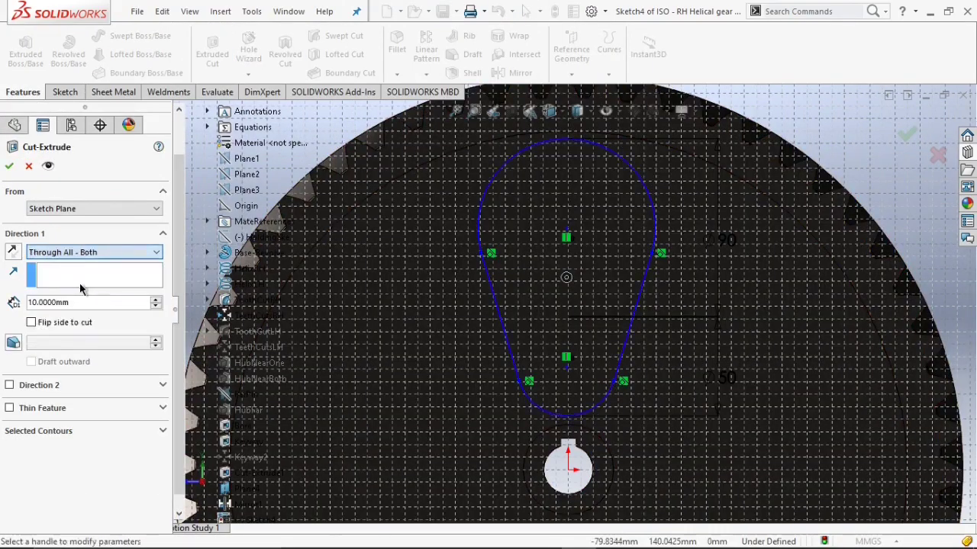
click(9, 167)
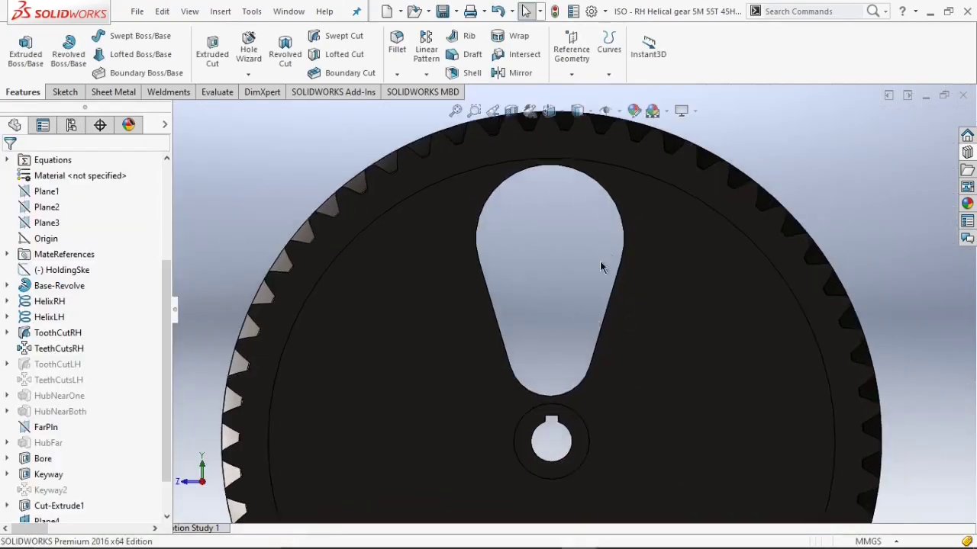
Circular-pattern the teardrop cut five times over 360 degrees around the gear's circular edge.
scroll(608, 259, up, 3)
scroll(549, 299, up, 3)
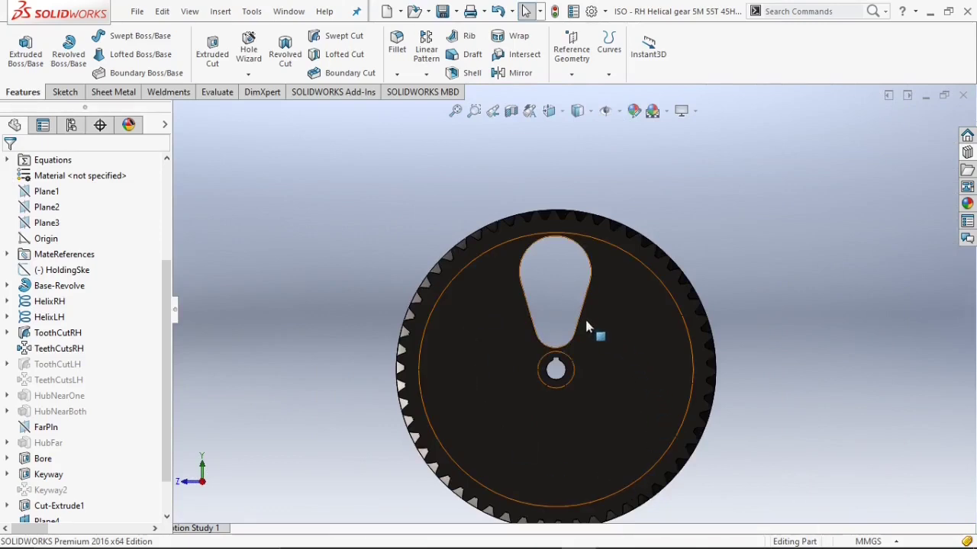
click(426, 74)
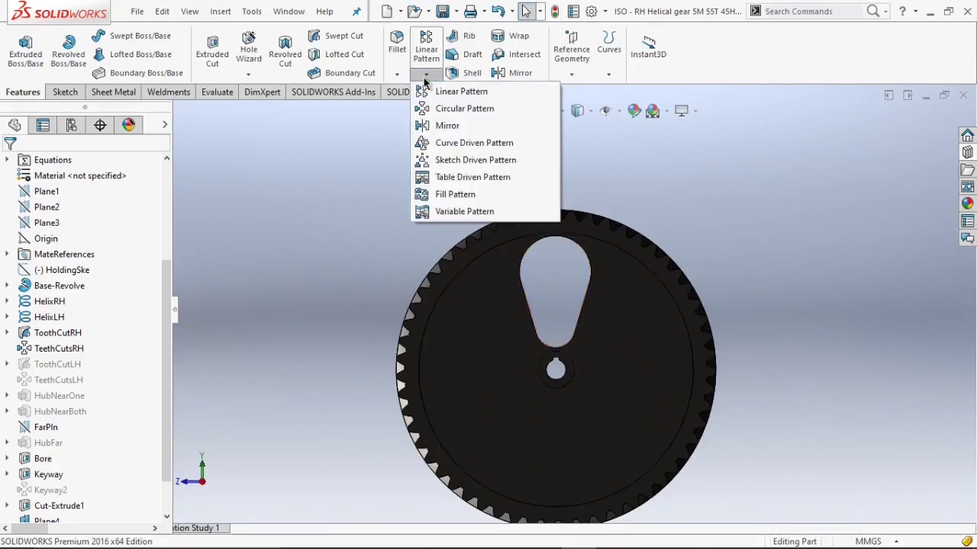
click(431, 107)
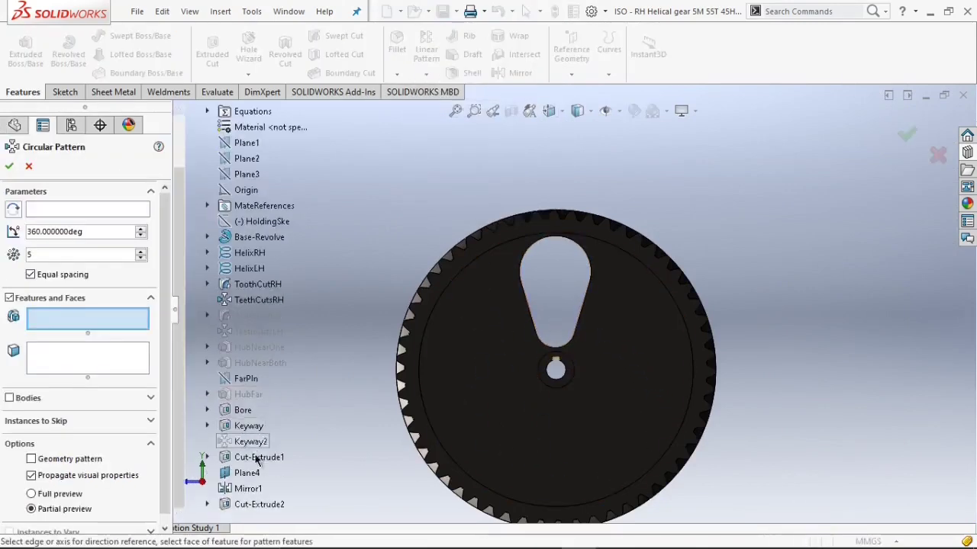
click(259, 504)
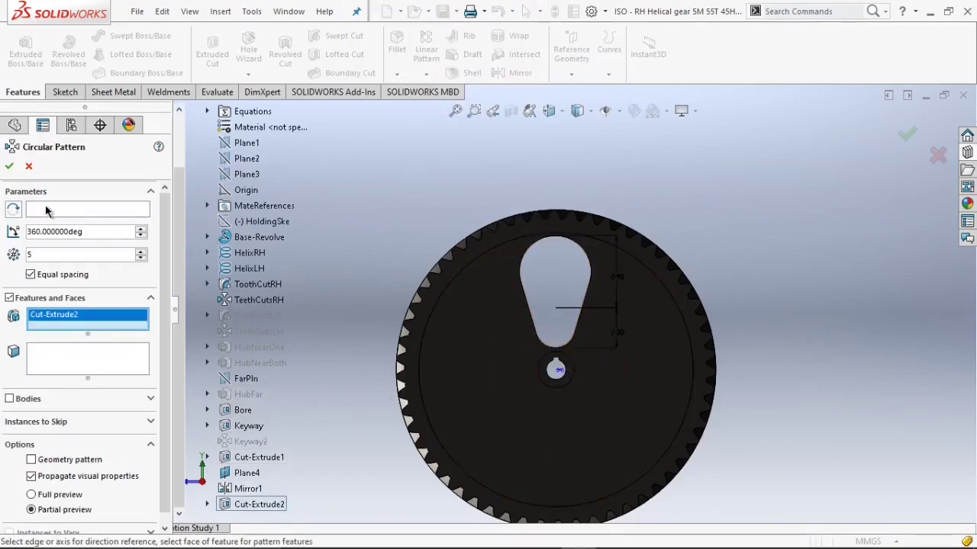
click(45, 212)
scroll(446, 372, down, 5)
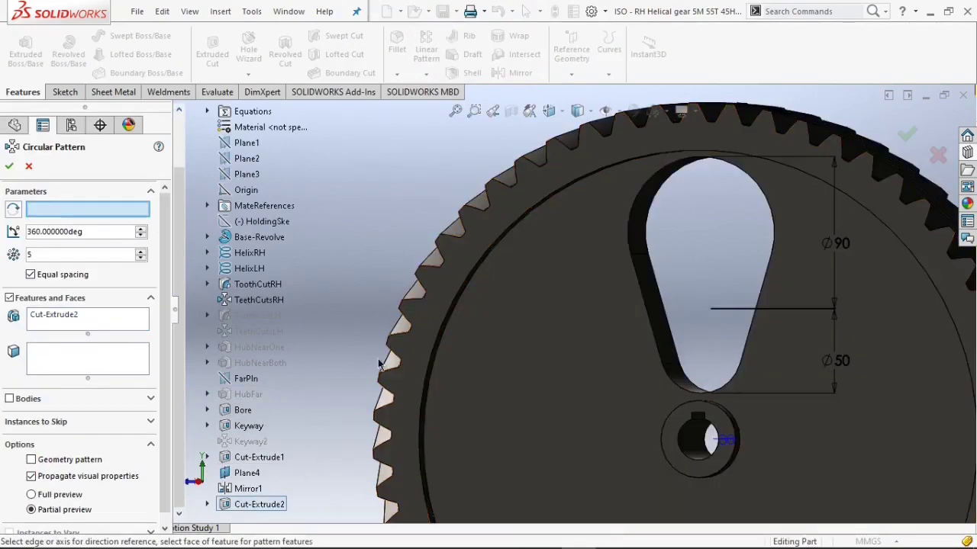
click(439, 363)
scroll(489, 373, up, 6)
scroll(571, 389, down, 2)
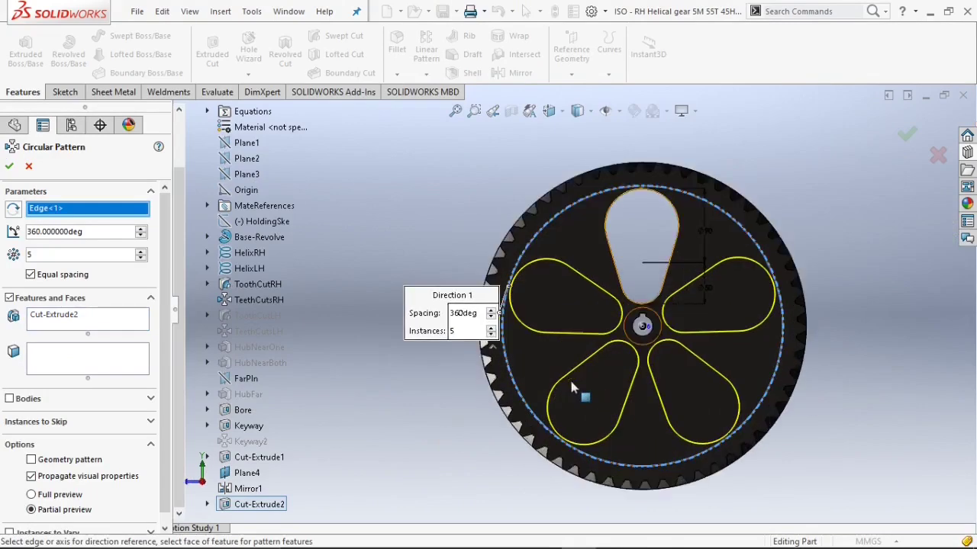
click(11, 167)
Fillet the edges of the patterned teardrop cuts with a 3 mm radius.
scroll(661, 307, up, 2)
key(Left)
key(Left)
key(Down)
scroll(661, 308, down, 3)
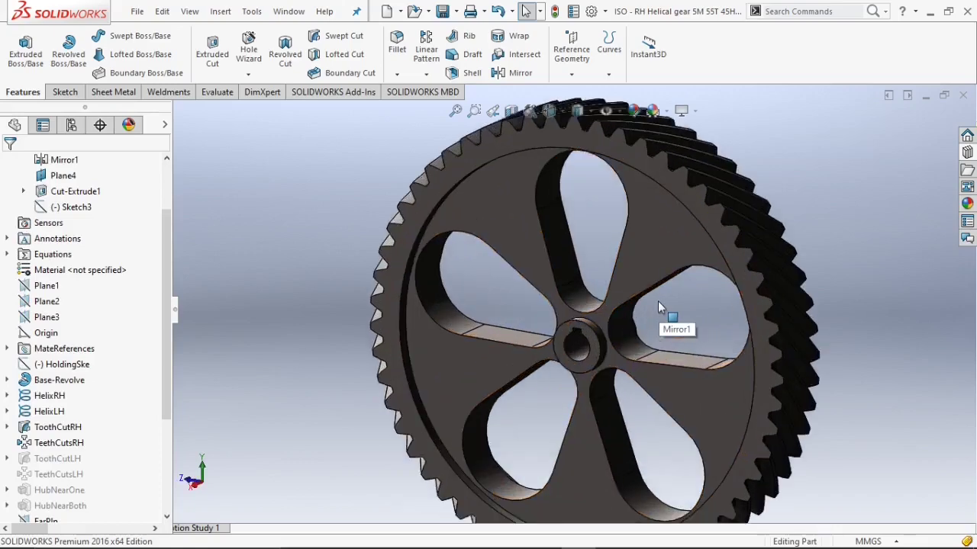
scroll(568, 214, down, 2)
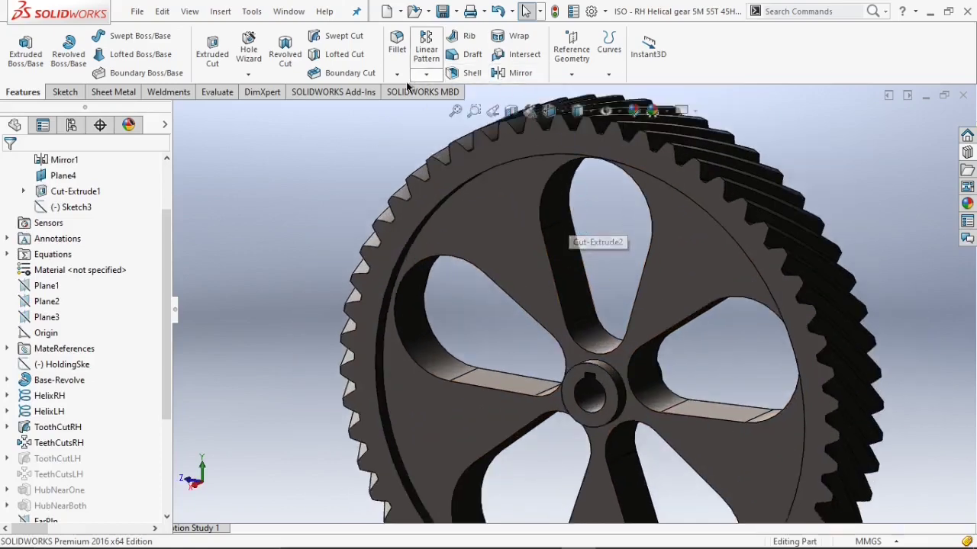
click(396, 44)
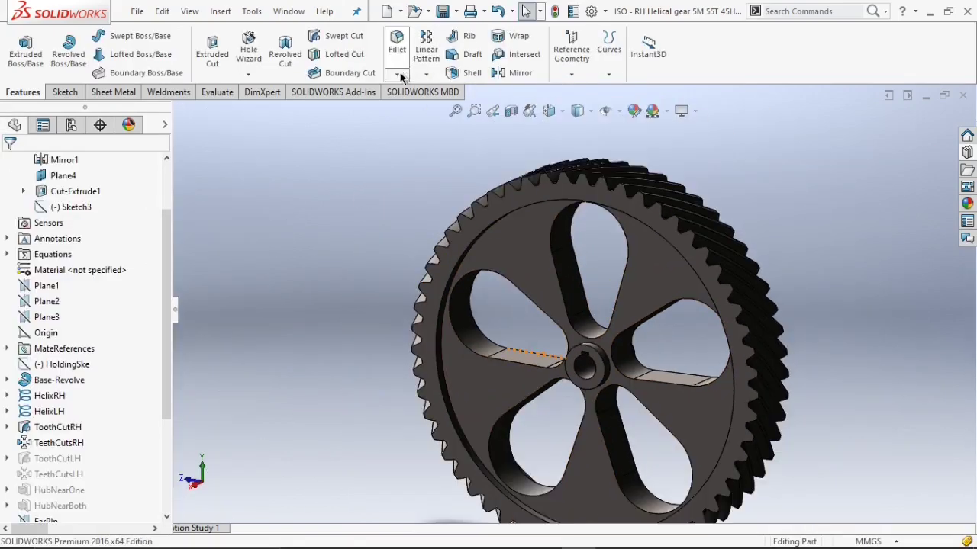
click(397, 74)
click(408, 89)
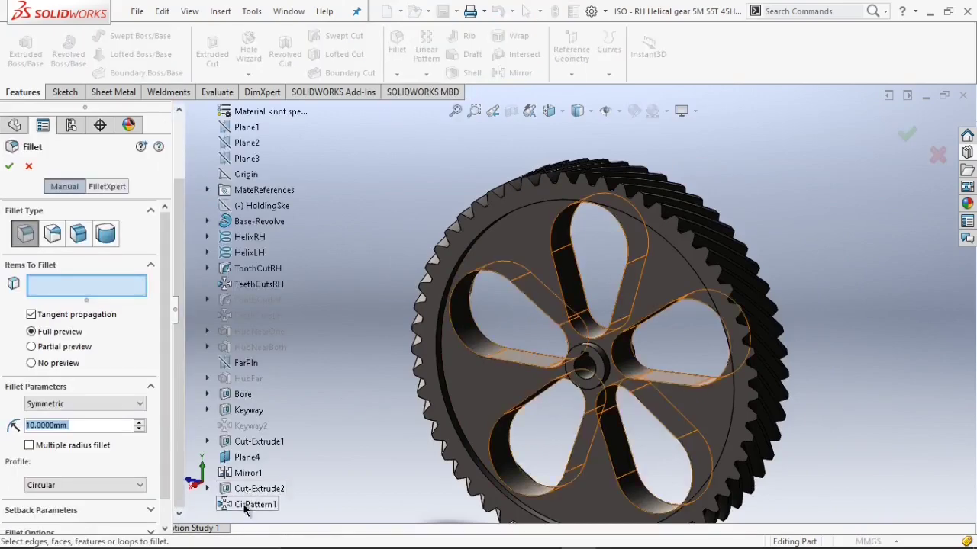
click(252, 504)
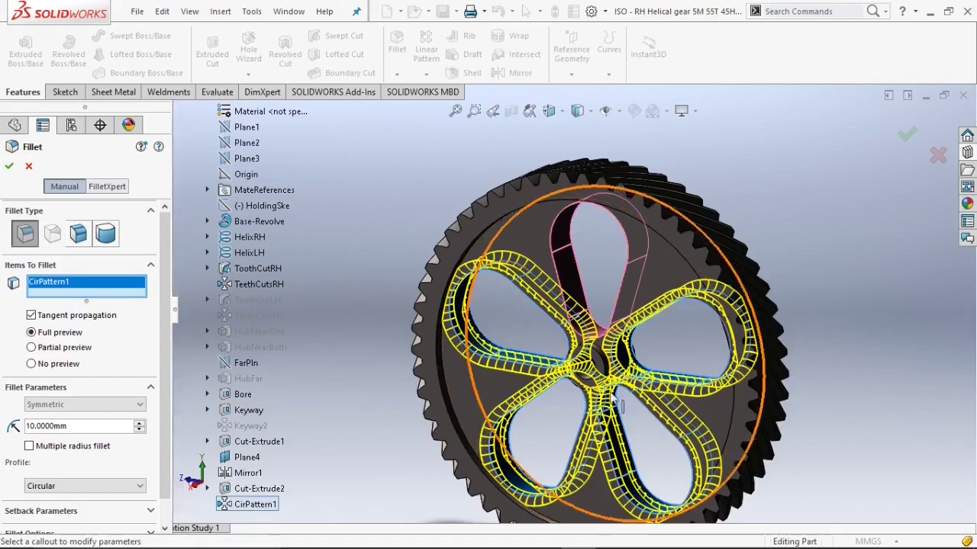
scroll(163, 373, down, 1)
scroll(163, 373, down, 1)
text(3)
key(Return)
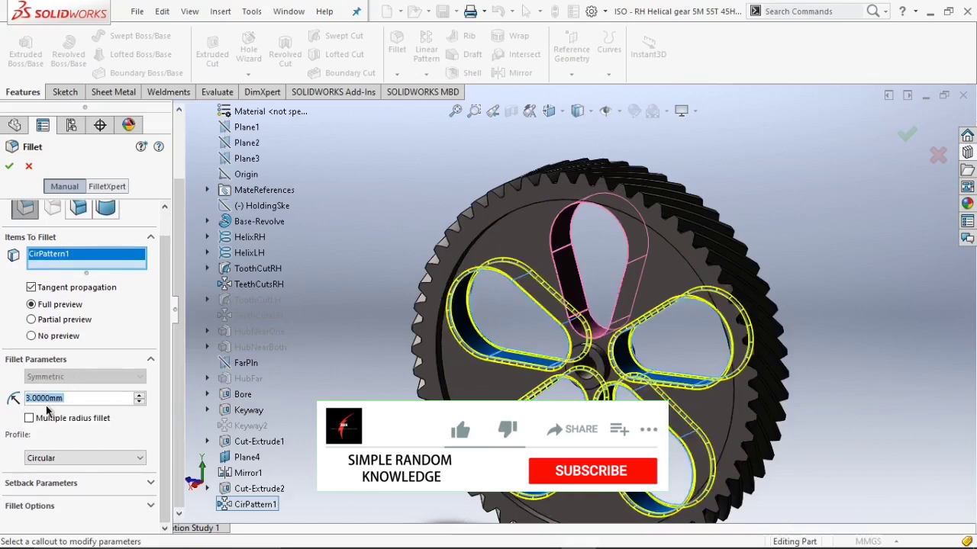
click(10, 166)
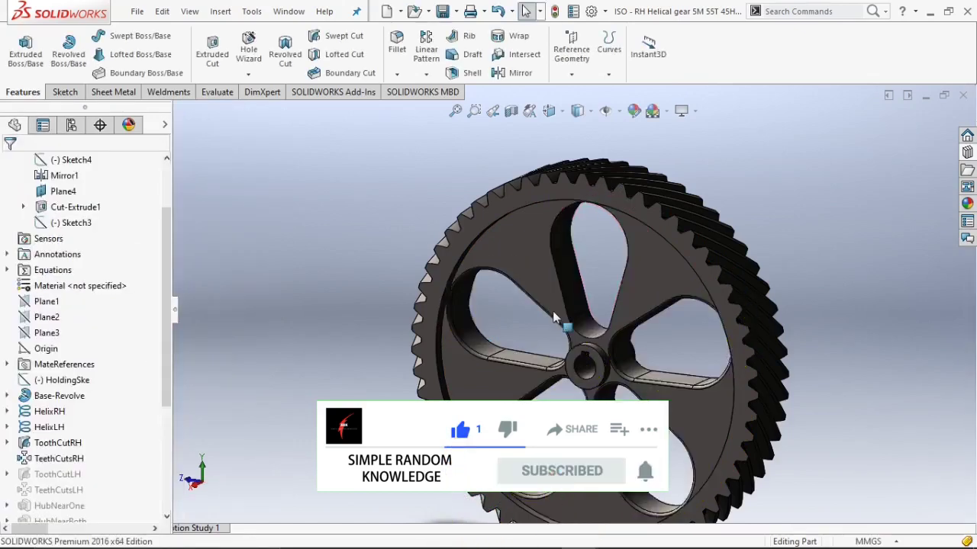
Fillet the edges of the original teardrop cut as well.
scroll(555, 318, down, 3)
click(396, 74)
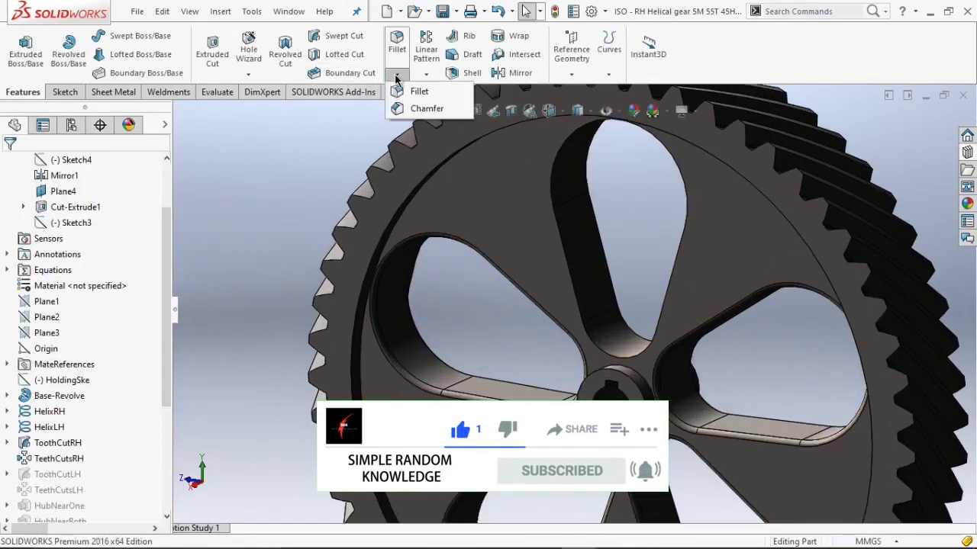
click(397, 42)
click(252, 473)
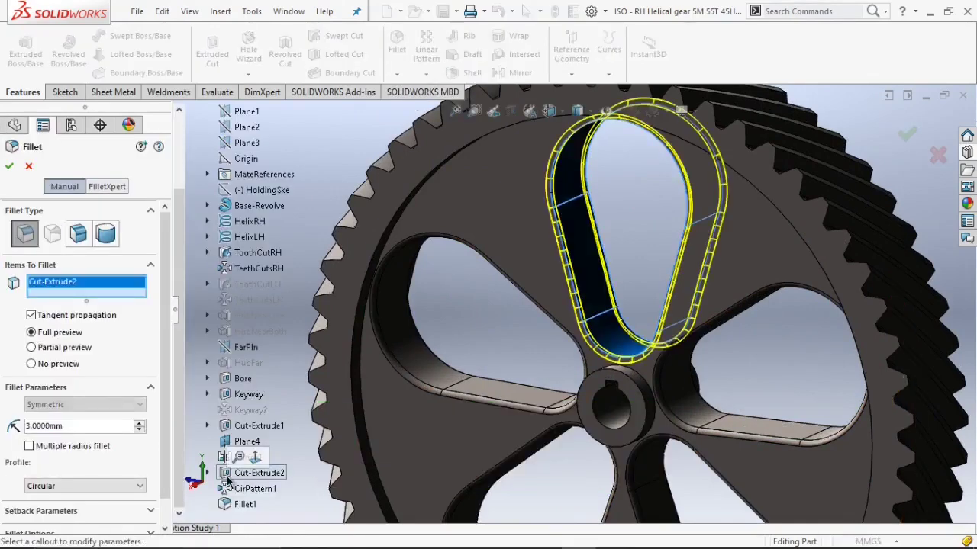
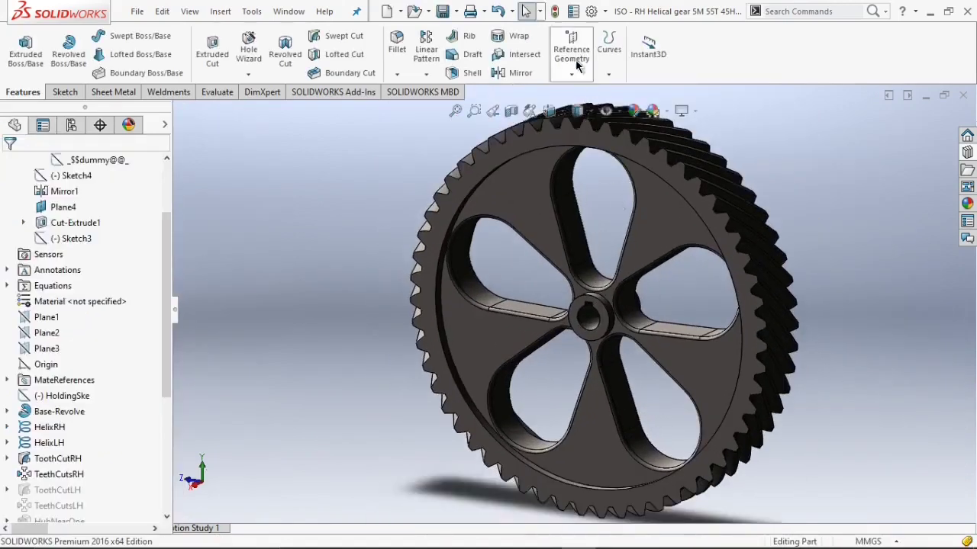
Create a reference axis through the cylindrical face of the gear's bore.
click(578, 67)
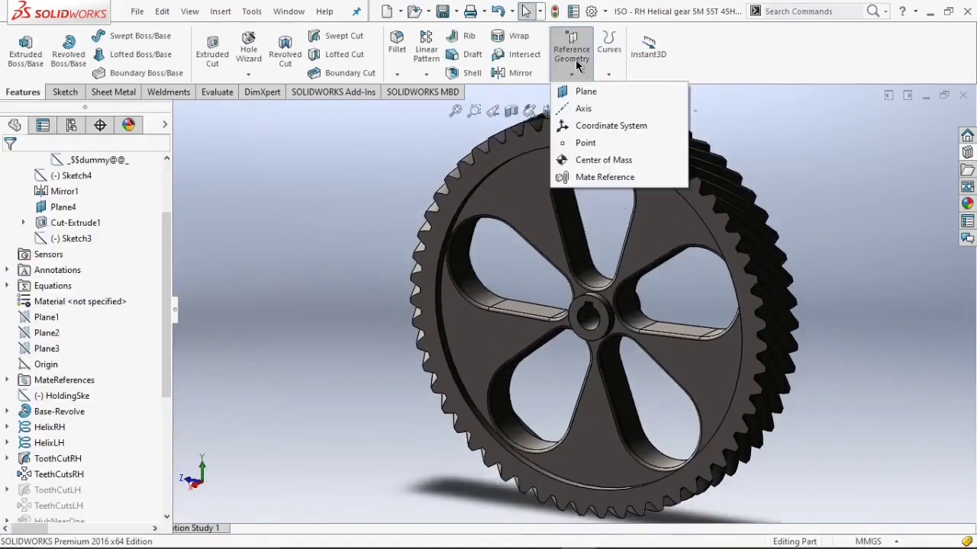
click(578, 109)
scroll(581, 309, down, 4)
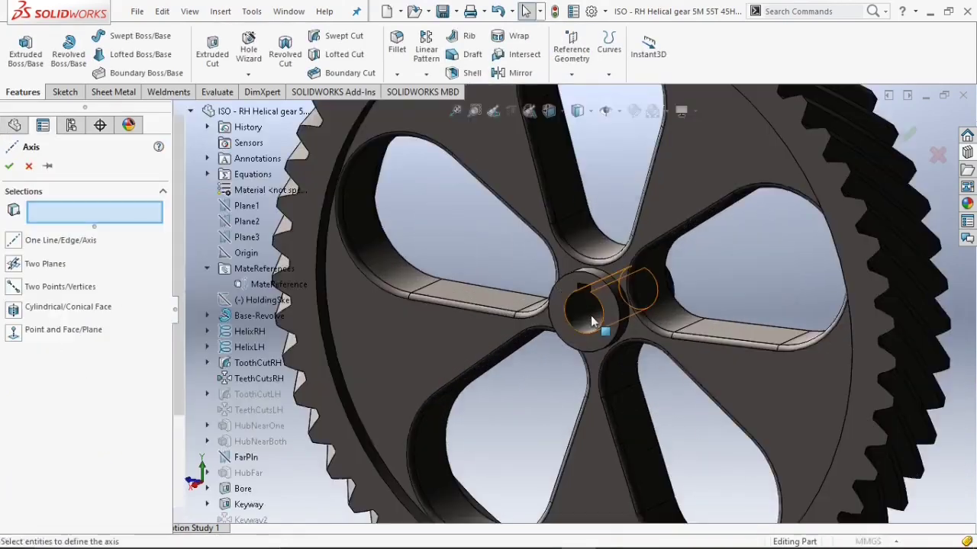
click(590, 315)
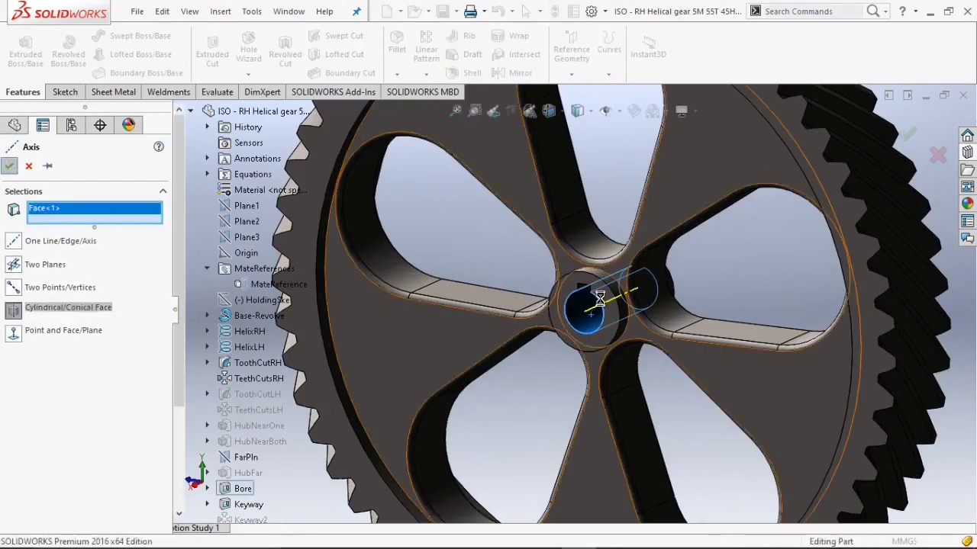
scroll(583, 297, up, 4)
scroll(392, 251, up, 1)
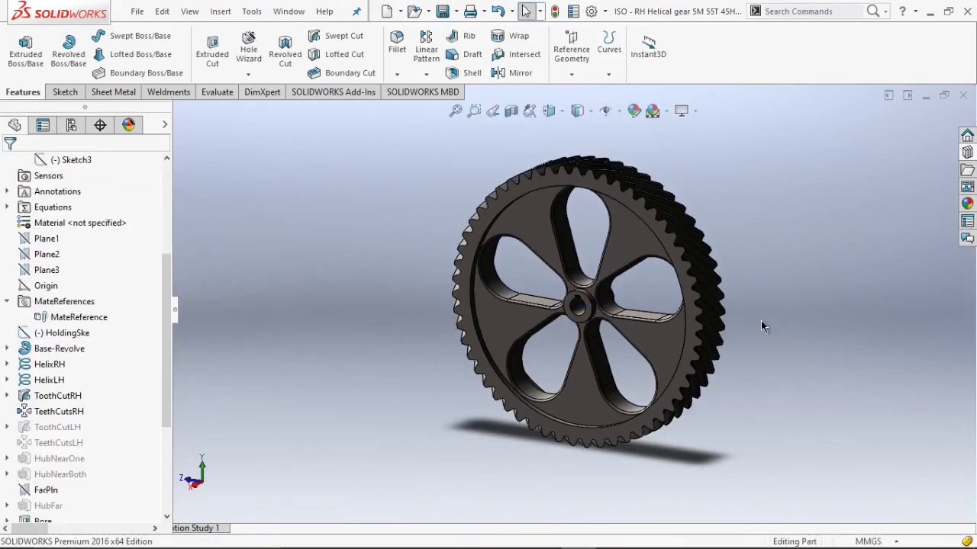
Save the part as Helical Gear in the two Stage Speed Reducer folder on the Desktop.
click(457, 11)
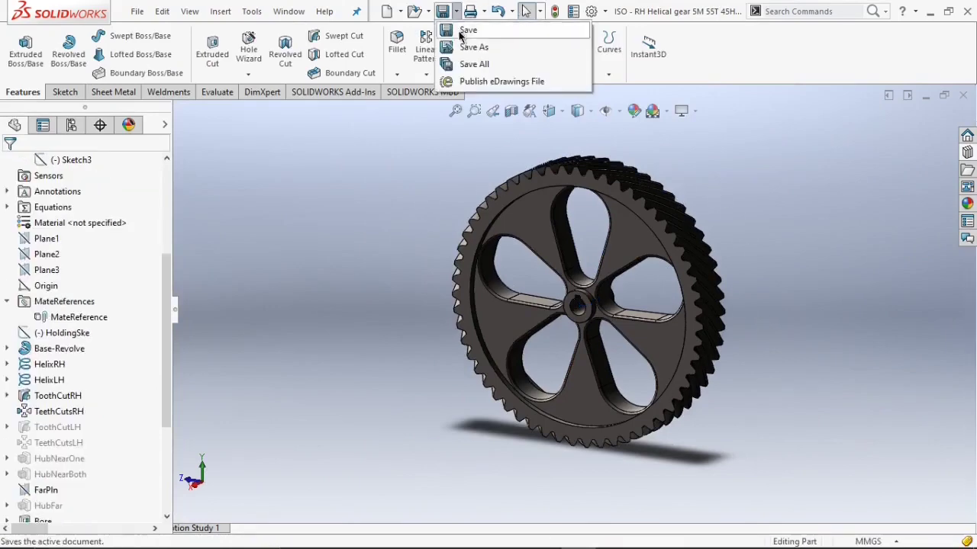
click(467, 45)
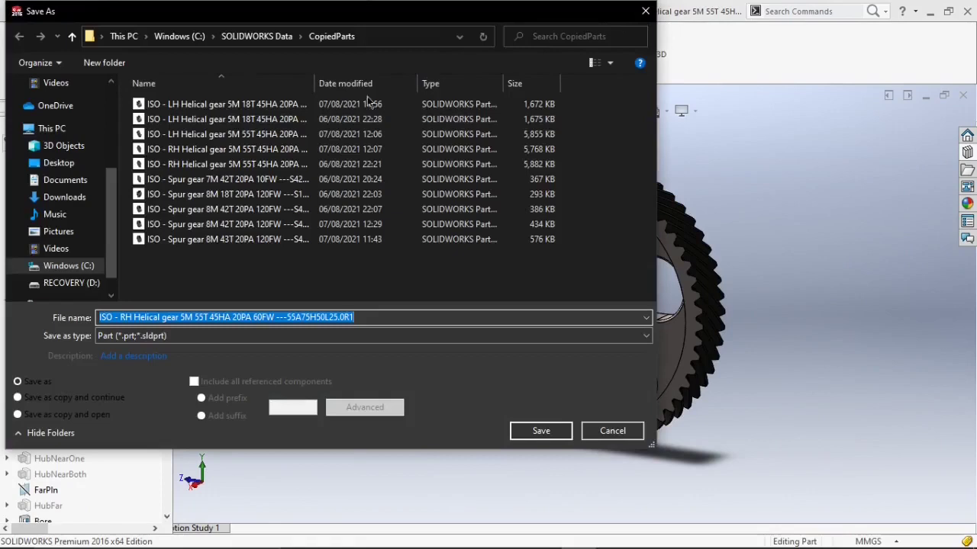
click(62, 164)
double_click(195, 104)
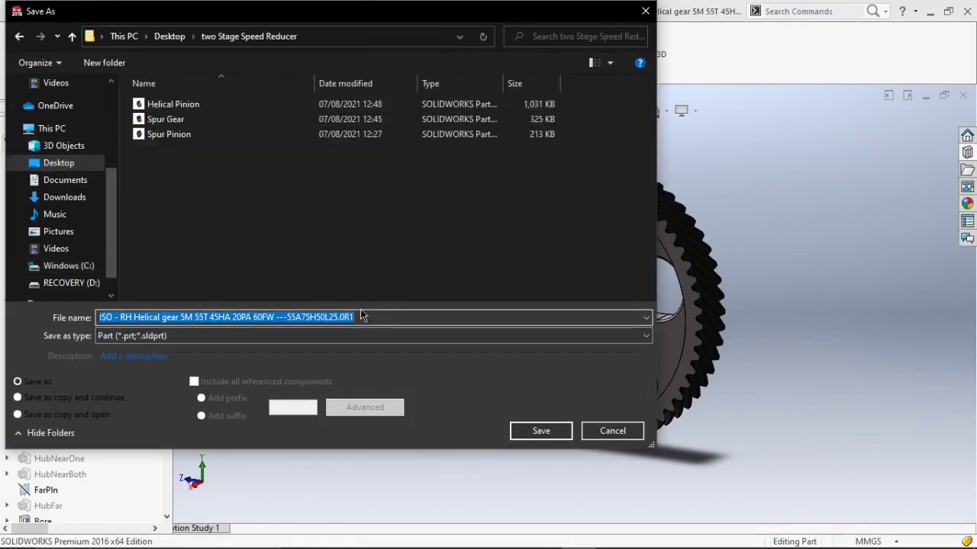
key(BackSpace)
text(He)
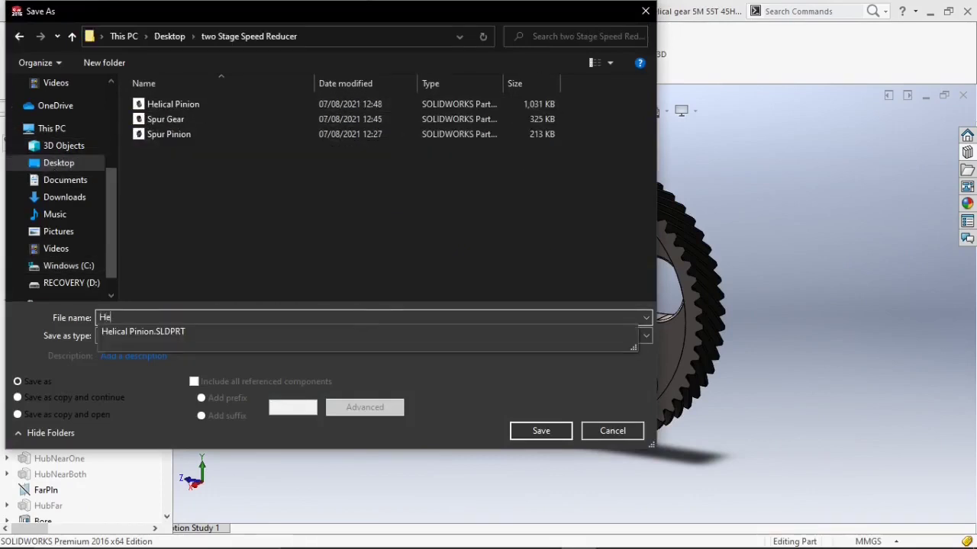
text(lica)
text(l Gear)
key(Return)
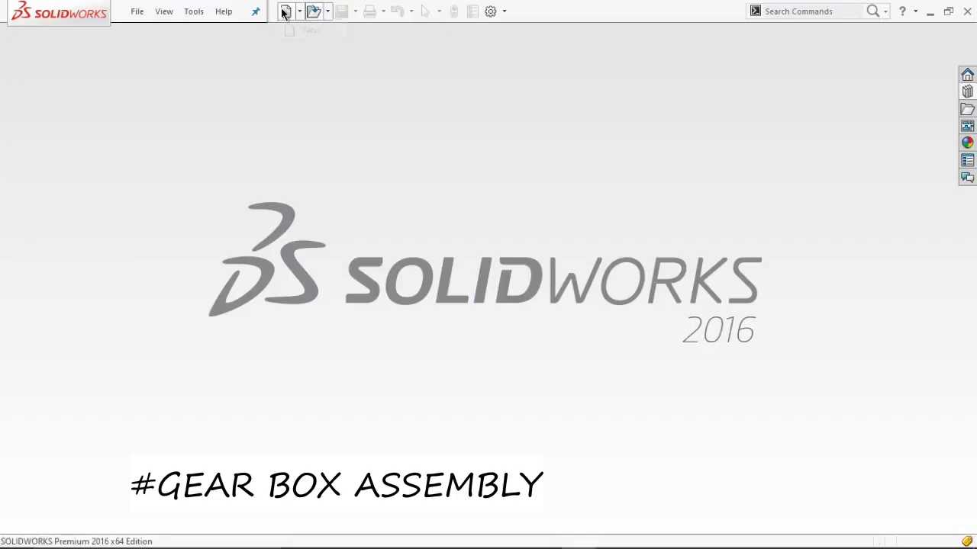
Start a new assembly document.
click(285, 11)
click(268, 187)
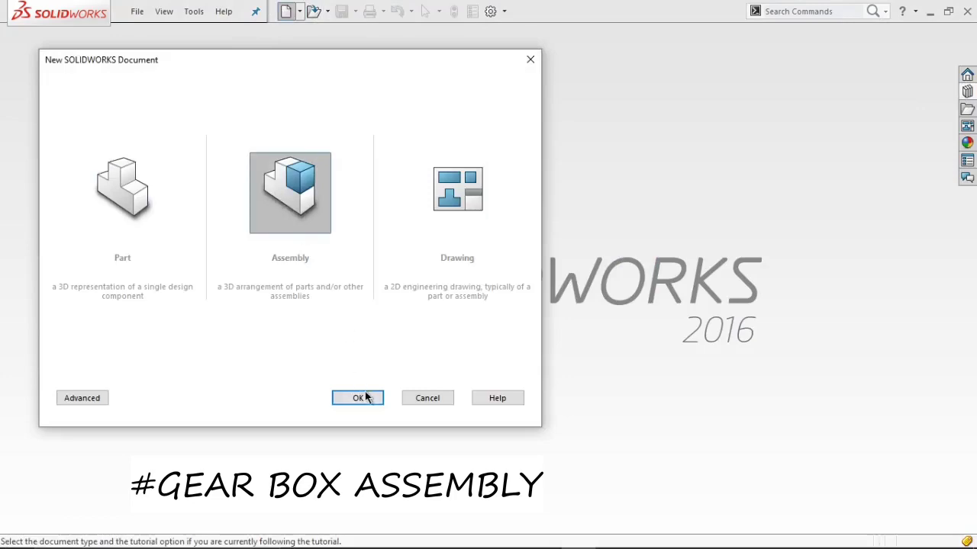
click(365, 397)
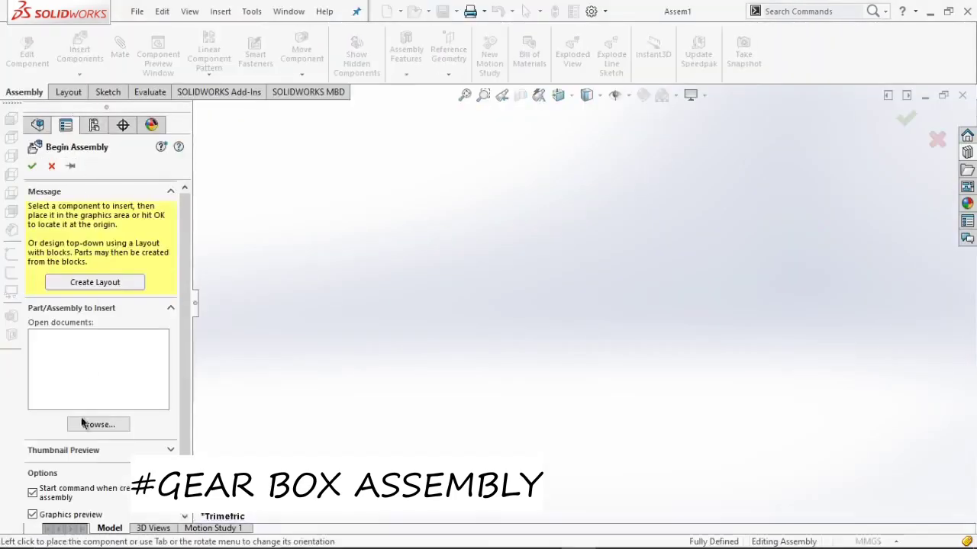
Insert the Spur Gear part from the two Stage Speed Reducer folder into the assembly.
click(95, 424)
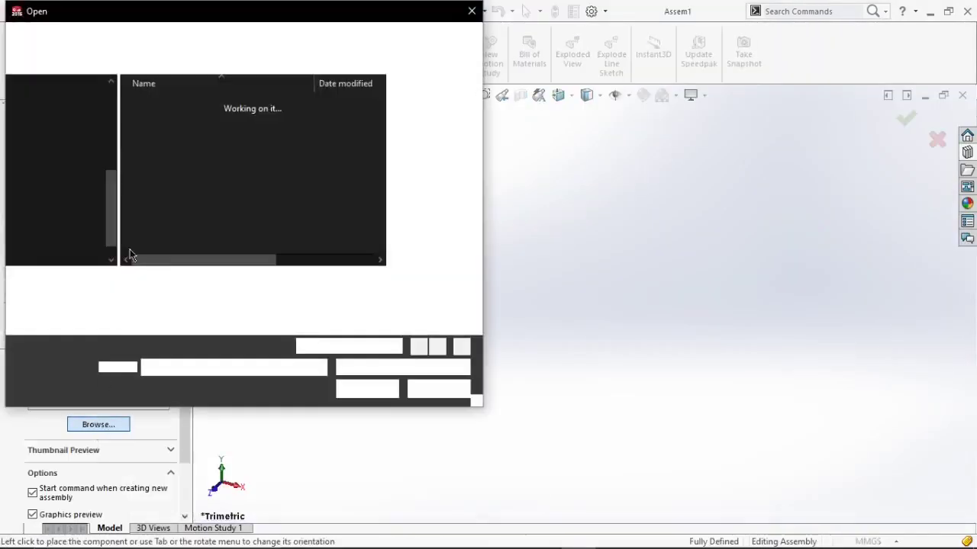
double_click(167, 134)
click(588, 342)
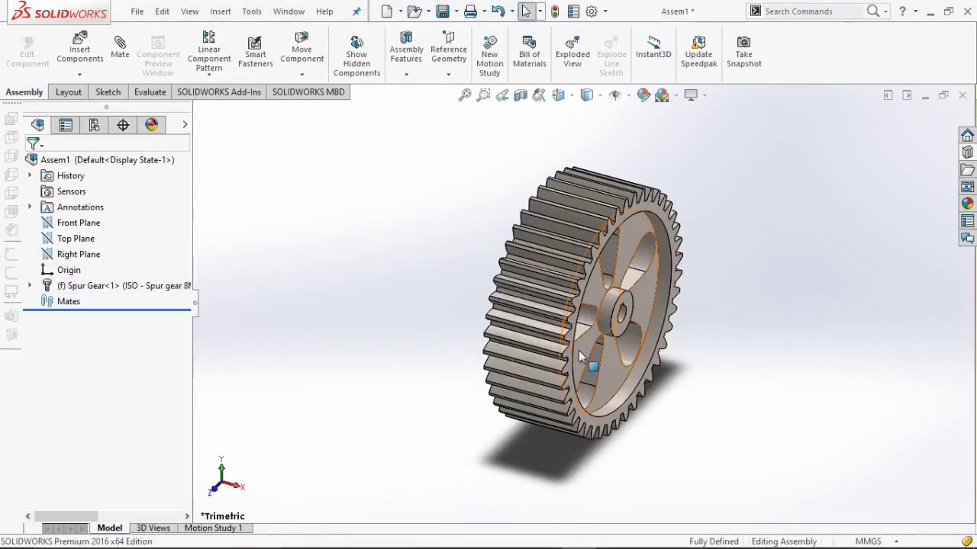
Set the Spur Gear component to float.
click(579, 357)
right_click(617, 318)
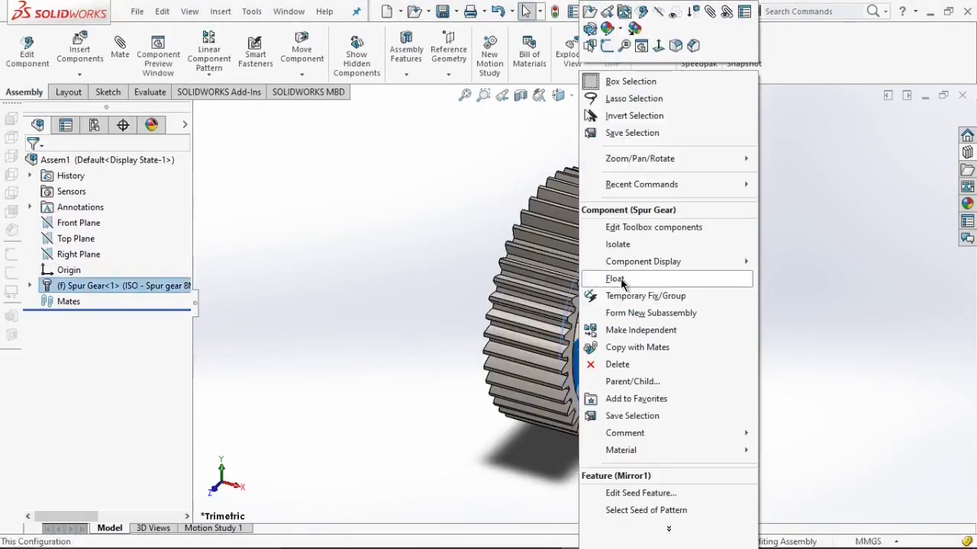
click(619, 277)
Mate the assembly's Front Plane coincident with the spur gear's Axis1.
click(128, 59)
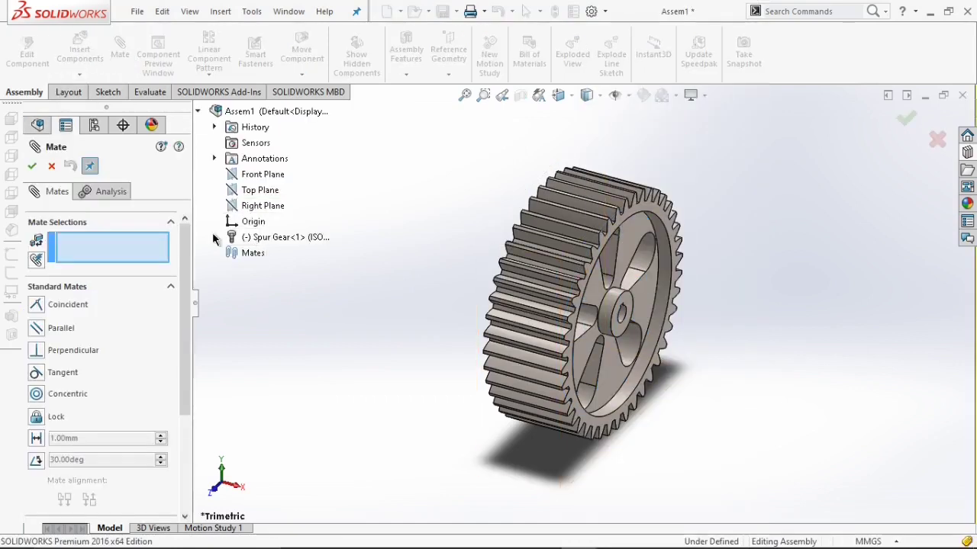
click(215, 238)
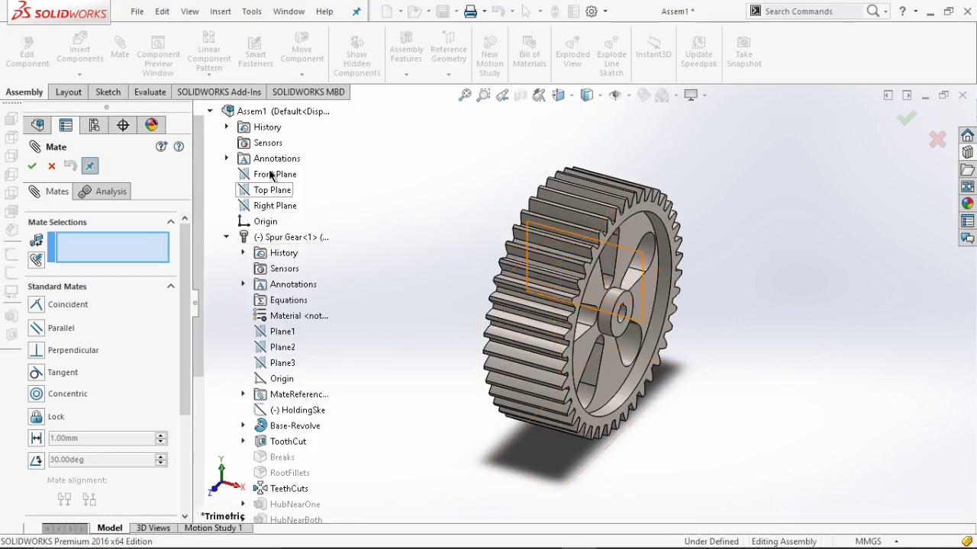
click(271, 176)
scroll(311, 378, down, 5)
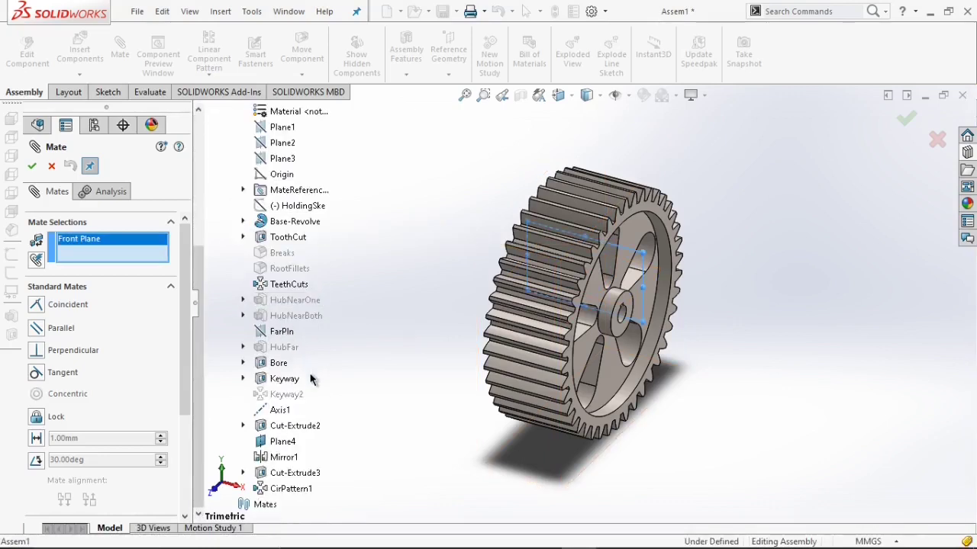
click(283, 412)
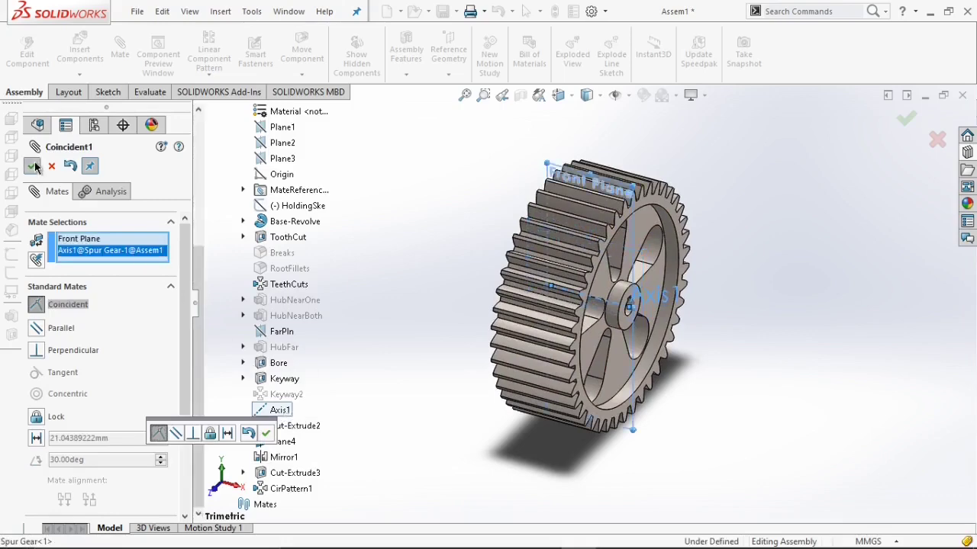
click(33, 167)
Mate the spur gear's Axis1 coincident with the assembly's Top Plane.
click(278, 412)
scroll(307, 367, up, 5)
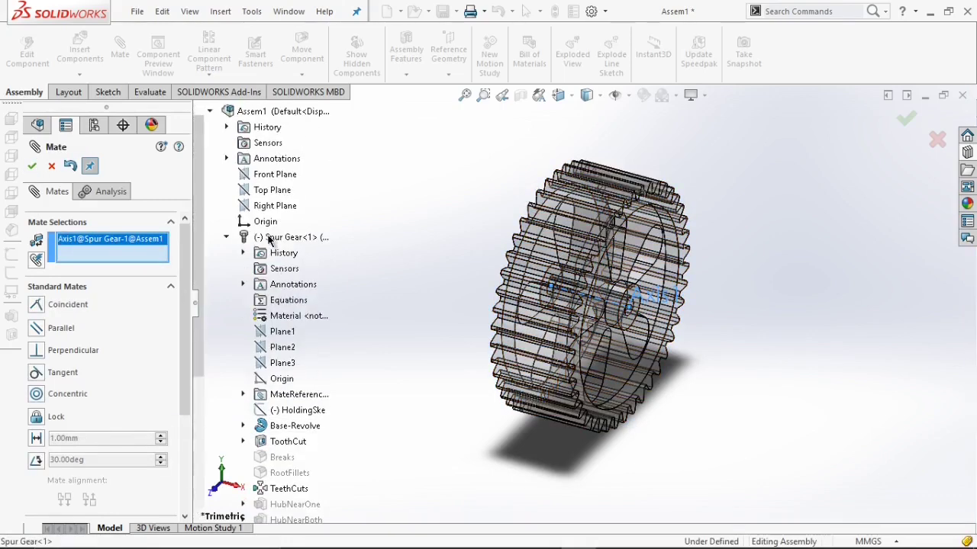
click(271, 191)
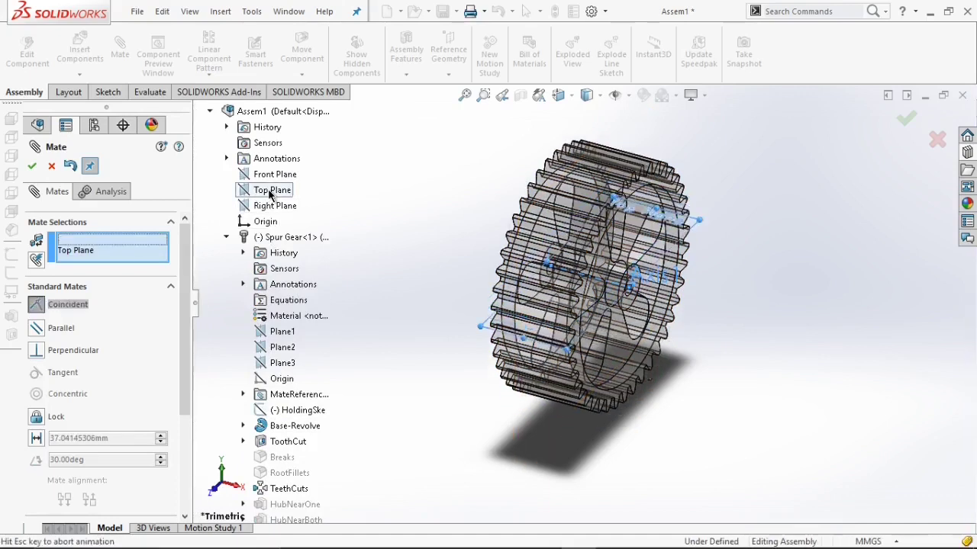
click(31, 167)
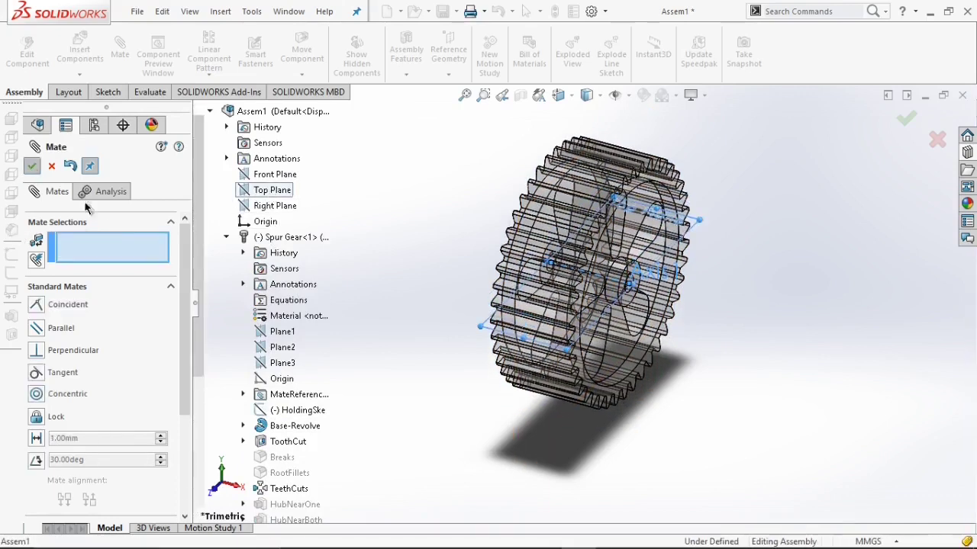
Mate the assembly's Right Plane coincident with the spur gear's Plane4 and close the Mate command.
click(274, 207)
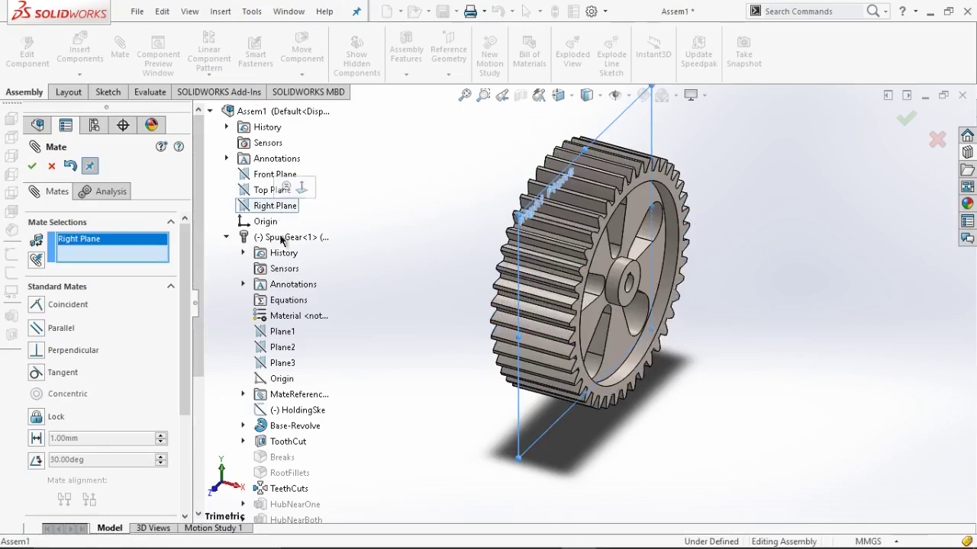
scroll(313, 476, down, 5)
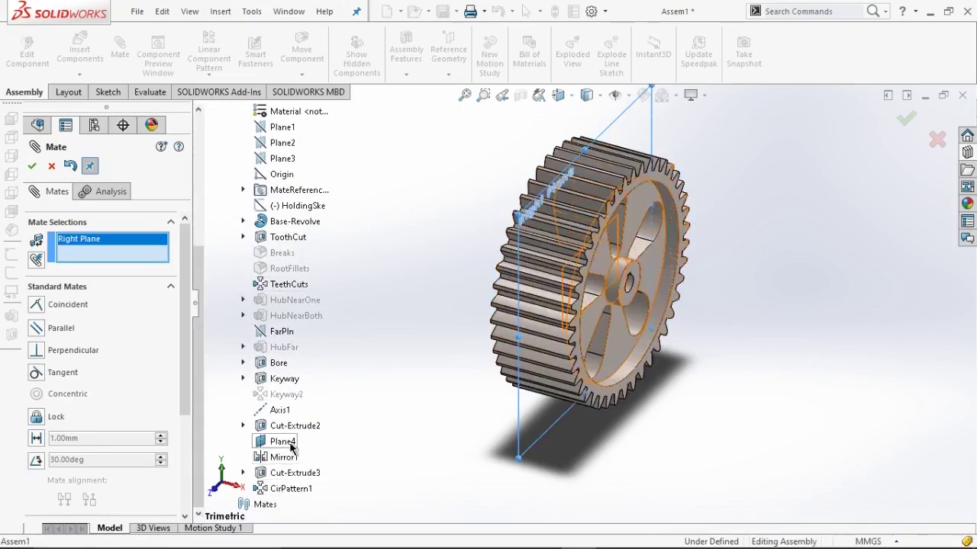
click(274, 441)
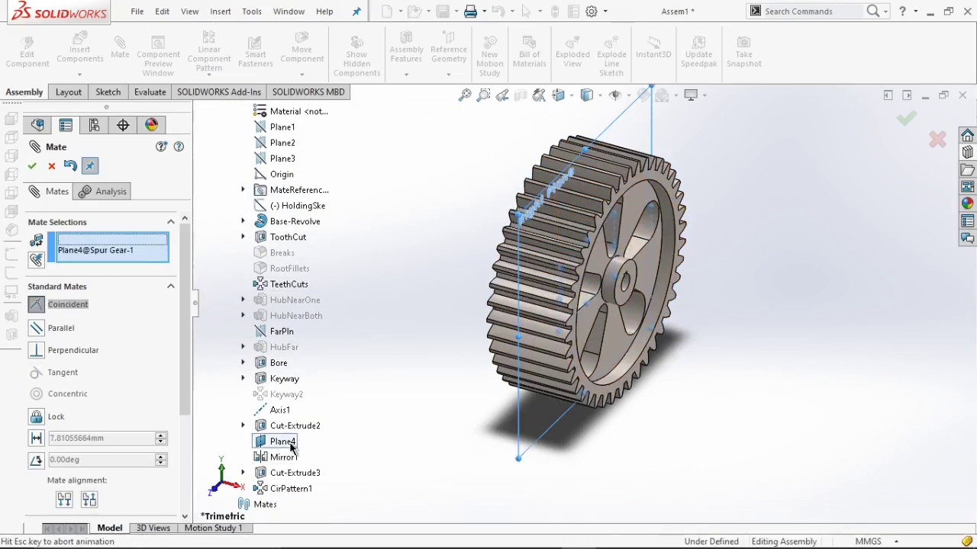
click(32, 167)
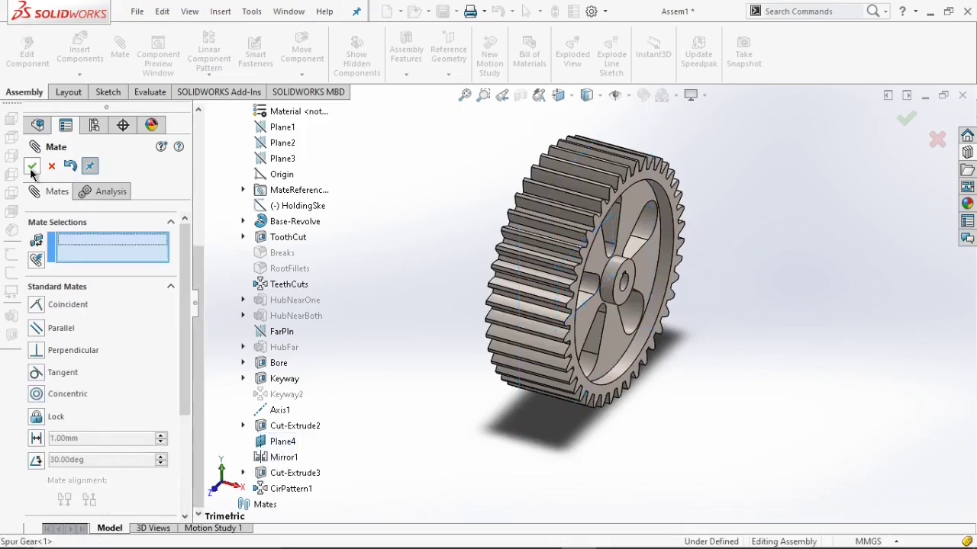
click(51, 167)
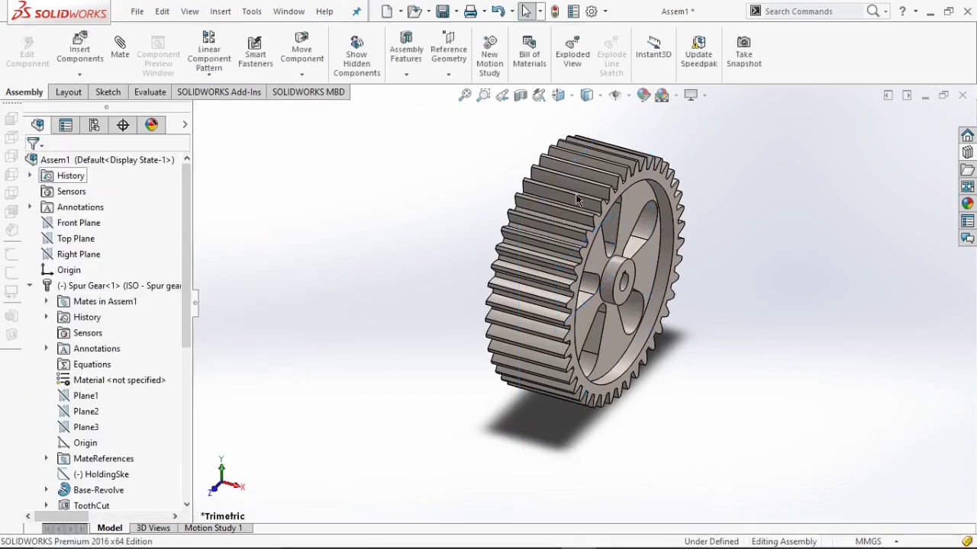
Insert the Spur Pinion part into the assembly beside the spur gear.
drag(631, 205, 556, 327)
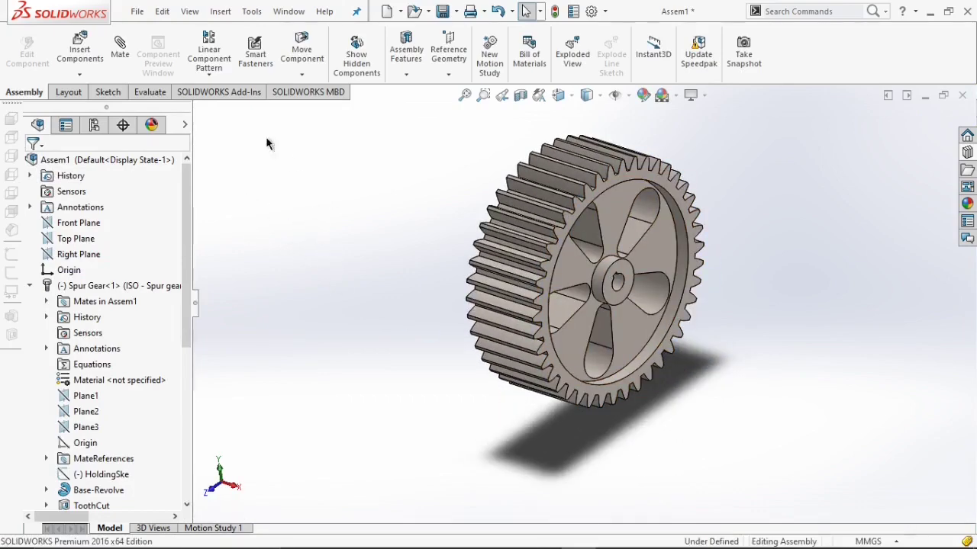
click(95, 61)
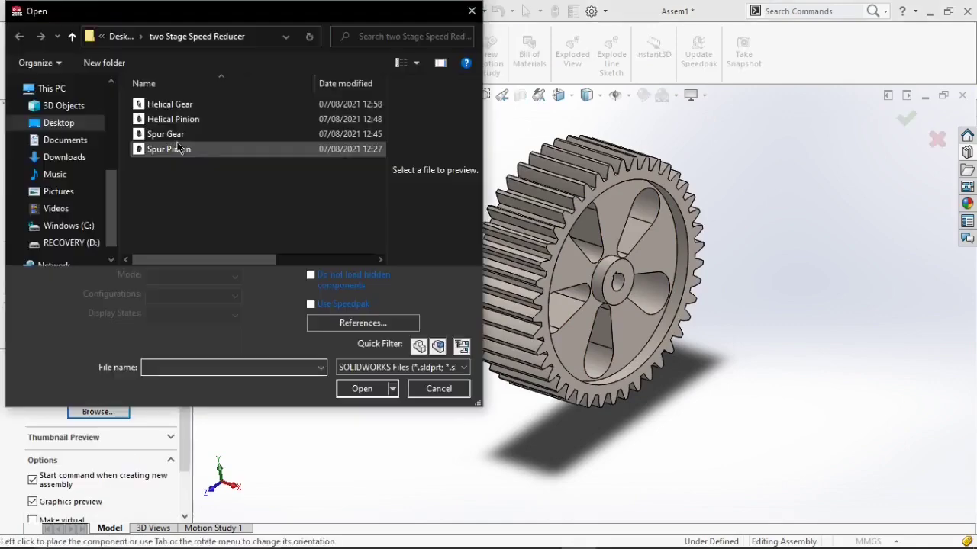
click(373, 369)
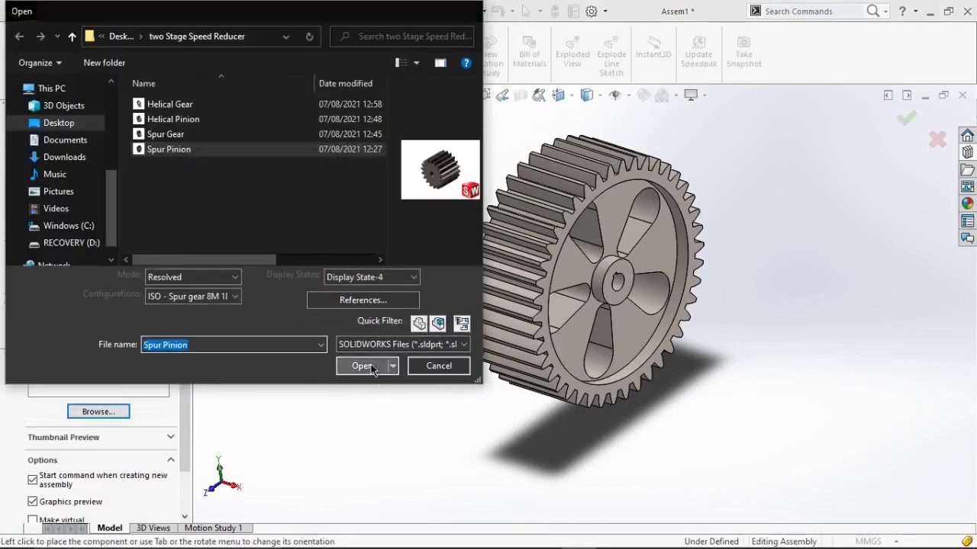
click(404, 218)
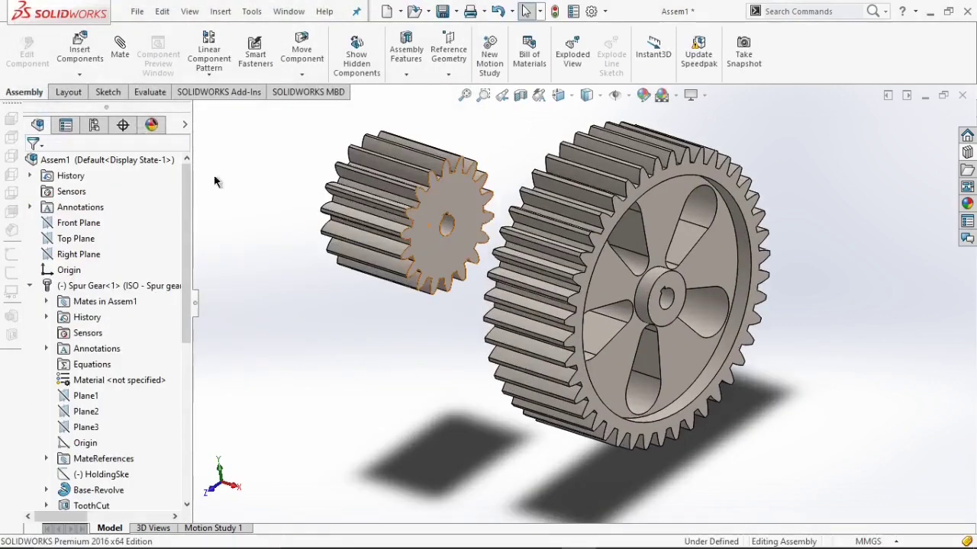
Mate the spur pinion's Axis1 coincident with the assembly's Front Plane.
click(120, 54)
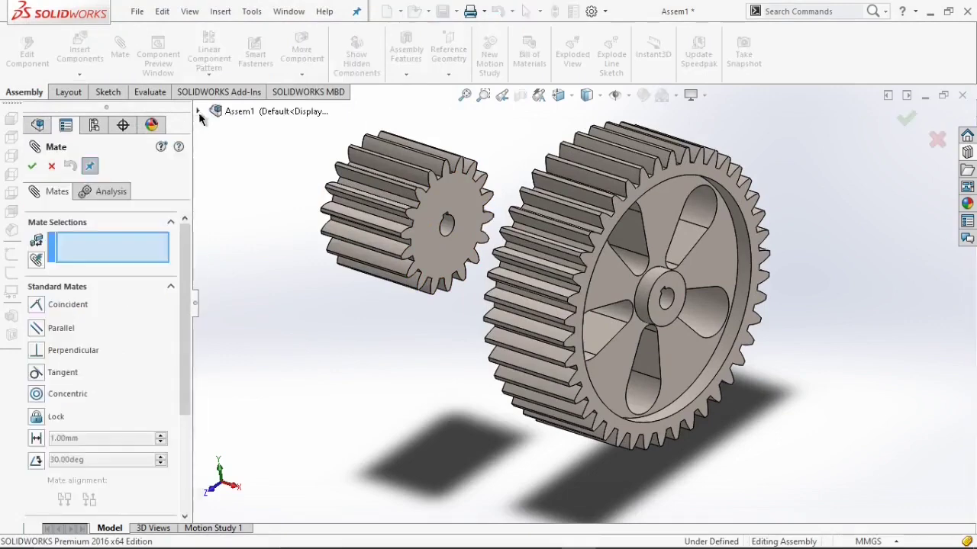
scroll(268, 336, down, 2)
scroll(268, 336, down, 2)
scroll(268, 334, up, 4)
scroll(268, 332, down, 5)
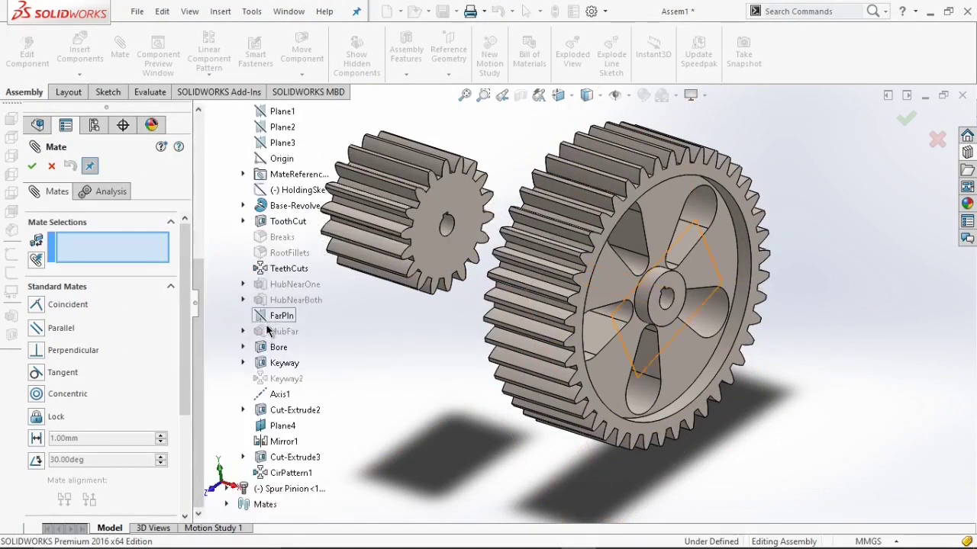
click(226, 489)
scroll(333, 404, down, 1)
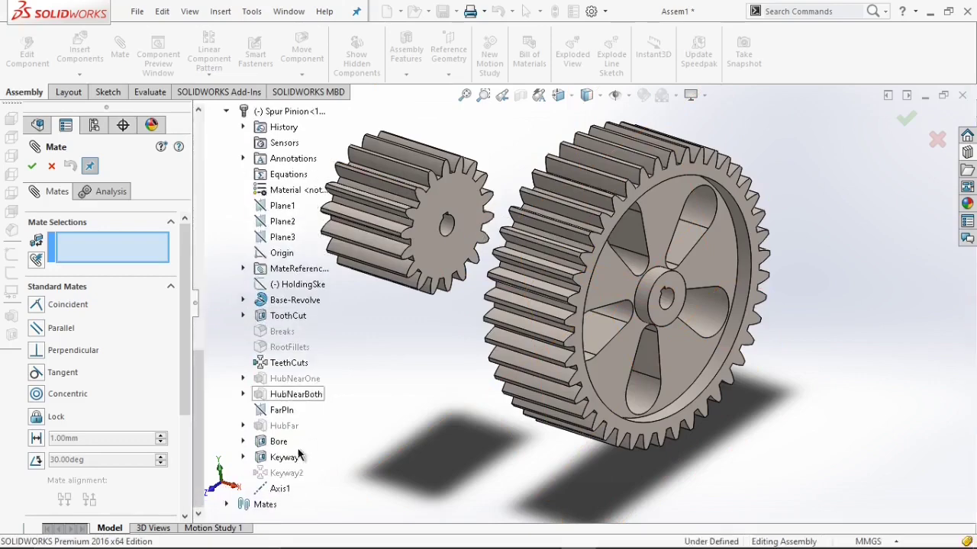
click(280, 489)
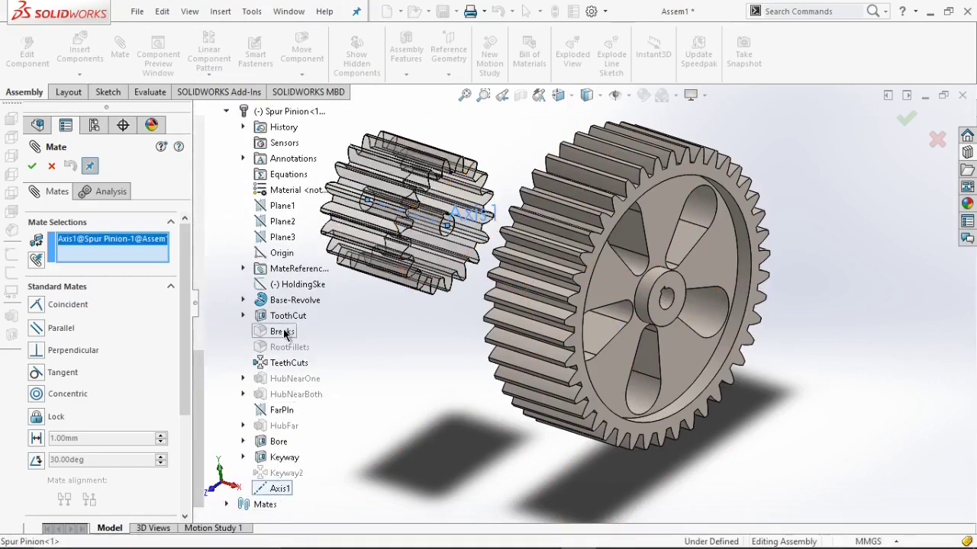
scroll(283, 325, up, 10)
scroll(281, 320, up, 3)
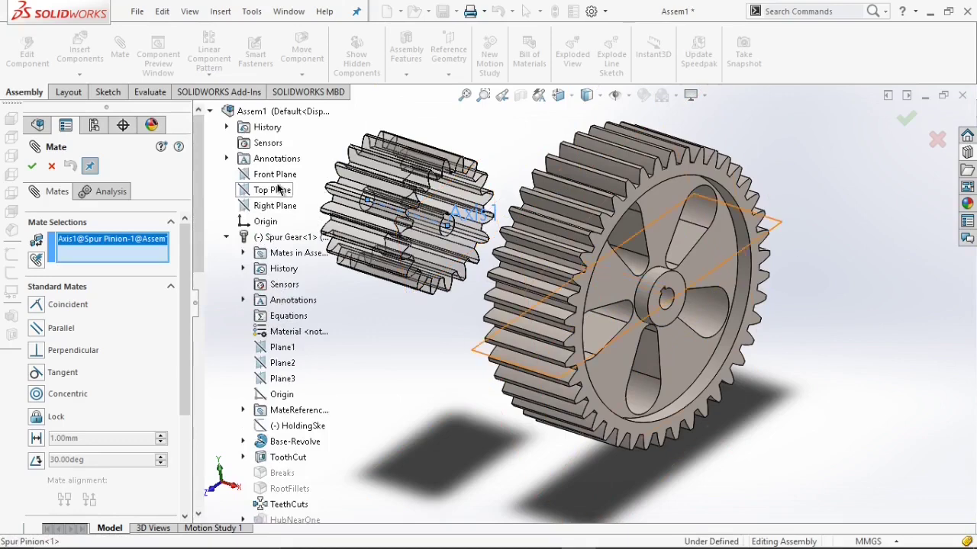
click(277, 180)
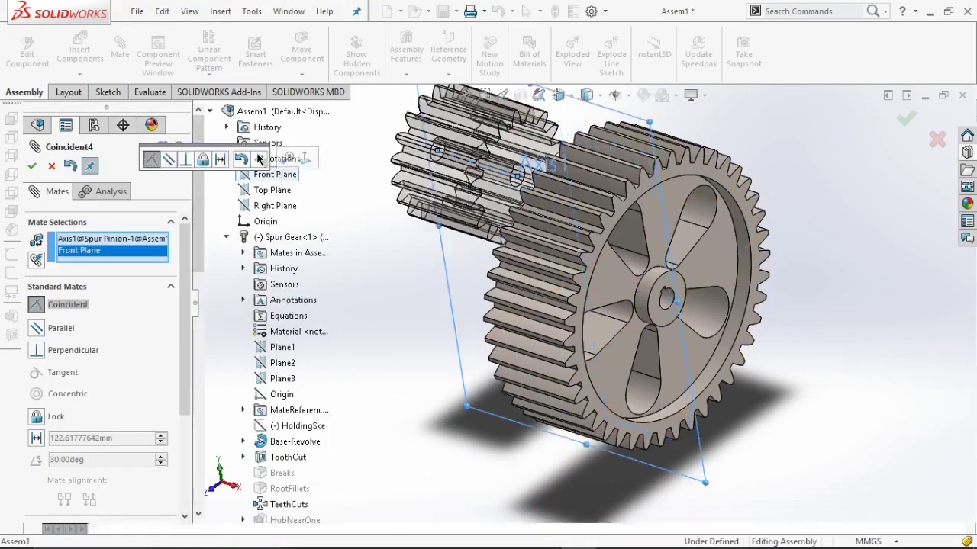
click(259, 159)
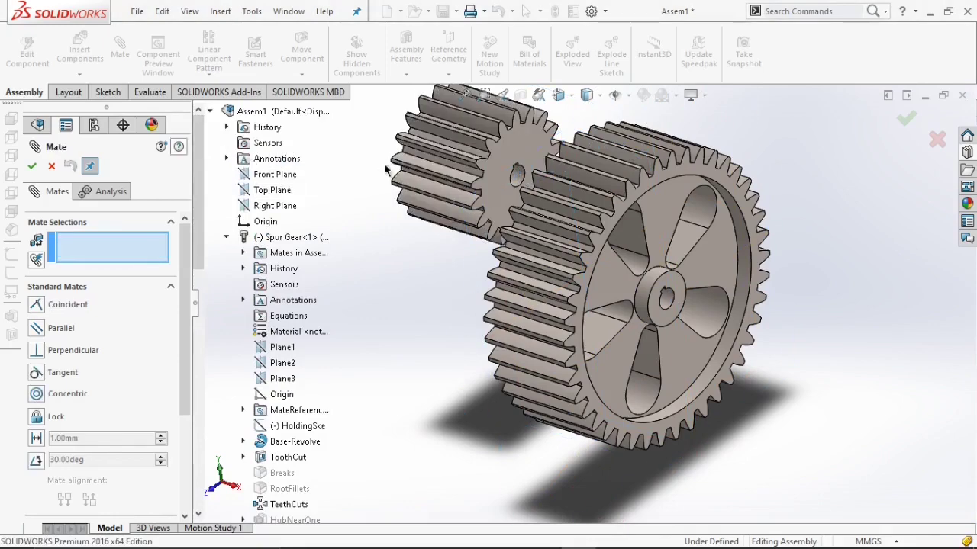
Mate the spur pinion's front face coincident with the spur gear's front face.
click(498, 186)
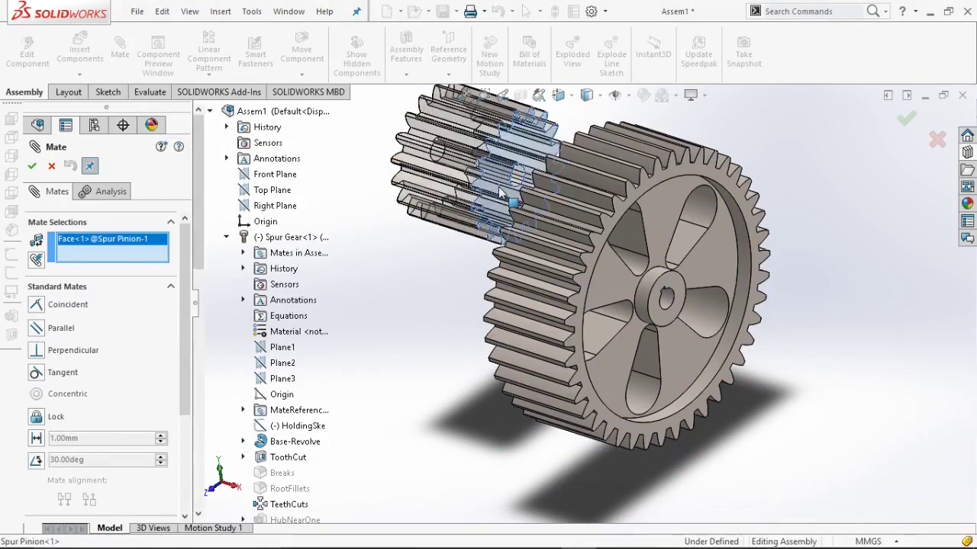
click(597, 243)
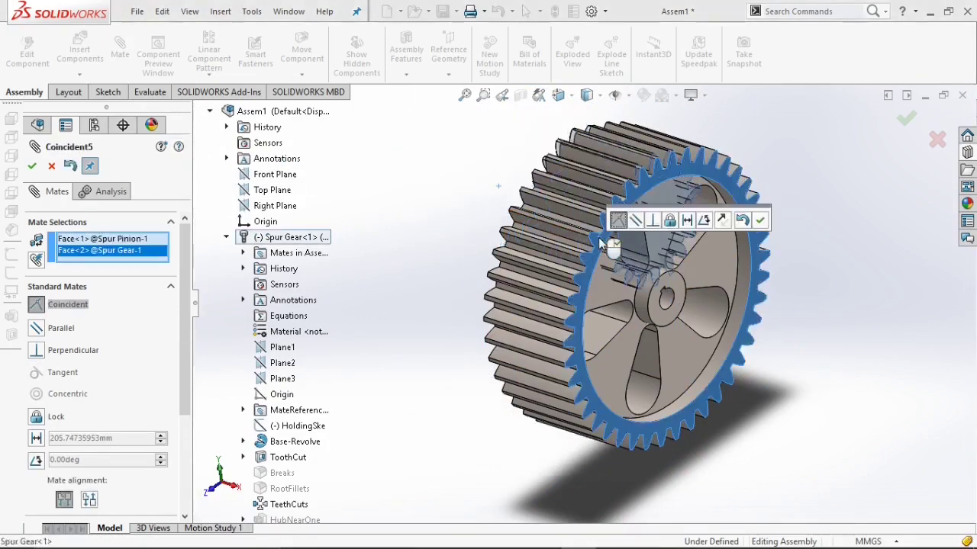
click(758, 220)
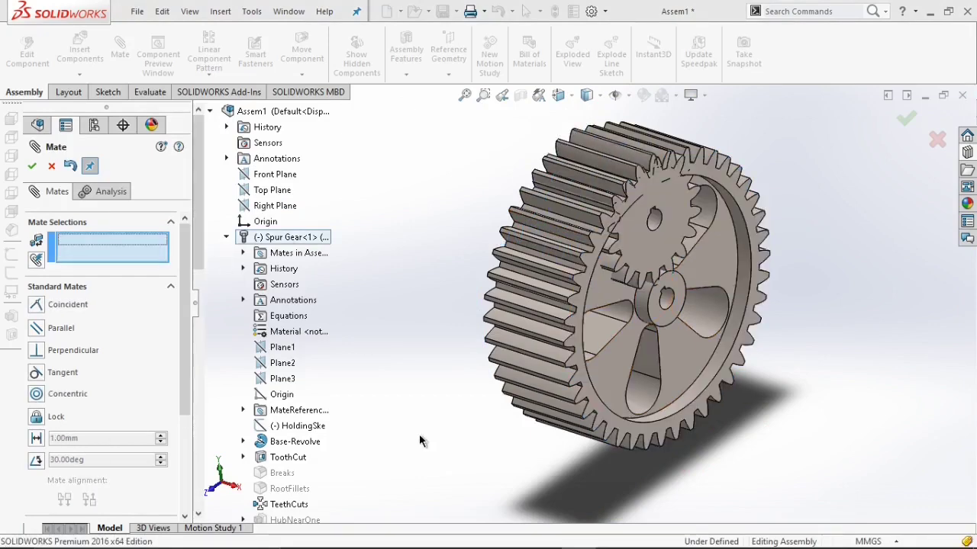
Add a 245 mm distance mate between the spur pinion's Axis1 and the spur gear's Axis1, then close Mate.
scroll(329, 446, down, 15)
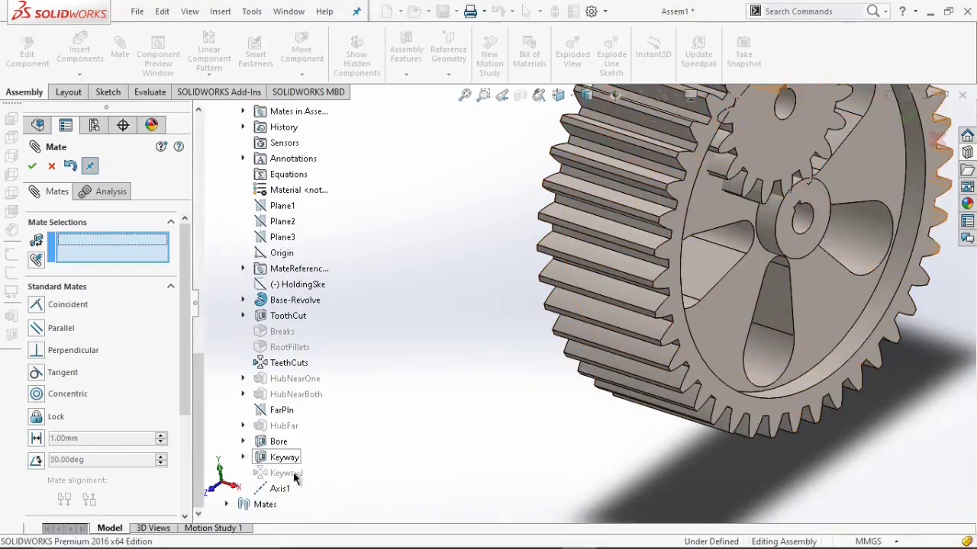
click(289, 489)
scroll(304, 462, up, 4)
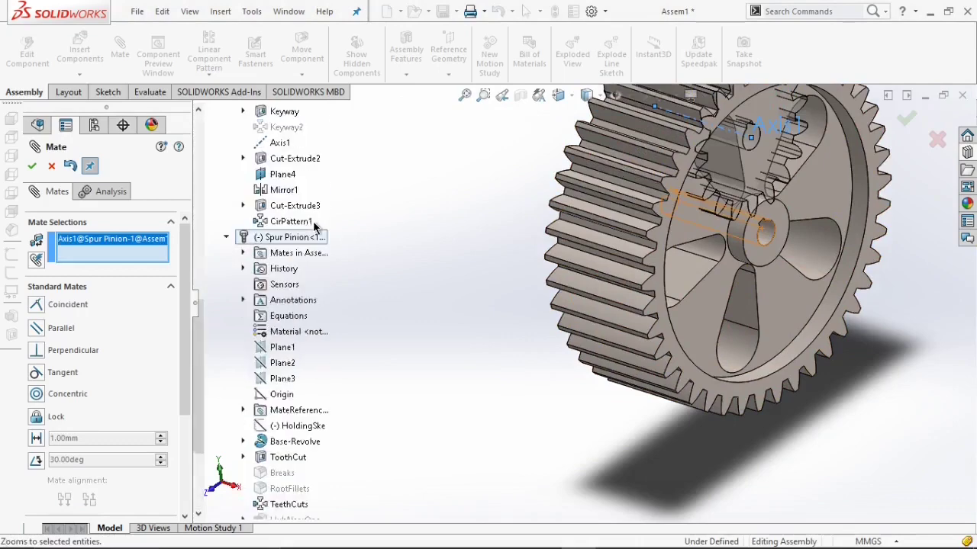
scroll(303, 225, up, 3)
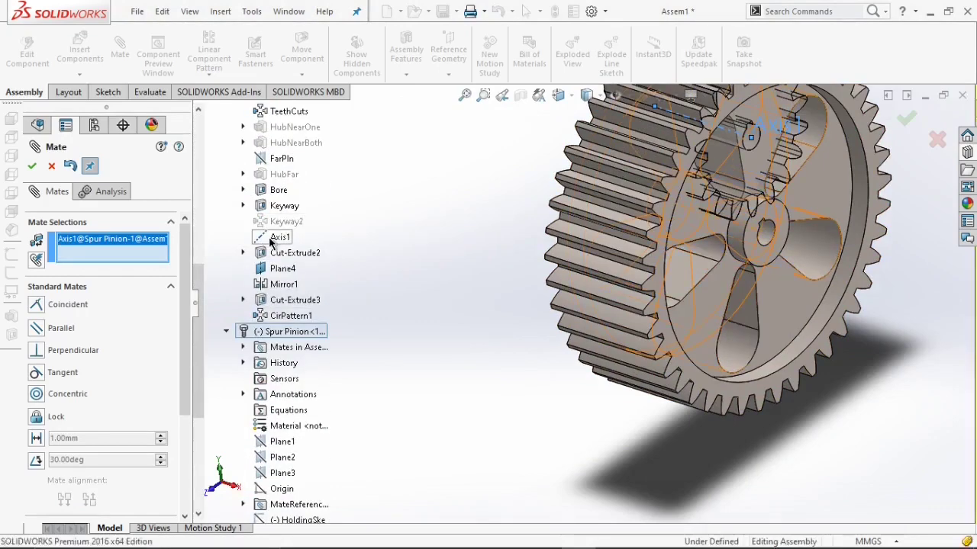
click(277, 237)
click(36, 440)
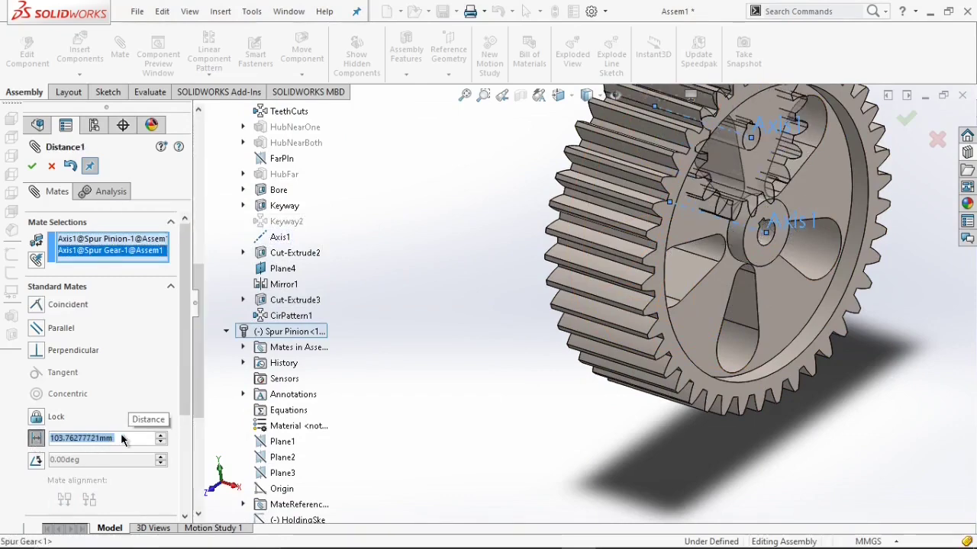
text(245)
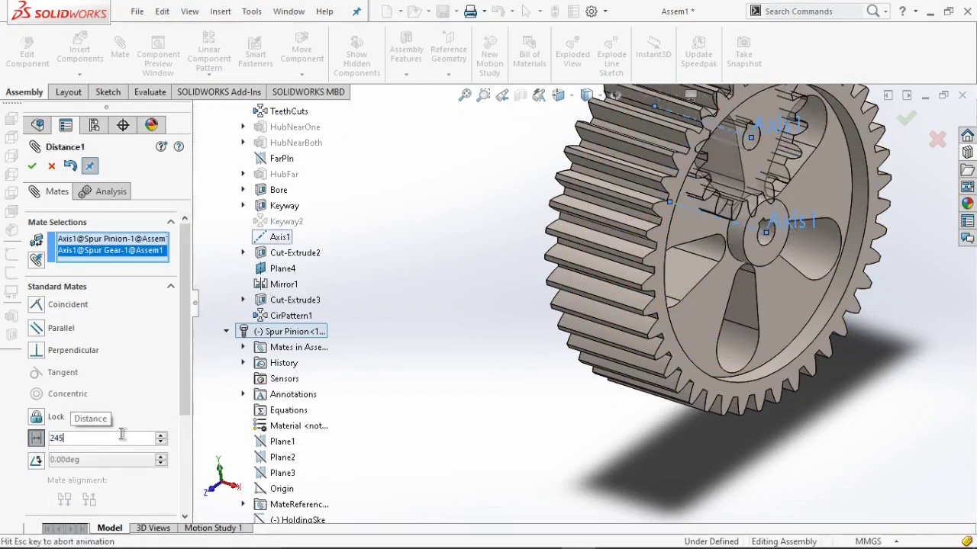
key(Return)
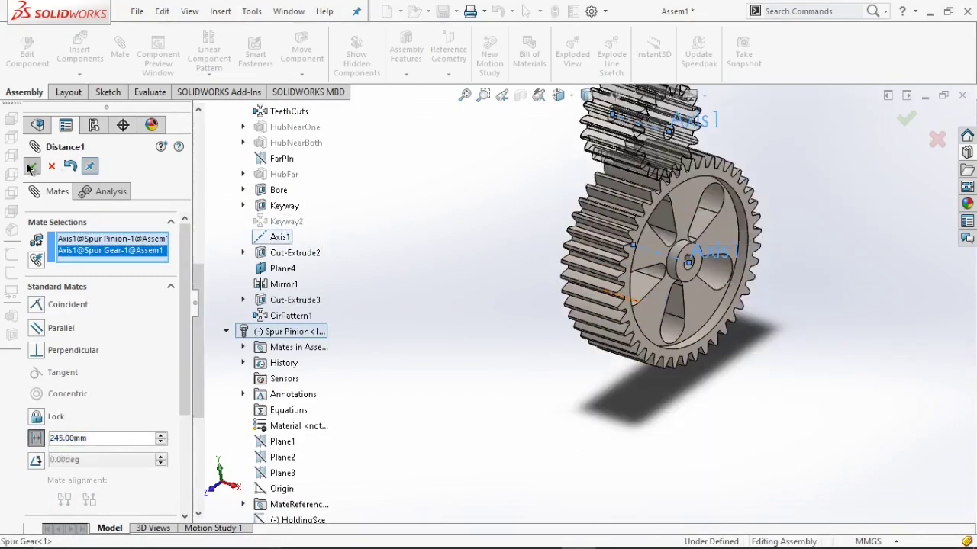
click(31, 166)
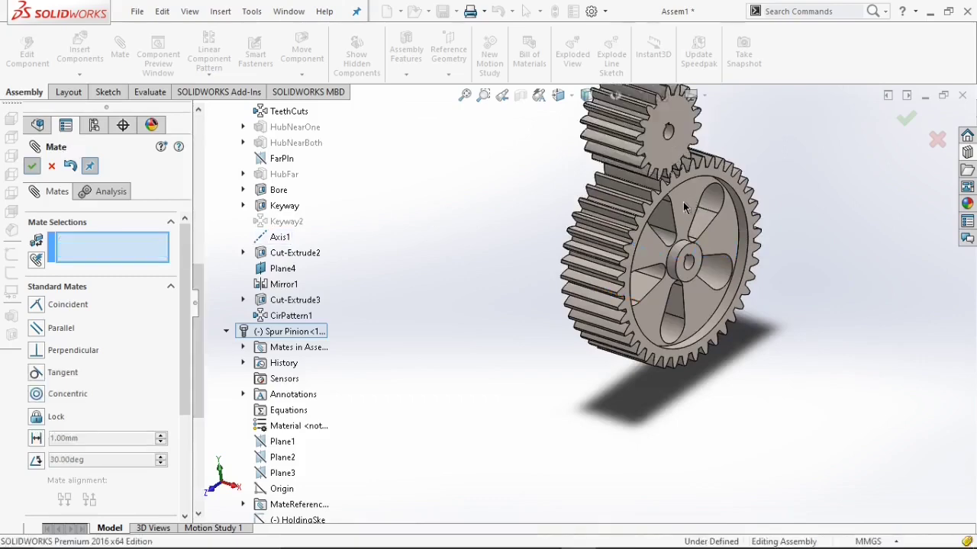
key(Escape)
In the Right view, rotate the spur pinion so its teeth mesh between the spur gear's teeth.
key(space)
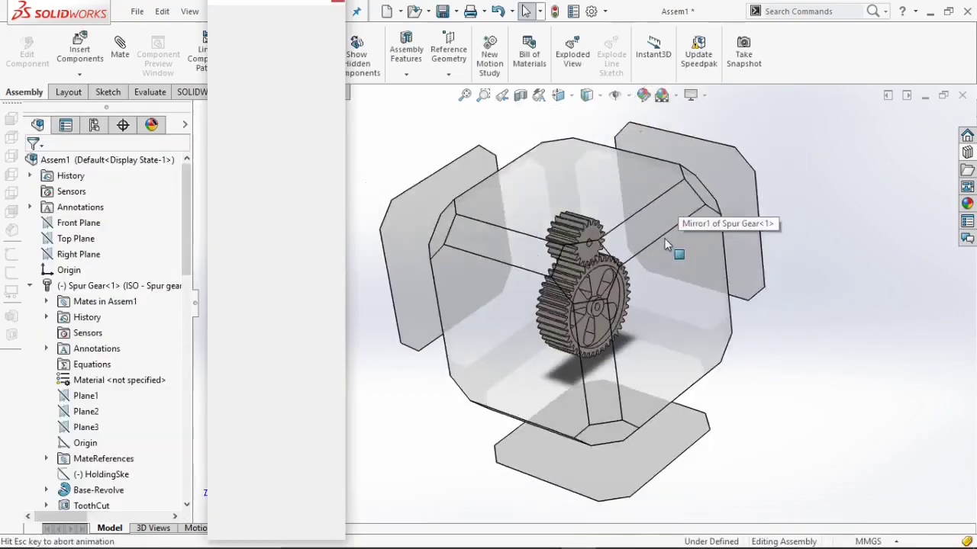
click(644, 303)
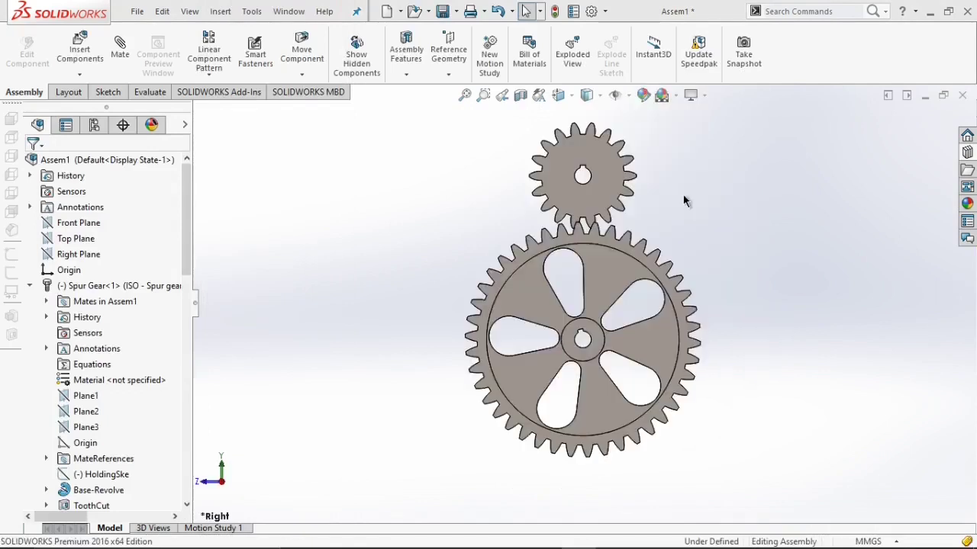
click(563, 201)
drag(565, 202, 667, 206)
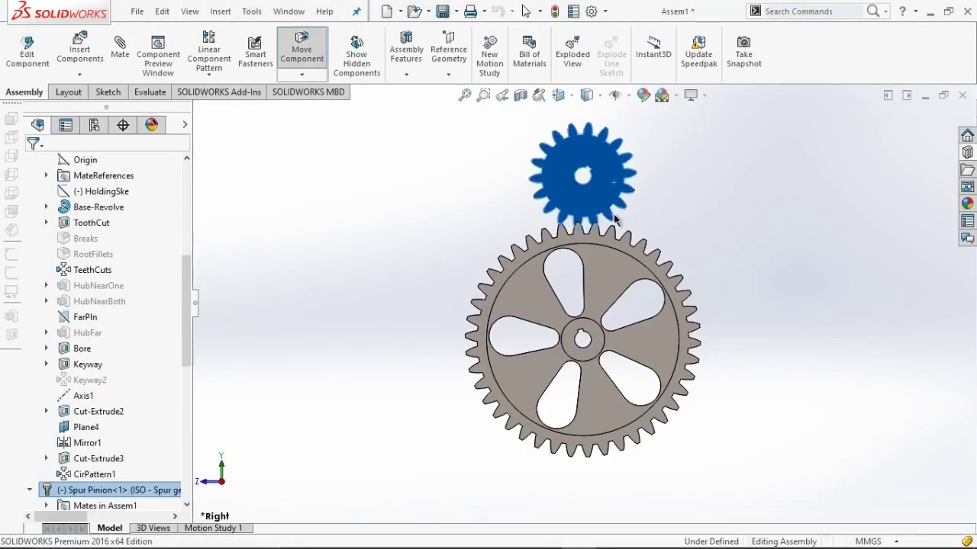
scroll(622, 191, down, 3)
key(Escape)
drag(605, 197, 601, 200)
key(Escape)
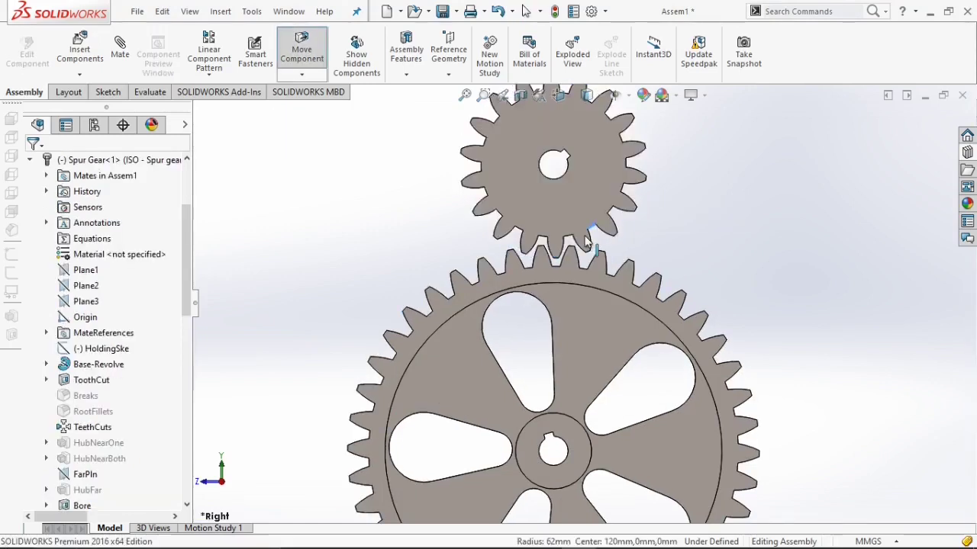
drag(586, 241, 584, 244)
scroll(584, 243, down, 3)
key(Escape)
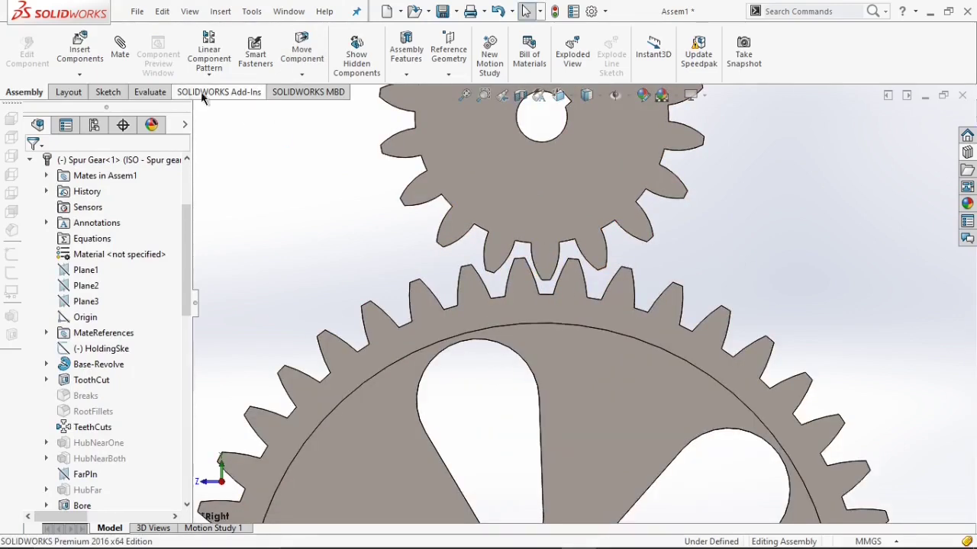
Add a Gear mechanical mate between the spur pinion's bore edge and the spur gear's bore edge.
click(122, 60)
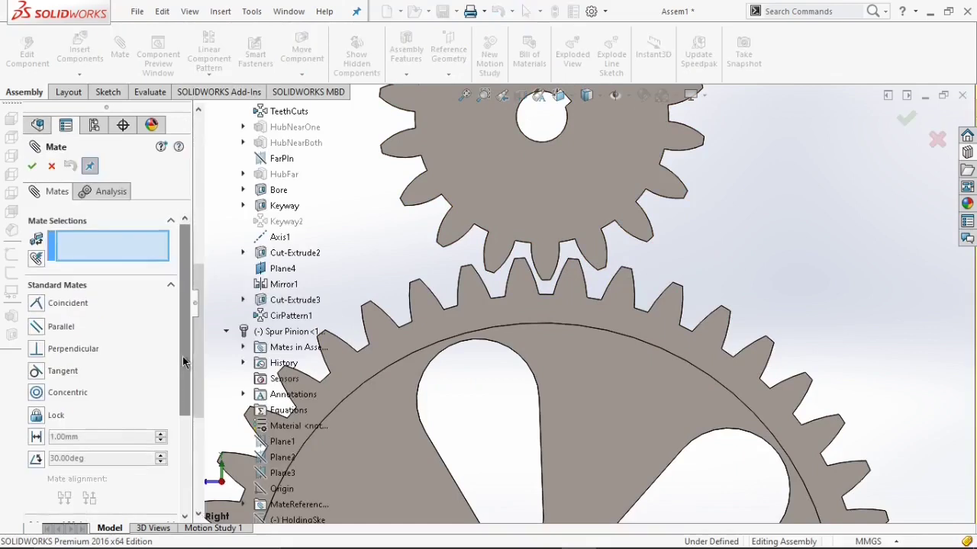
scroll(90, 402, down, 5)
click(90, 400)
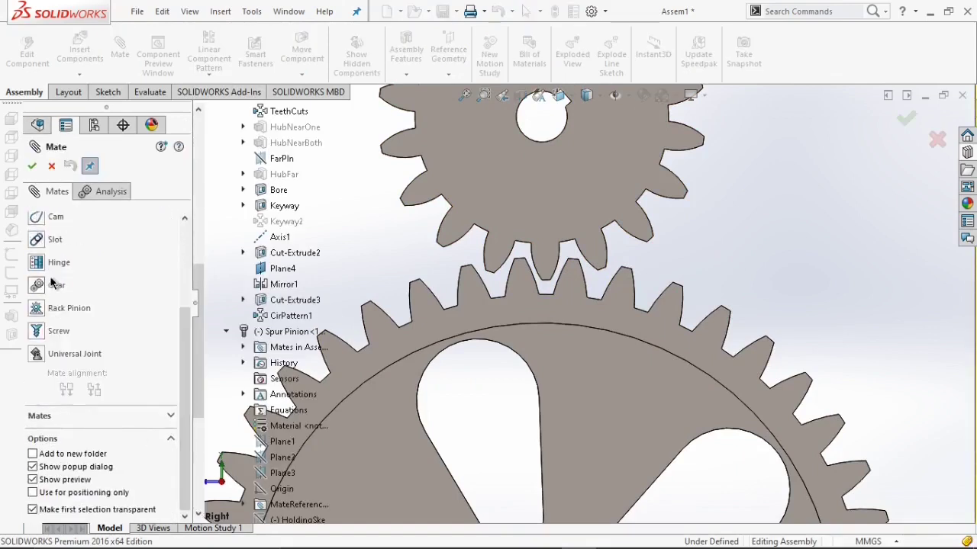
click(39, 288)
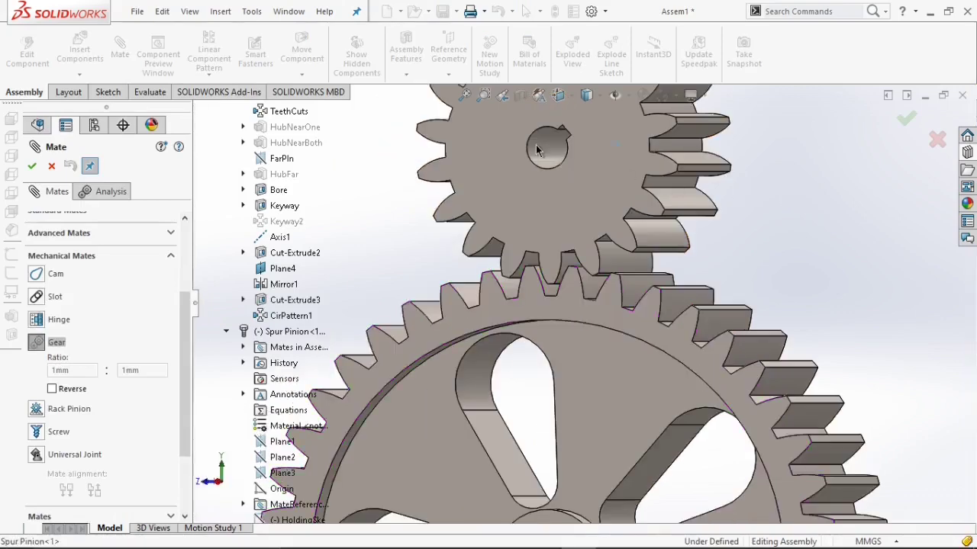
click(559, 162)
scroll(566, 486, up, 2)
scroll(580, 473, down, 2)
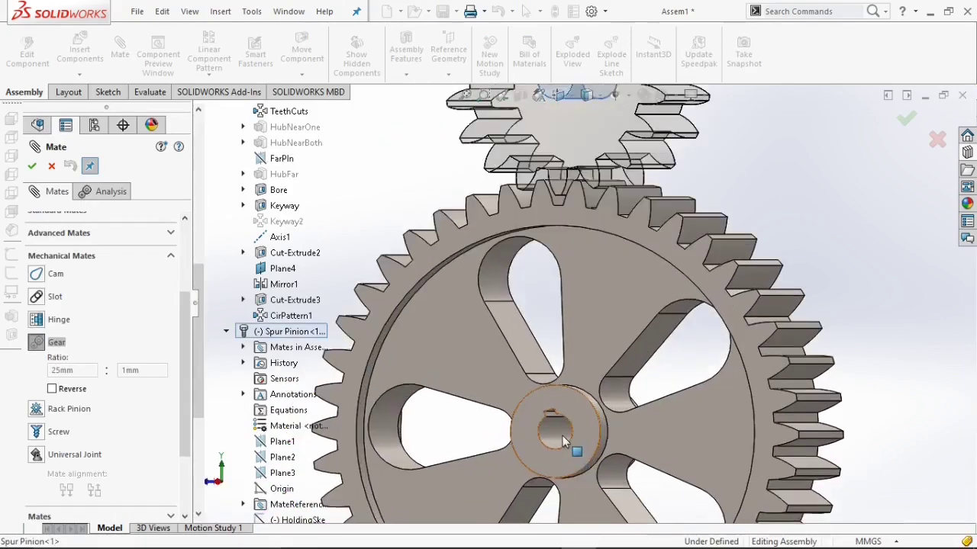
click(563, 436)
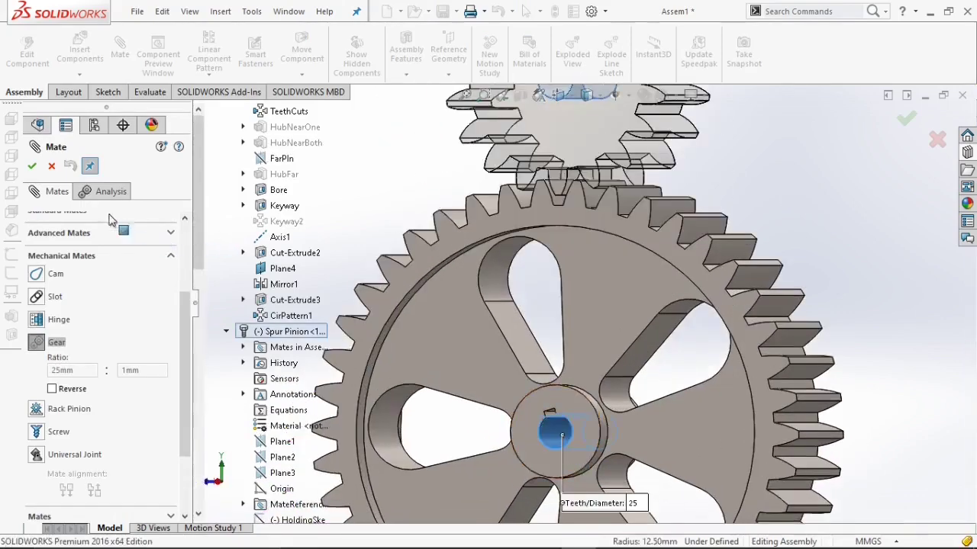
click(31, 167)
Rotate the spur gear to check that the pinion turns with it through the gear mate.
key(ctrl+1)
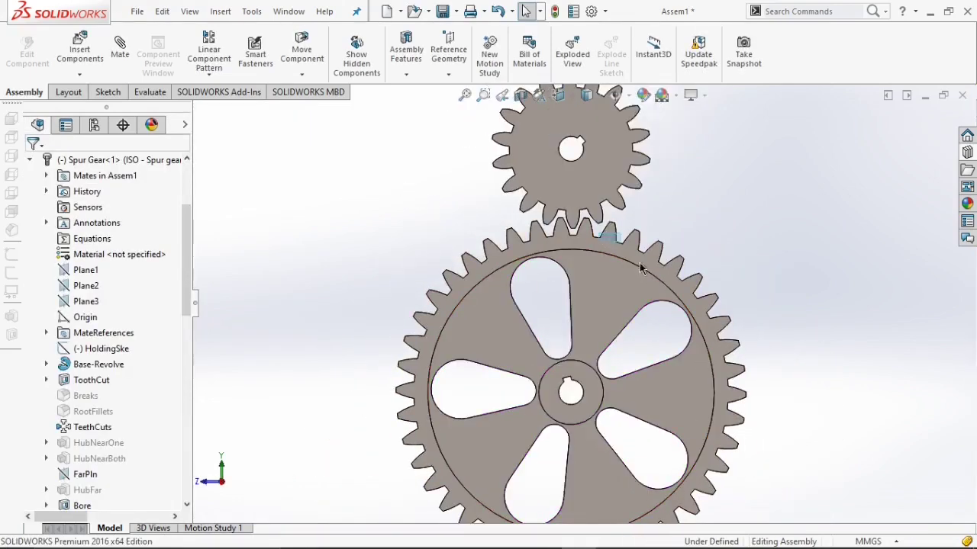
middle_drag(637, 305, 519, 427)
click(580, 270)
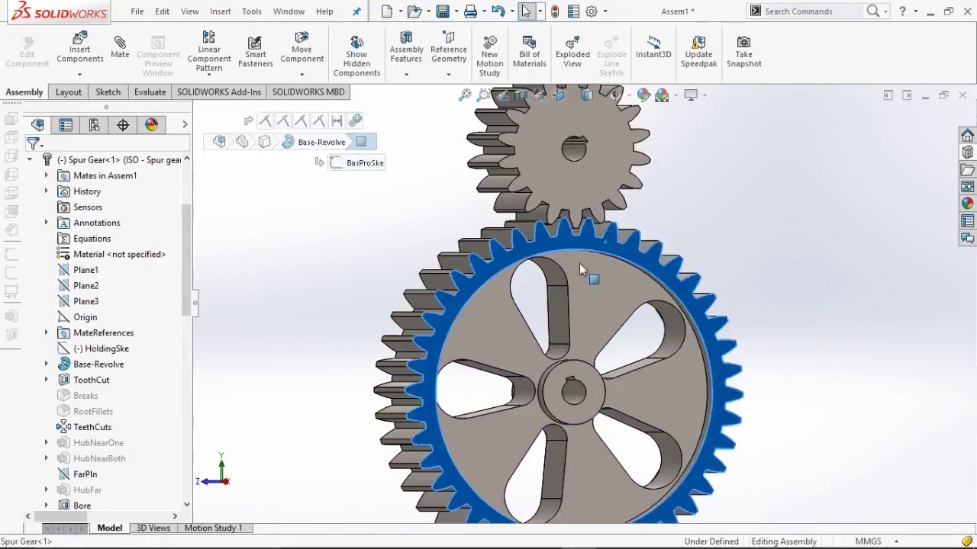
drag(580, 269, 534, 431)
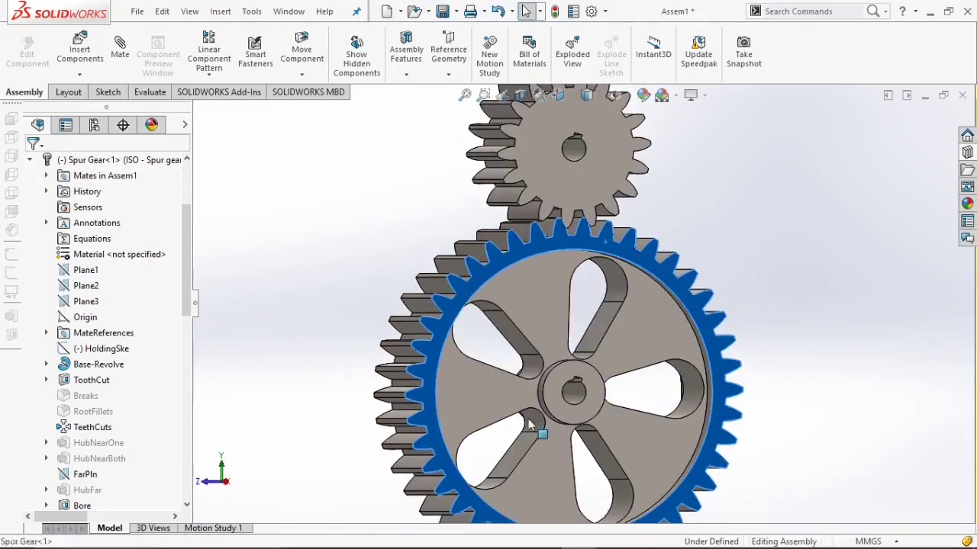
middle_drag(603, 344, 751, 327)
scroll(732, 324, up, 5)
drag(607, 284, 588, 403)
drag(554, 302, 679, 254)
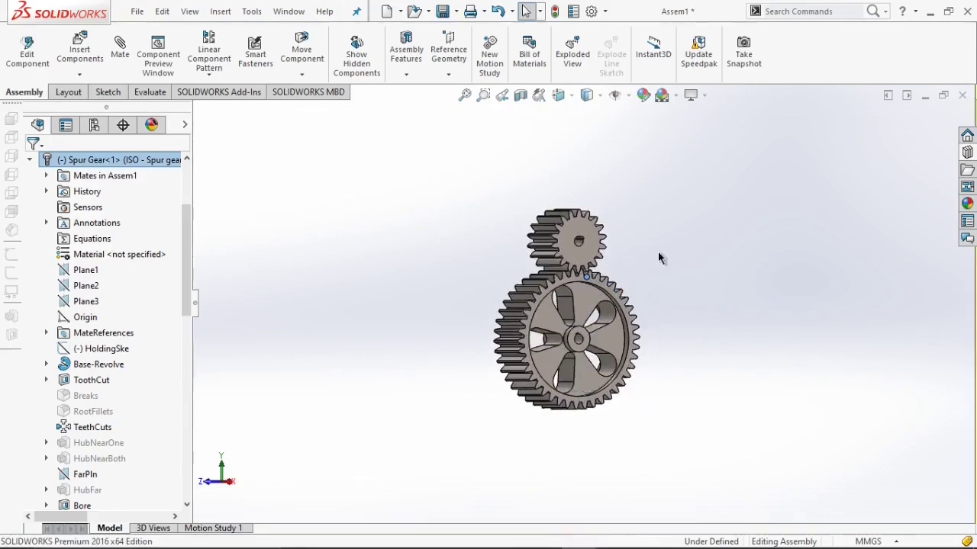
click(658, 252)
scroll(648, 254, up, 2)
middle_drag(591, 235, 590, 259)
scroll(590, 259, down, 4)
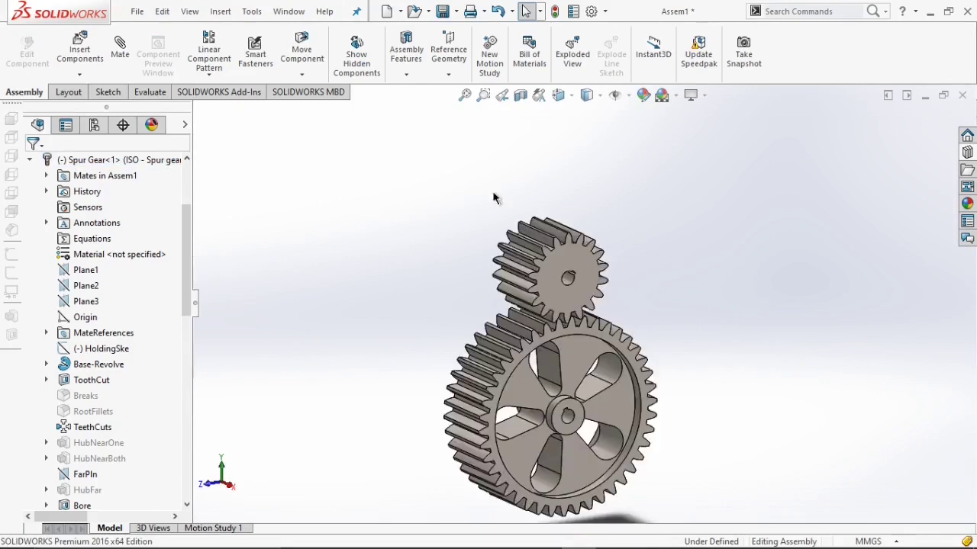
Insert the Helical Gear part from the two Stage Speed Reducer folder and place it beside the spur gears.
click(82, 60)
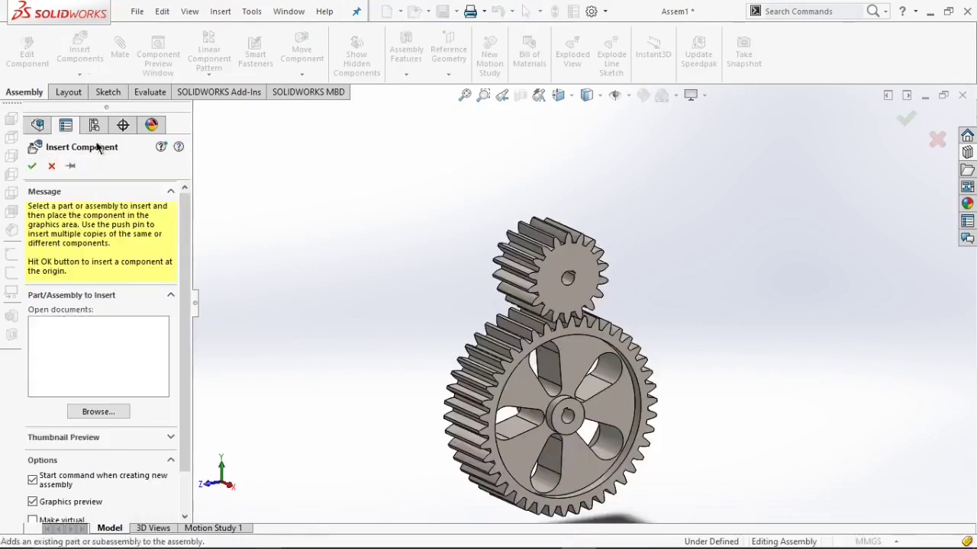
click(117, 412)
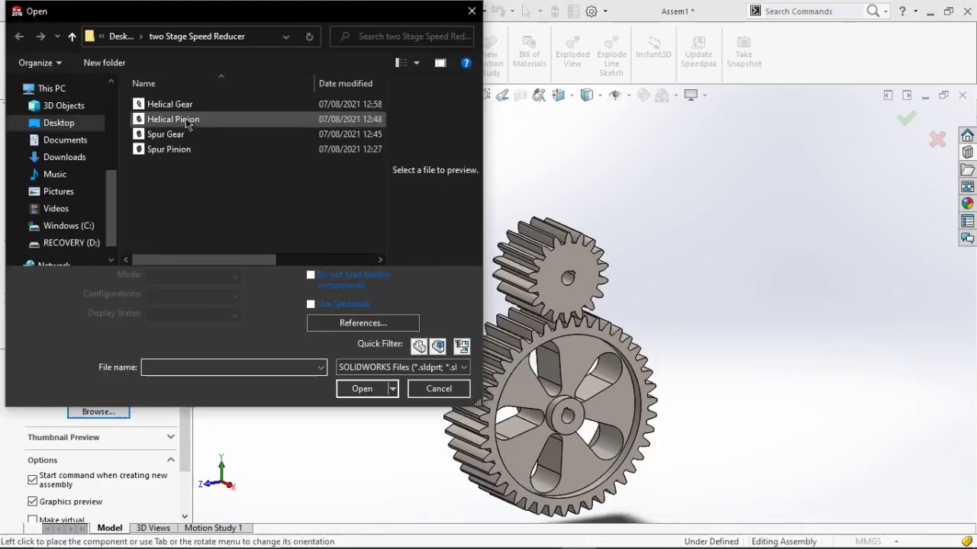
click(169, 104)
click(356, 371)
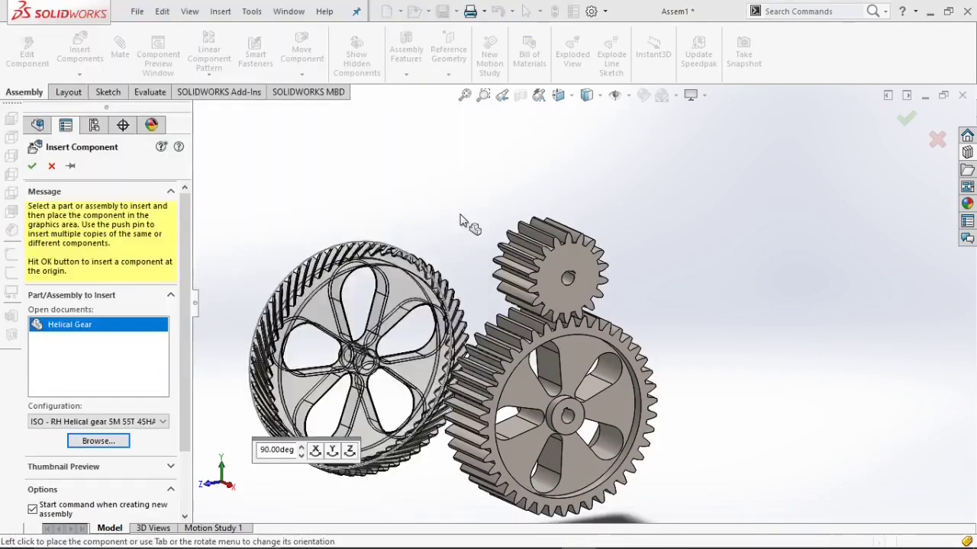
click(458, 238)
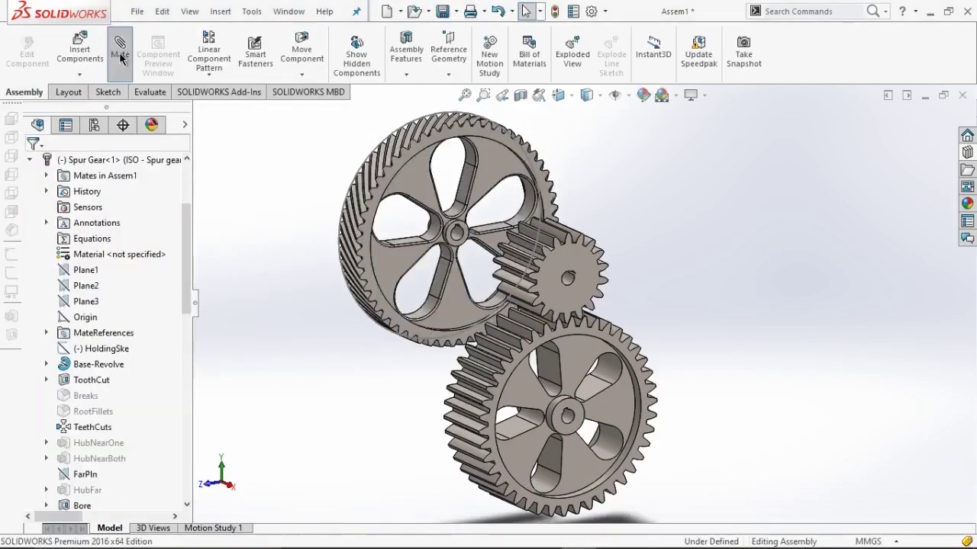
Add a coincident mate between the spur pinion's Axis1 and the helical gear's Axis1.
click(120, 52)
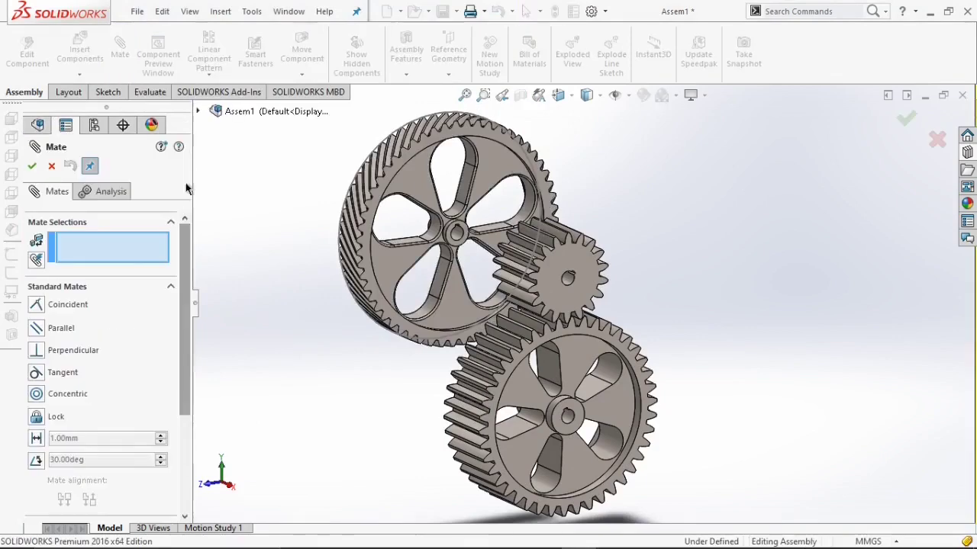
click(198, 108)
scroll(263, 211, down, 4)
scroll(263, 211, up, 4)
click(227, 238)
scroll(258, 254, down, 2)
scroll(260, 233, up, 2)
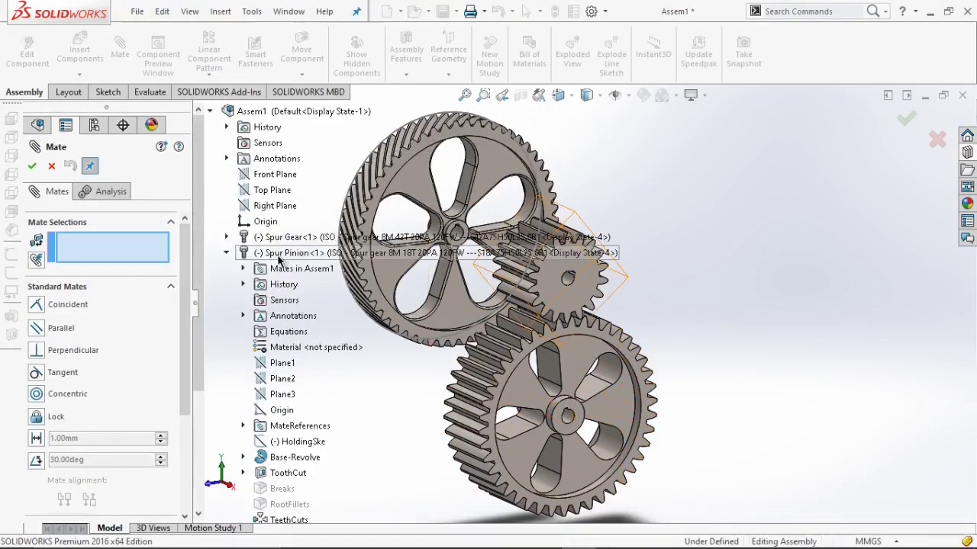
scroll(289, 328, down, 4)
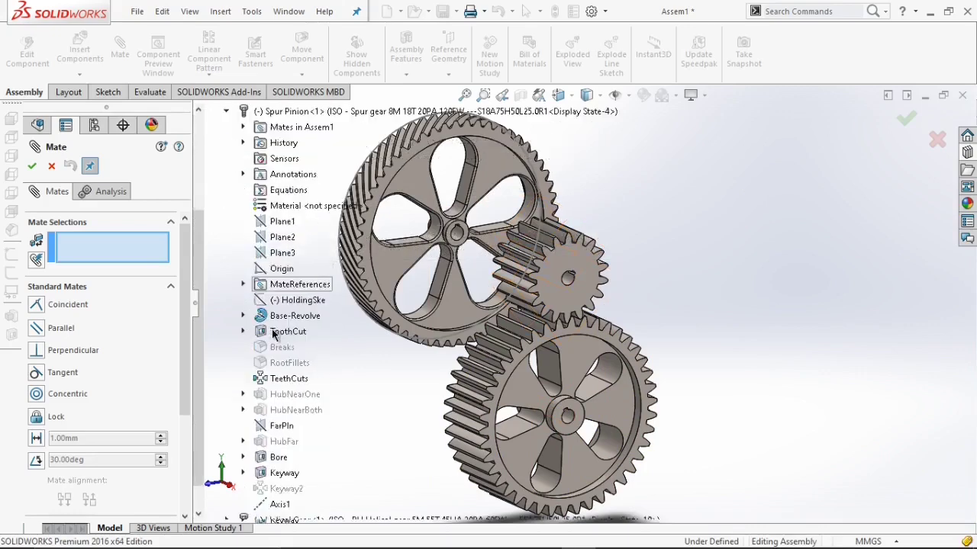
click(278, 474)
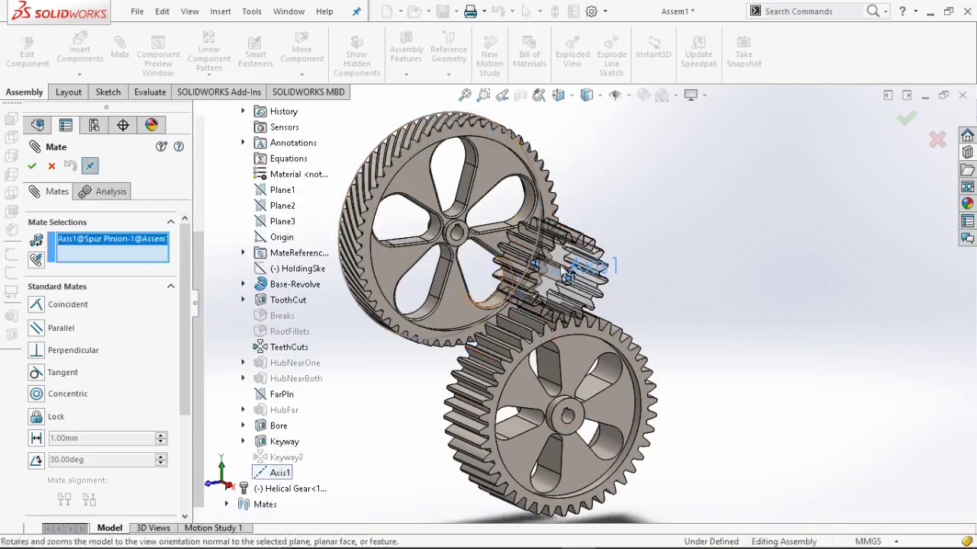
click(227, 489)
scroll(236, 485, down, 3)
click(264, 489)
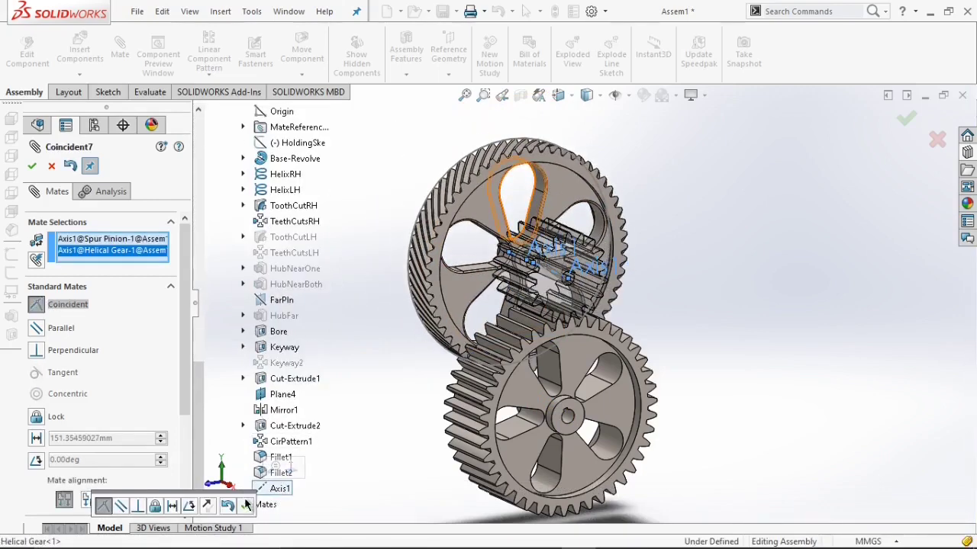
click(245, 506)
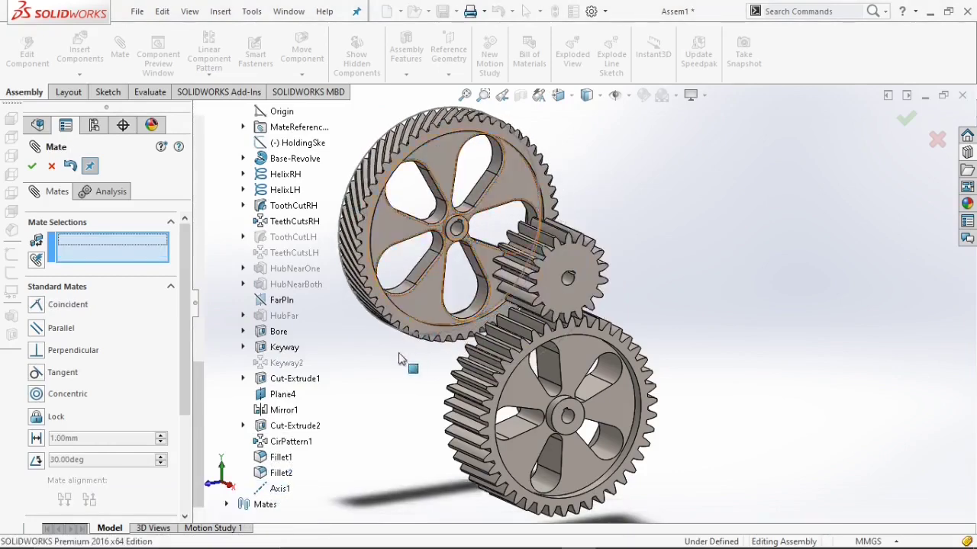
Add a 100 mm distance mate between the spur pinion's face and the helical gear's hub face.
middle_drag(394, 368, 557, 274)
click(606, 294)
middle_drag(607, 293, 450, 232)
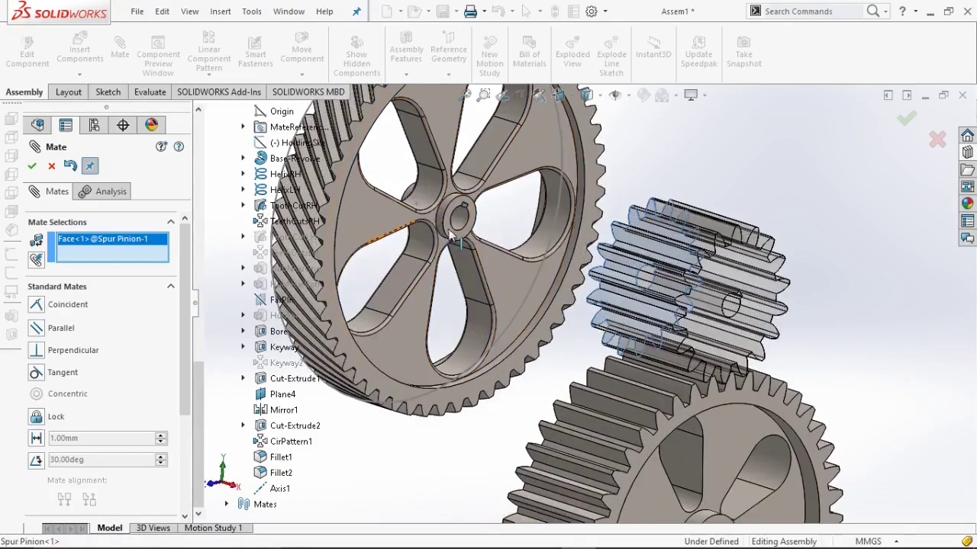
click(456, 229)
text(100)
click(32, 166)
Add a coincident mate between the spur pinion's keyway face and the helical gear's keyway face.
scroll(746, 316, down, 5)
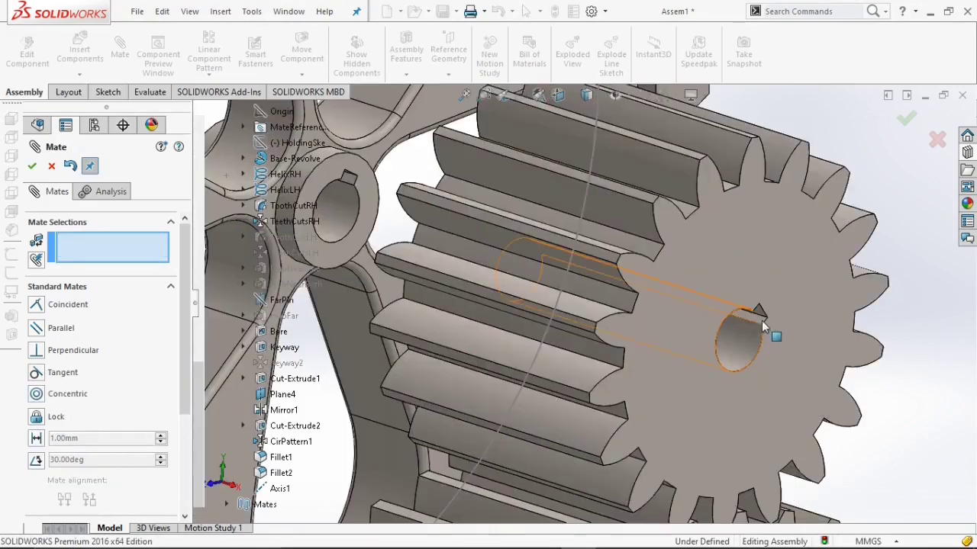
click(760, 316)
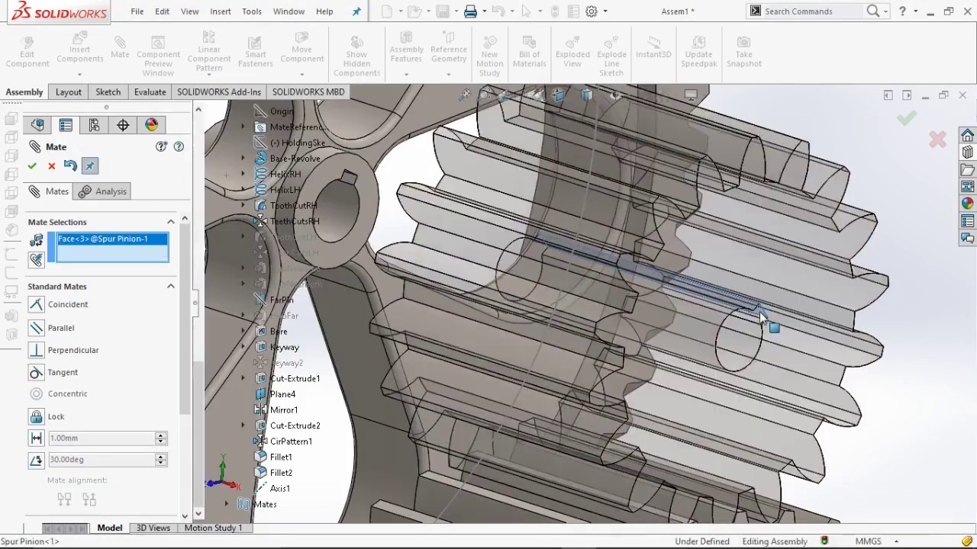
scroll(471, 254, down, 3)
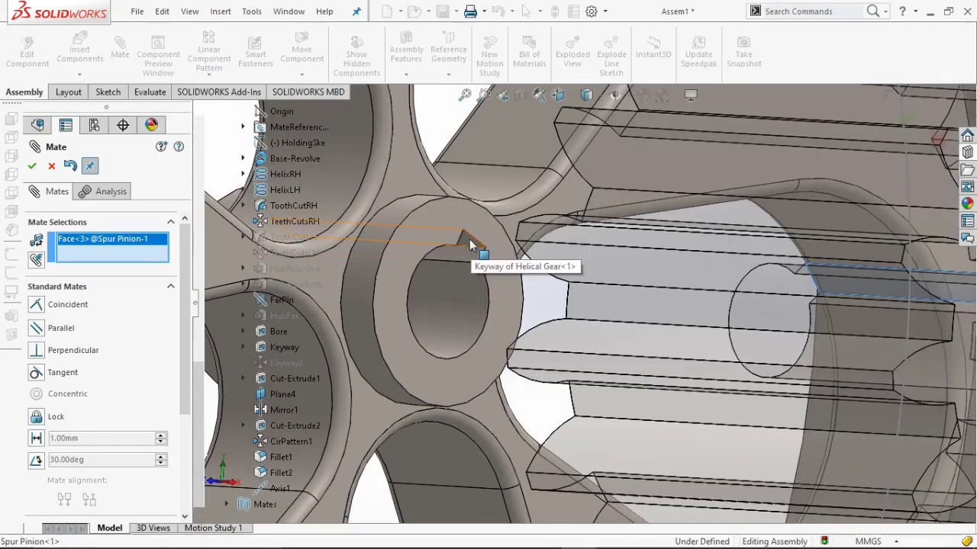
click(469, 240)
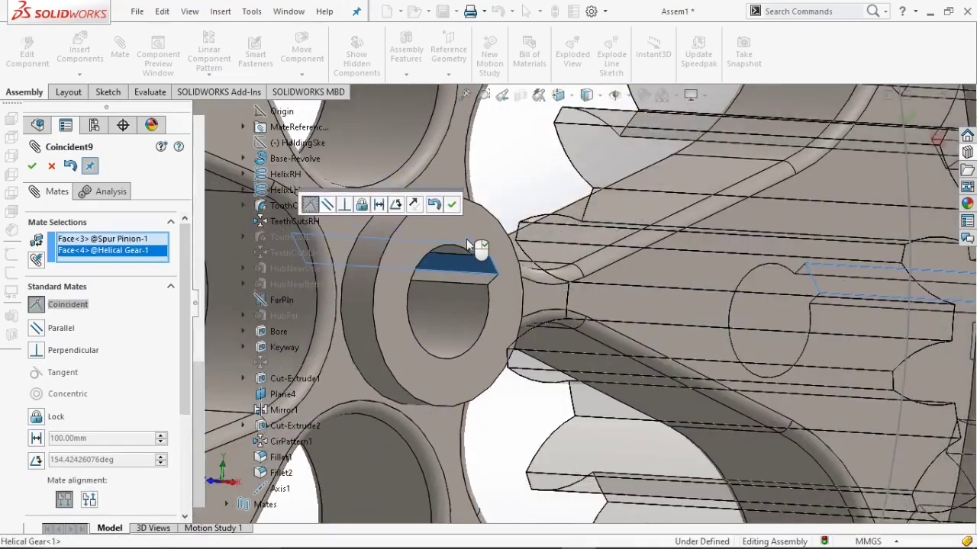
scroll(466, 239, up, 5)
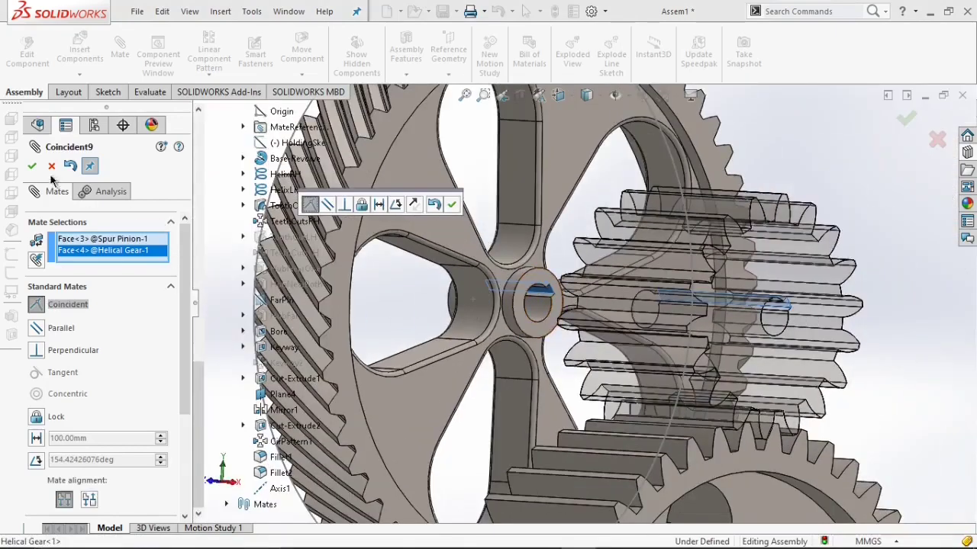
click(32, 166)
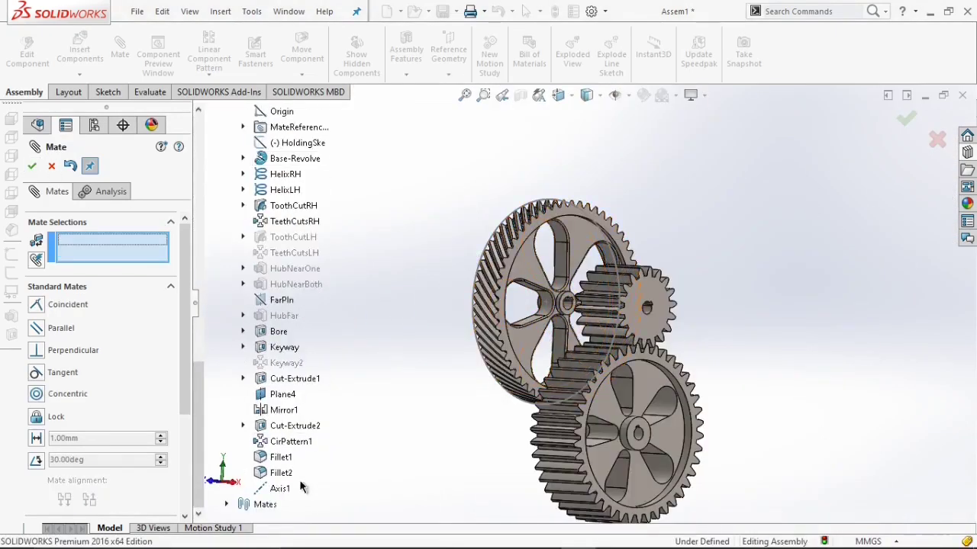
Mate the helical gear's Axis1 with the assembly Front Plane, then close Mate.
click(276, 489)
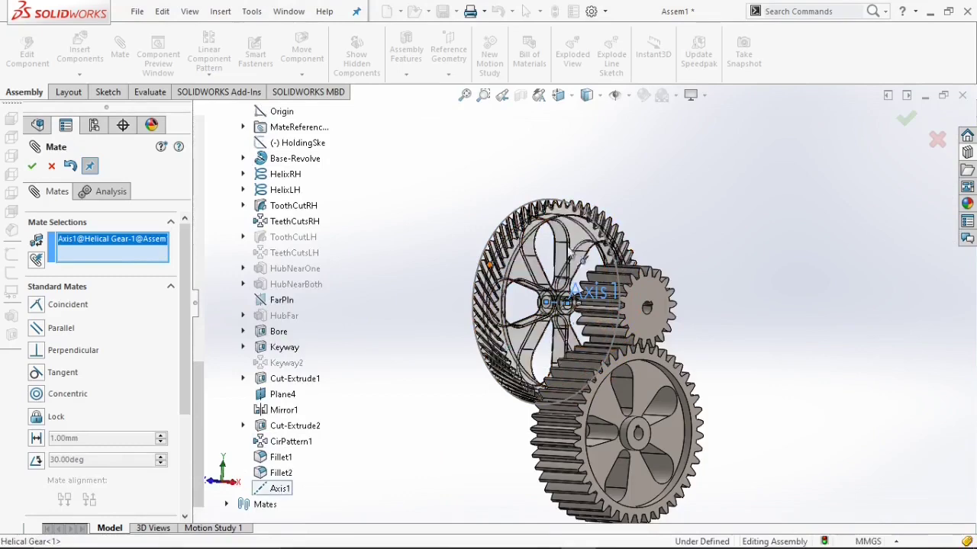
scroll(364, 291, up, 10)
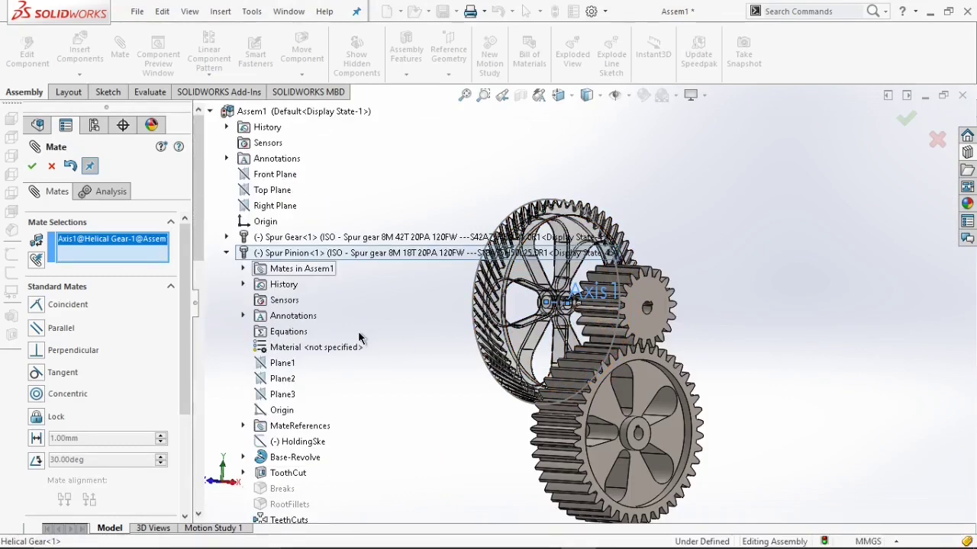
click(274, 174)
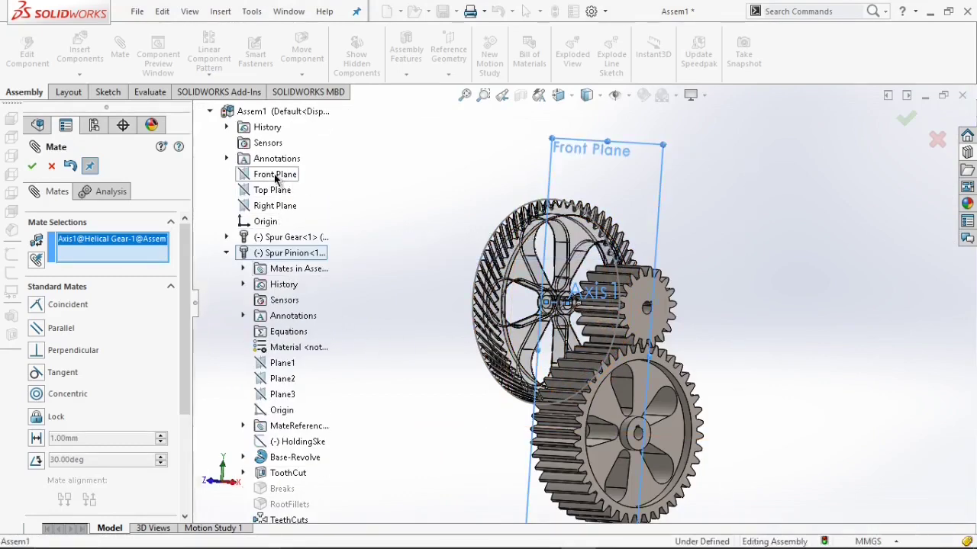
click(258, 158)
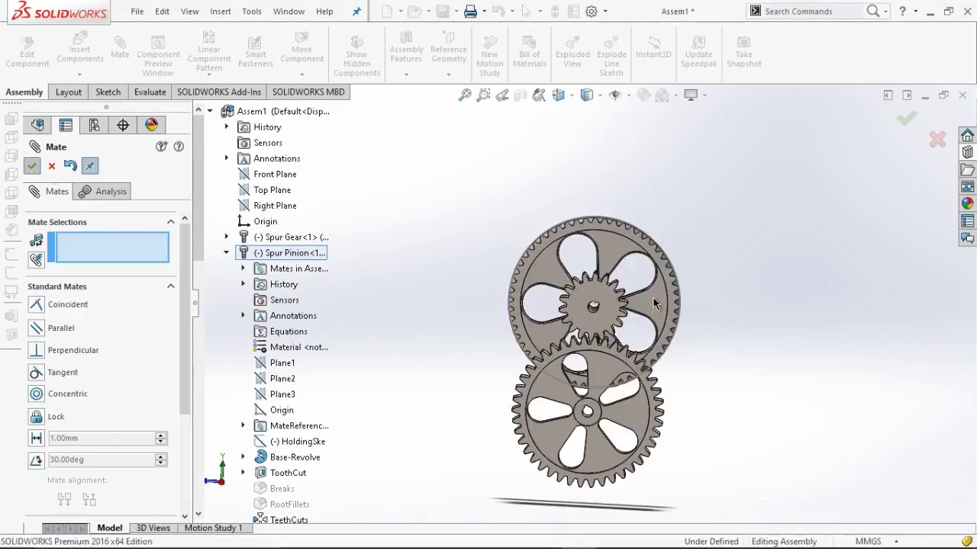
key(Escape)
Insert the Helical Pinion part and place it above the helical gear.
middle_drag(656, 288, 535, 318)
drag(536, 318, 743, 302)
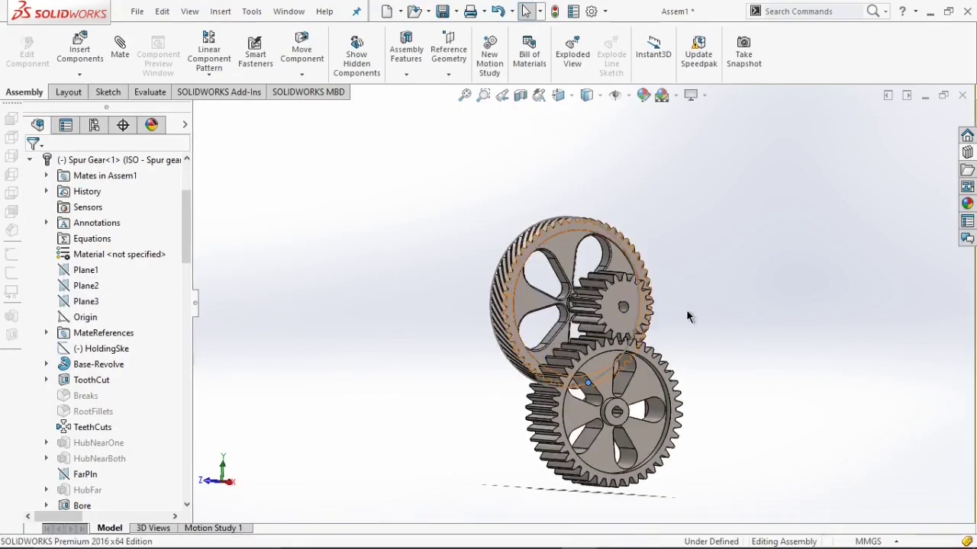
click(81, 54)
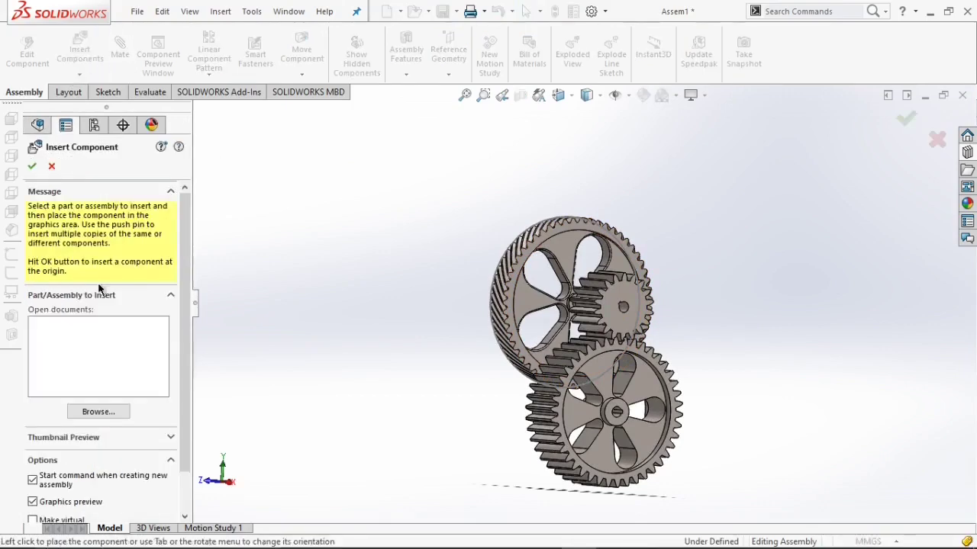
click(126, 416)
click(183, 119)
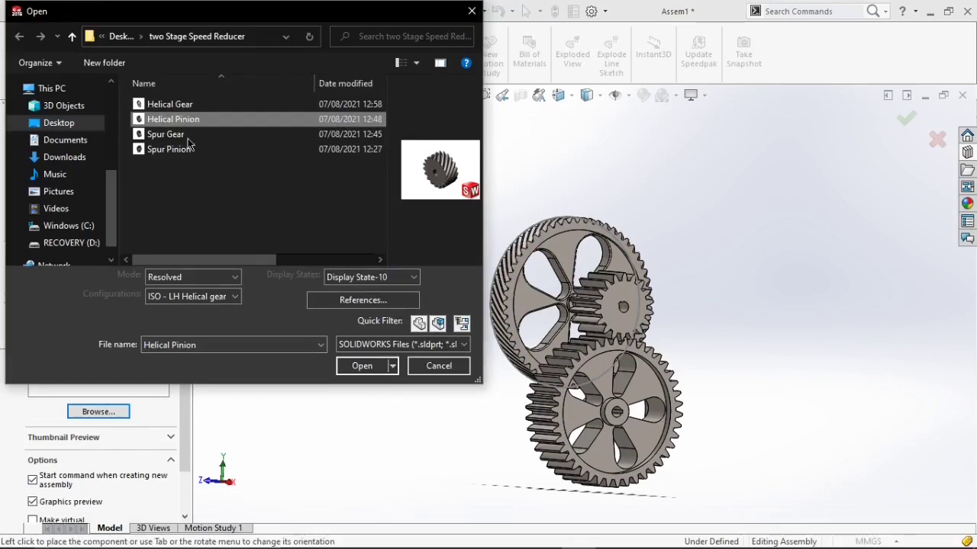
click(363, 367)
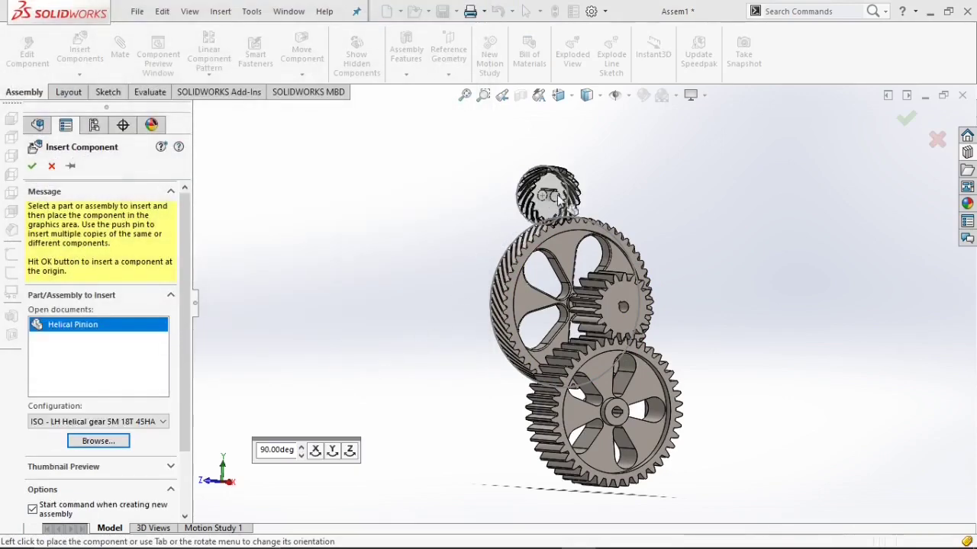
click(546, 173)
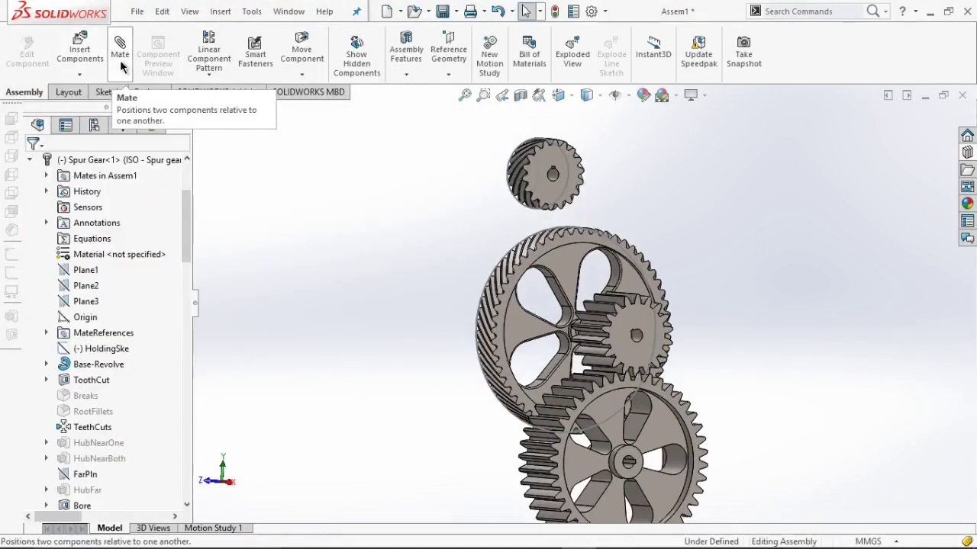
Add a coincident mate between the helical gear's side face and the helical pinion's side face.
click(120, 47)
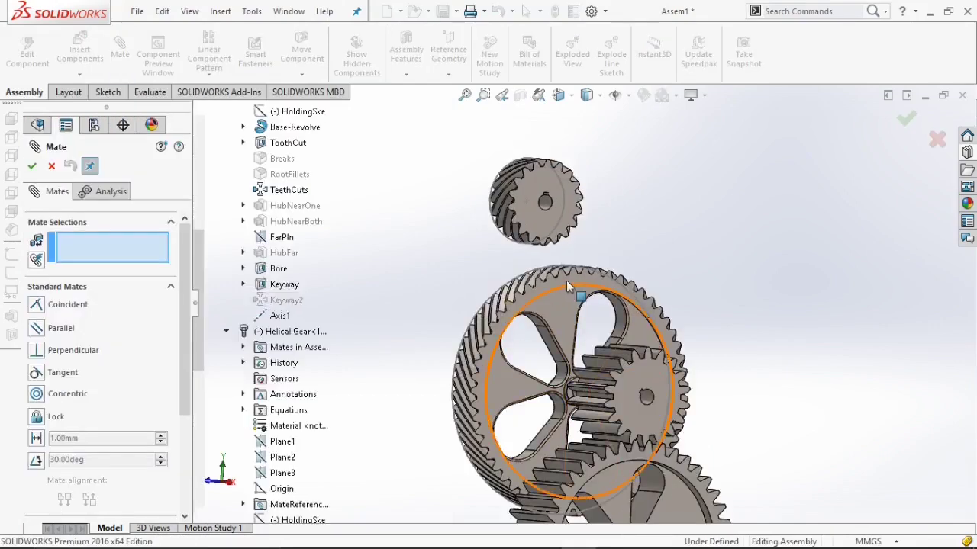
click(567, 285)
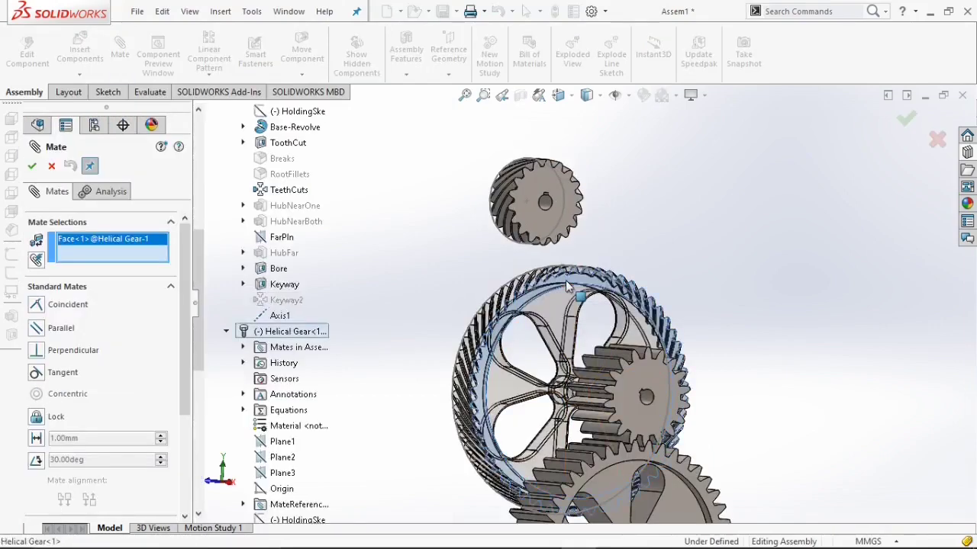
click(542, 221)
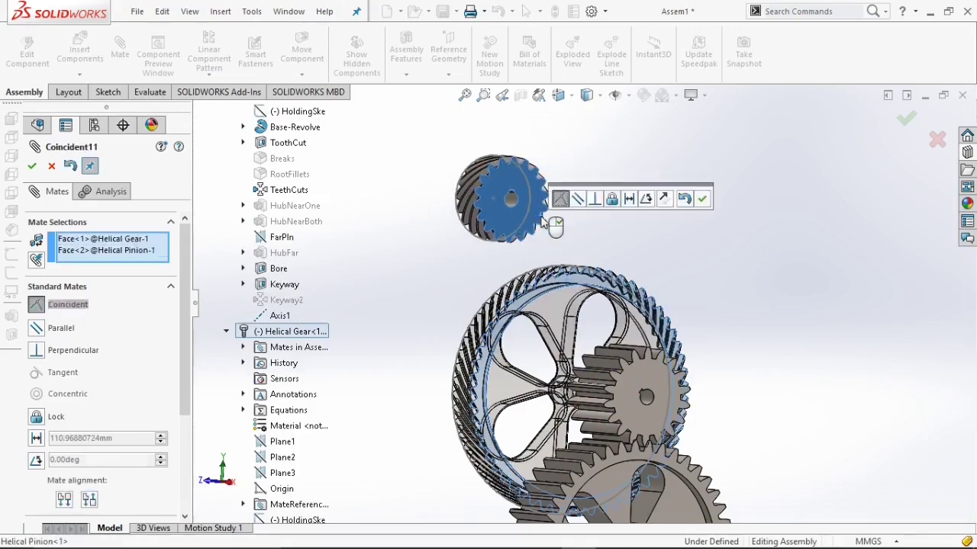
middle_drag(543, 221, 690, 207)
click(702, 202)
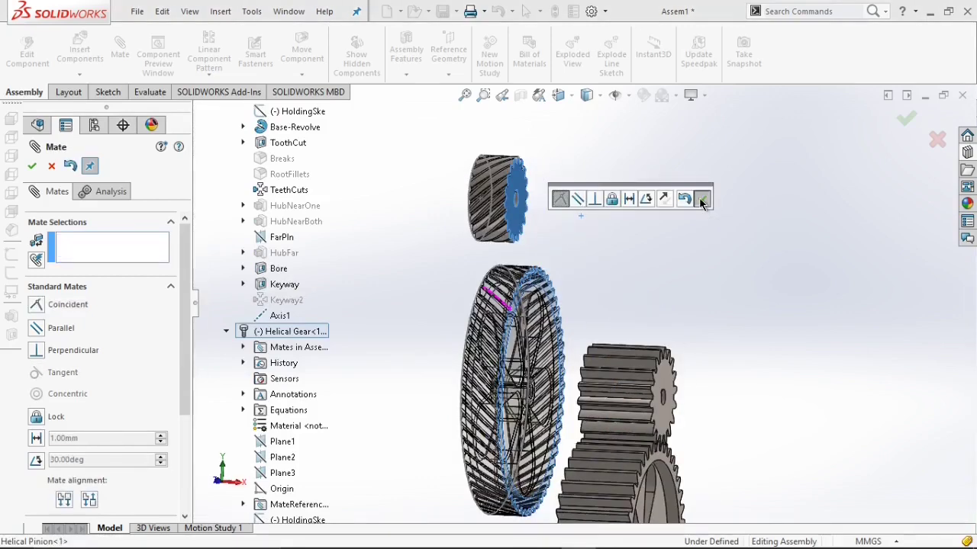
Mate the helical pinion's Axis1 with the assembly Front Plane.
scroll(273, 382, down, 8)
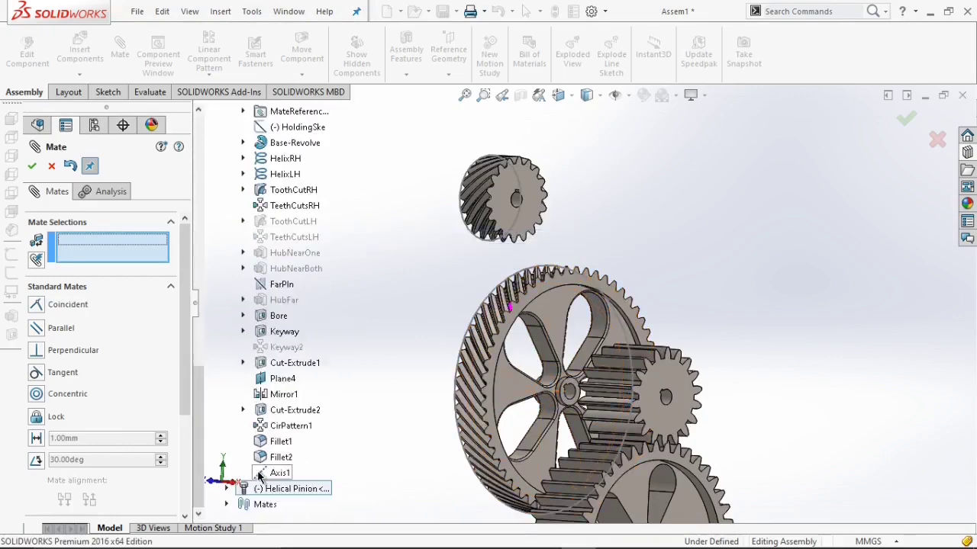
click(227, 488)
scroll(275, 480, down, 1)
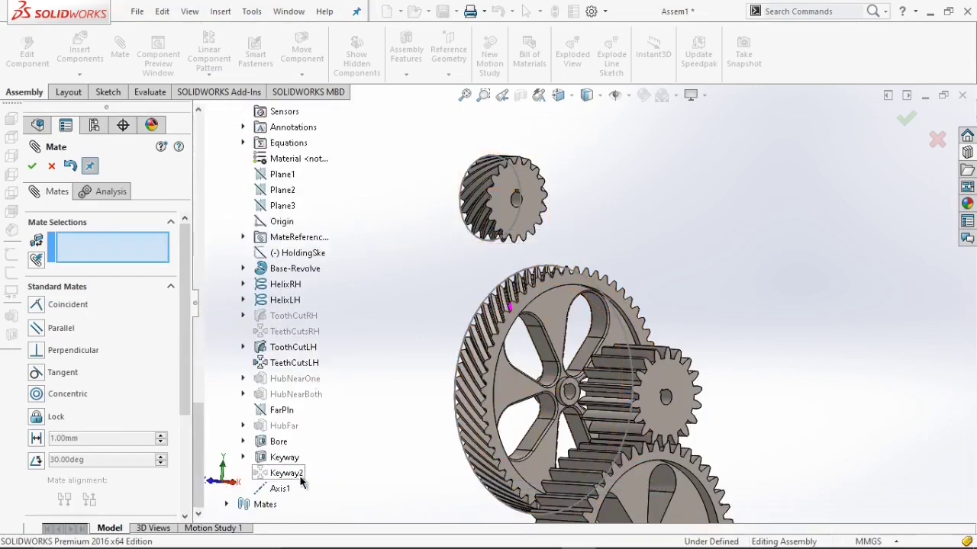
click(279, 487)
scroll(282, 272, up, 14)
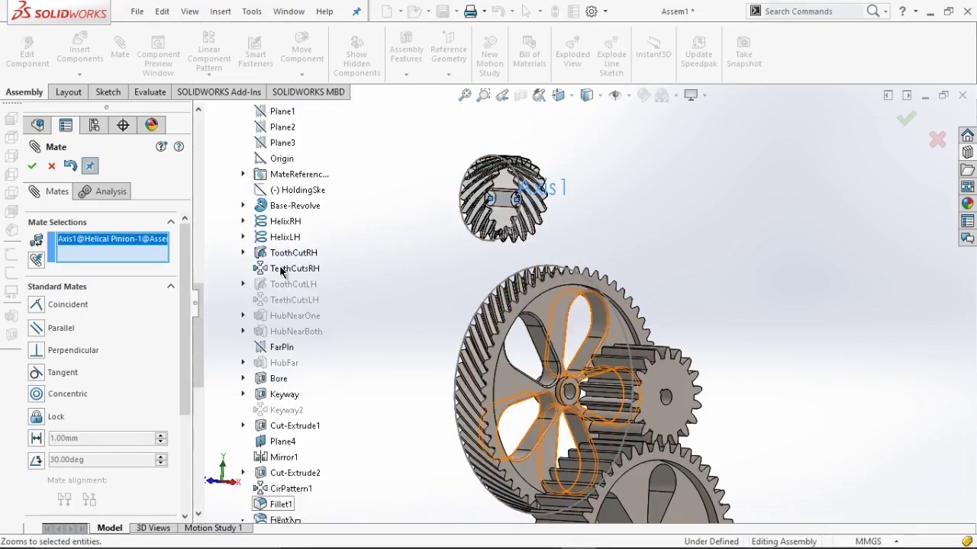
scroll(282, 271, up, 12)
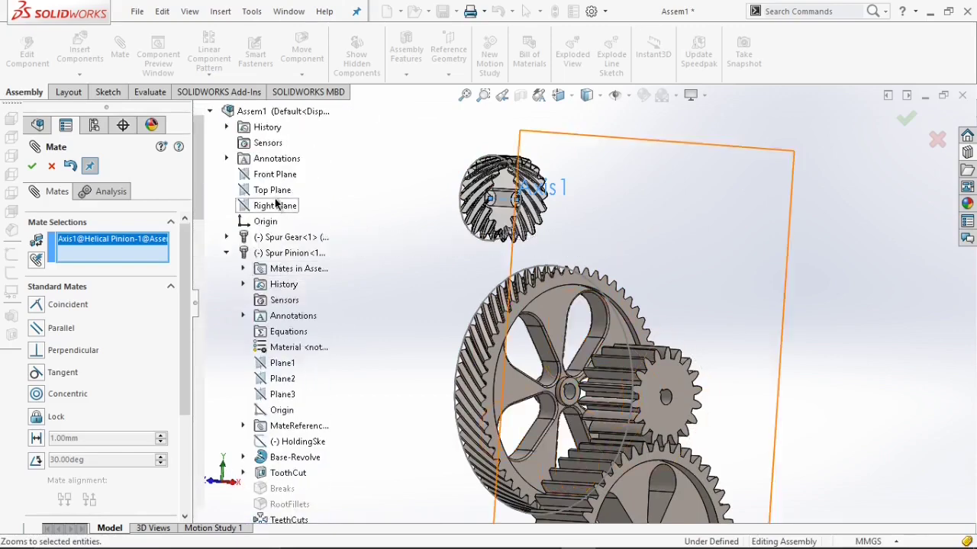
click(275, 175)
click(257, 161)
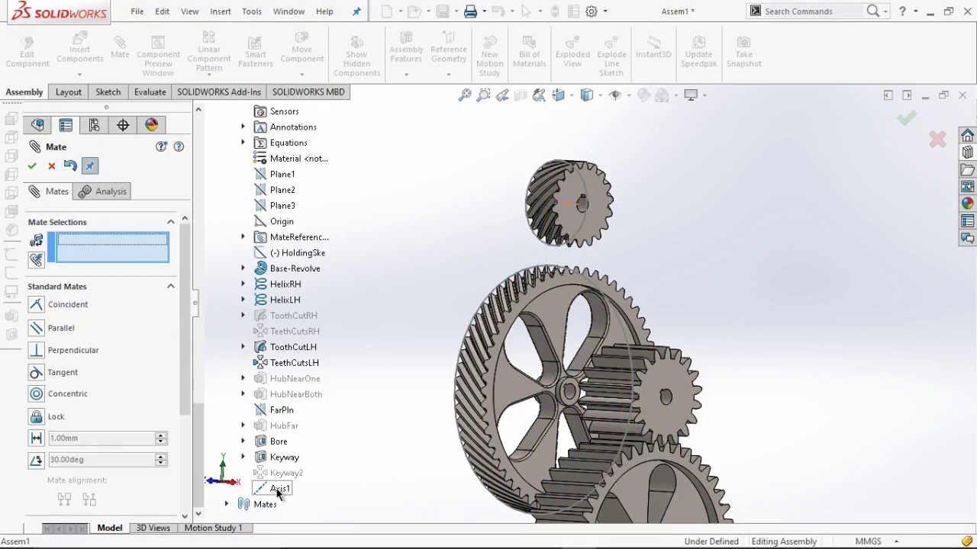
Add a 255 mm distance mate between the helical pinion's Axis1 and the helical gear's Axis1.
click(277, 489)
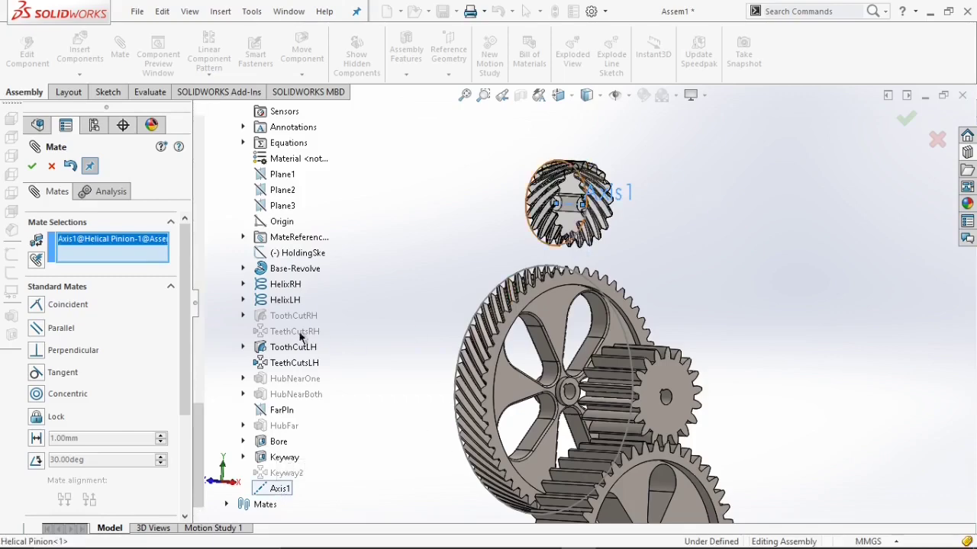
scroll(305, 336, up, 4)
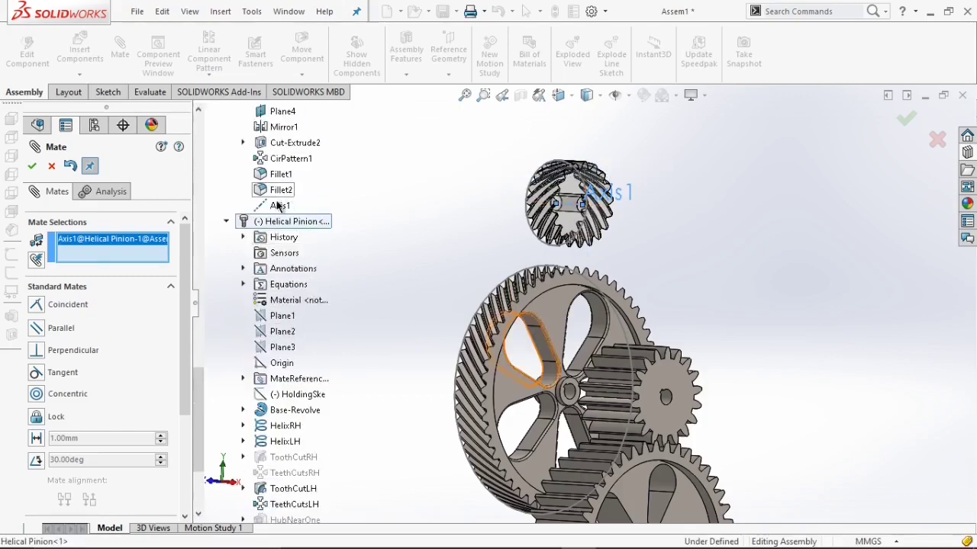
click(280, 206)
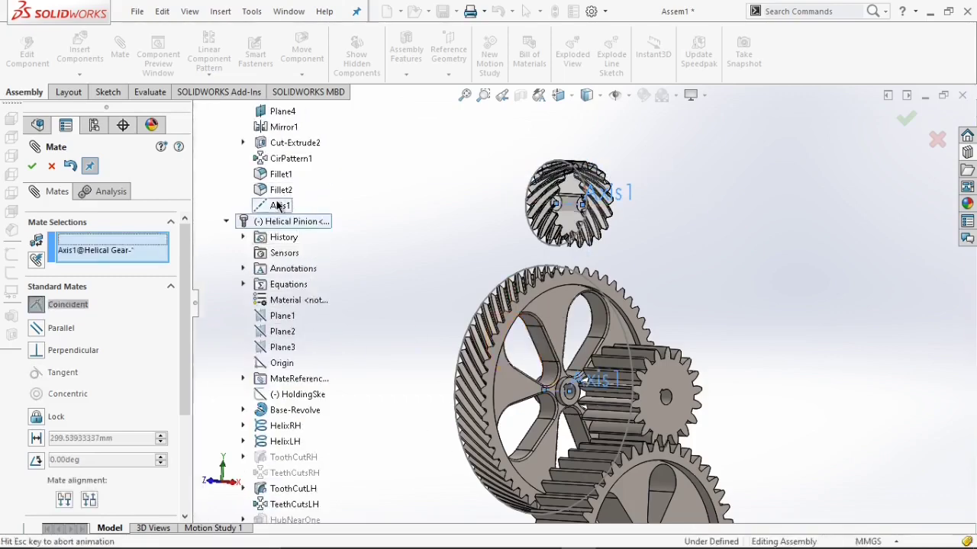
click(37, 438)
text(2)
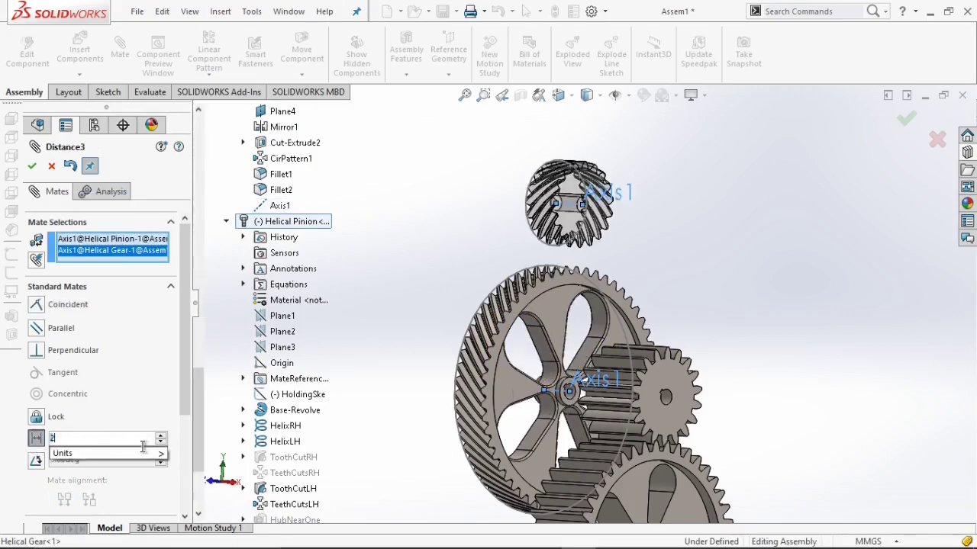
text(55)
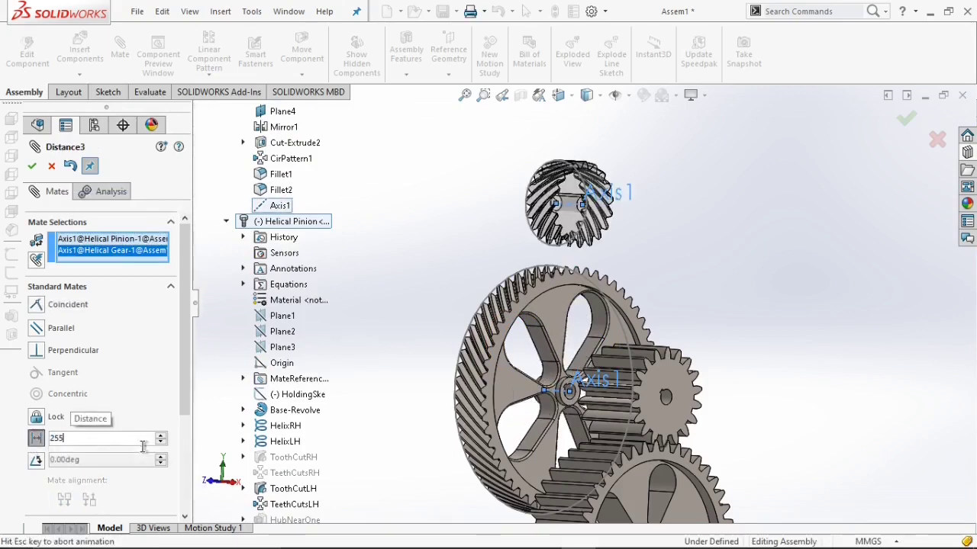
key(Return)
click(32, 166)
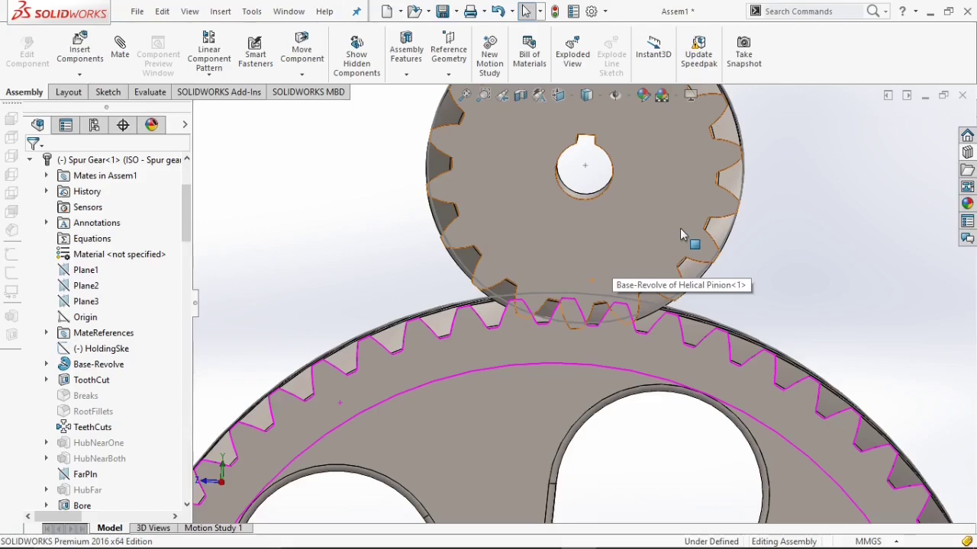
Edit the helical gears' Distance3 mate and set the axis distance to 260 mm.
drag(682, 234, 647, 256)
scroll(580, 313, down, 3)
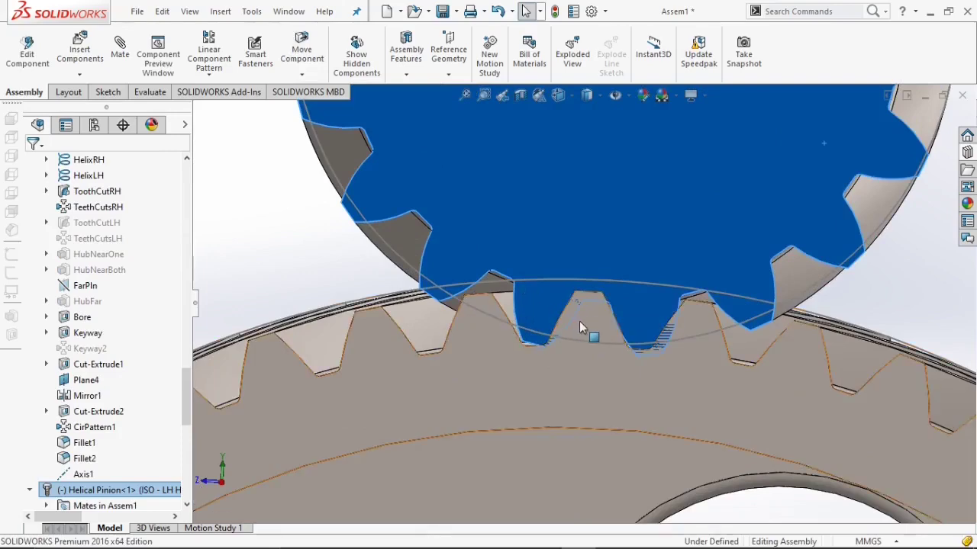
scroll(584, 325, up, 1)
scroll(577, 357, up, 5)
middle_drag(578, 357, 409, 341)
scroll(408, 340, up, 2)
scroll(20, 494, down, 9)
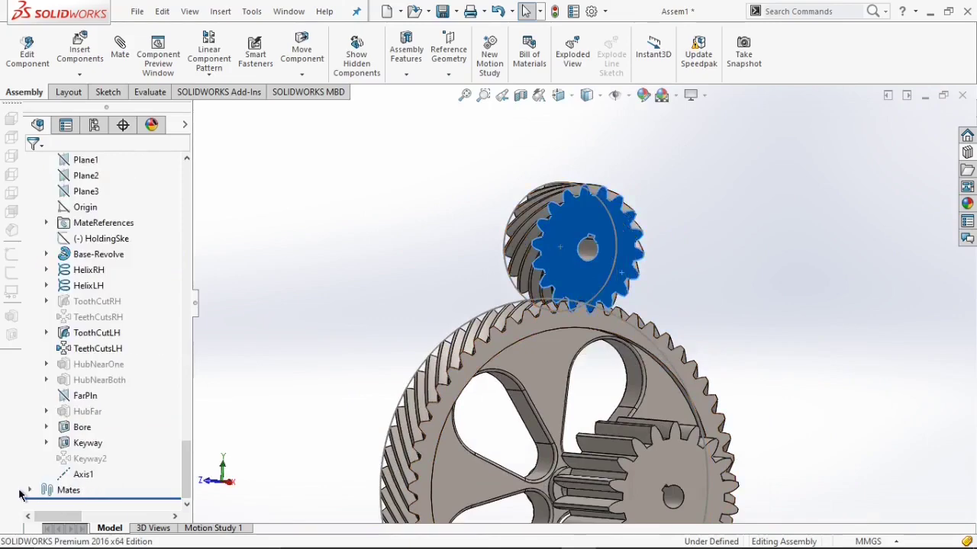
click(29, 492)
click(78, 489)
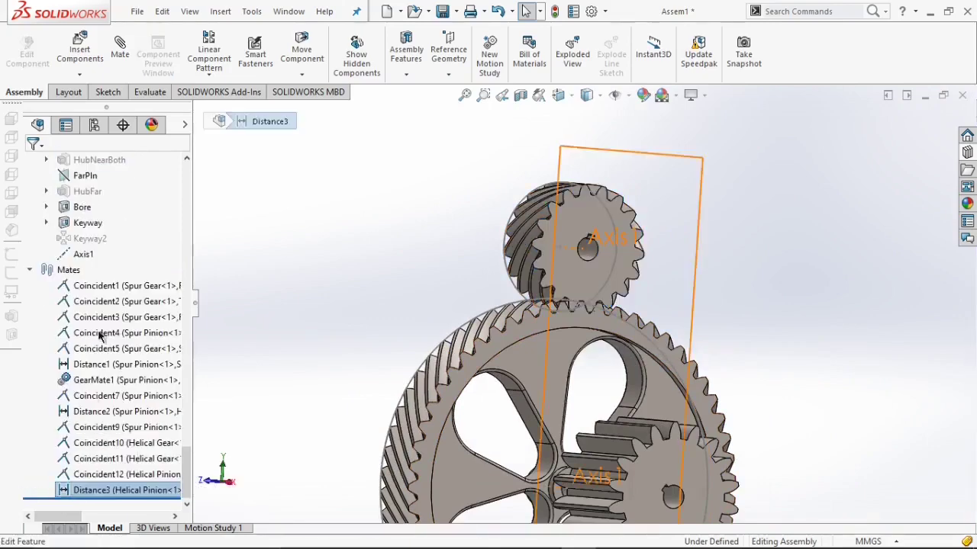
right_click(110, 489)
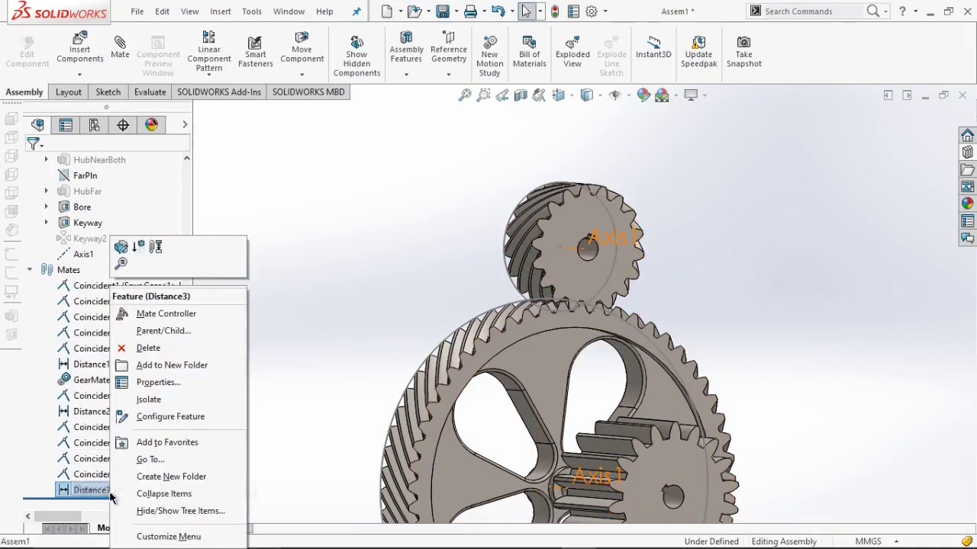
click(120, 263)
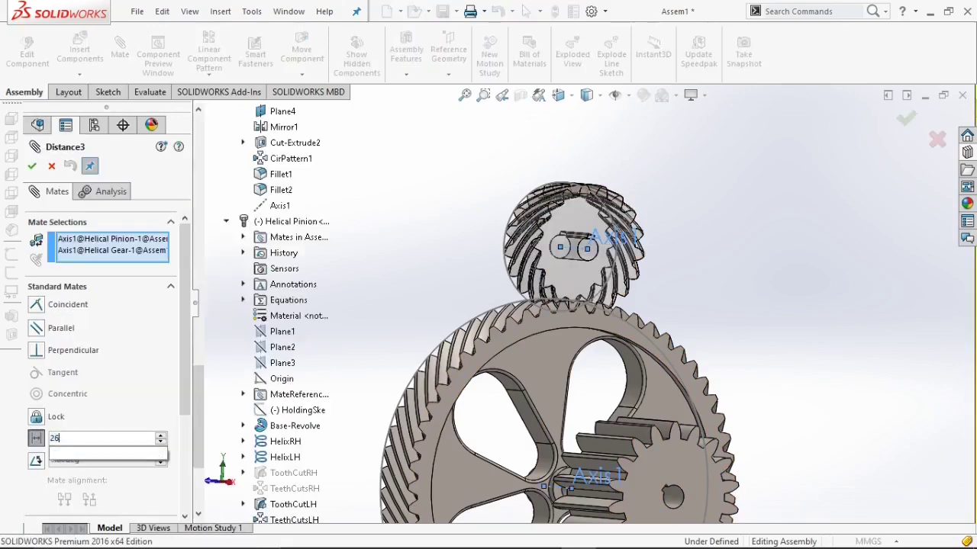
click(31, 169)
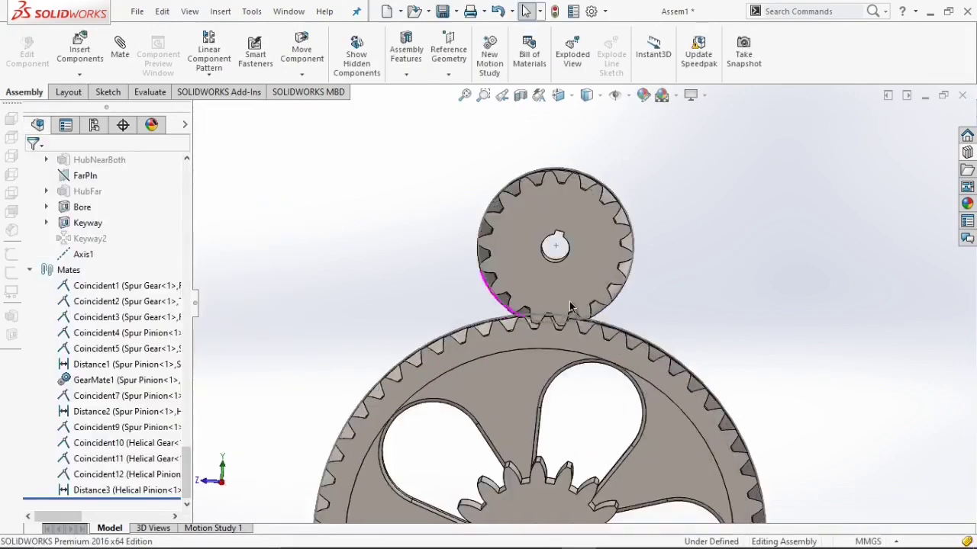
Add a gear mate between the helical pinion's bore and the helical gear's bore.
scroll(569, 307, down, 4)
click(596, 324)
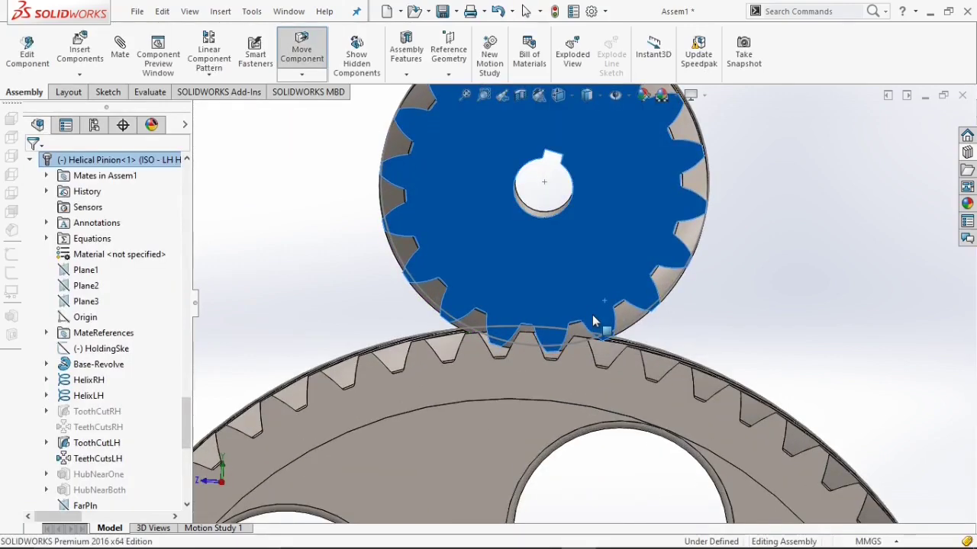
click(301, 275)
click(124, 60)
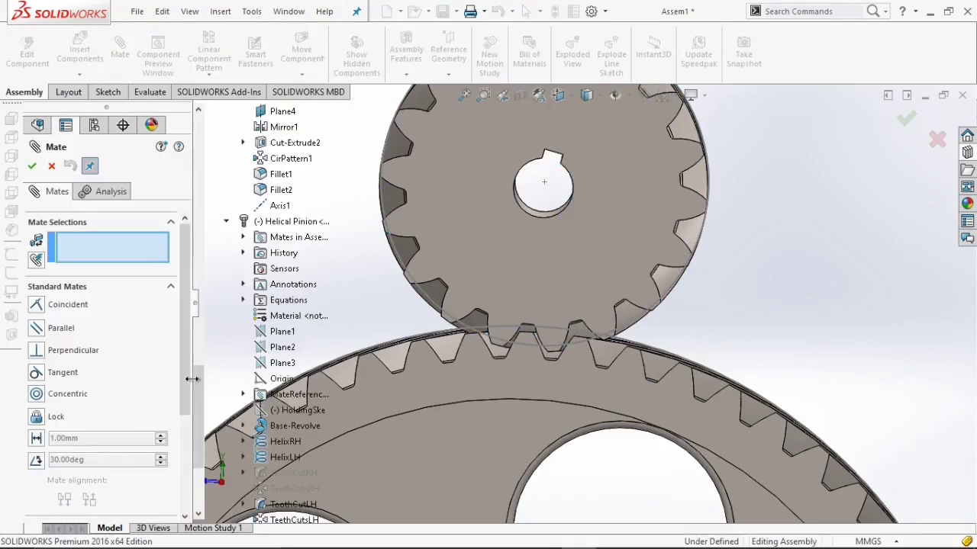
drag(187, 380, 186, 490)
click(90, 395)
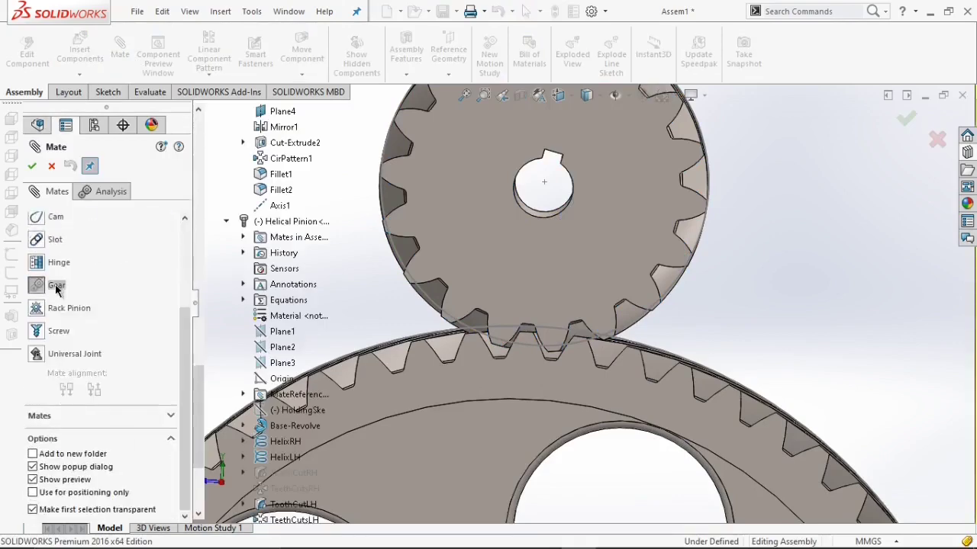
click(56, 287)
click(529, 200)
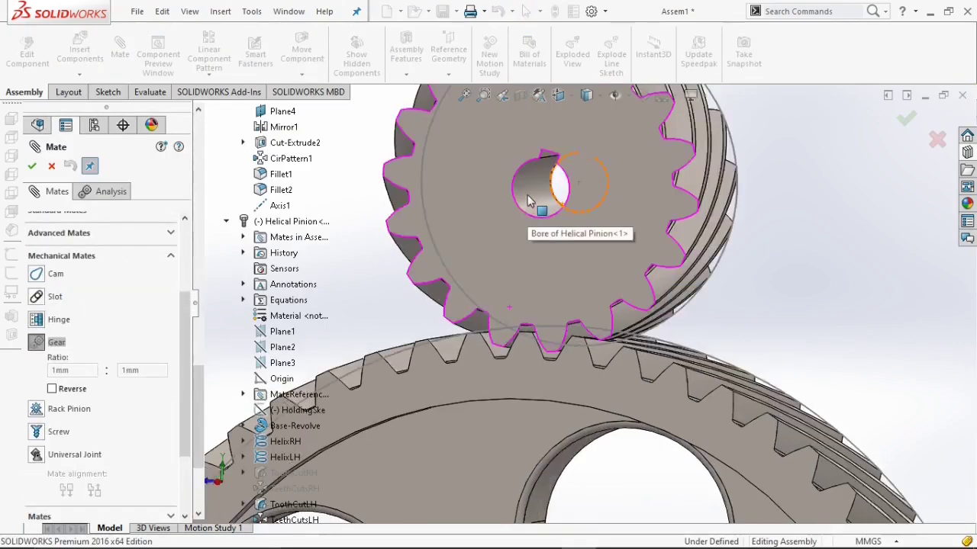
click(528, 200)
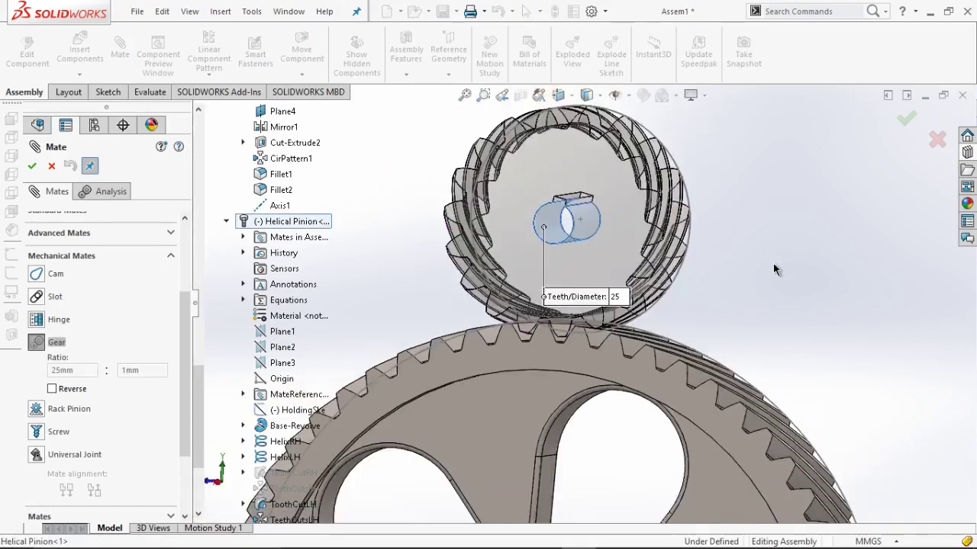
scroll(648, 385, up, 3)
middle_drag(563, 436, 551, 479)
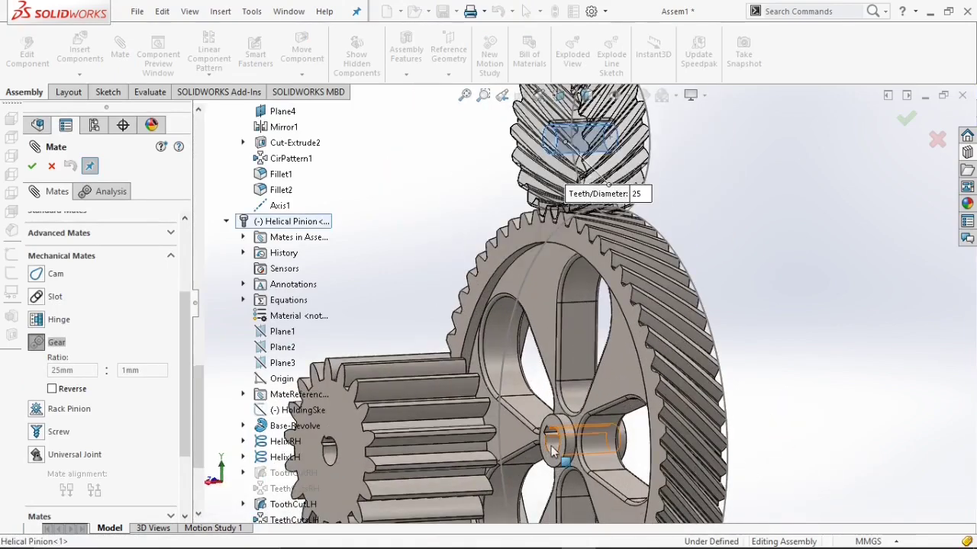
click(552, 452)
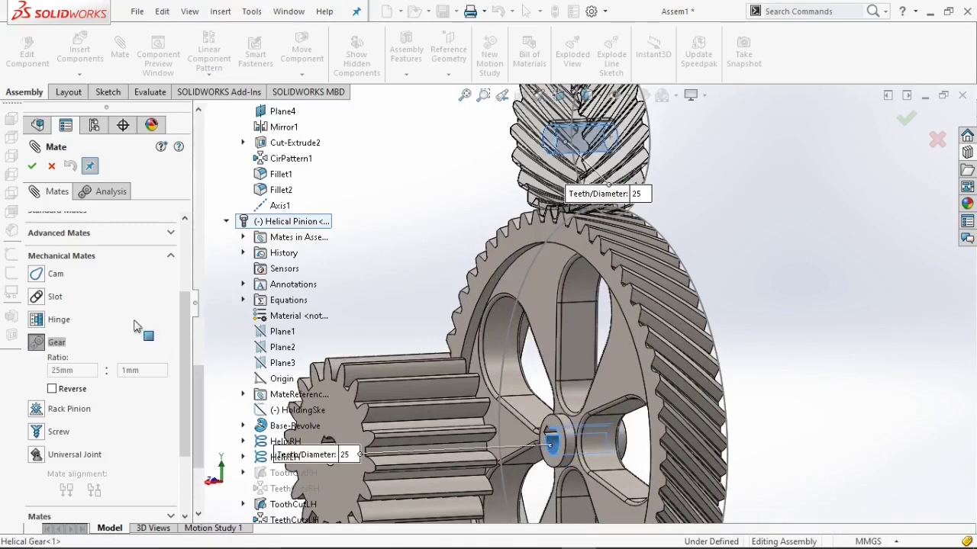
click(32, 167)
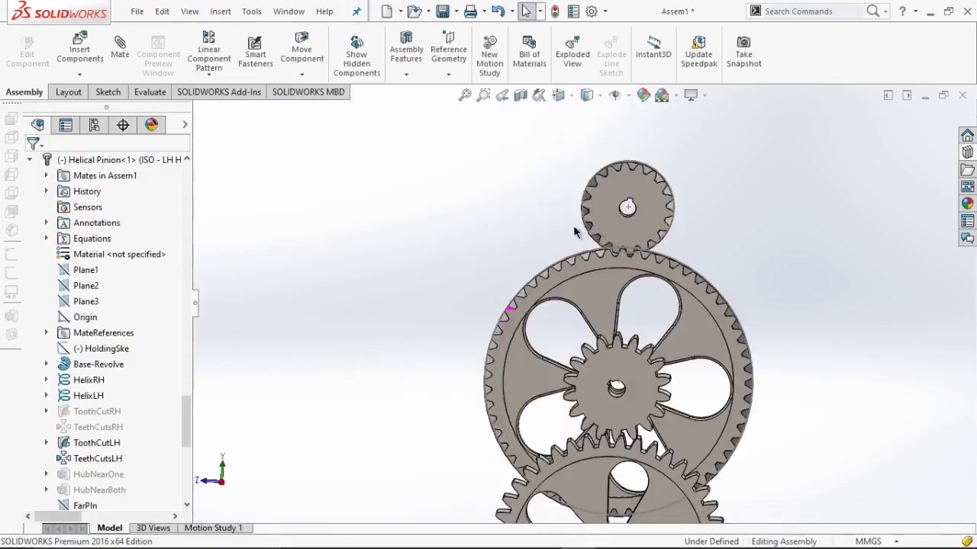
Inspect the assembled gear train from different angles and in isometric view.
scroll(641, 345, up, 2)
scroll(651, 441, down, 1)
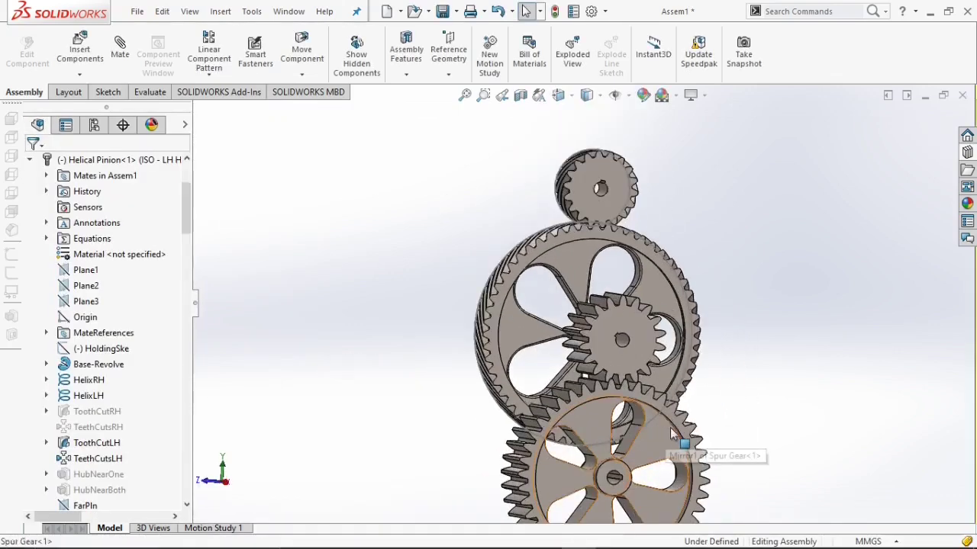
drag(682, 437, 551, 445)
scroll(504, 108, up, 1)
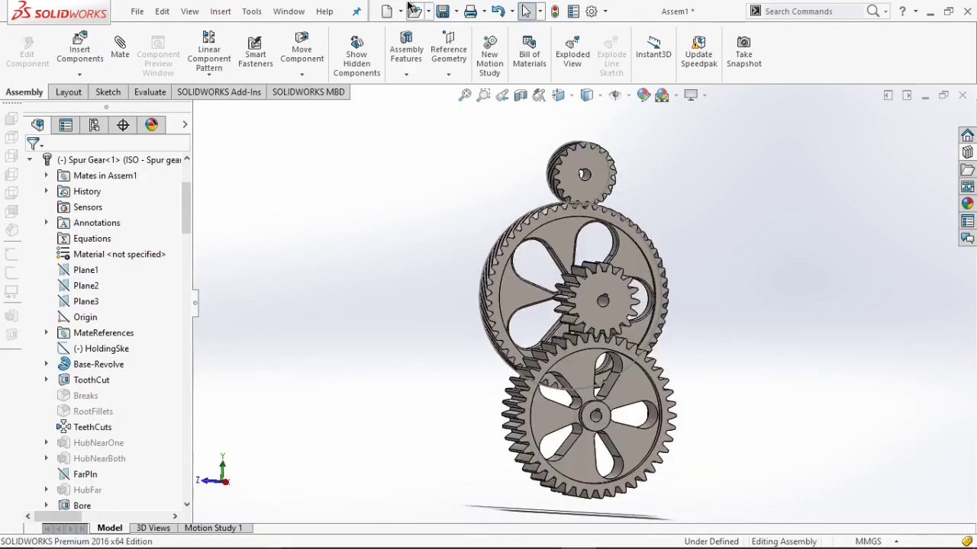
click(456, 11)
click(463, 28)
click(416, 160)
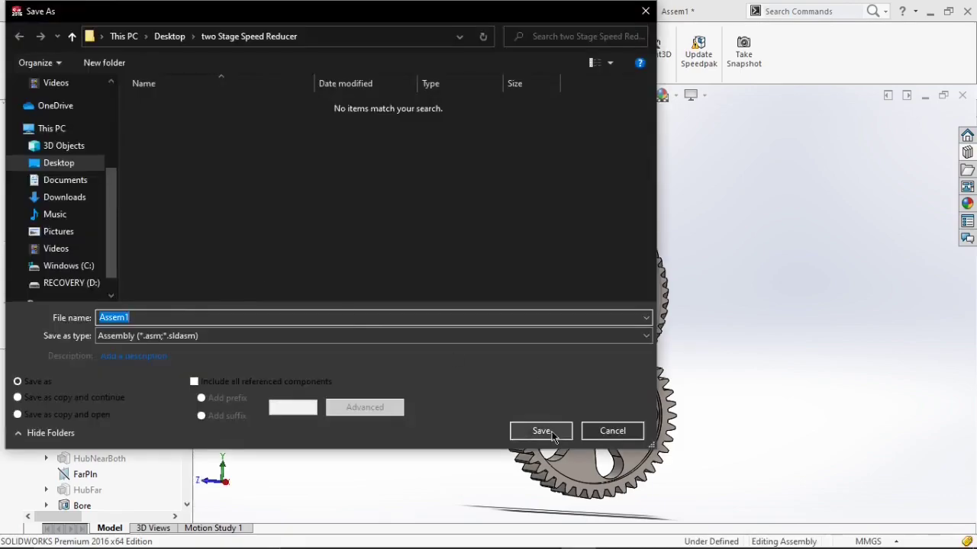
click(541, 431)
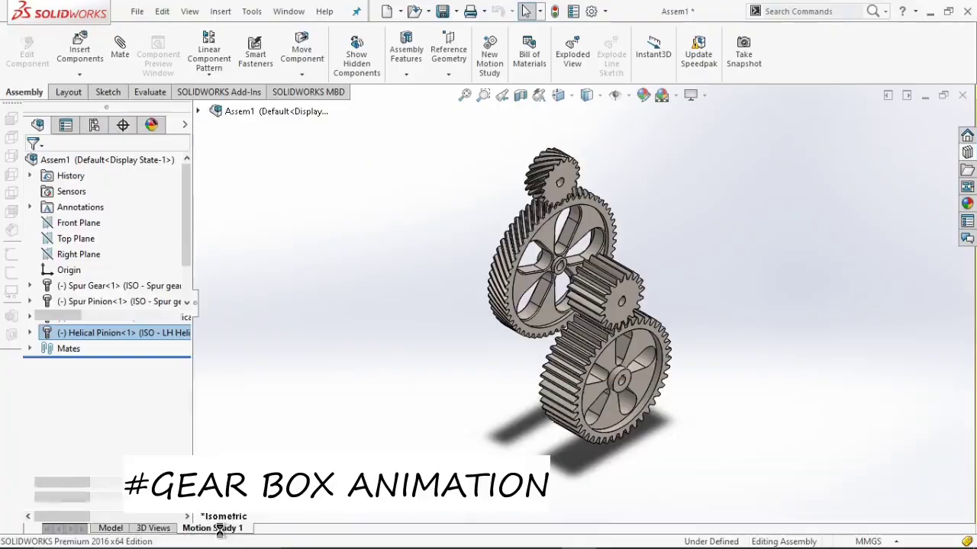
In Motion Study 1, add a constant-speed 100 RPM rotary motor on the spur pinion's bore face.
click(207, 528)
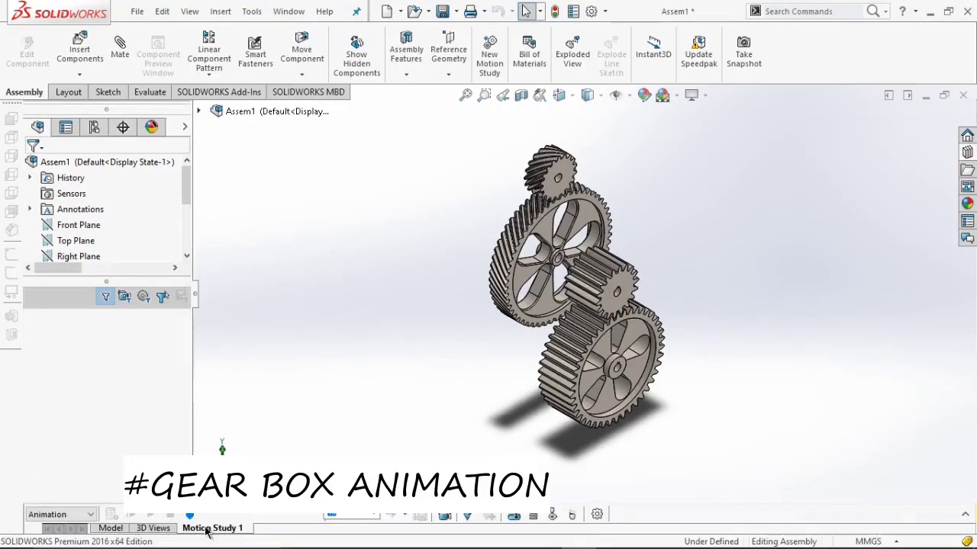
scroll(608, 288, down, 5)
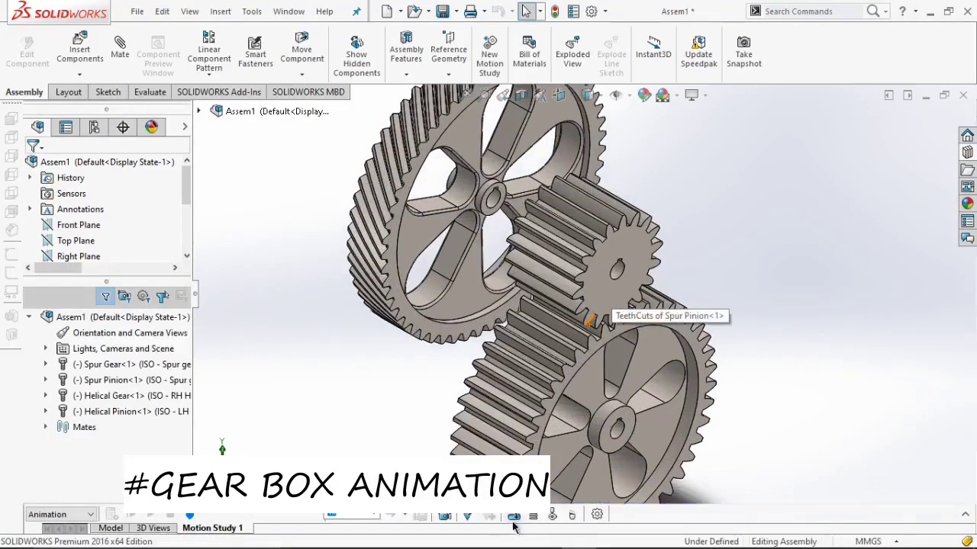
click(514, 516)
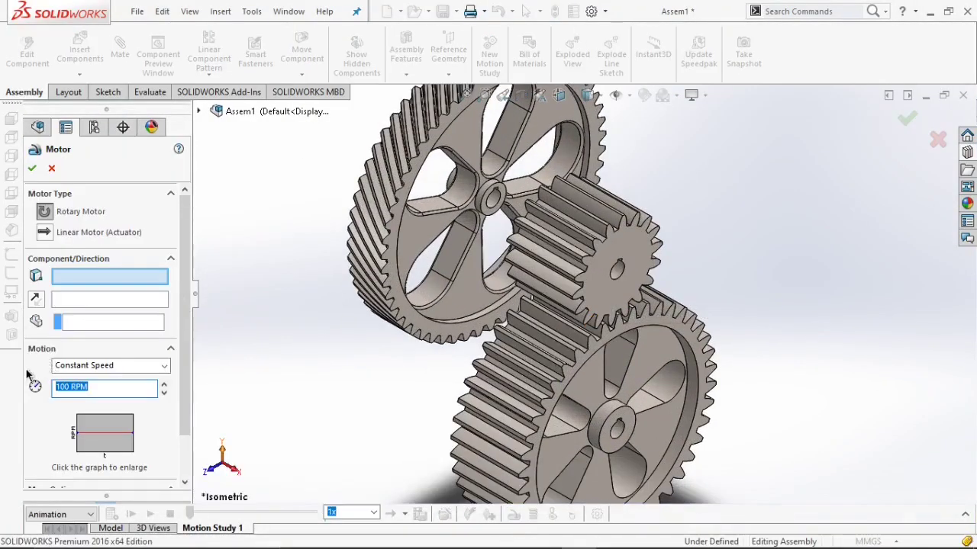
scroll(621, 279, down, 3)
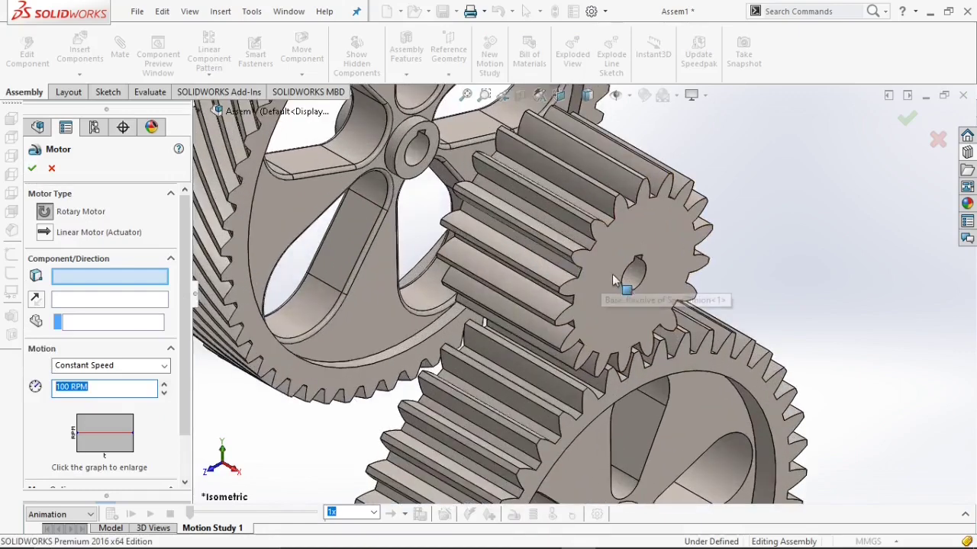
click(637, 281)
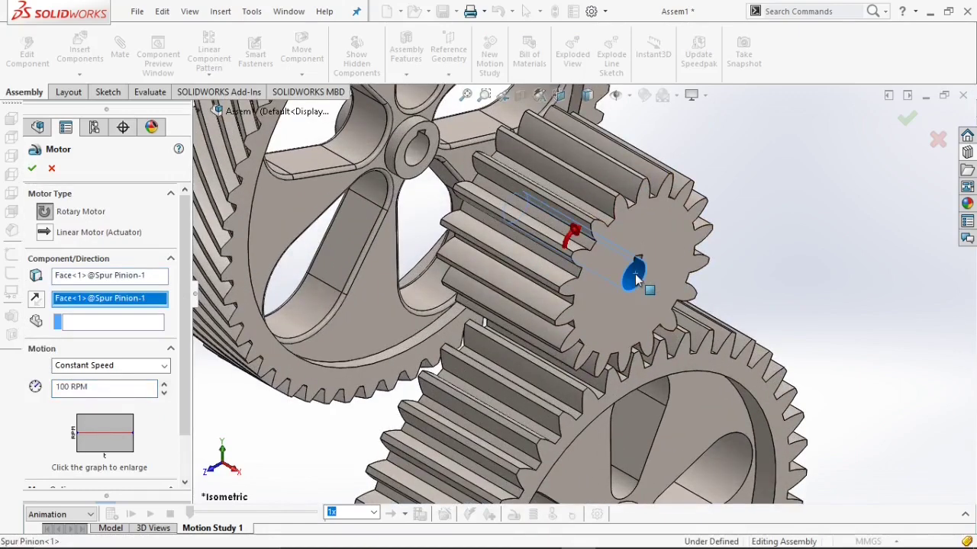
scroll(637, 281, up, 3)
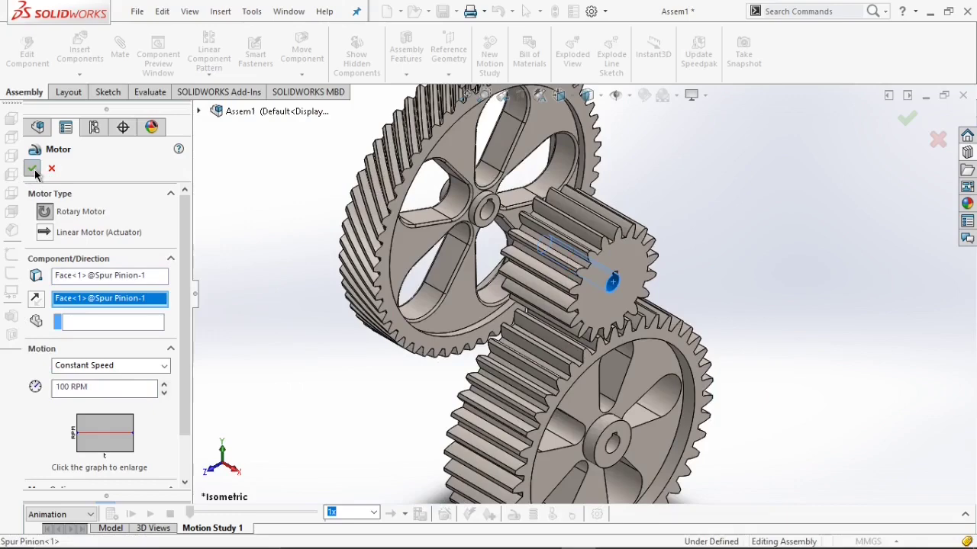
click(32, 168)
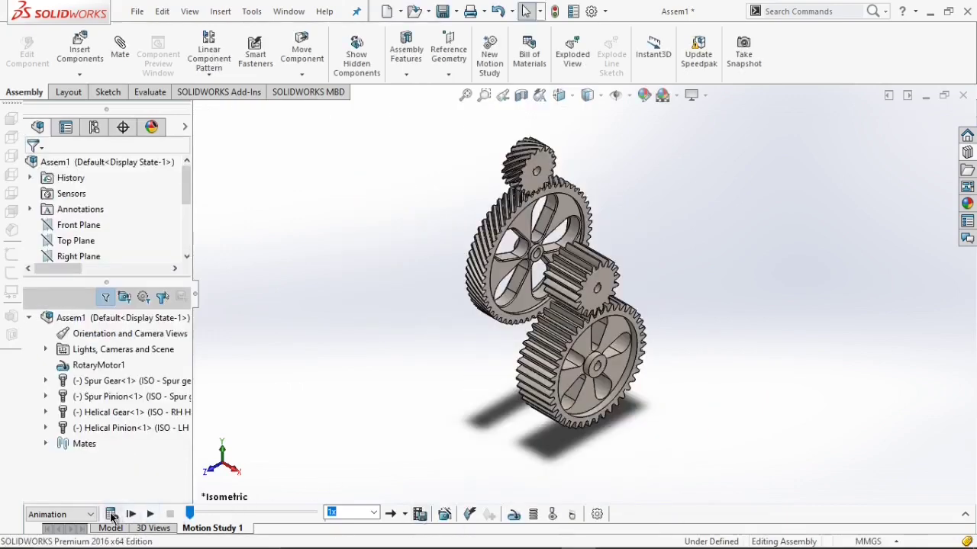
Calculate and play the motion study animation of the gearbox.
click(110, 515)
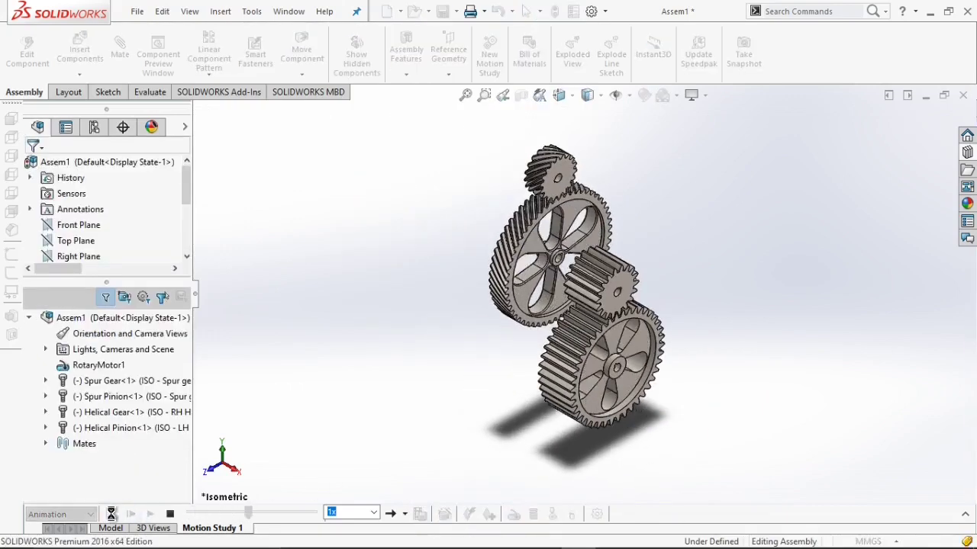
click(151, 515)
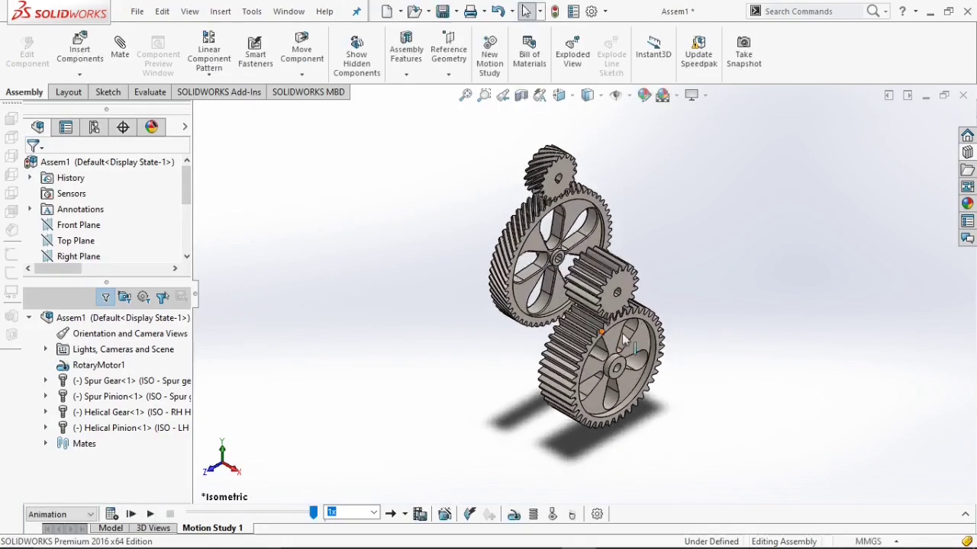
scroll(622, 344, down, 5)
scroll(615, 378, up, 3)
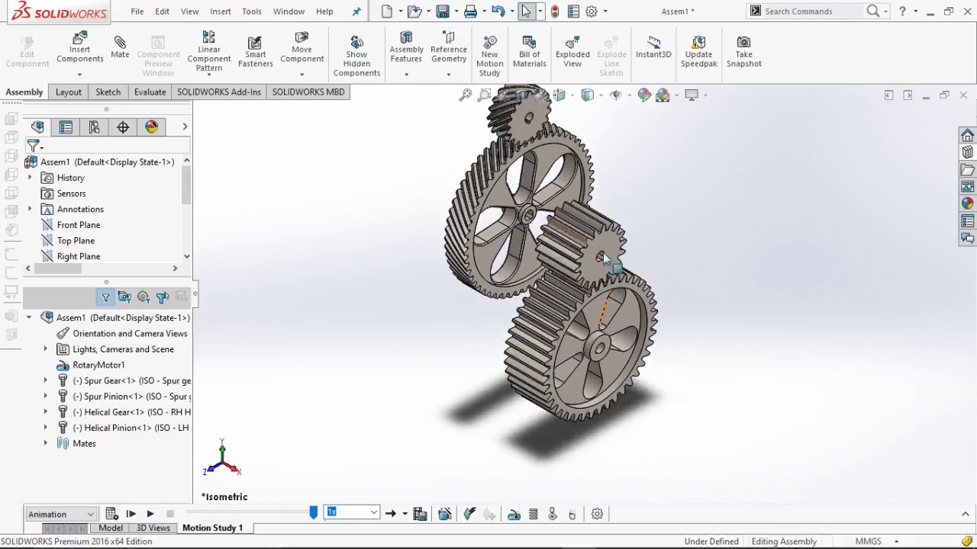
scroll(610, 263, up, 2)
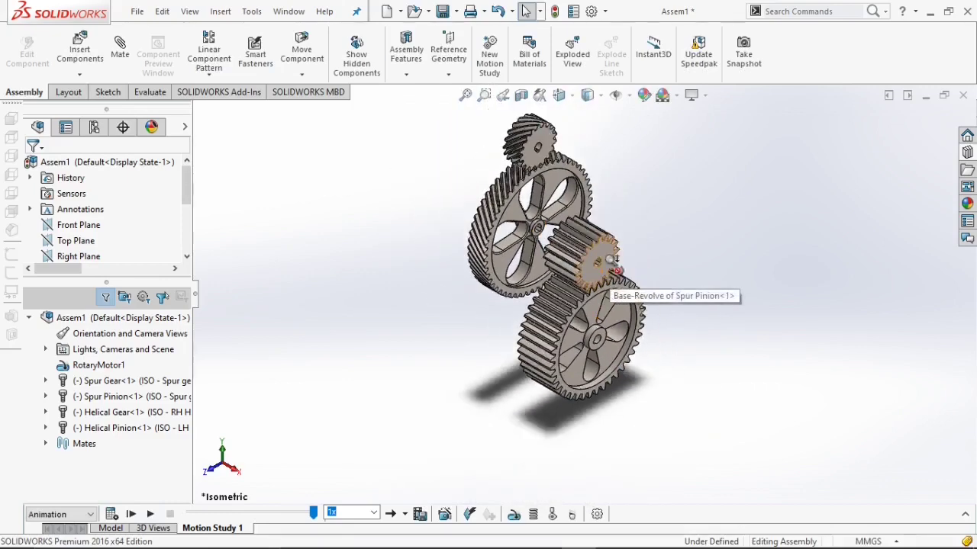
Replay the motion study animation and watch the spur and helical gears meshing up close.
scroll(608, 260, up, 2)
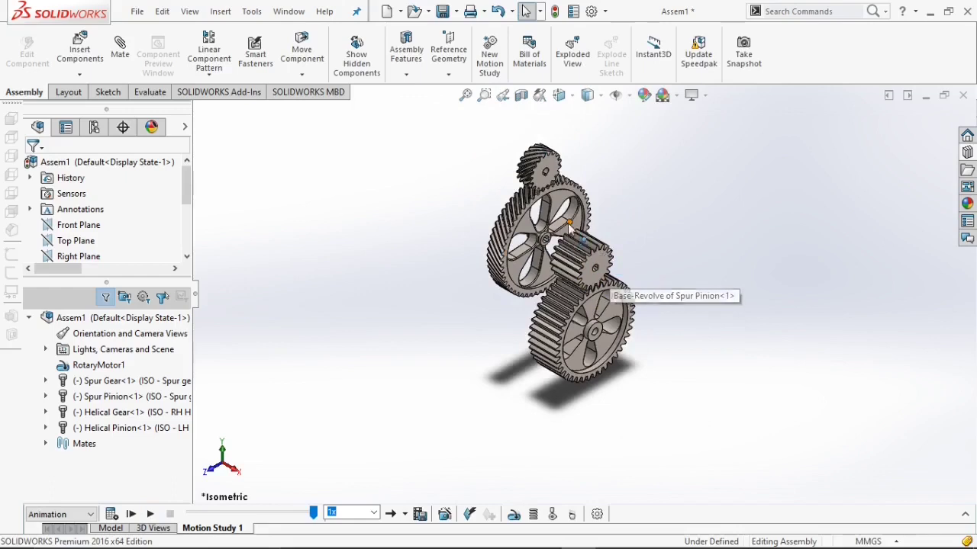
scroll(683, 283, down, 2)
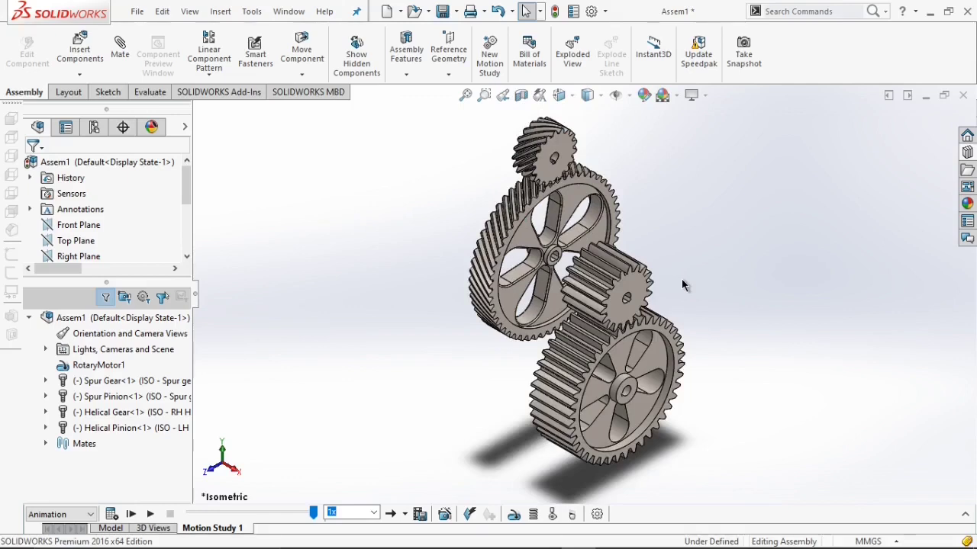
scroll(681, 279, down, 2)
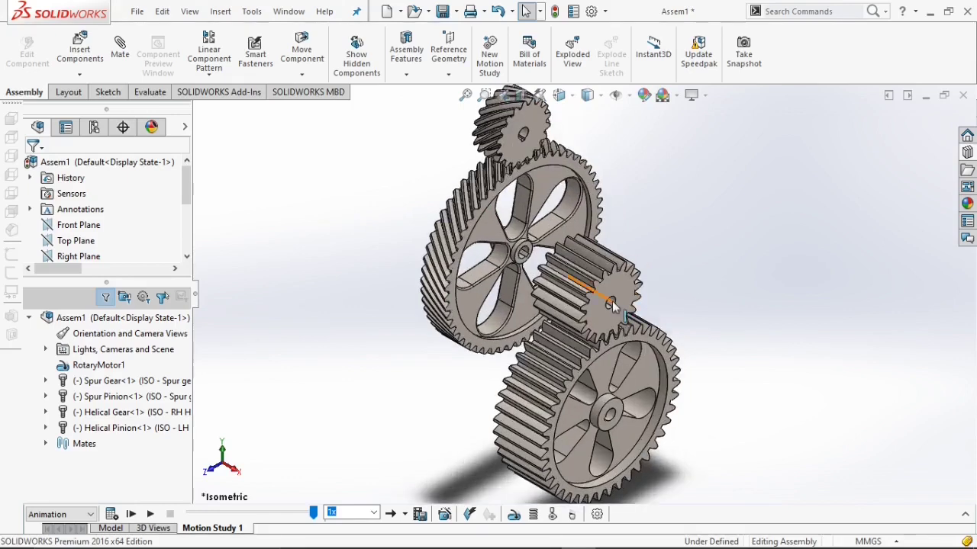
scroll(615, 281, down, 2)
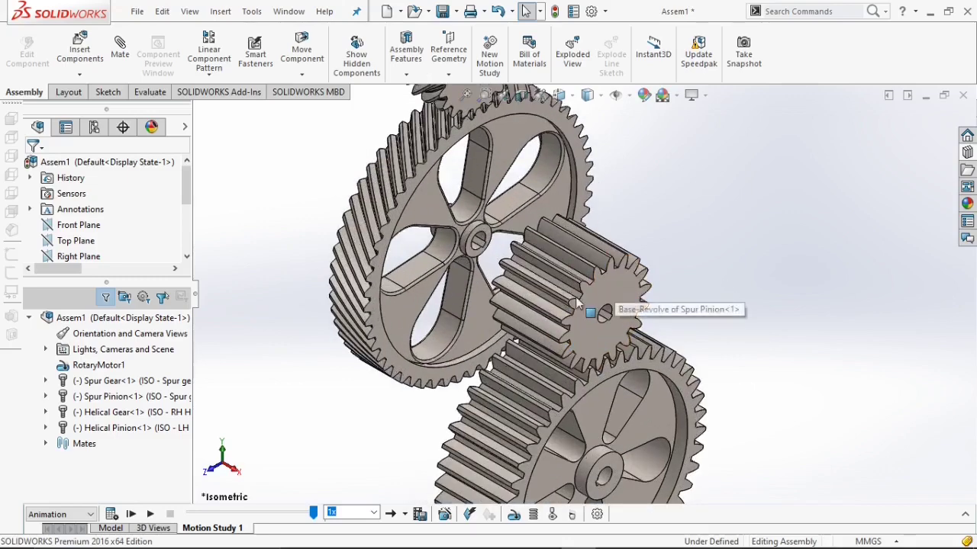
scroll(529, 287, up, 3)
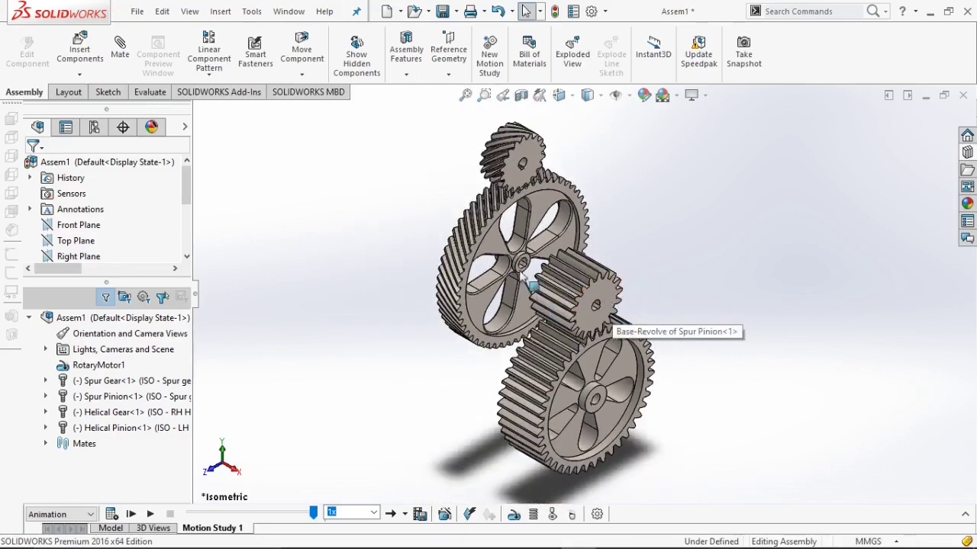
scroll(528, 287, up, 3)
click(151, 514)
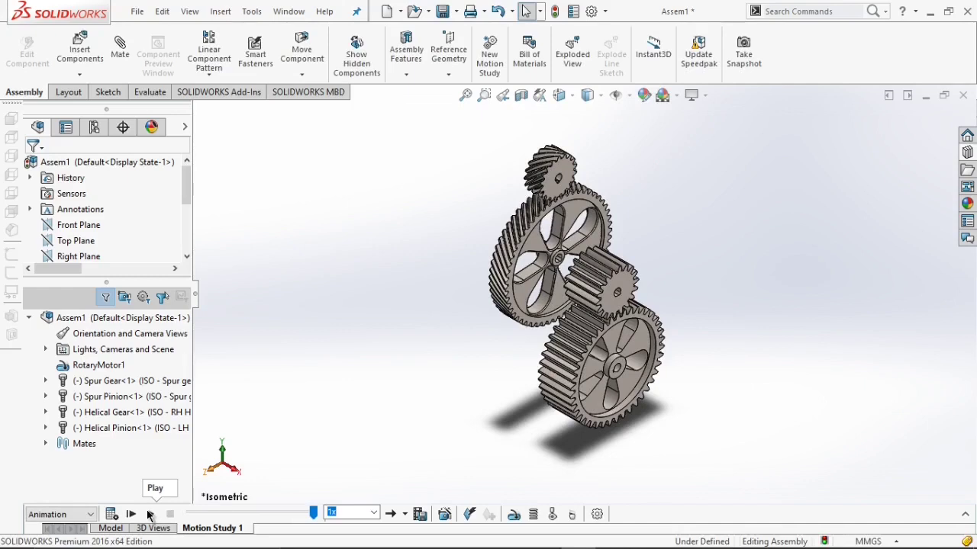
click(150, 514)
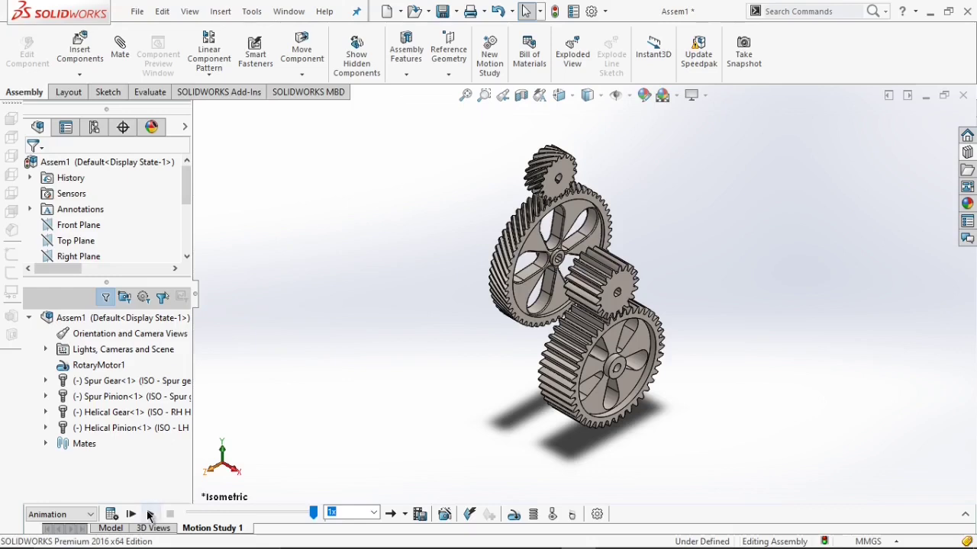